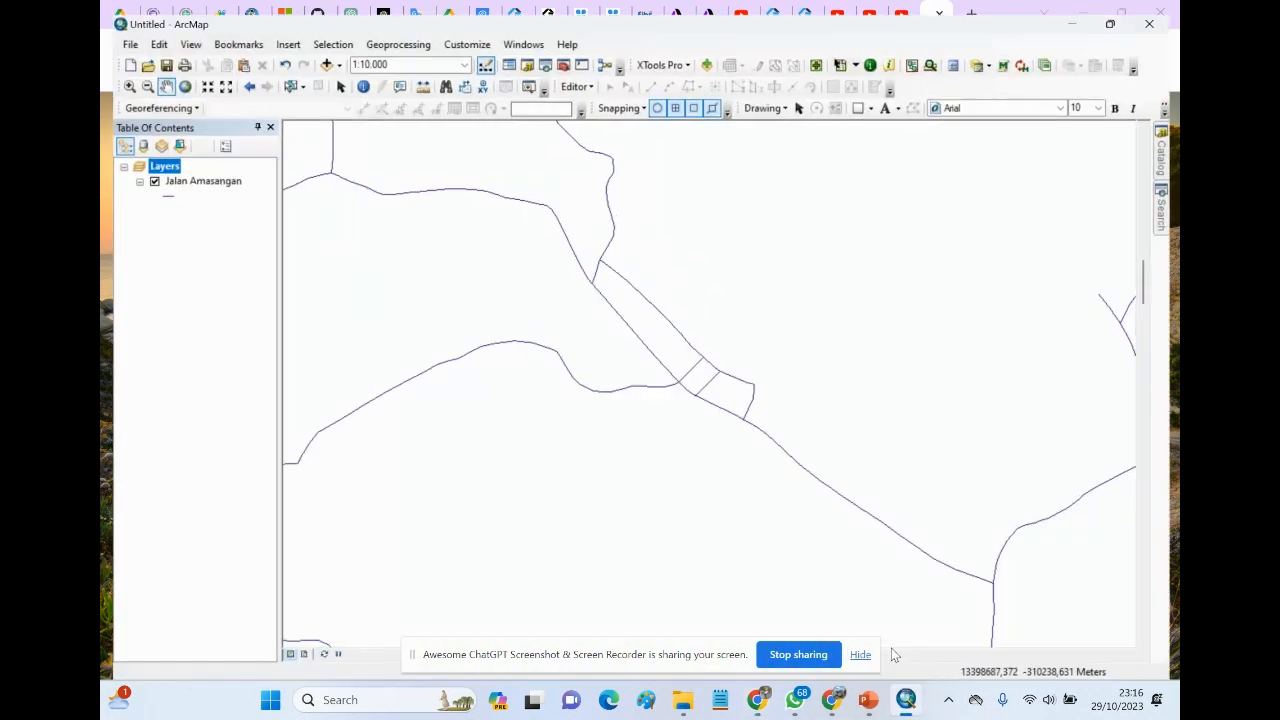
- Switch to the PowerPoint presentation on Pemetaan Partisipatif Lahan Petani and show its Outline Pembelajaran slide
left_click(900, 699)
left_click(868, 699)
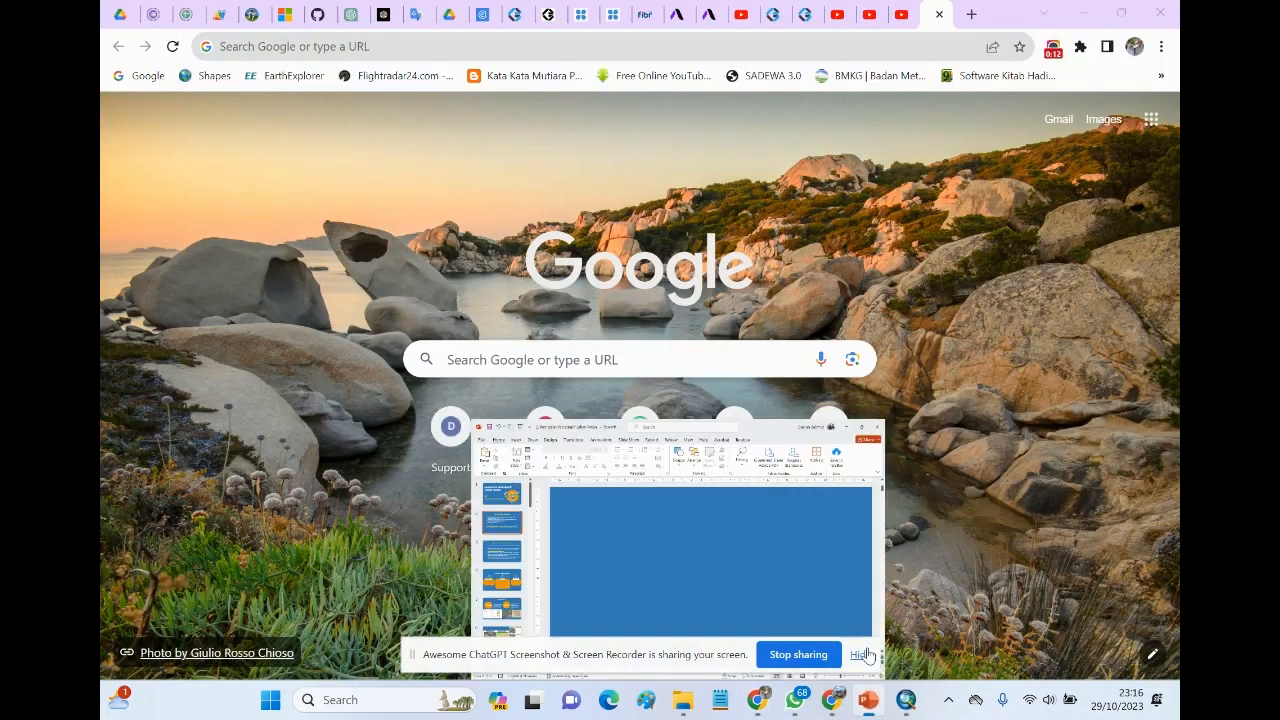
key("Page_Up")
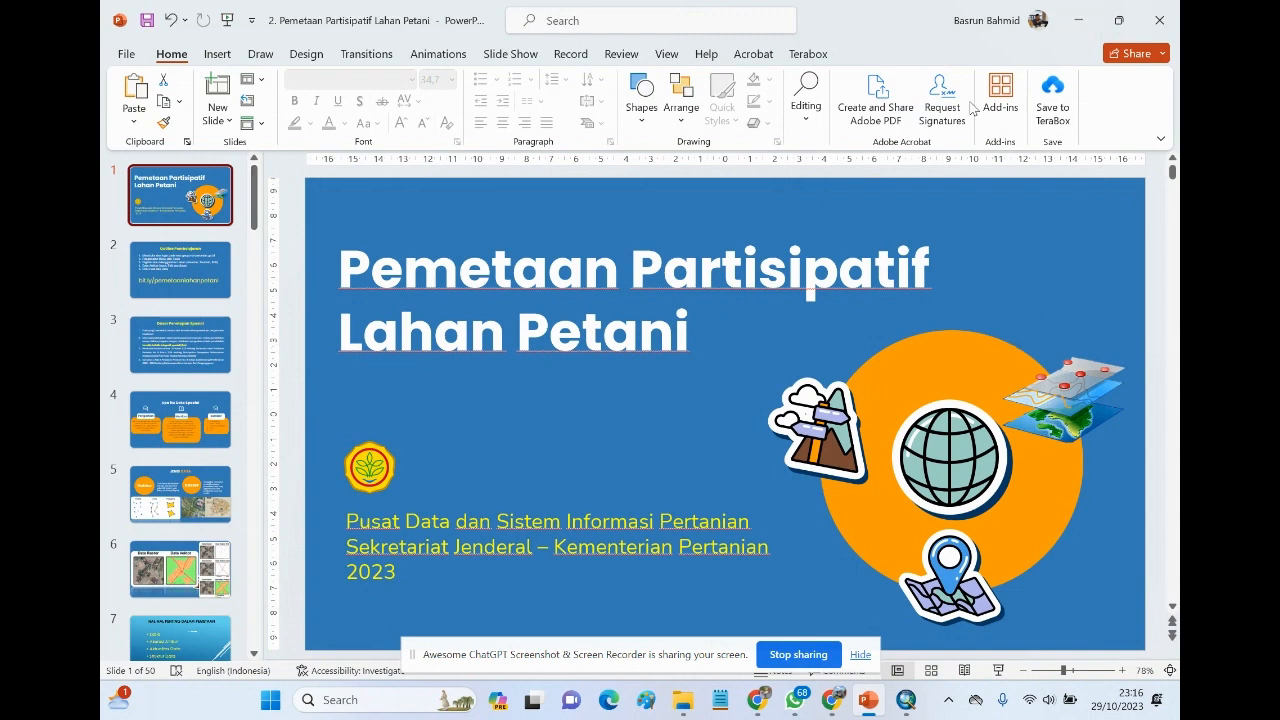
left_click(210, 258)
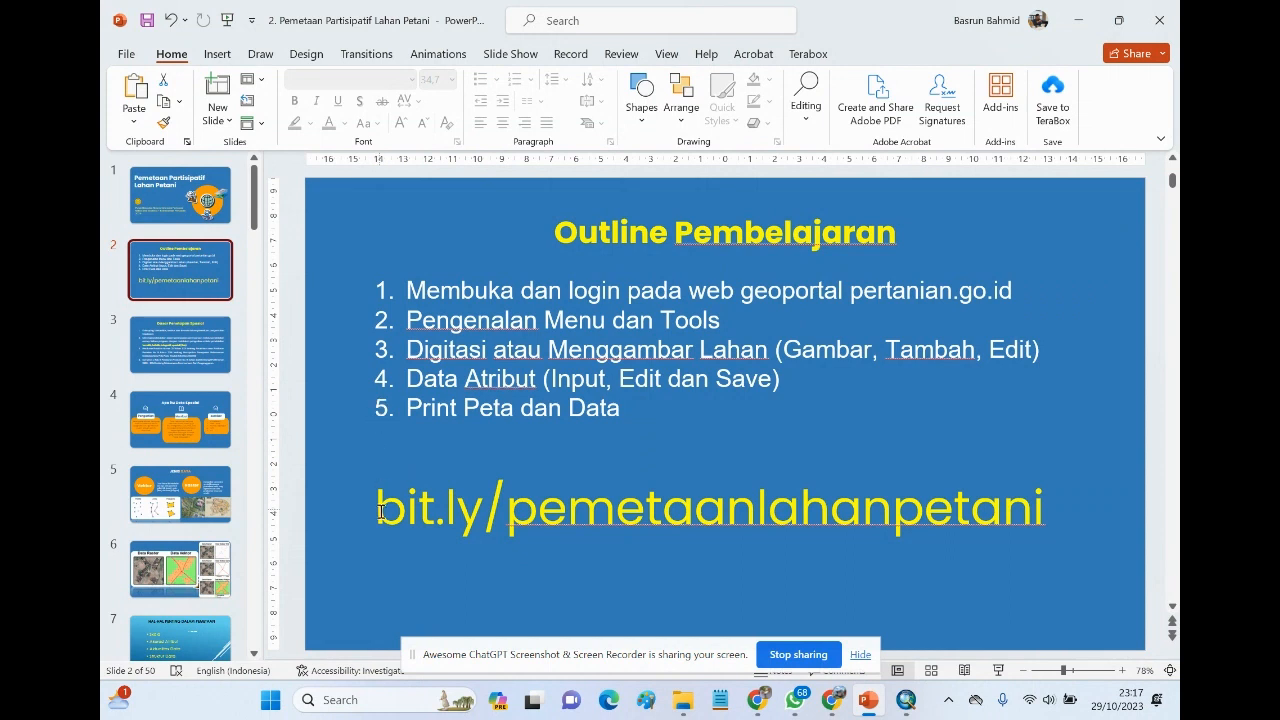
- Copy the web address bit.ly/pemetaanlahanpetani from the Outline Pembelajaran slide
triple_click(566, 516)
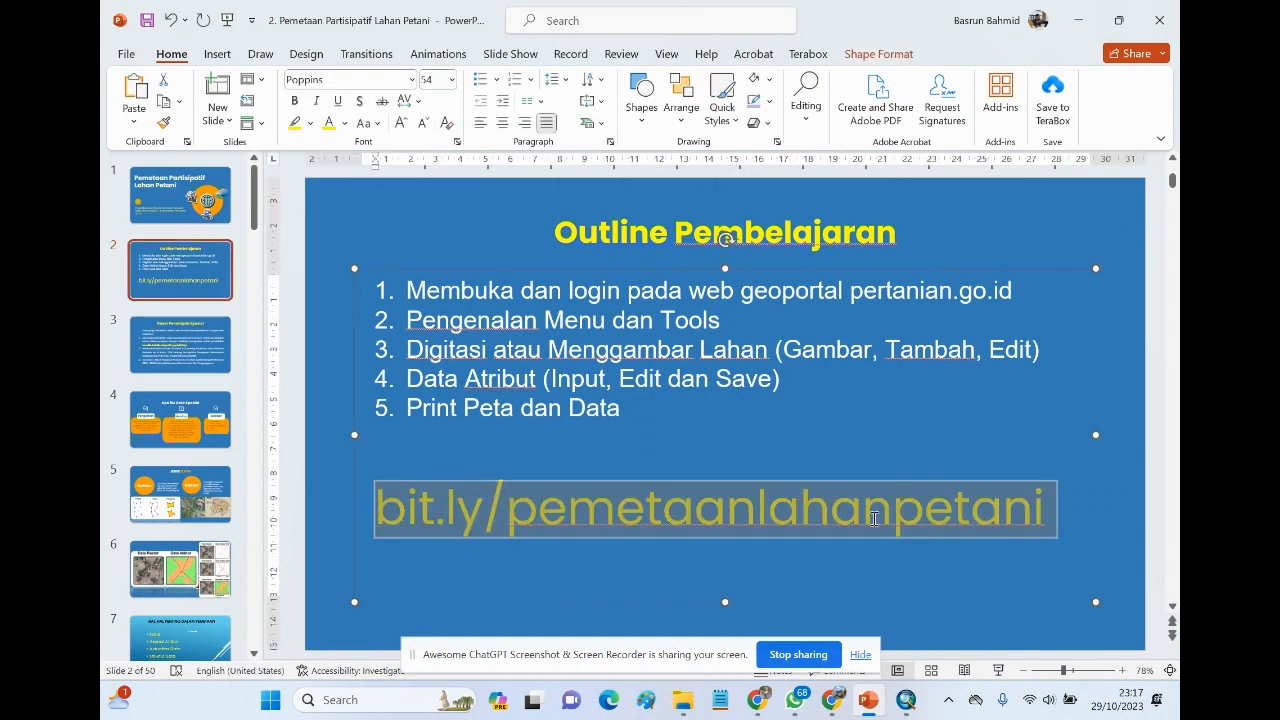
left_click(482, 505)
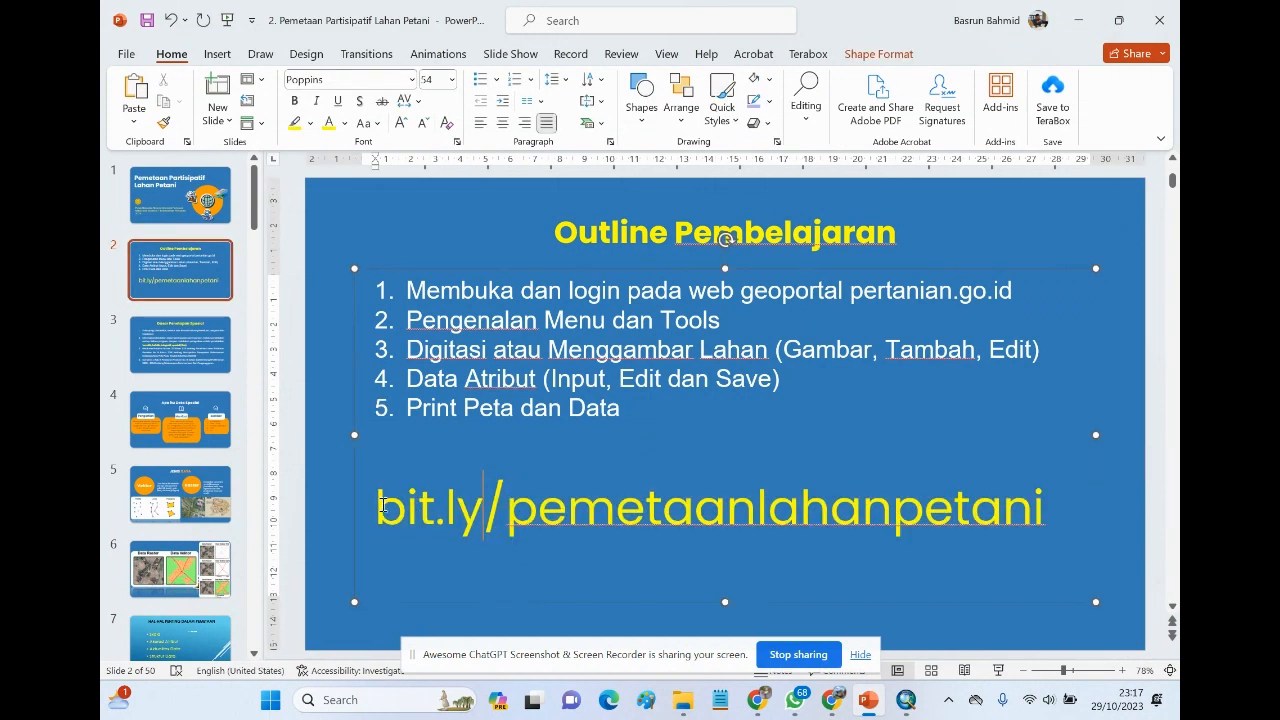
left_click(381, 503)
left_click_drag(381, 503, 886, 505)
key("ctrl+c")
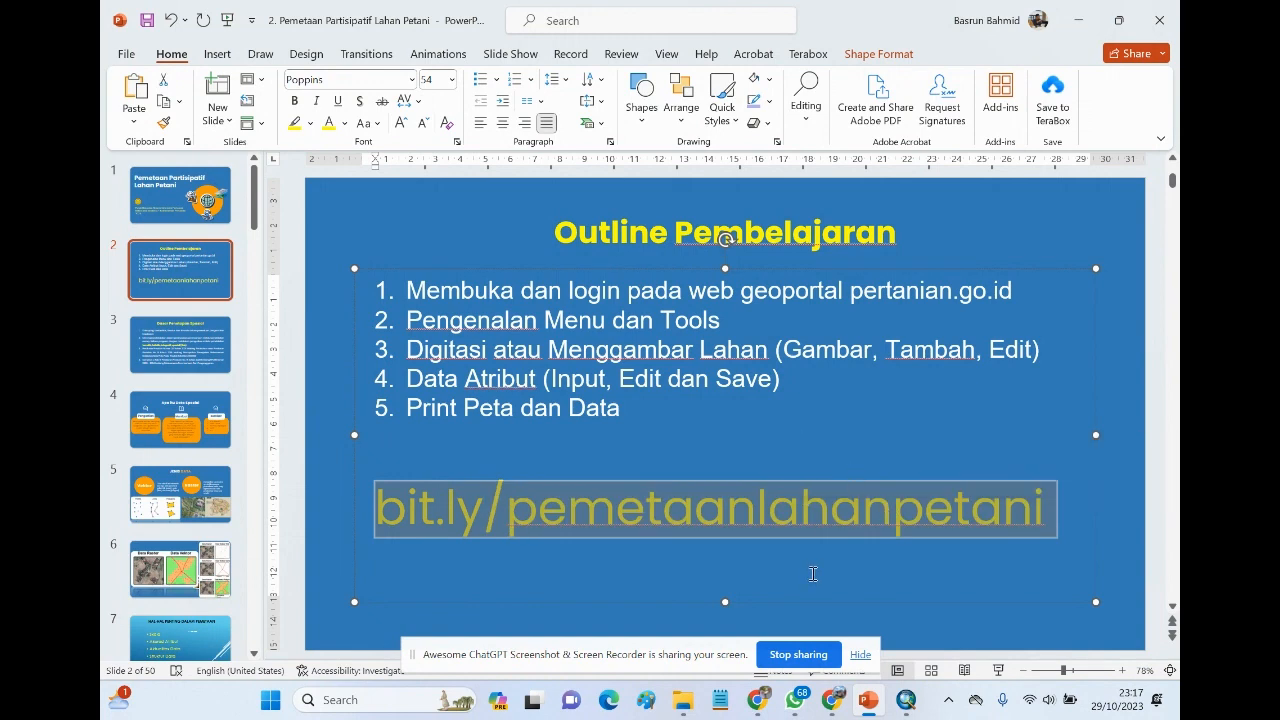
- Switch to the Chrome window with the new tab, load bit.ly/pemetaanlahanpetani as far as the login page, and minimize it
left_click(758, 699)
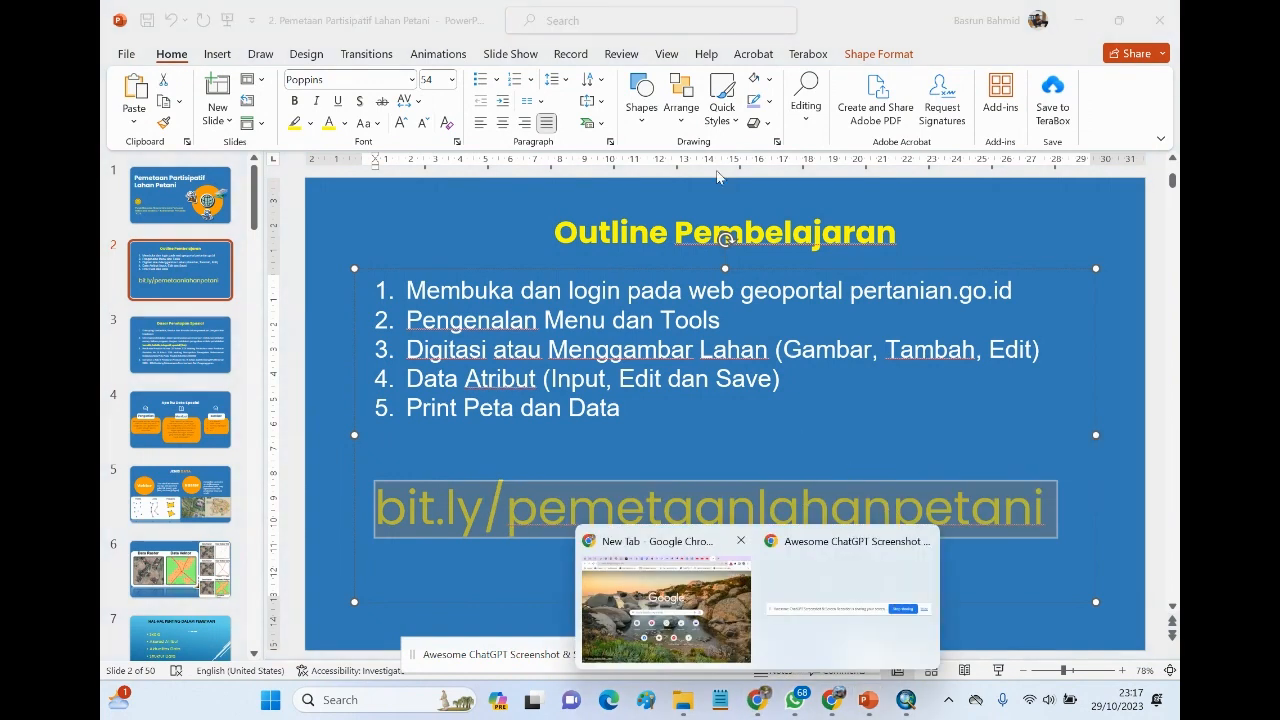
left_click(640, 592)
left_click(777, 47)
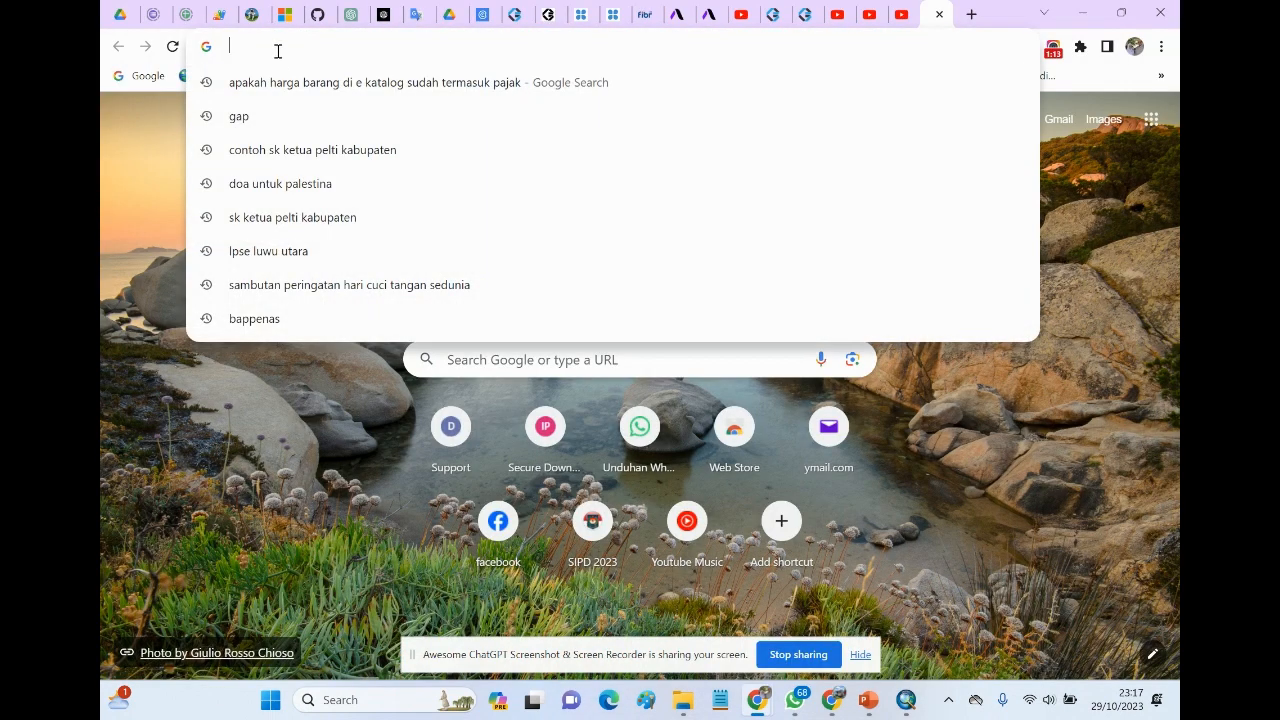
key("ctrl+v")
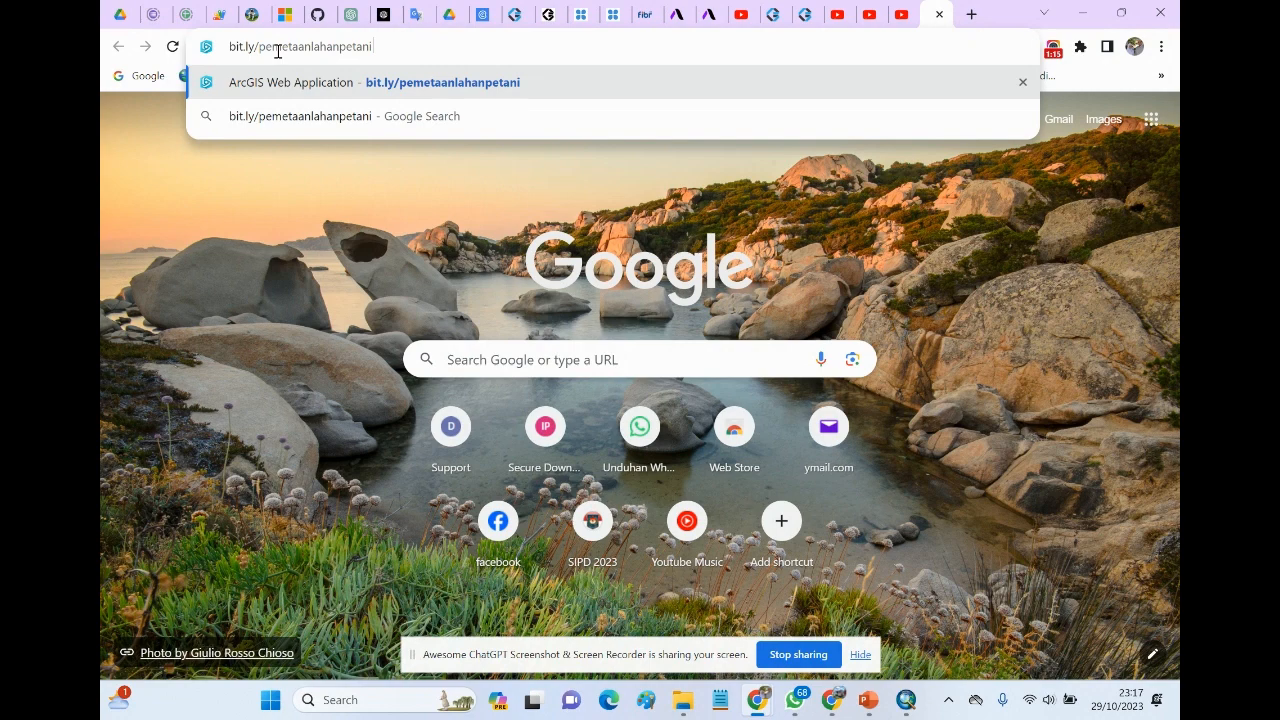
key("Return")
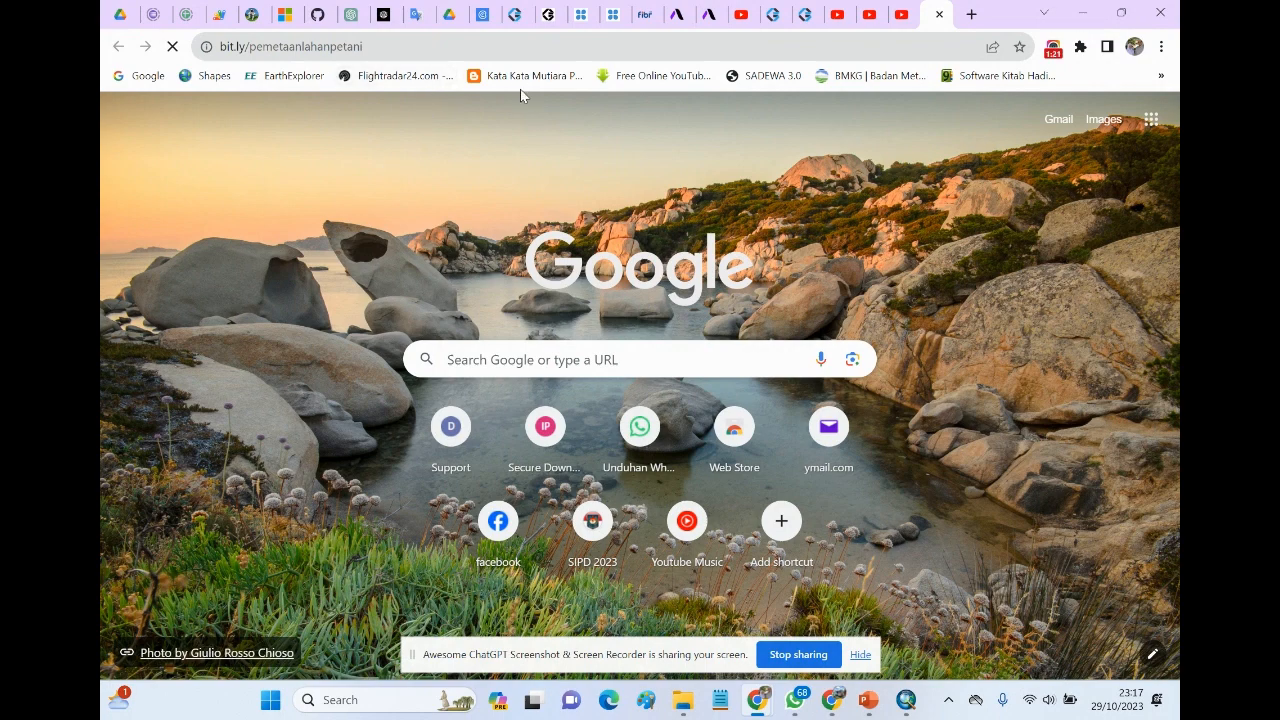
left_click(512, 44)
key("ctrl+c")
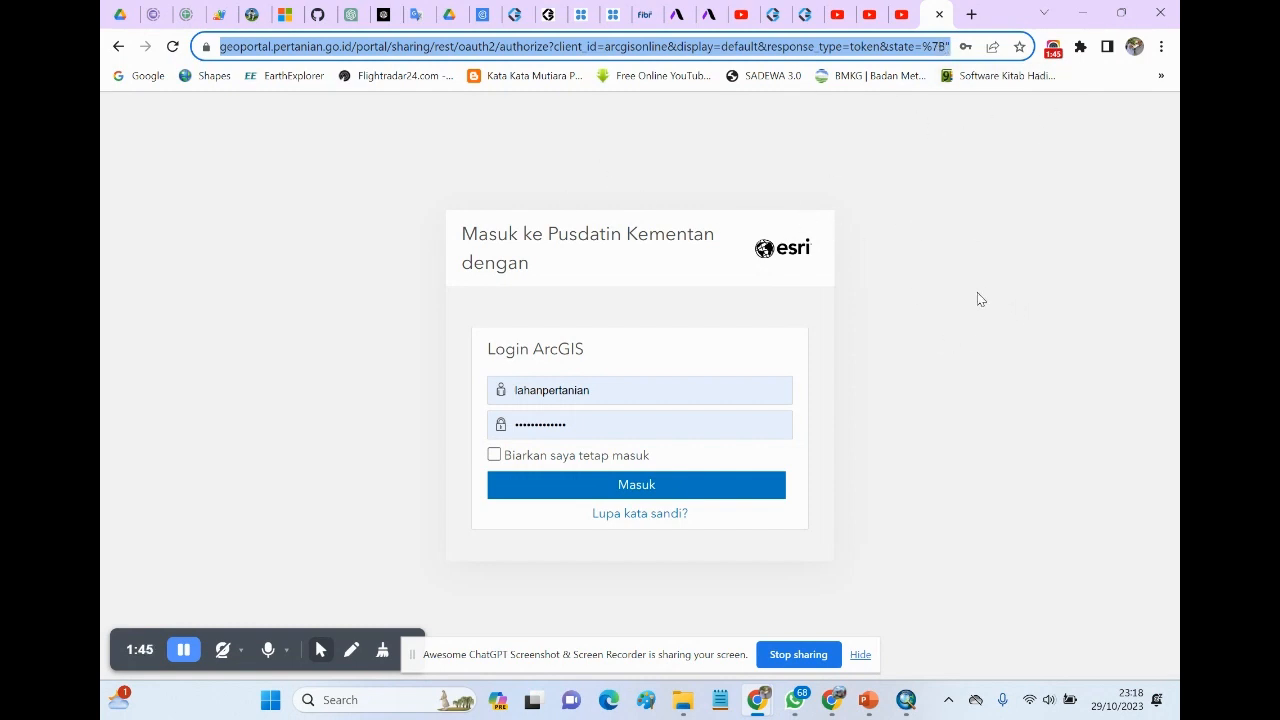
left_click(1082, 14)
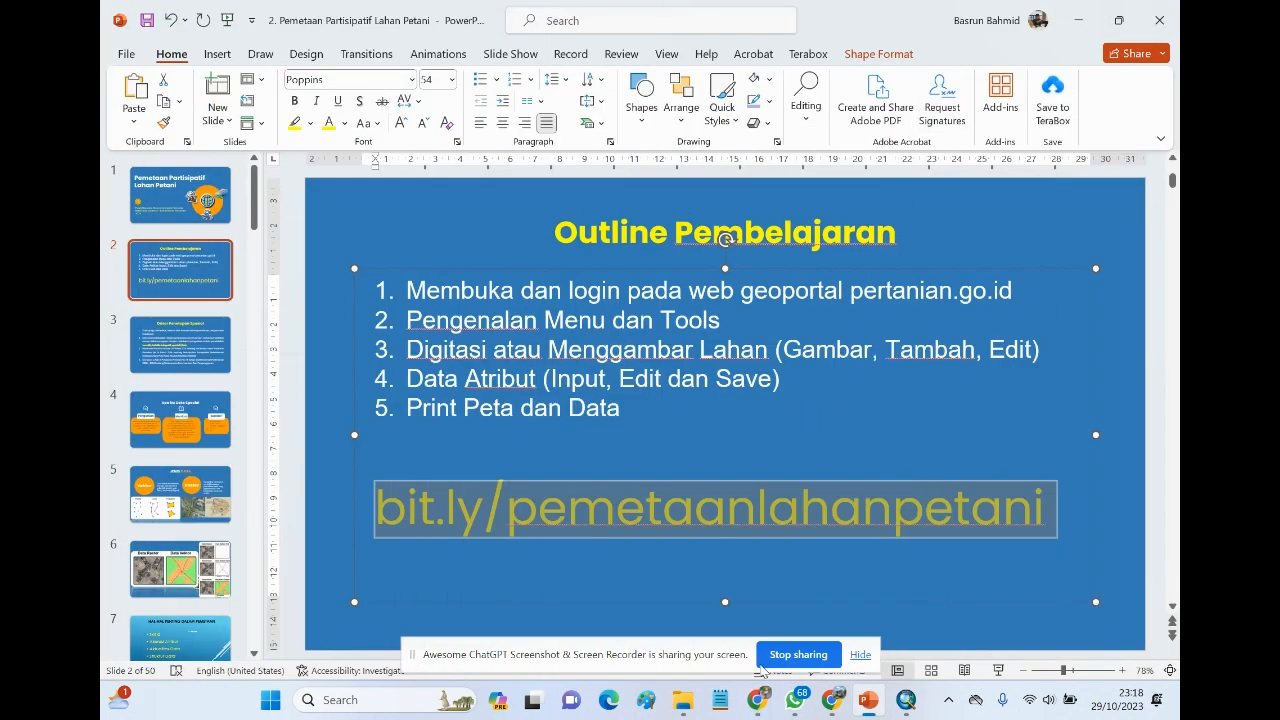
- Switch to the other Chrome window and open bit.ly/pemetaanlahanpetani in a new tab
left_click(832, 700)
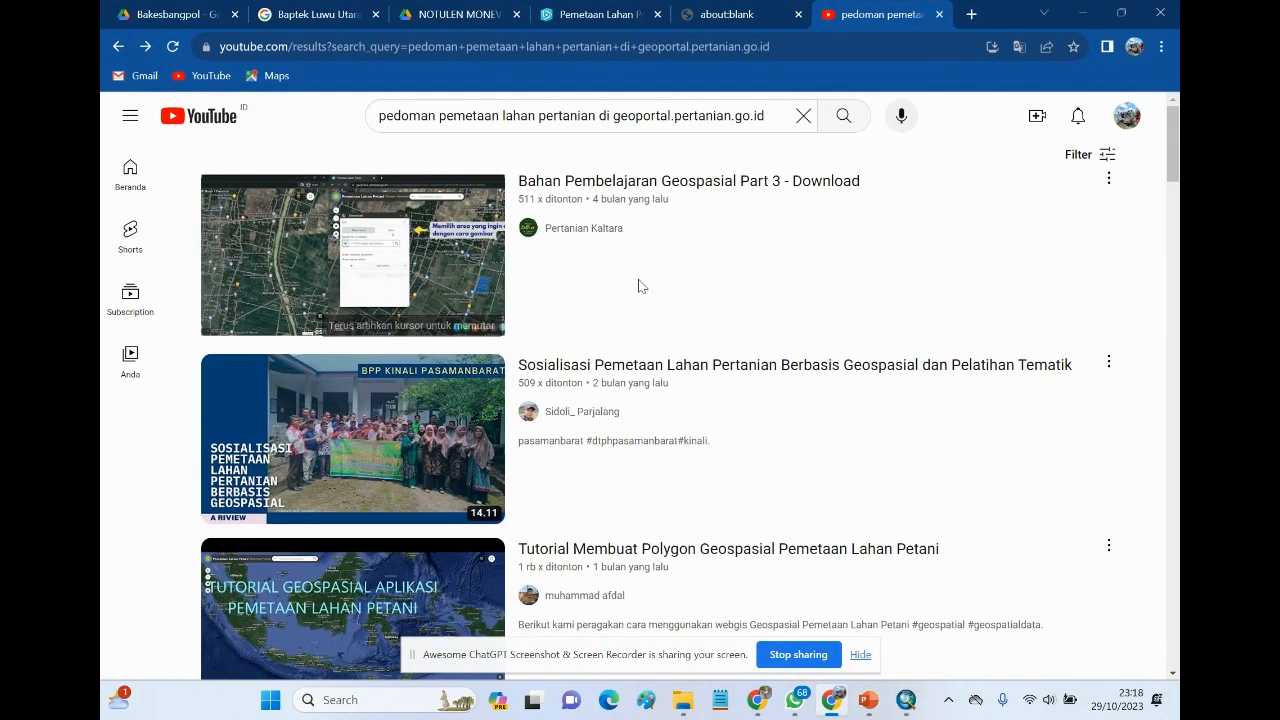
left_click(580, 16)
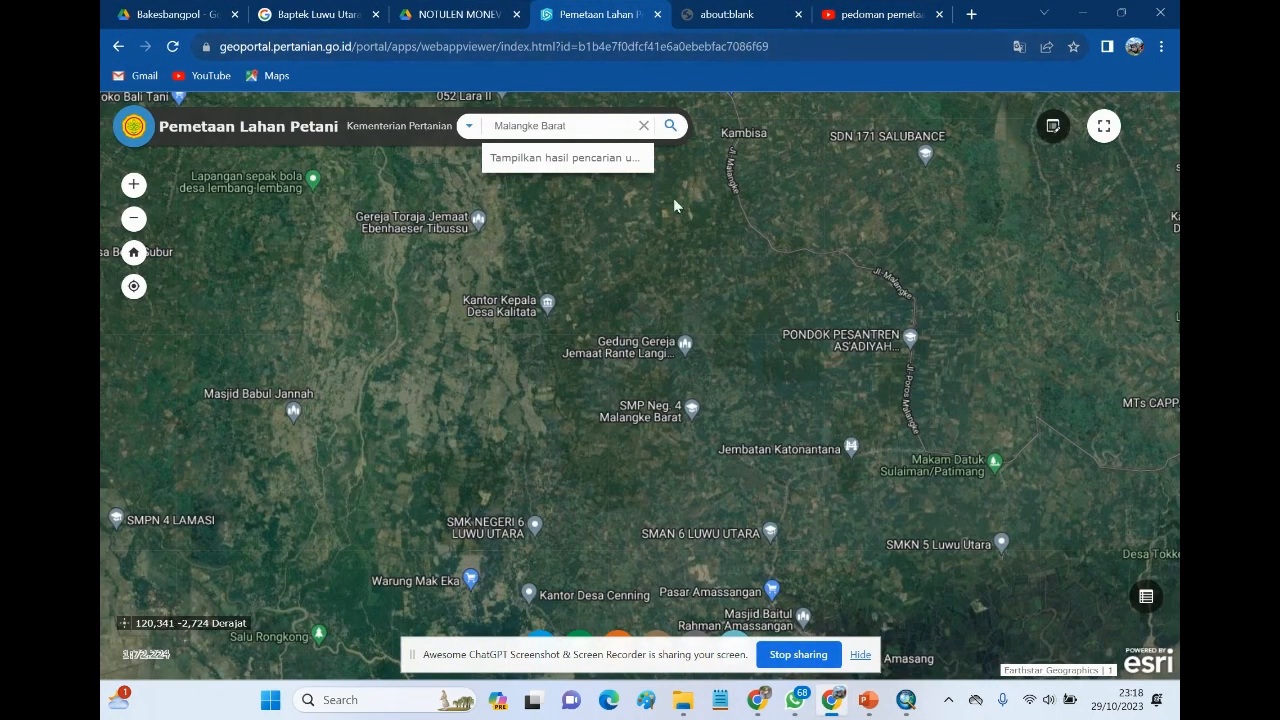
left_click(970, 15)
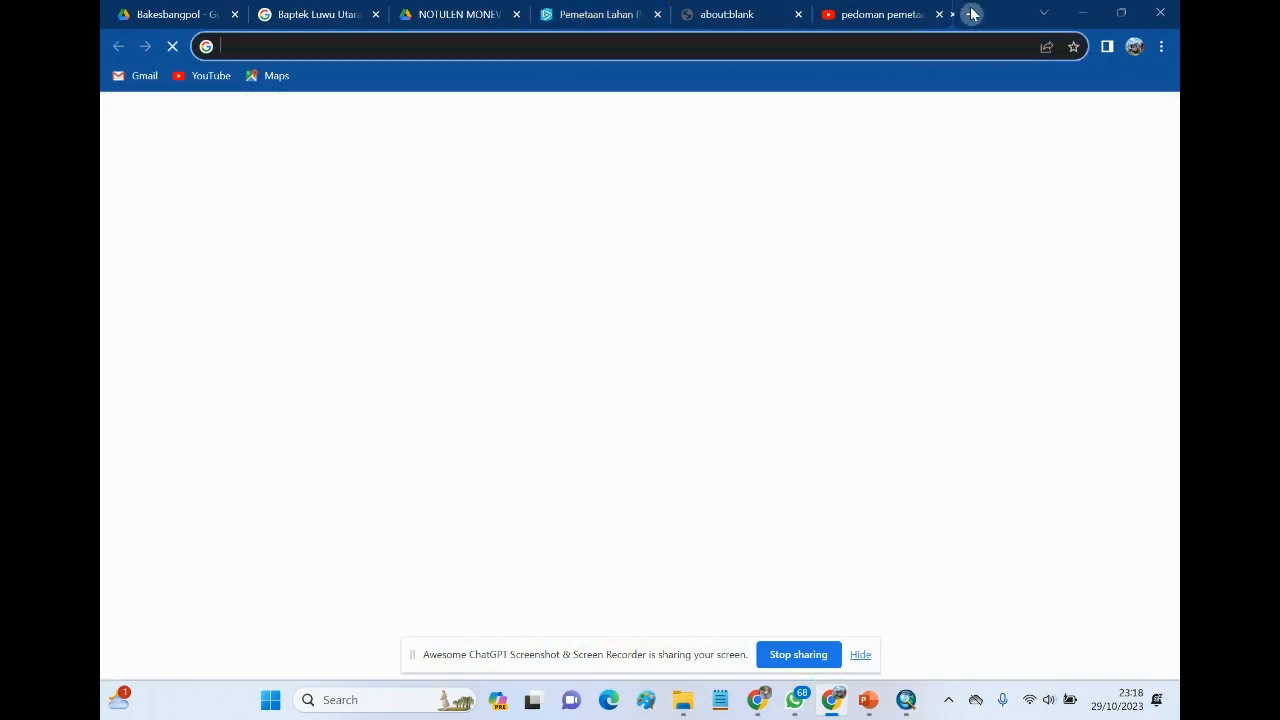
key("ctrl+v")
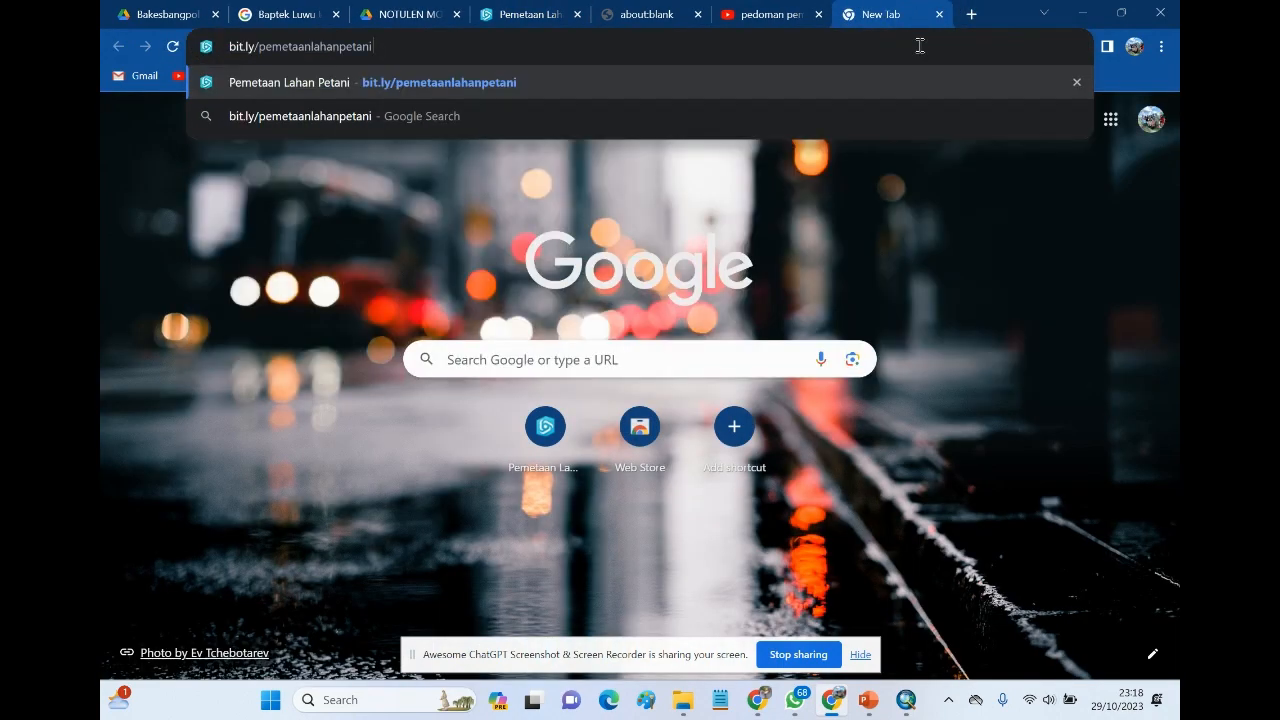
key("Return")
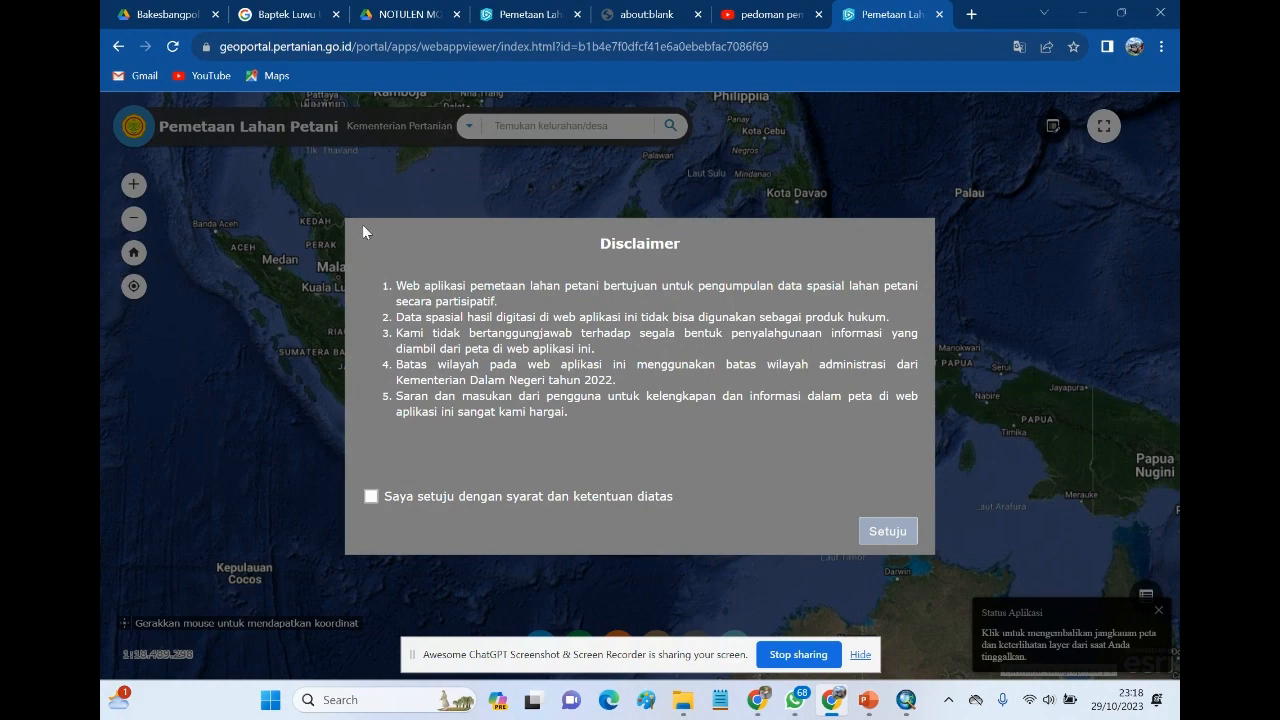
- Agree to the disclaimer's terms and conditions to enter the Pemetaan Lahan Petani map, and hide the screen-sharing notice
left_click(371, 498)
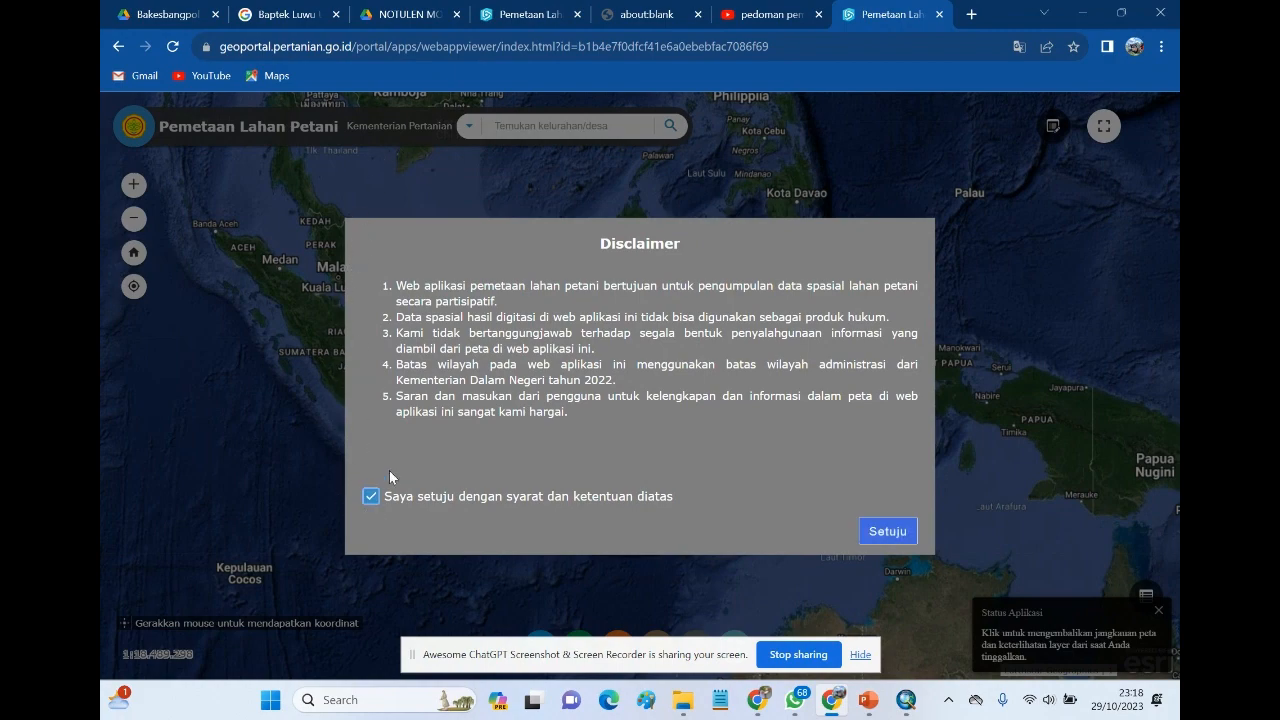
left_click(893, 533)
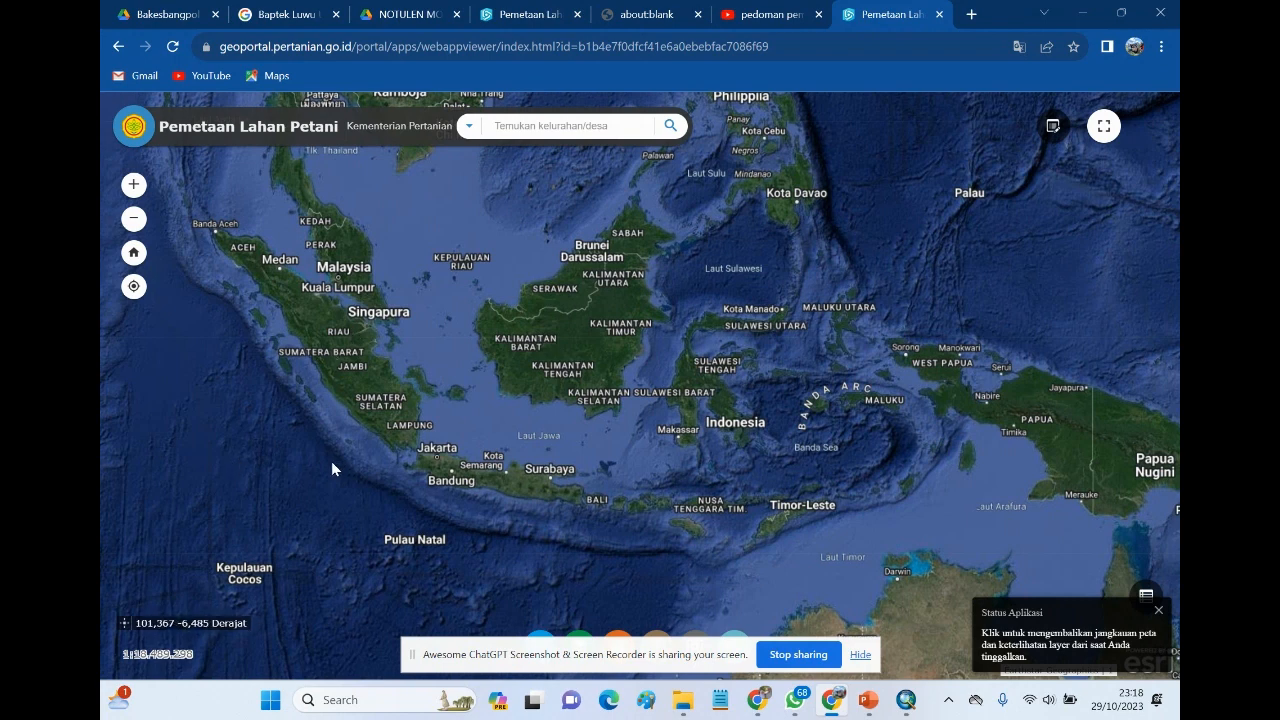
left_click(861, 657)
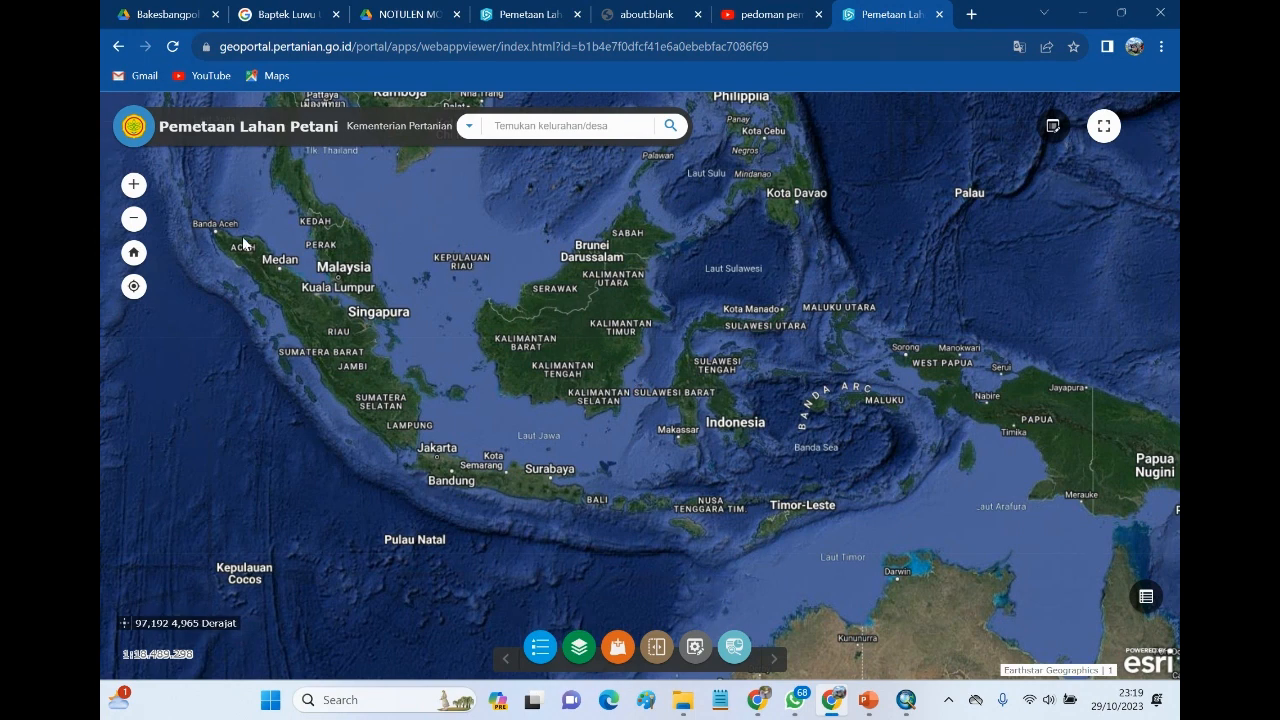
- Explore the map navigation by zooming in on Sulawesi, restoring the default extent and trying the current-location tool
left_click(134, 187)
left_click(134, 219)
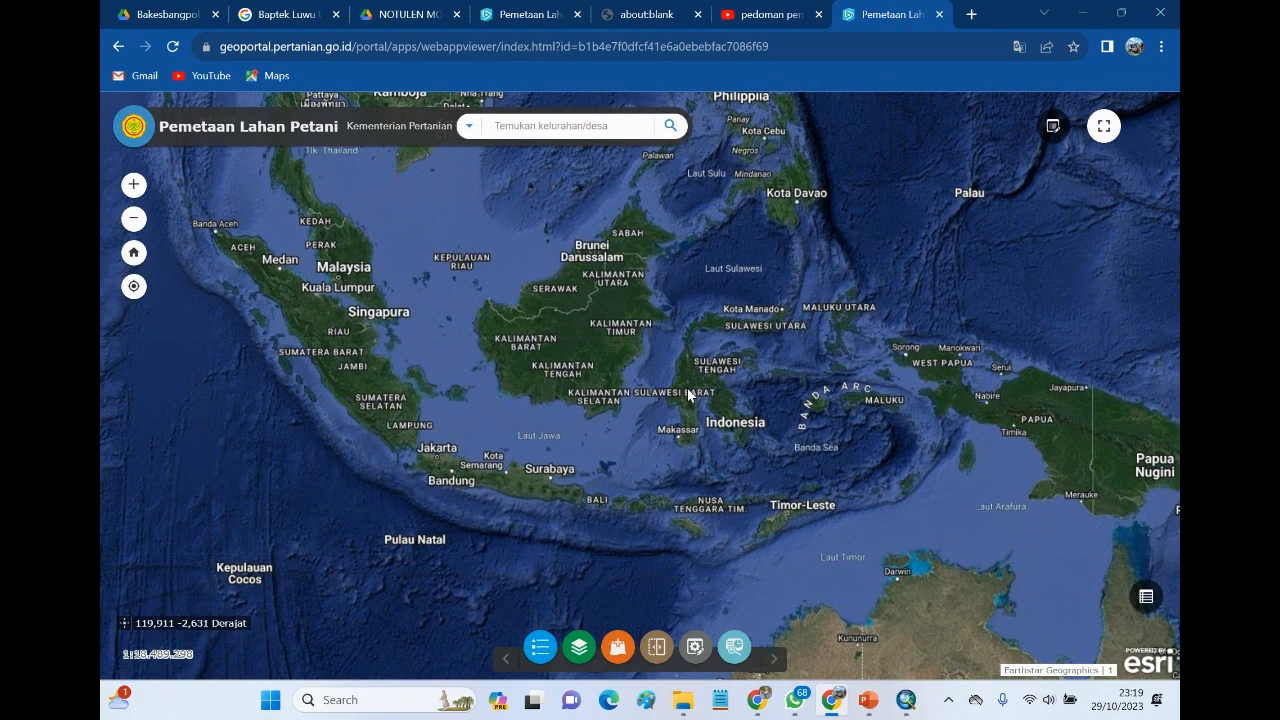
scroll(665, 388, "up", 3)
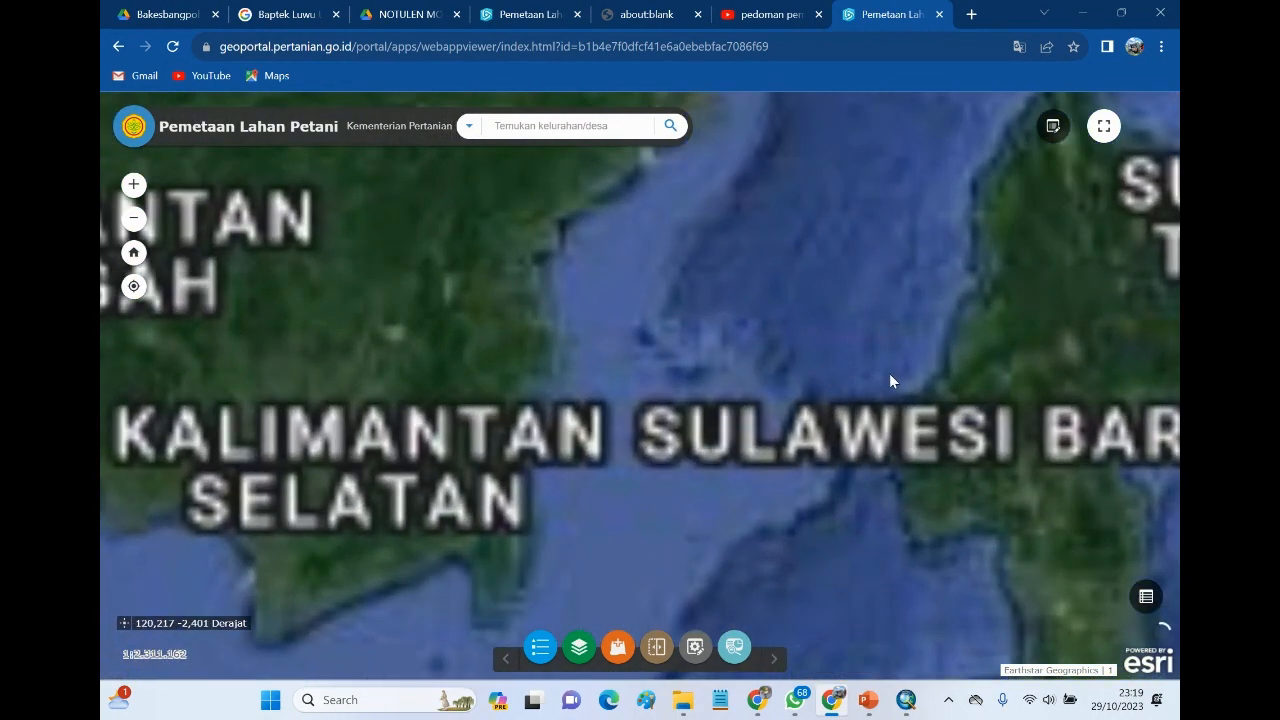
left_click_drag(957, 379, 620, 371)
scroll(713, 403, "up", 5)
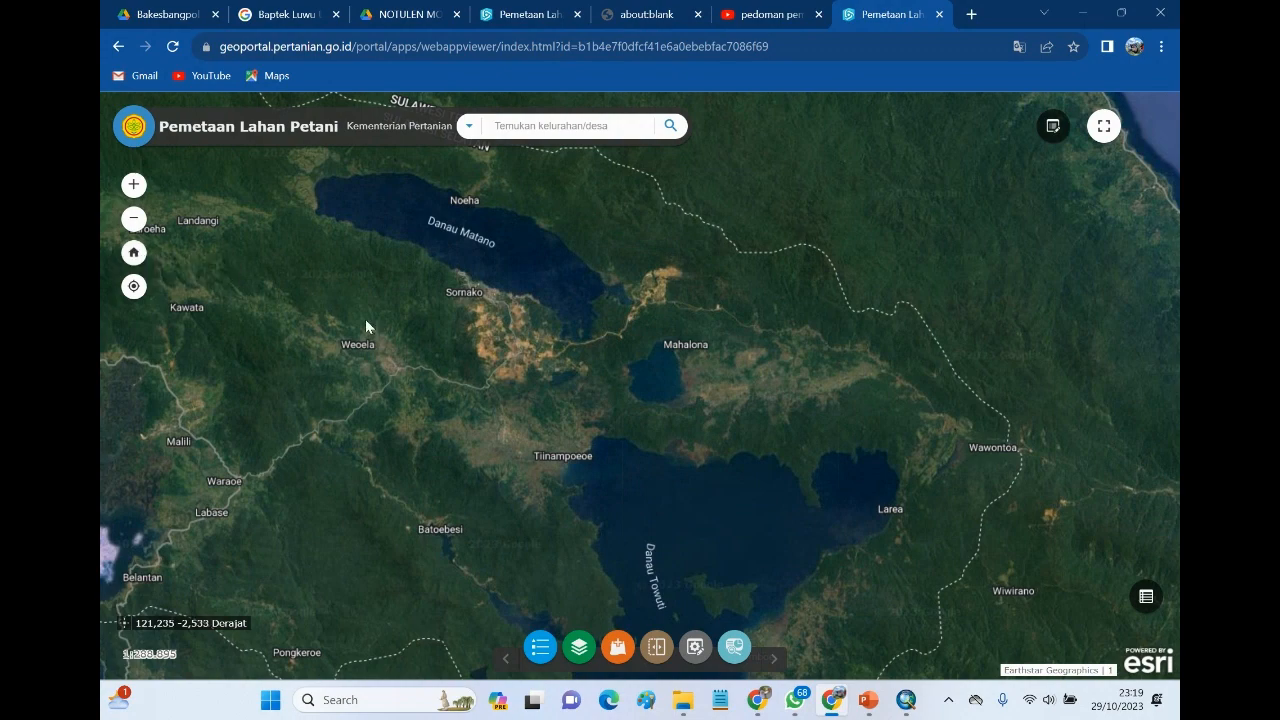
scroll(410, 366, "up", 1)
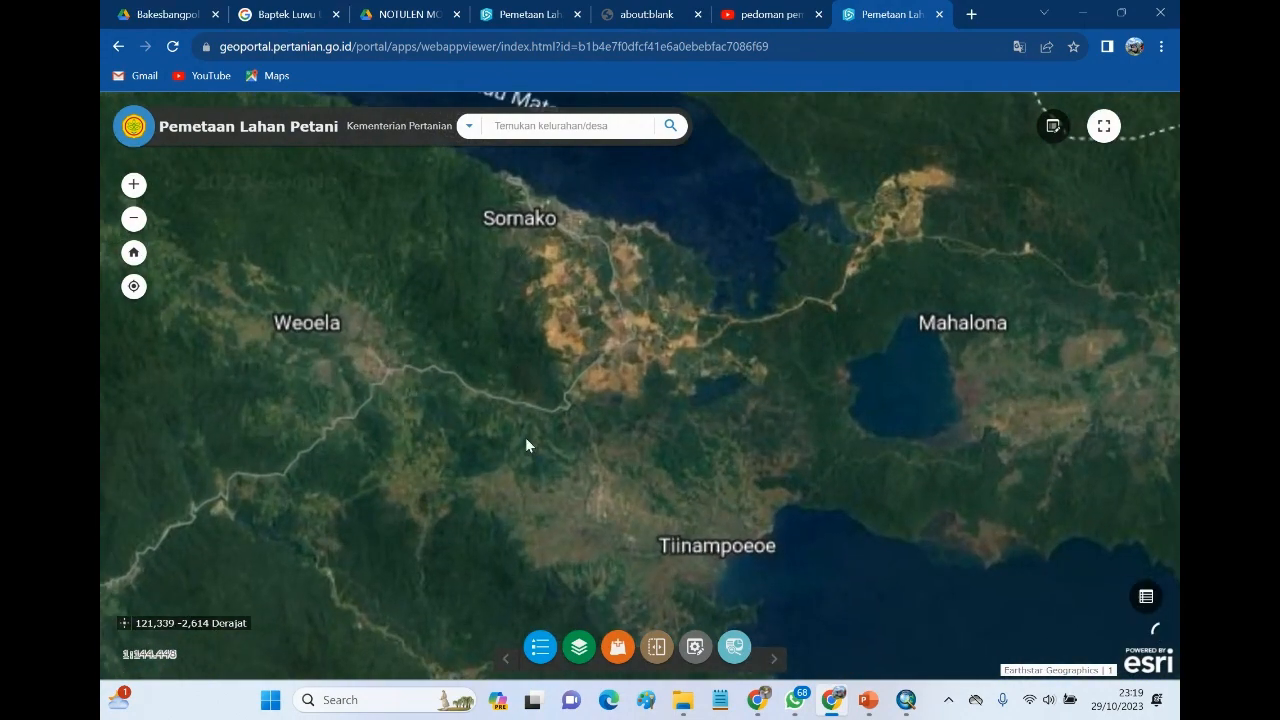
left_click(133, 252)
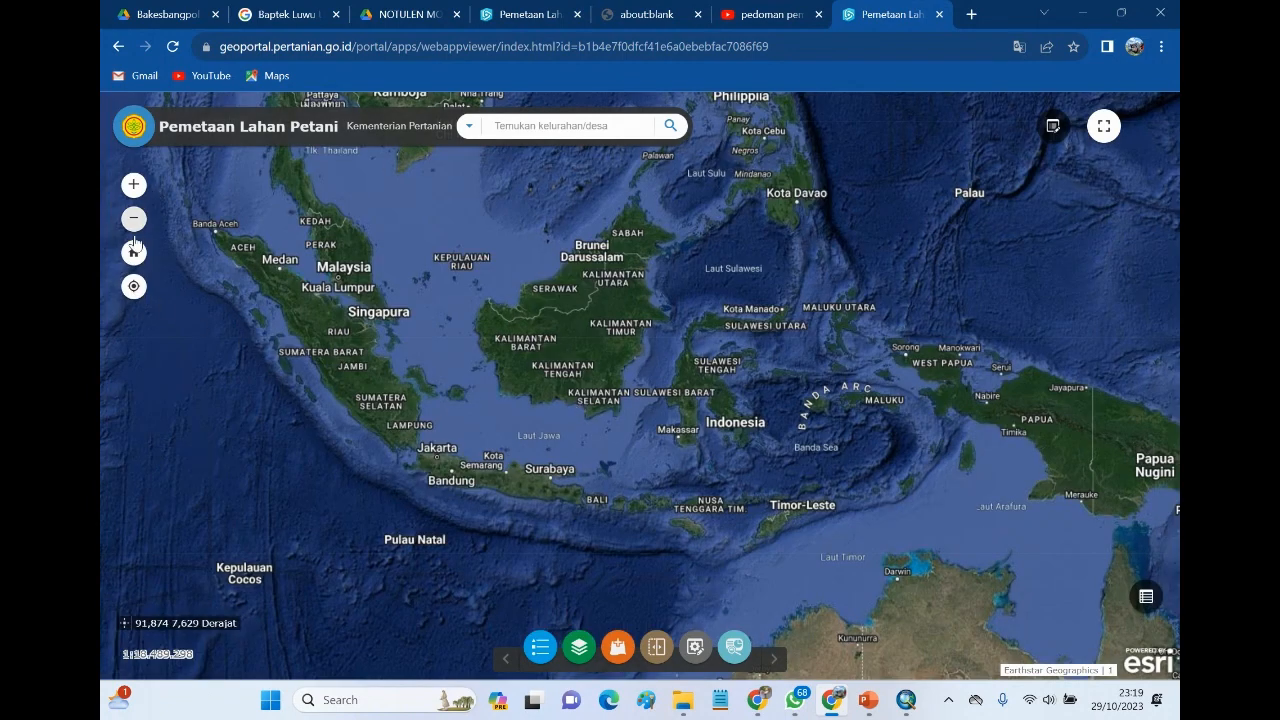
left_click(134, 289)
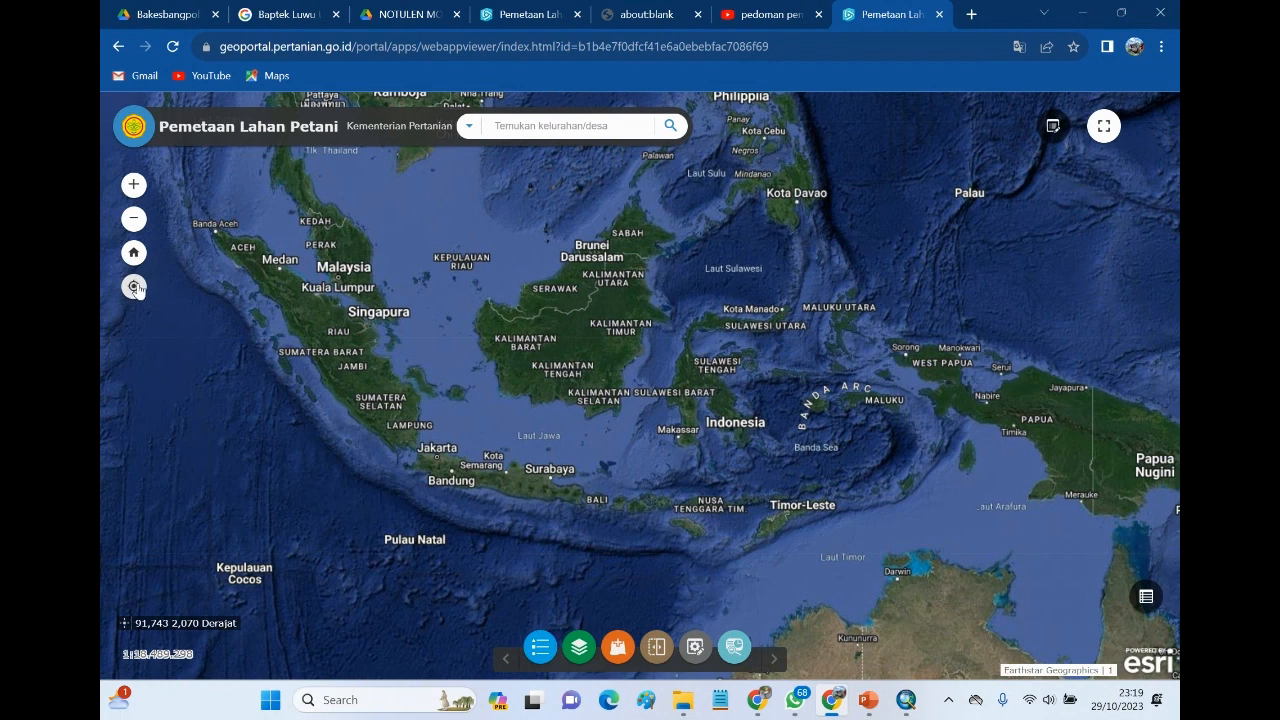
left_click(134, 289)
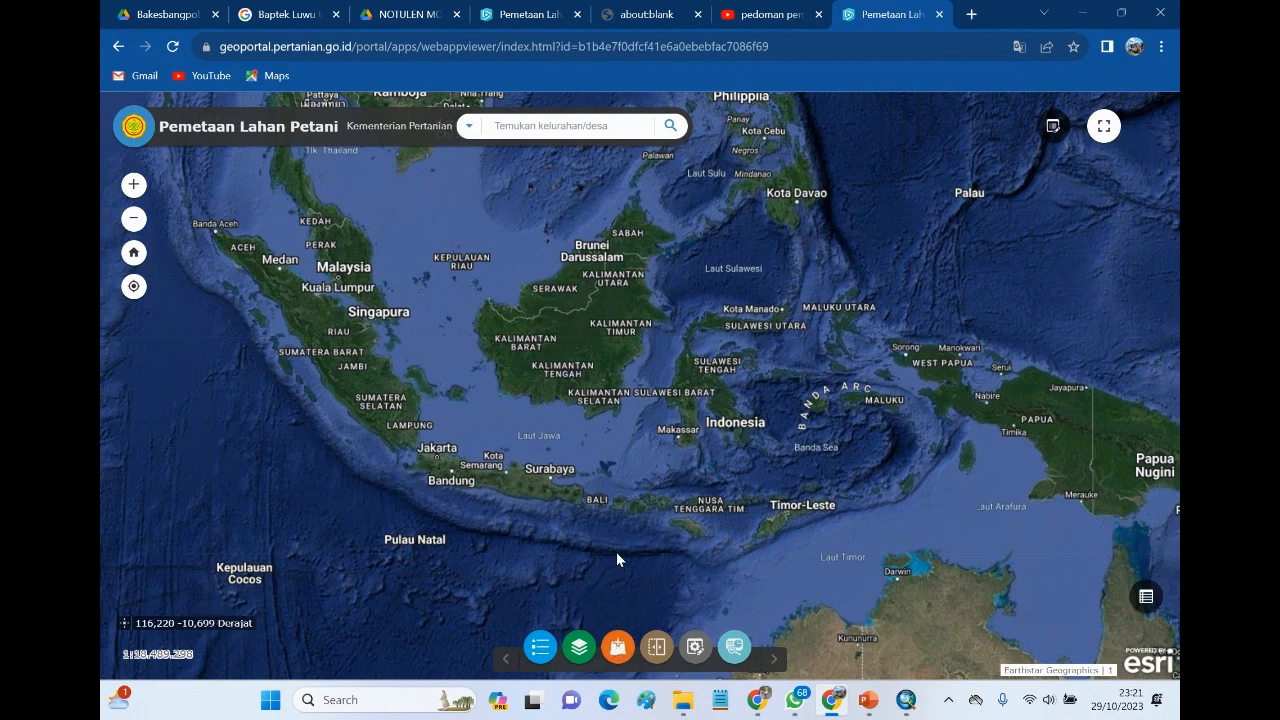
- Examine the File and URL options for adding data in Tambahkan Data, and close it without adding anything
left_click(618, 646)
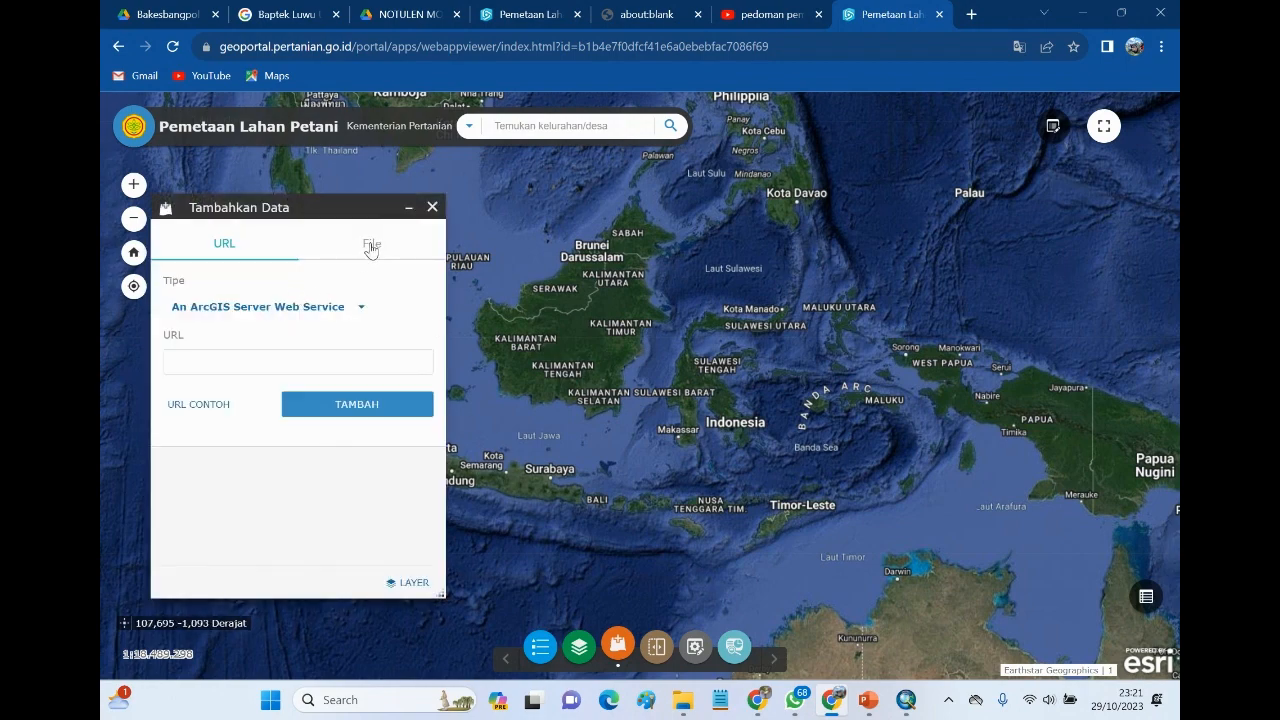
left_click(371, 245)
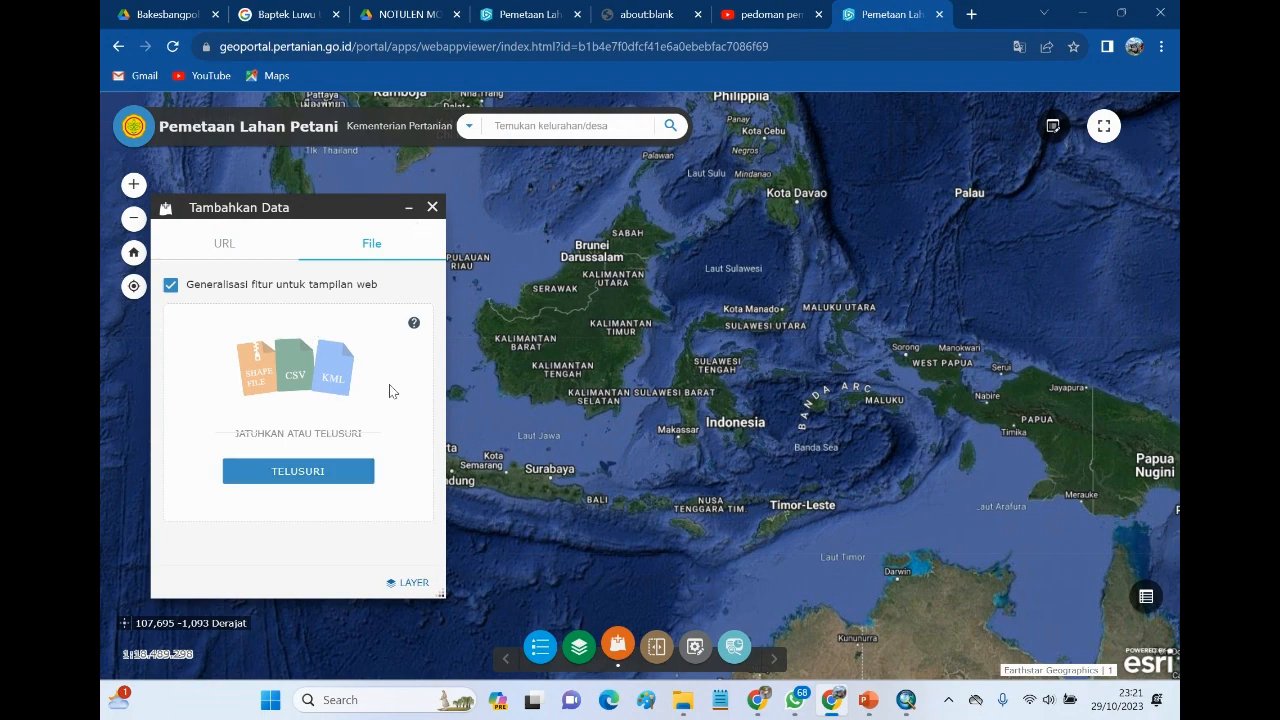
left_click(230, 245)
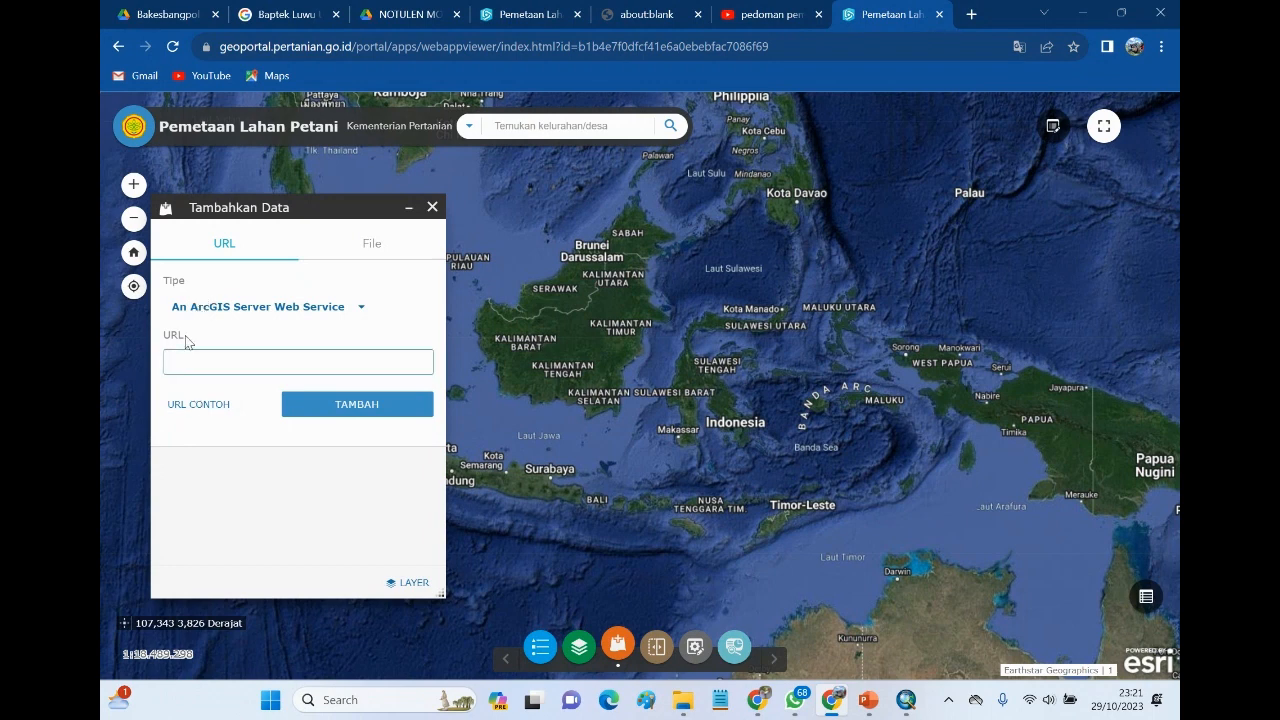
left_click(432, 208)
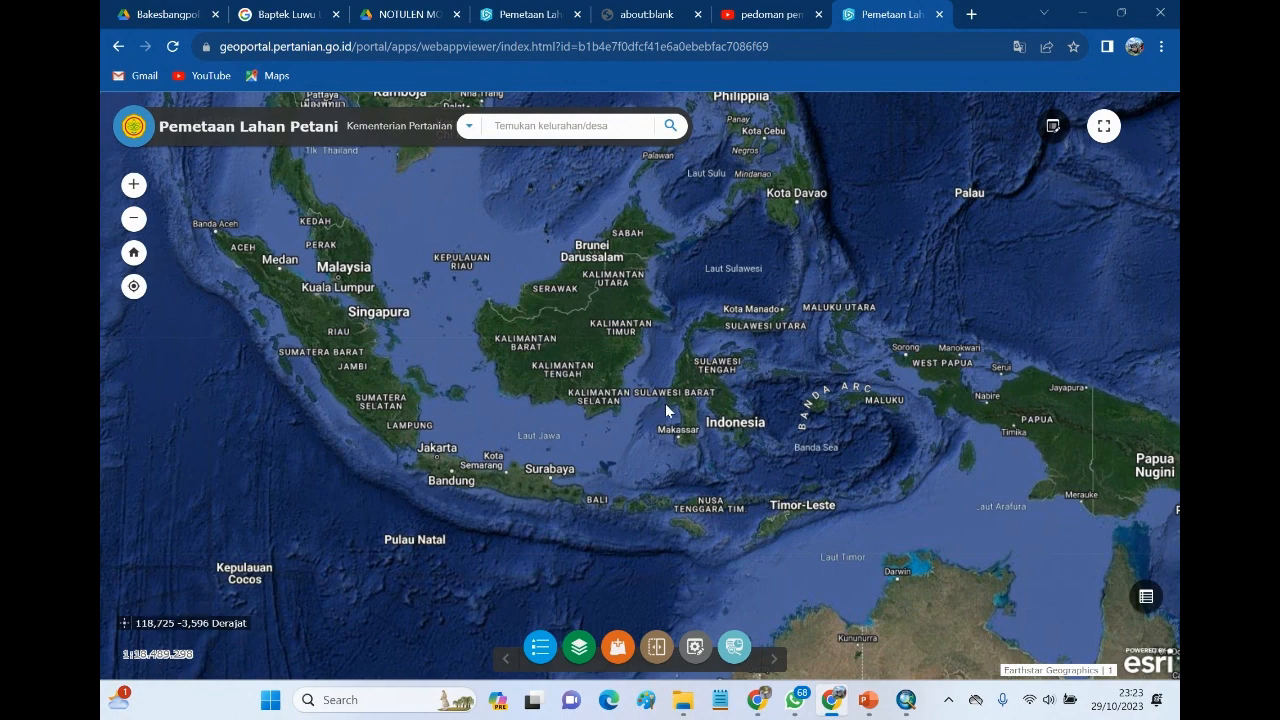
- Search the map for Arusu and go to the result Arusu, Malangke Barat, Sulawesi Selatan, IDN
scroll(692, 393, "up", 2)
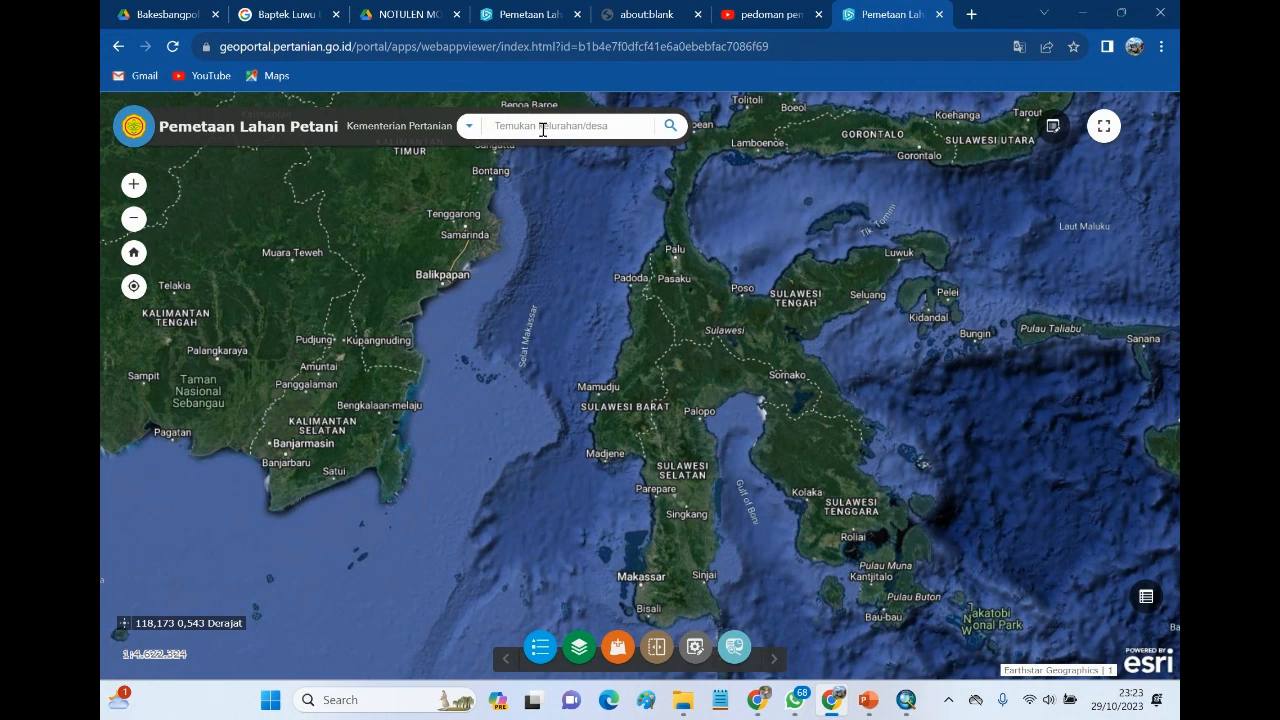
type("Arusu")
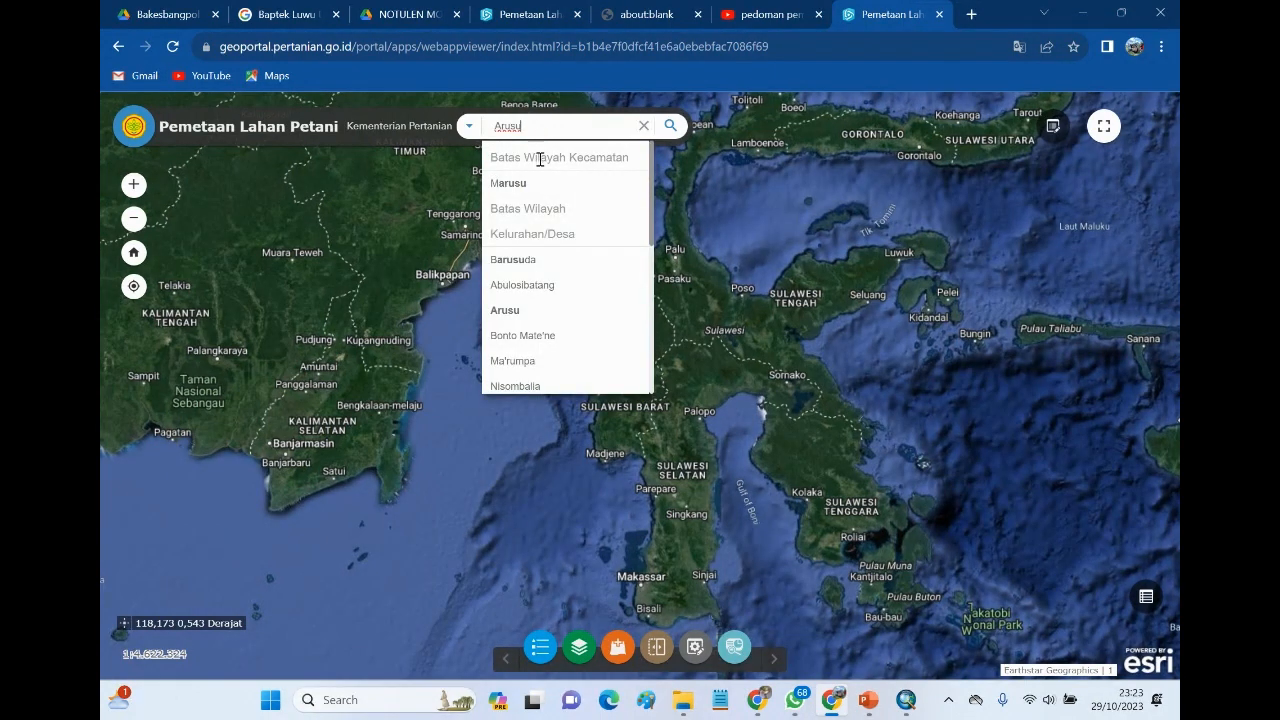
left_click_drag(651, 188, 645, 256)
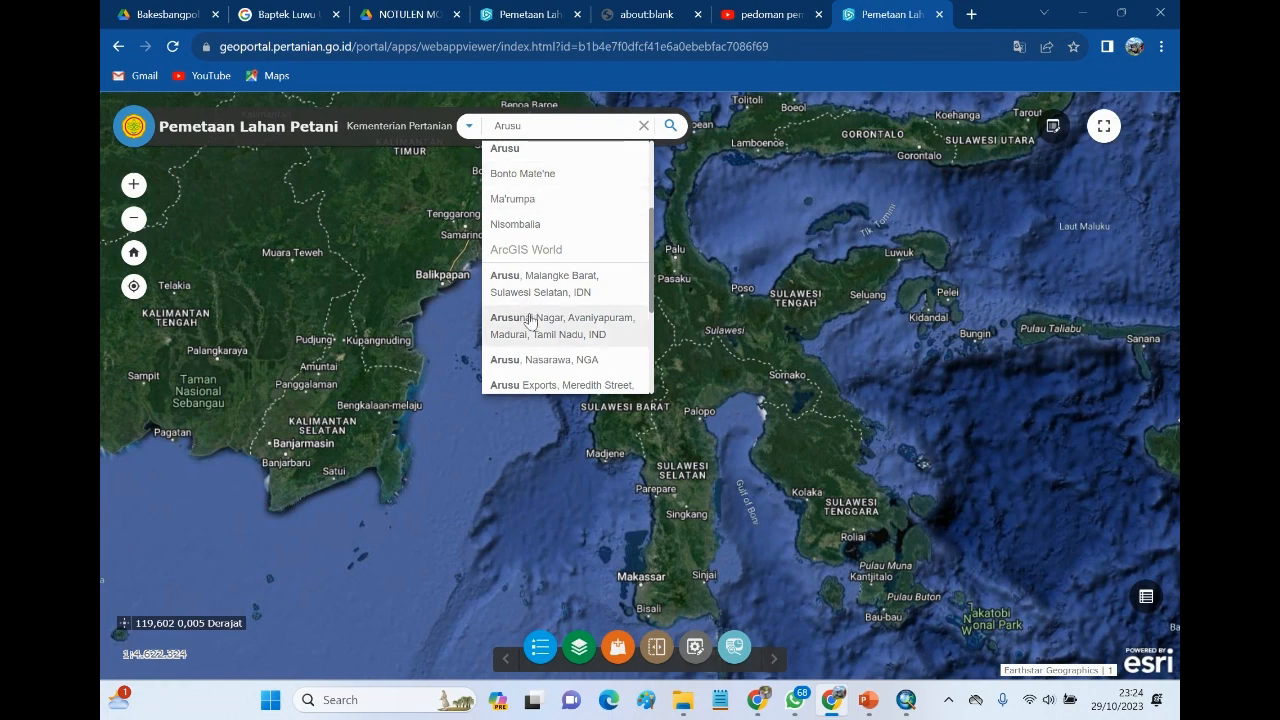
left_click(532, 284)
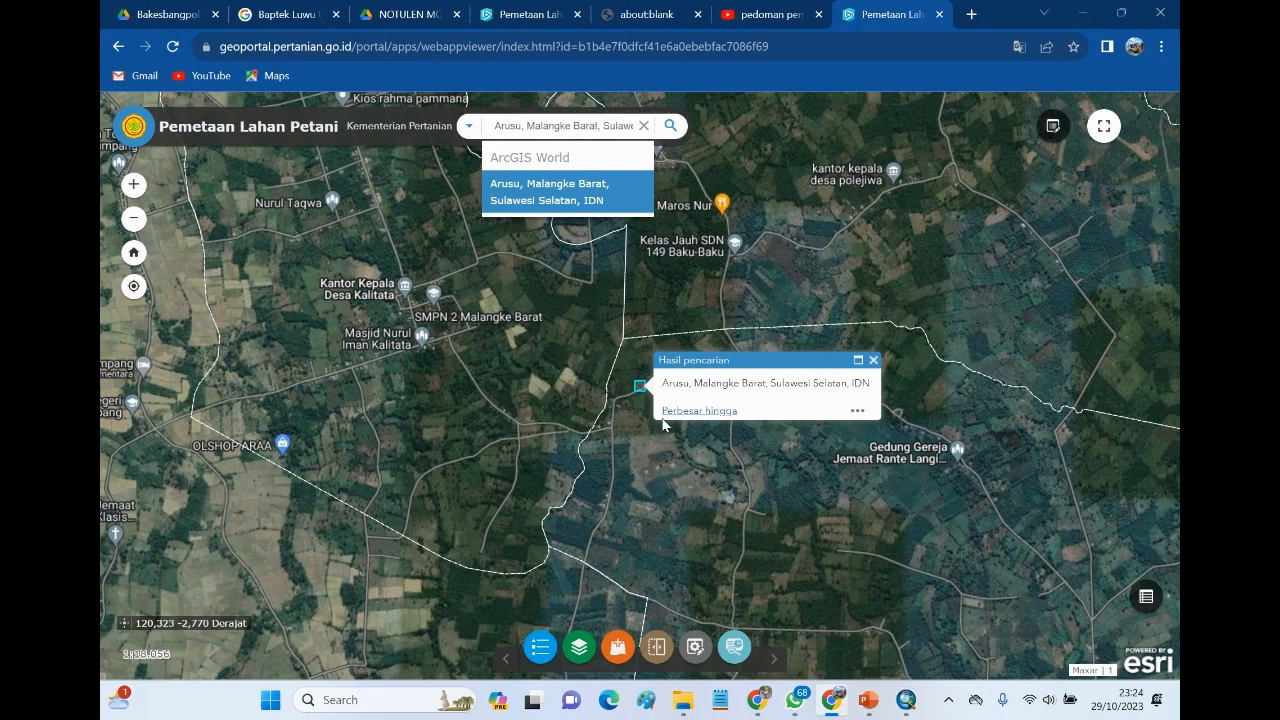
- View the village boundary details of Polejiwa and Cening on the map, and close the details
left_click(718, 333)
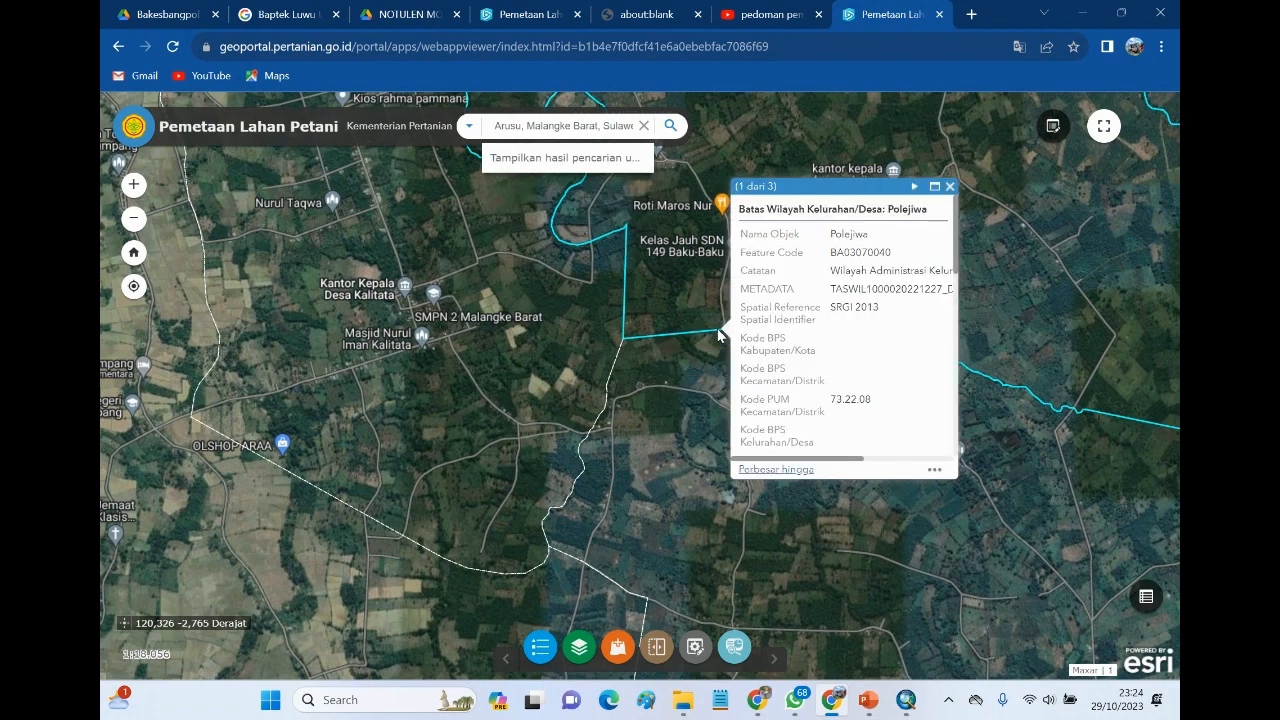
left_click(590, 560)
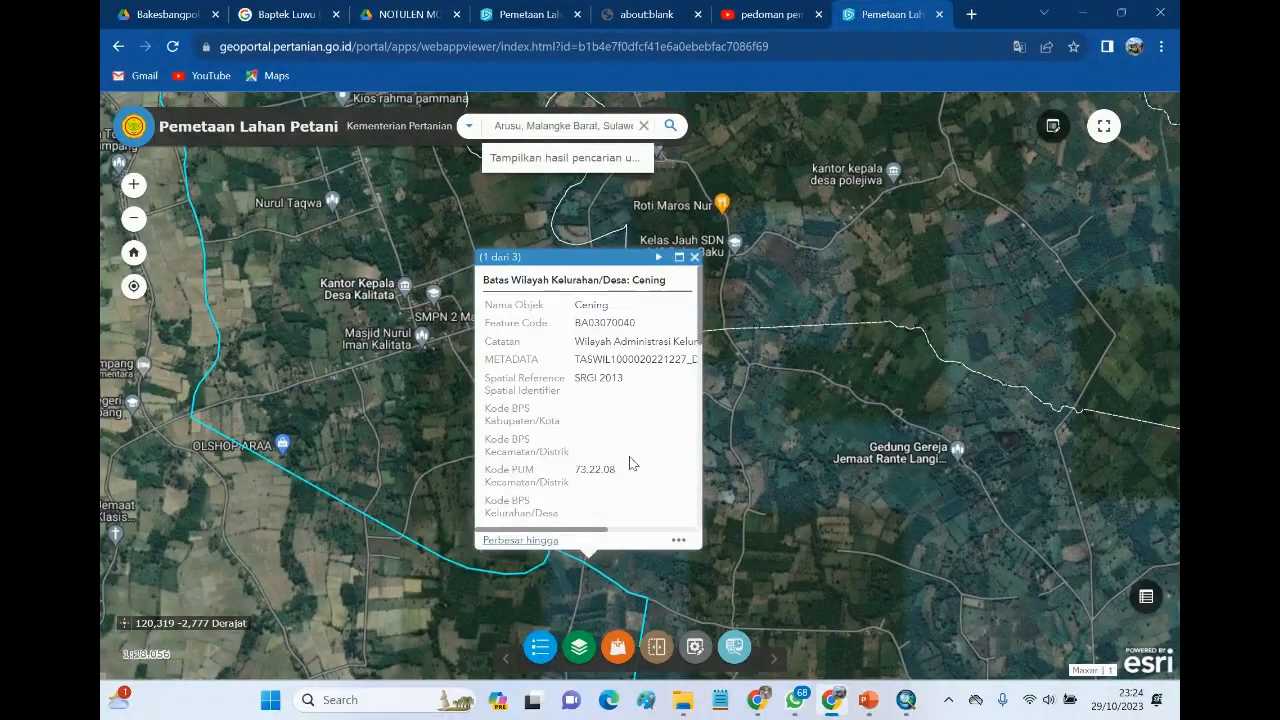
left_click(694, 257)
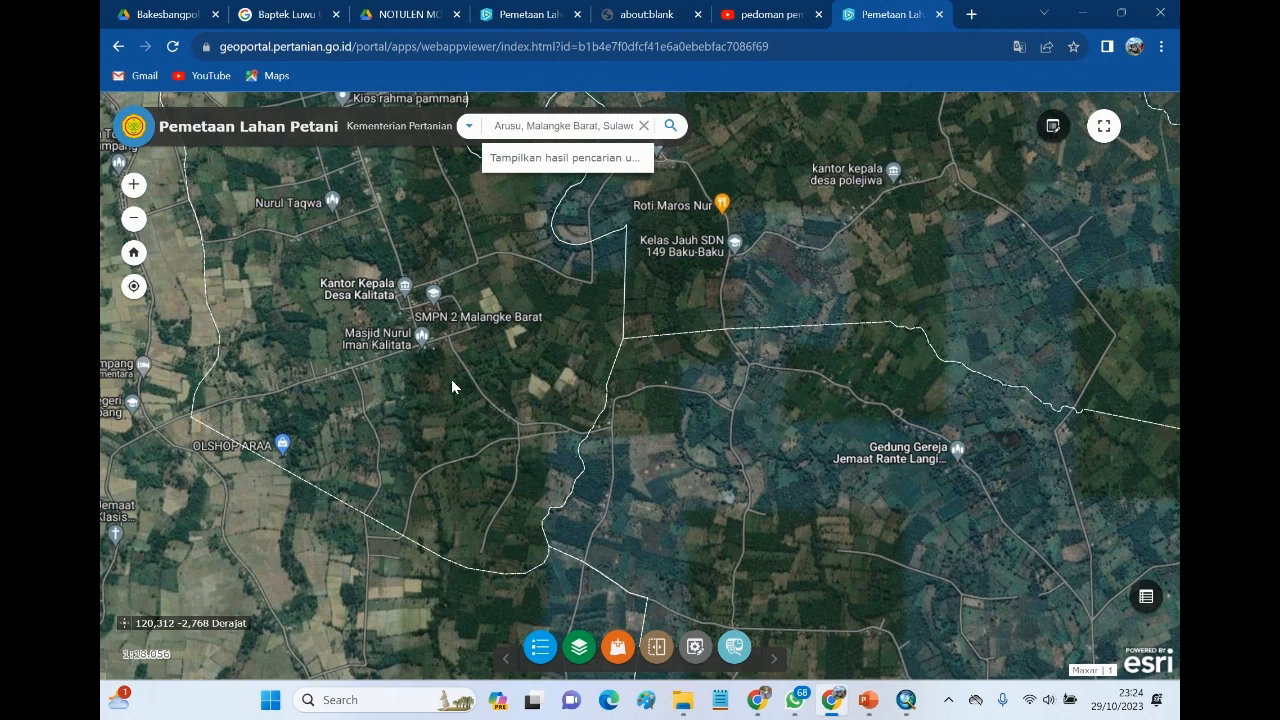
- Examine the map around Desa Kalitata, SMP Neg. 4 Malangke Barat and Kios rahma pammana for the Arusu village centre
left_click_drag(543, 380, 468, 277)
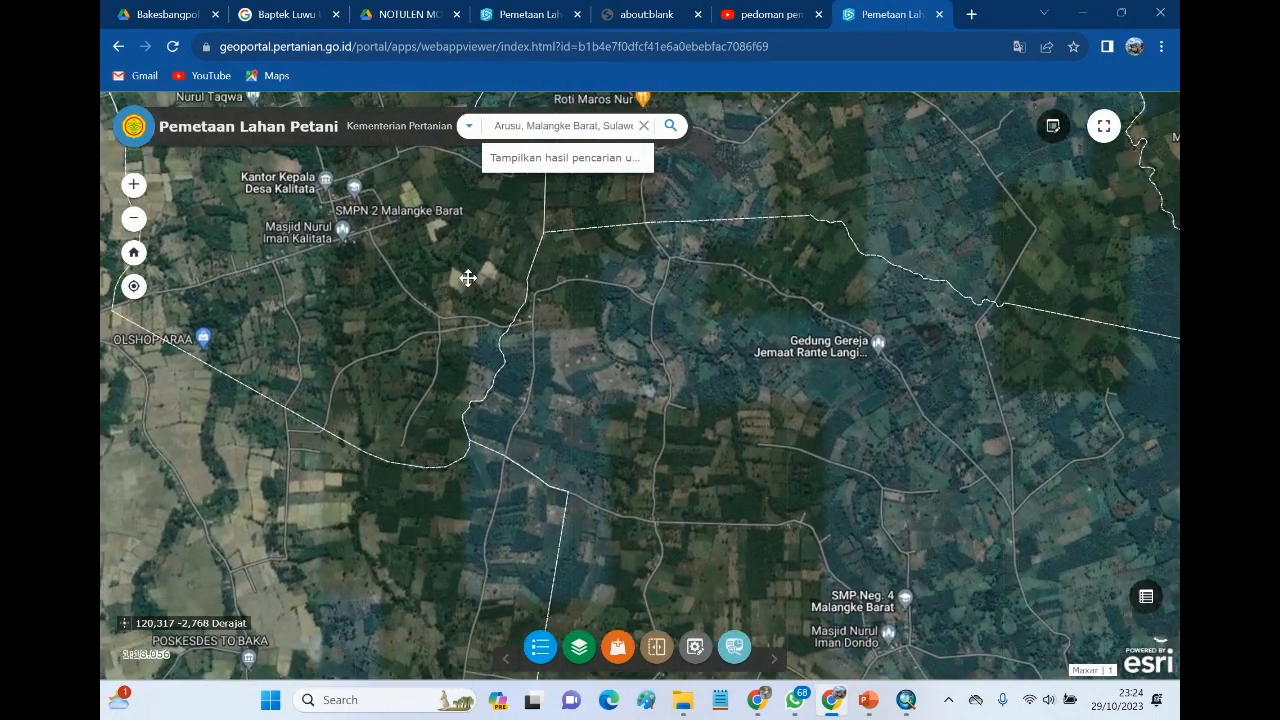
scroll(512, 319, "down", 1)
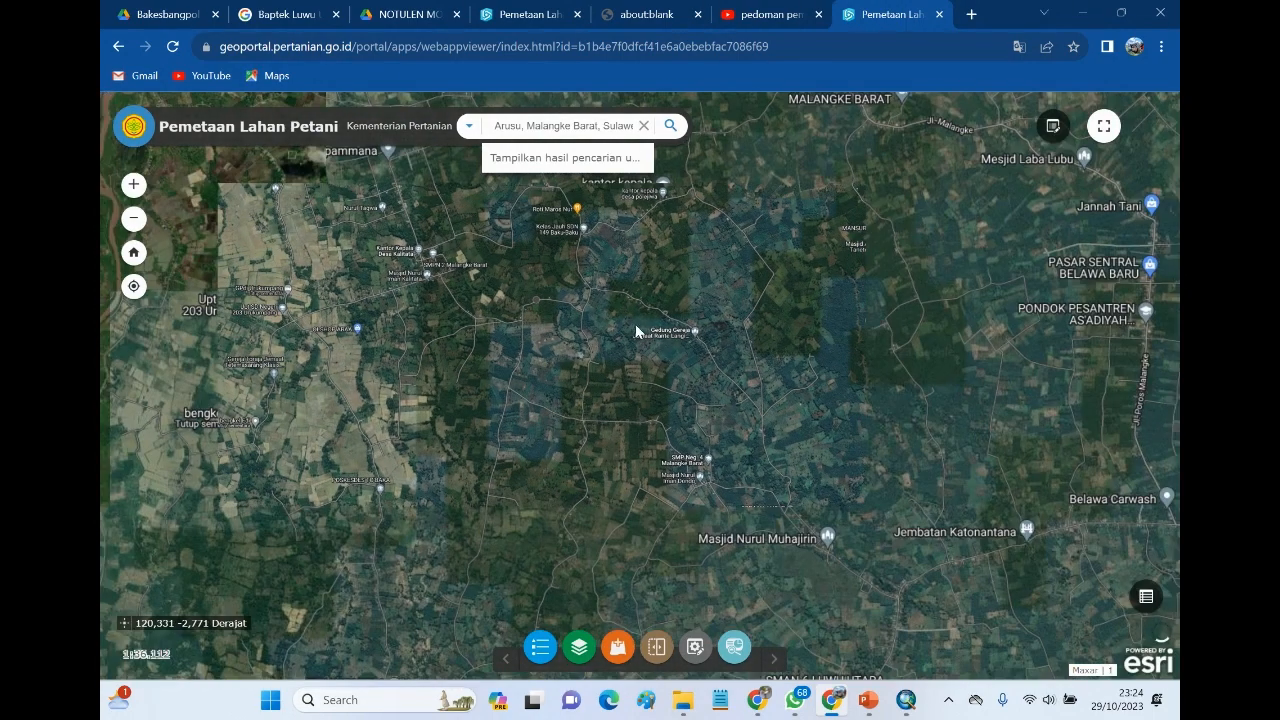
left_click_drag(505, 328, 560, 414)
left_click_drag(700, 374, 557, 257)
scroll(517, 403, "up", 3)
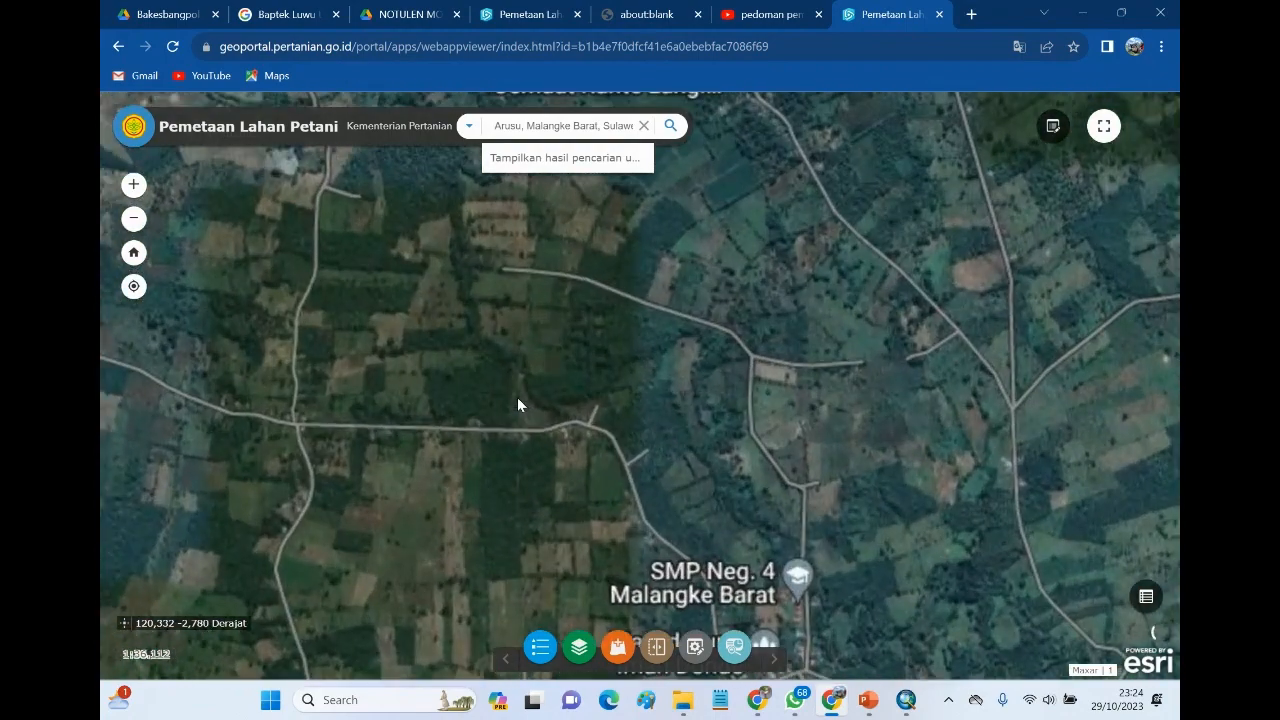
scroll(515, 420, "down", 2)
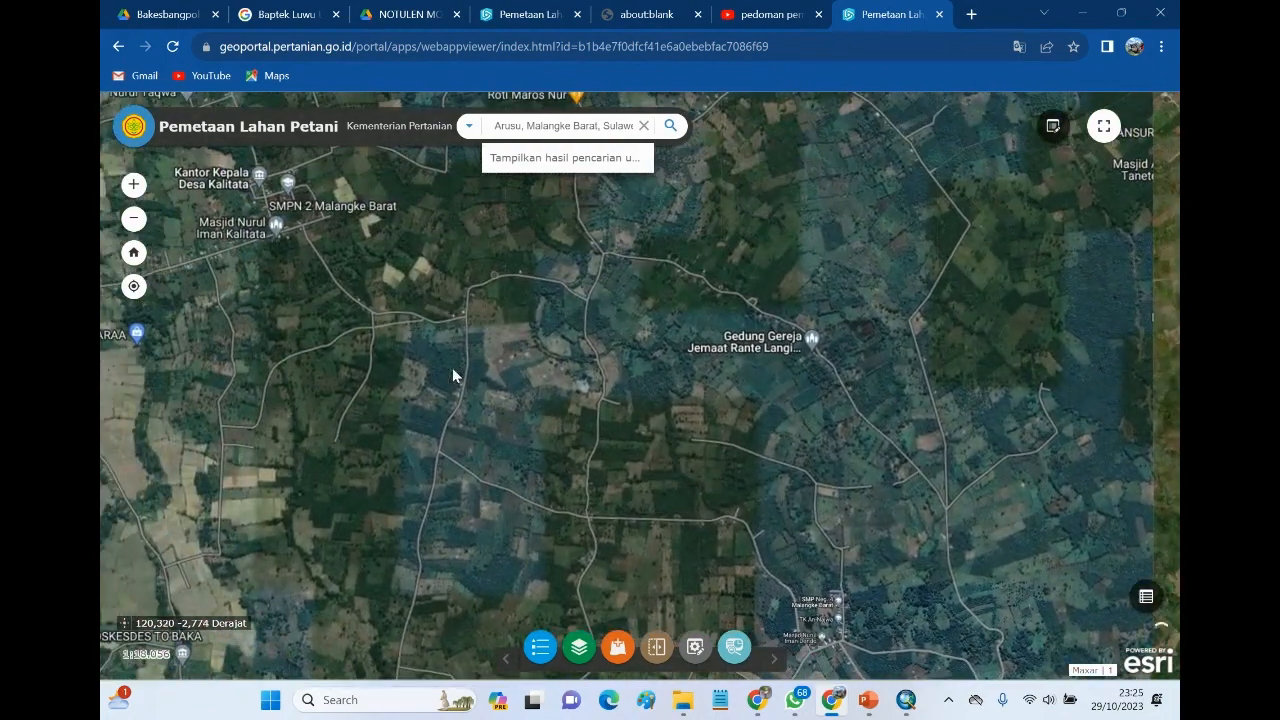
left_click_drag(452, 367, 626, 460)
left_click_drag(453, 345, 574, 486)
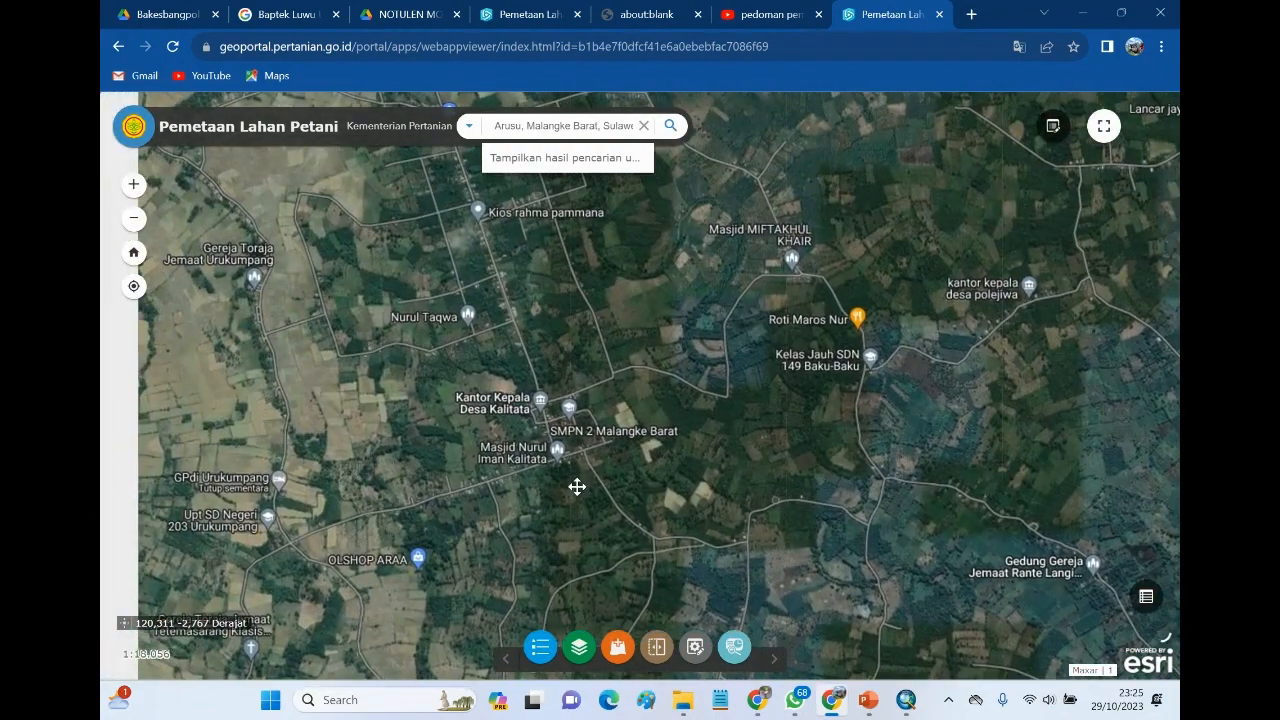
left_click_drag(472, 367, 479, 501)
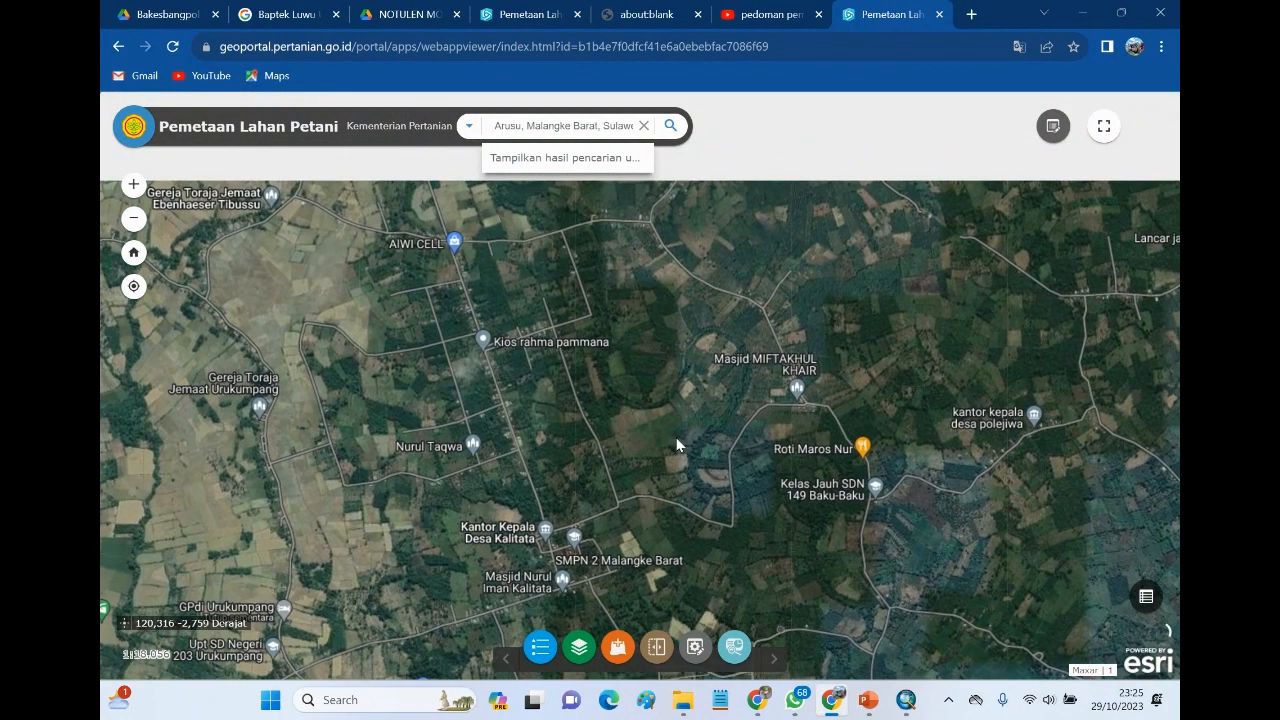
- Follow the map southeast from Polejiwa past SMP Neg. 4 Malangke Barat to Kantor Desa Arusu
left_click_drag(653, 445, 307, 375)
left_click_drag(511, 437, 346, 329)
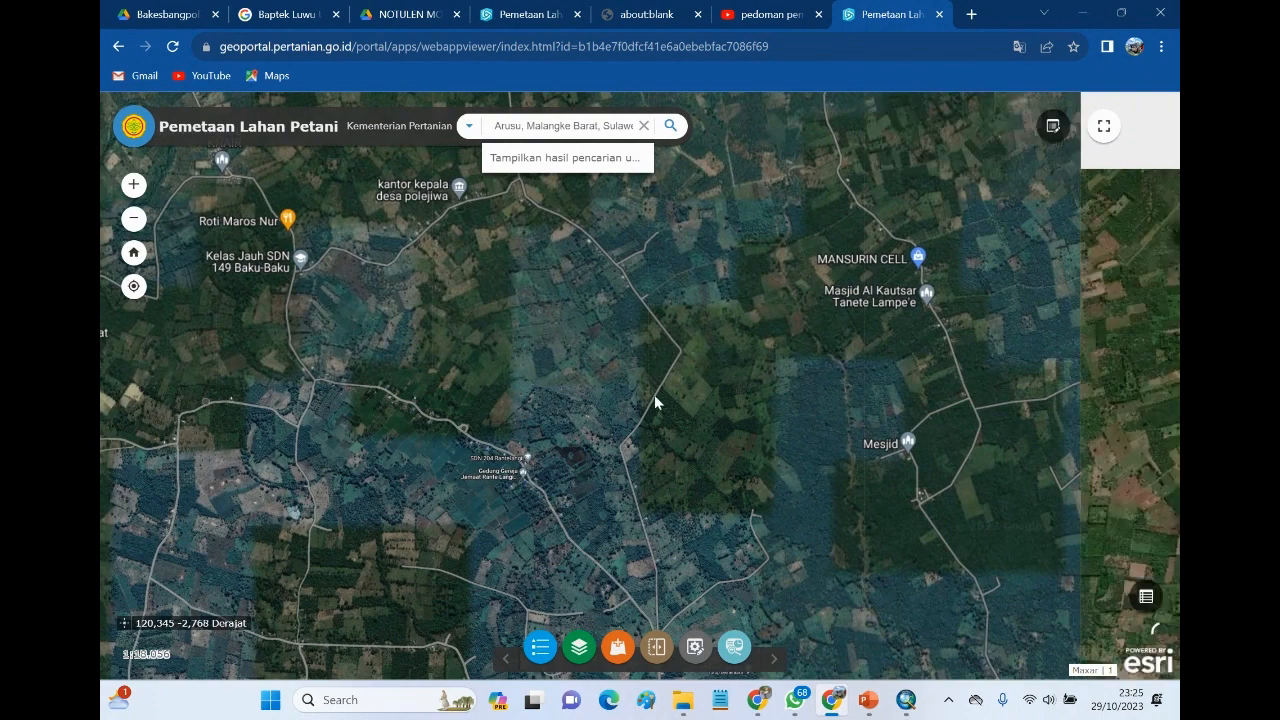
mouse_move(654, 400)
left_mouse_down()
mouse_move(415, 315)
mouse_move(600, 297)
left_mouse_up()
left_click_drag(520, 420, 600, 243)
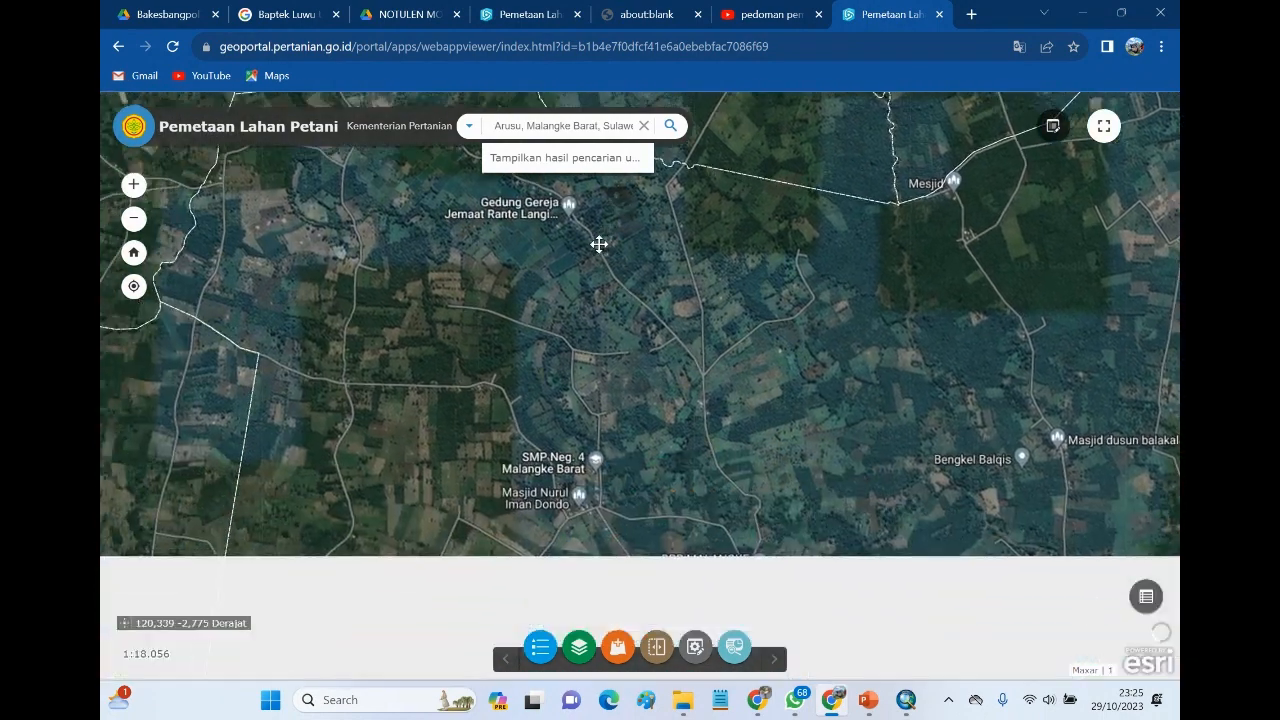
left_click_drag(700, 436, 560, 303)
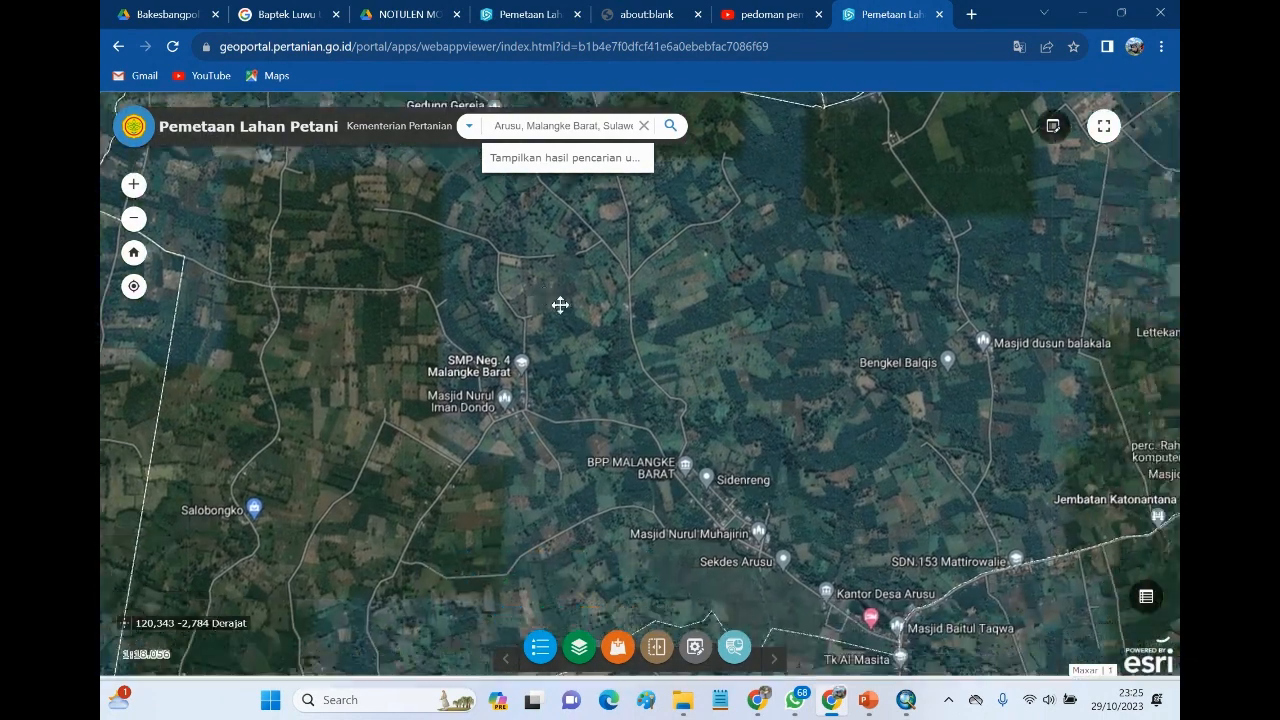
left_click_drag(681, 425, 583, 342)
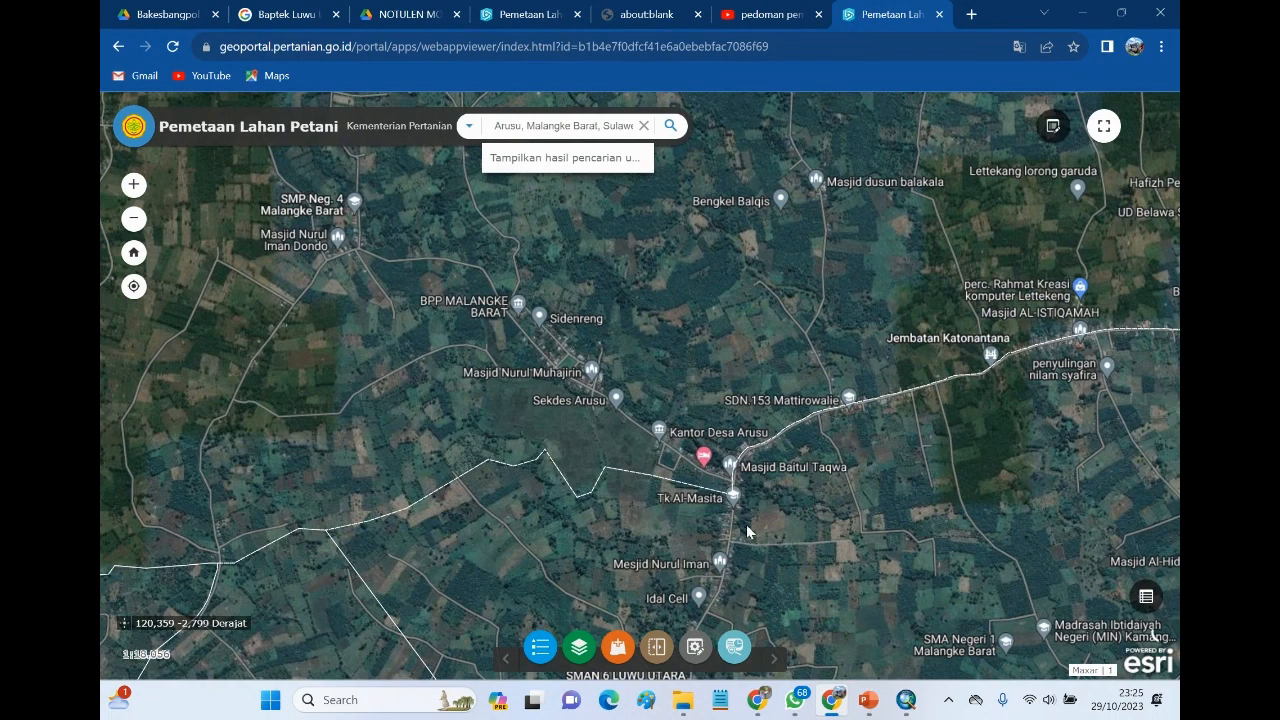
left_click_drag(718, 344, 738, 321)
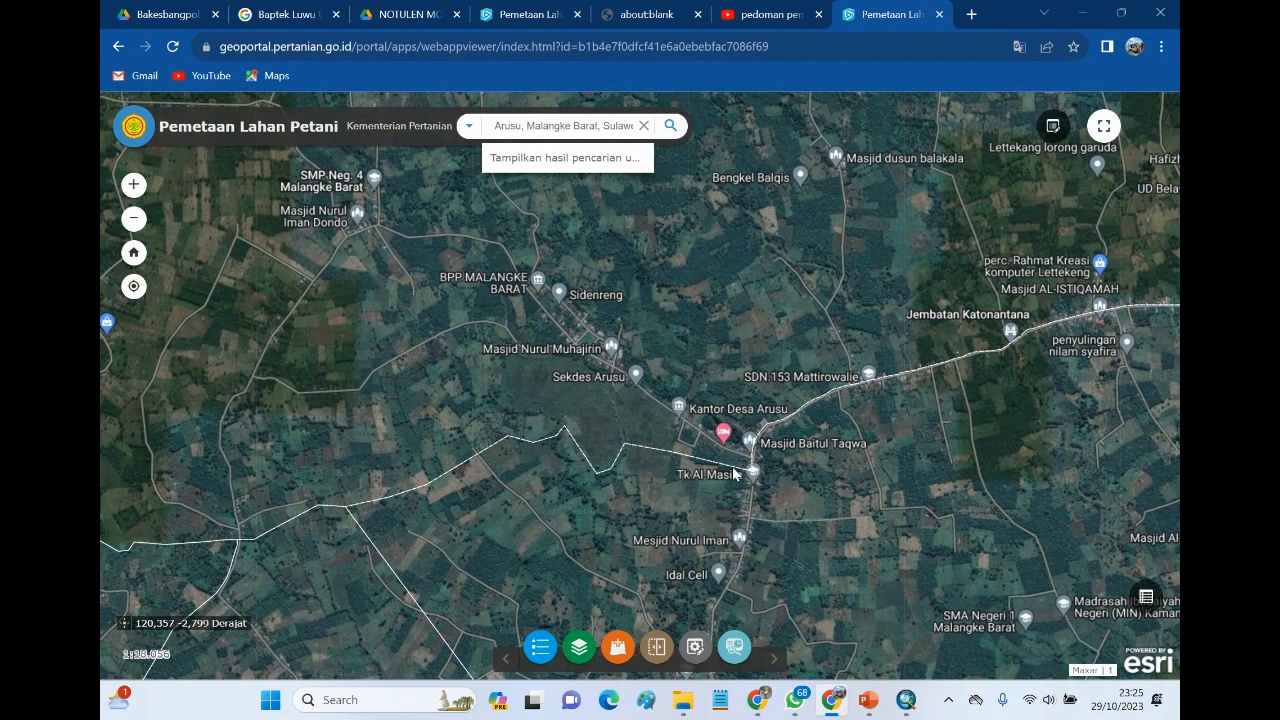
- Examine the Arusu settlement up close, from Kantor Desa Arusu past Masjid Nurul Muhajirin to BPP Malangke Barat
scroll(733, 473, "up", 1)
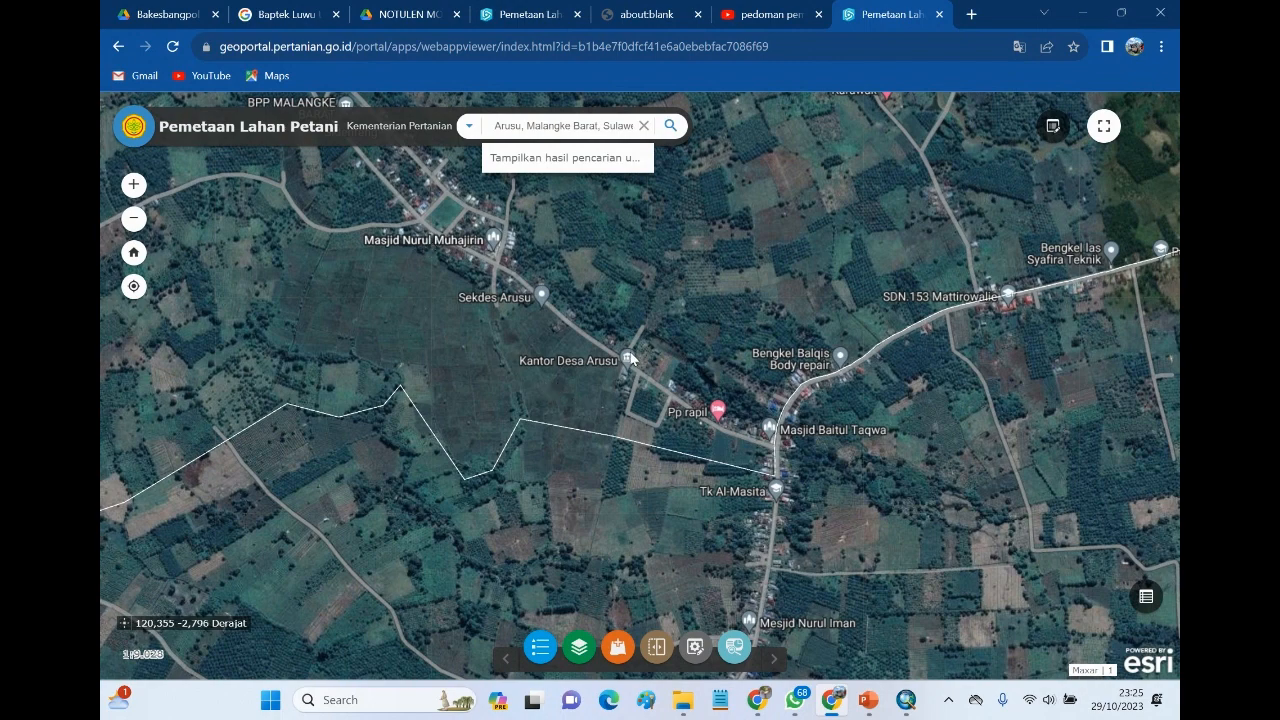
left_click_drag(464, 328, 597, 463)
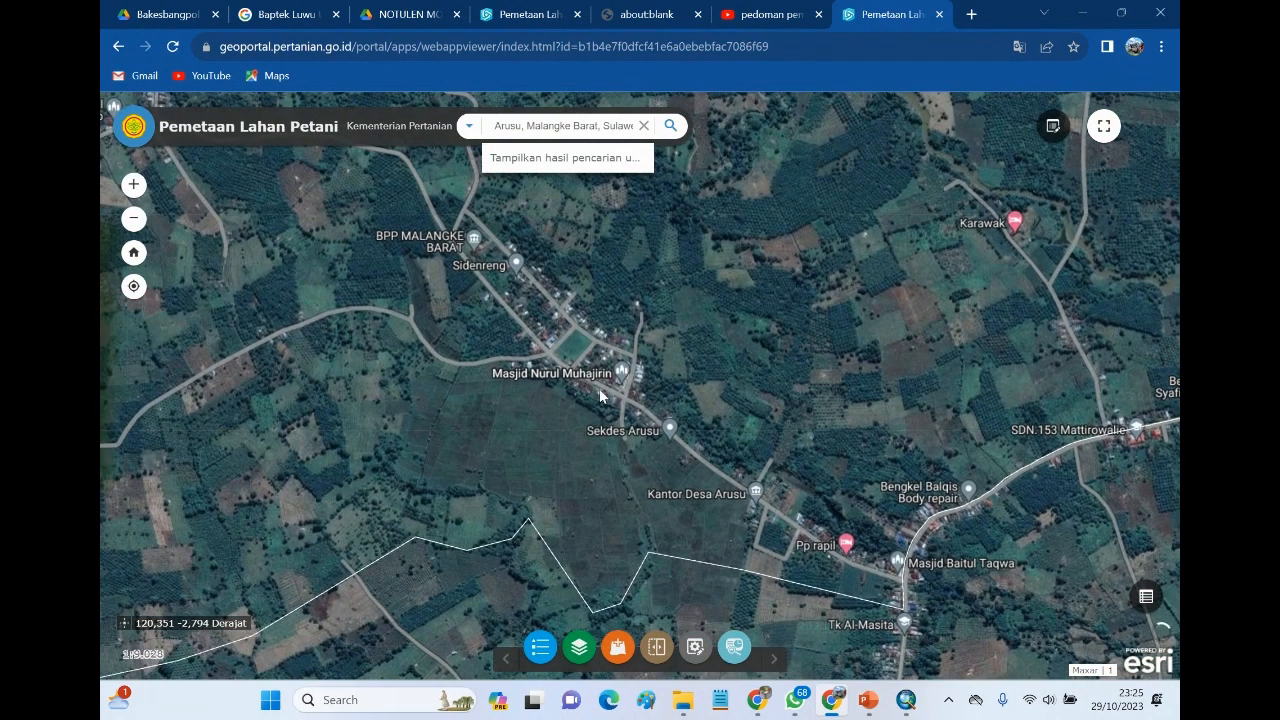
scroll(512, 376, "up", 1)
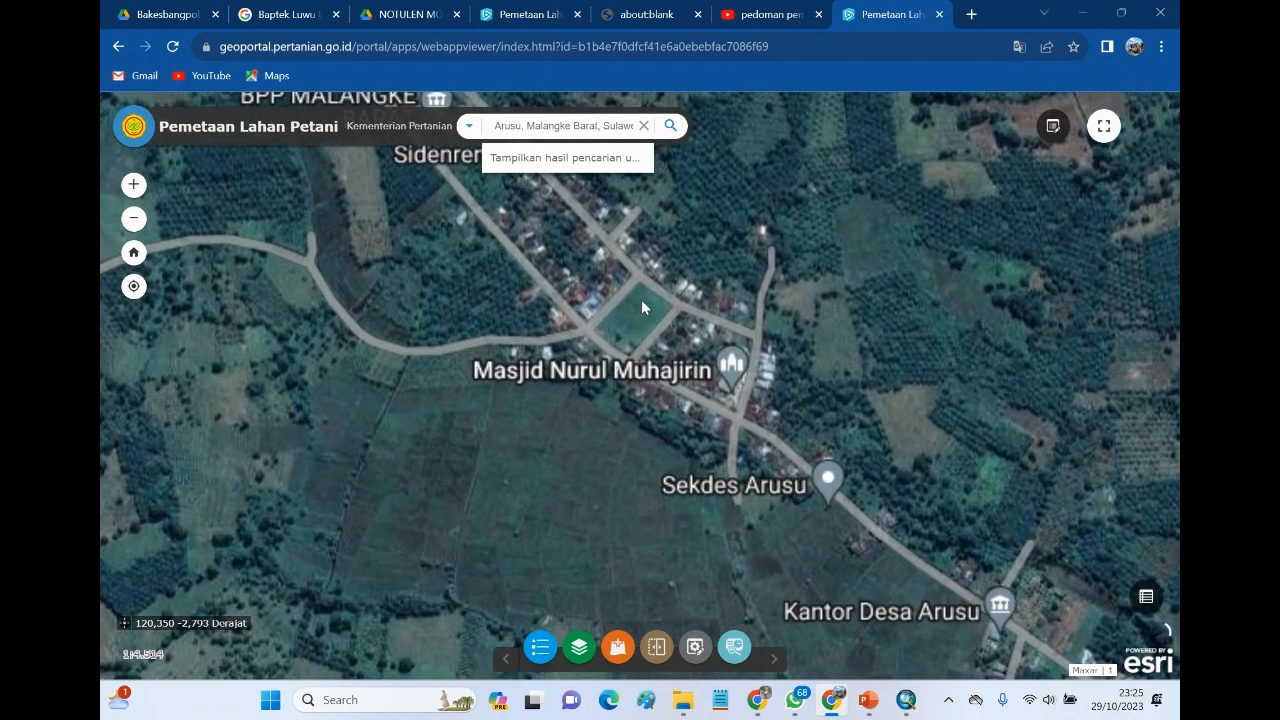
left_click_drag(574, 314, 636, 391)
left_click_drag(568, 349, 588, 385)
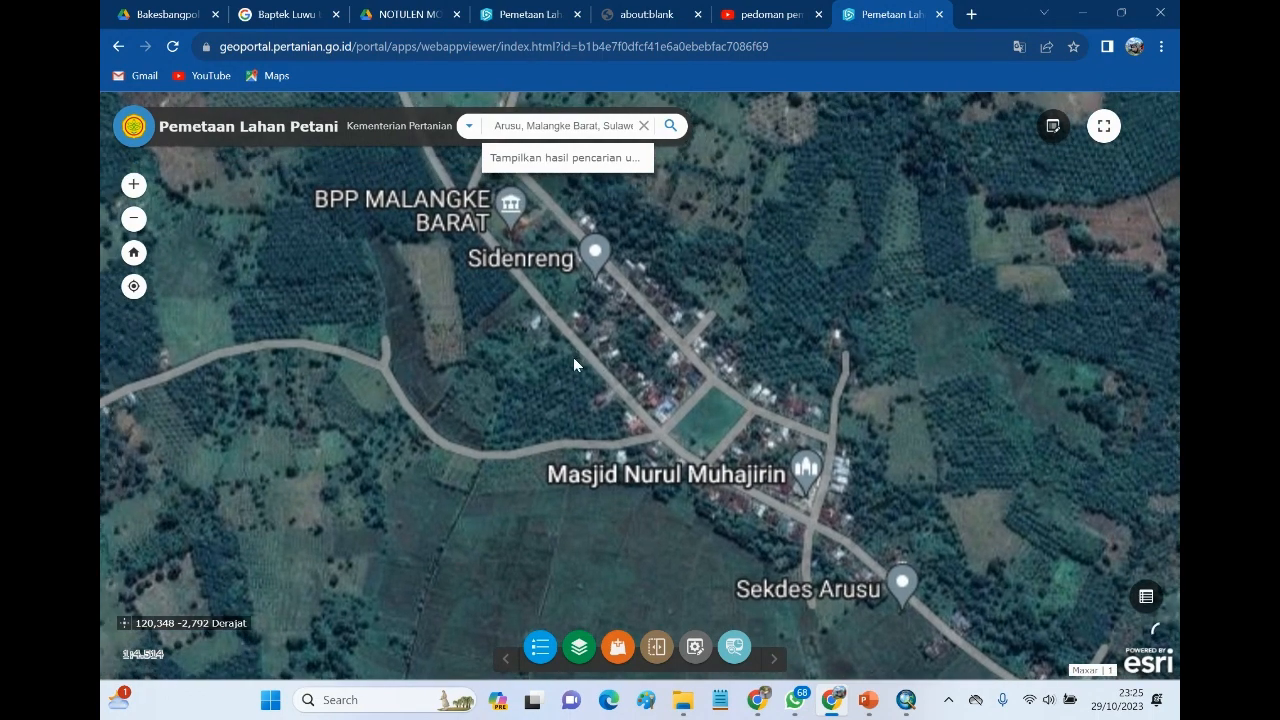
left_click_drag(494, 243, 545, 307)
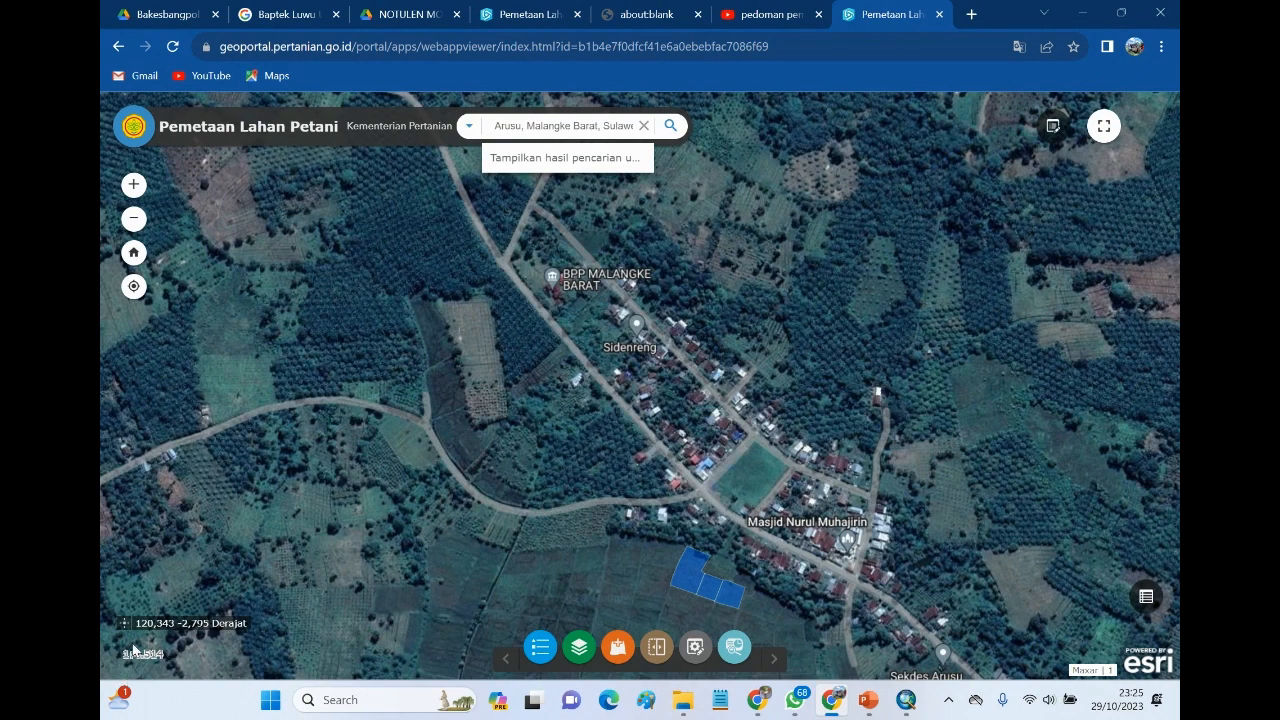
- Inspect the already mapped blue land parcels southwest of Masjid Nurul Muhajirin and the farmland beside them at different scales
left_click_drag(617, 510, 577, 429)
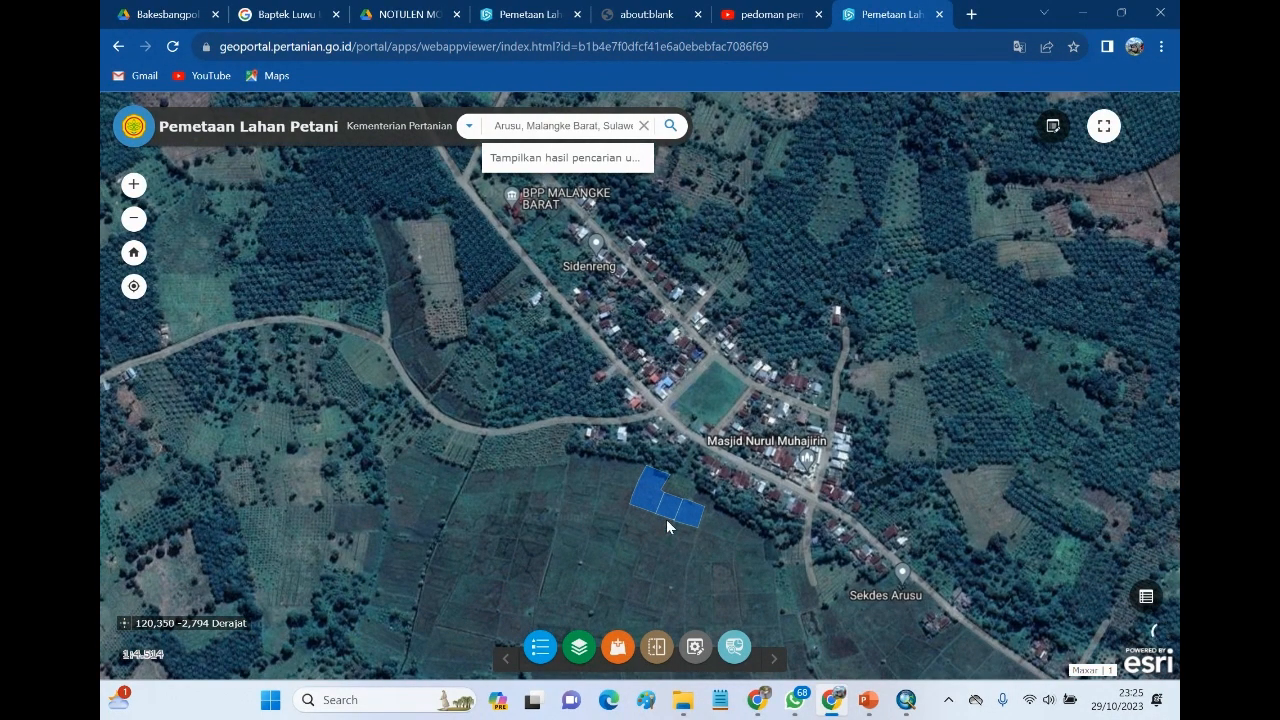
scroll(666, 521, "up", 2)
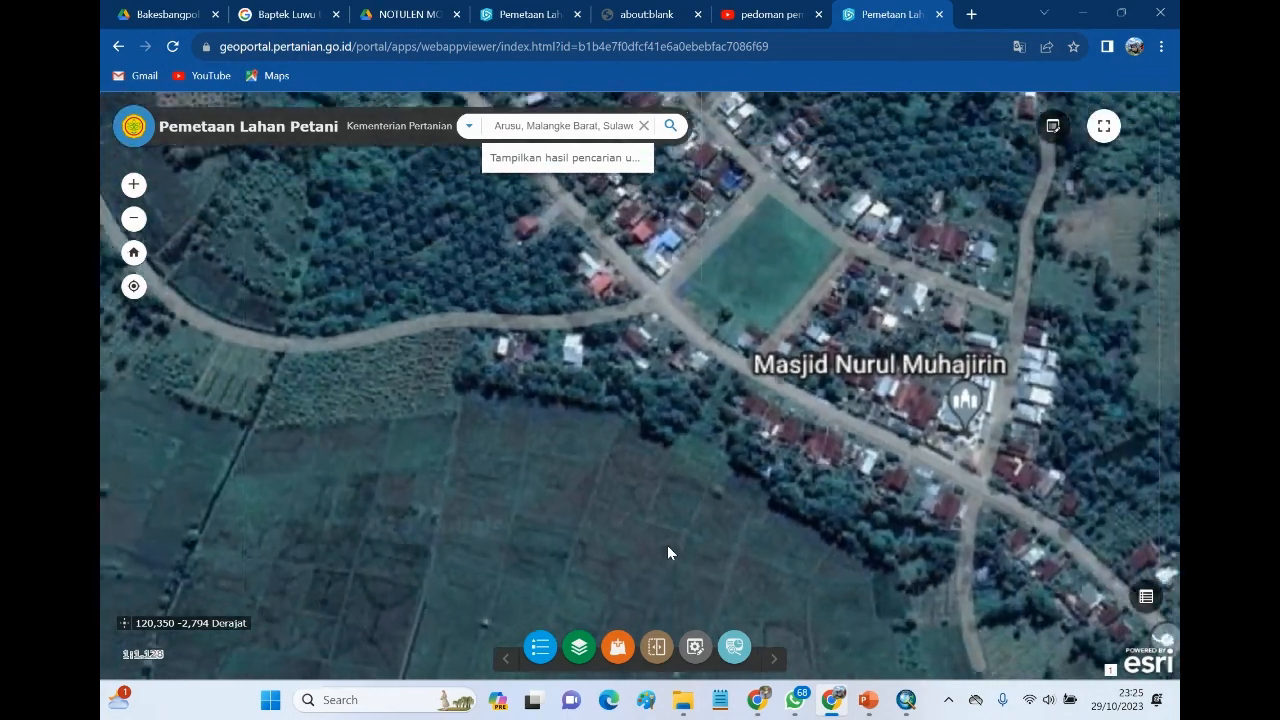
scroll(667, 545, "down", 2)
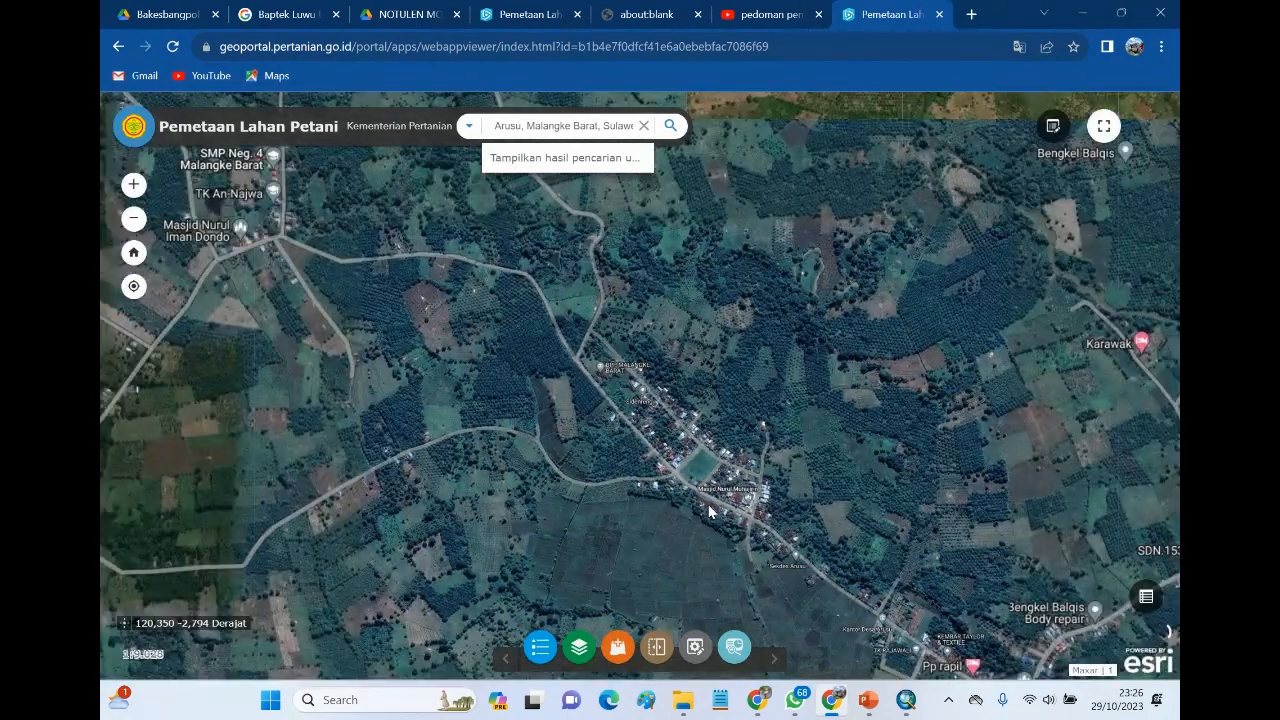
scroll(679, 540, "up", 1)
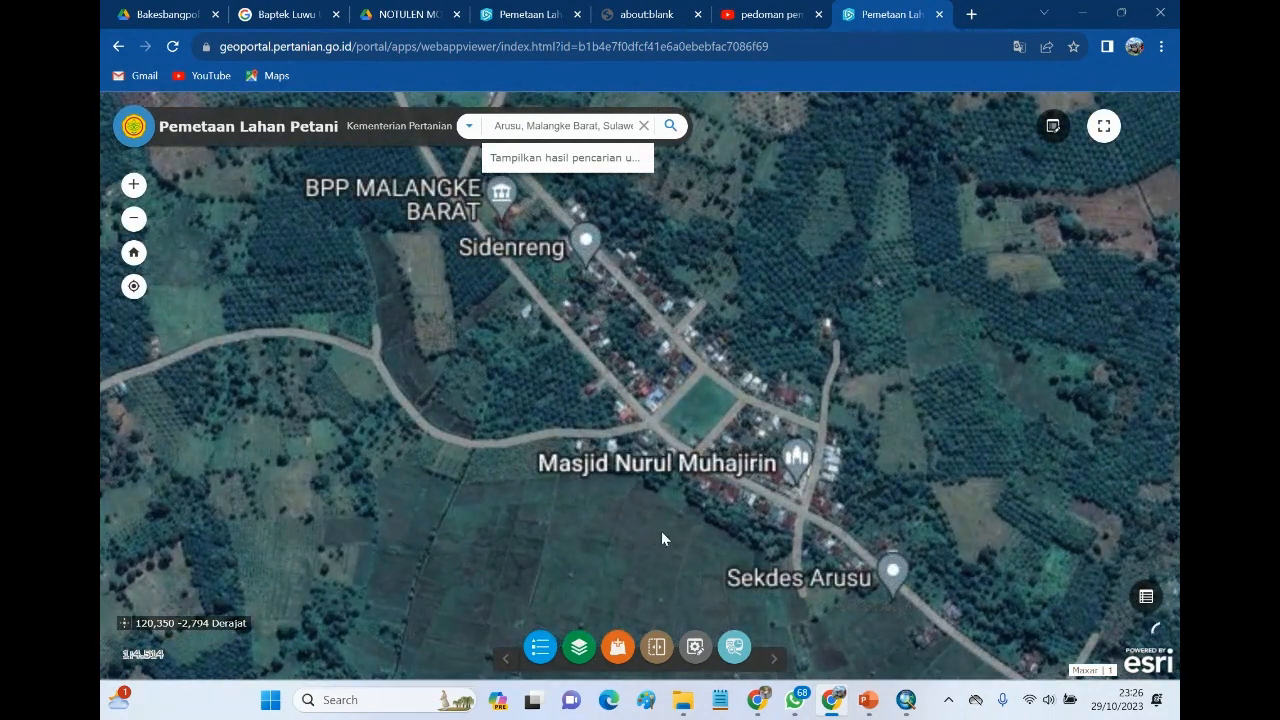
left_click_drag(646, 414, 590, 394)
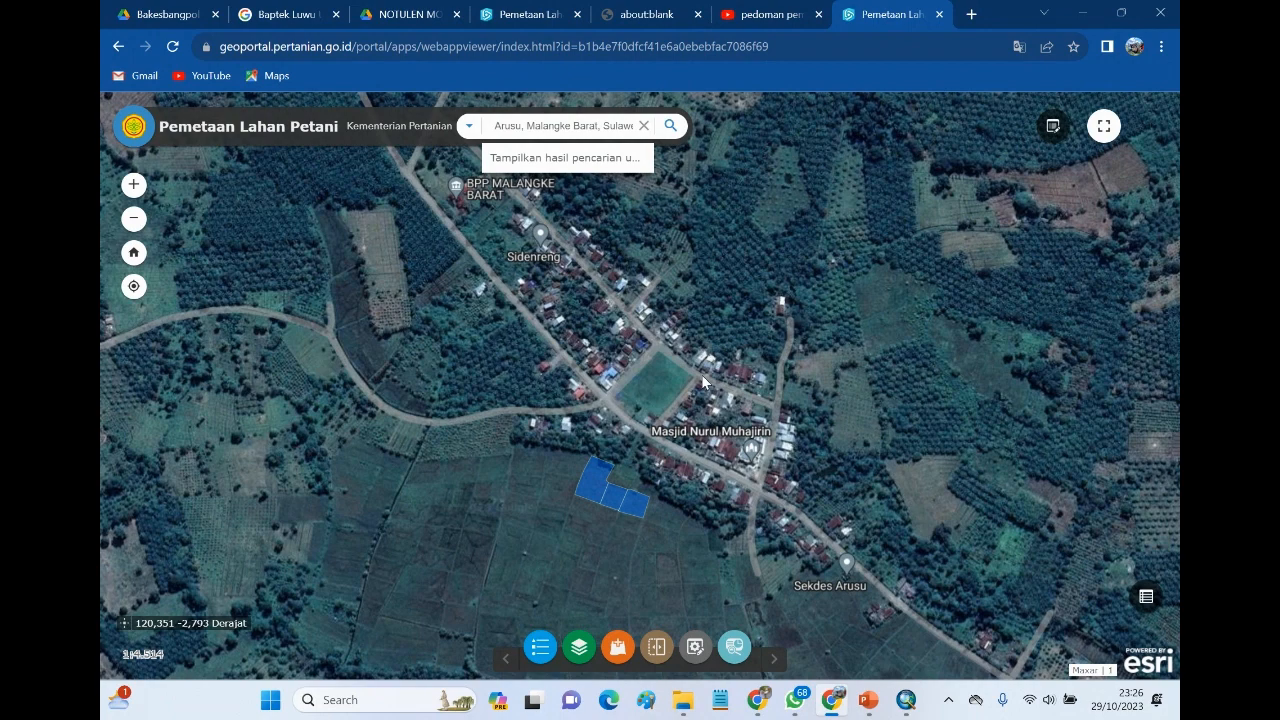
left_click_drag(546, 428, 652, 430)
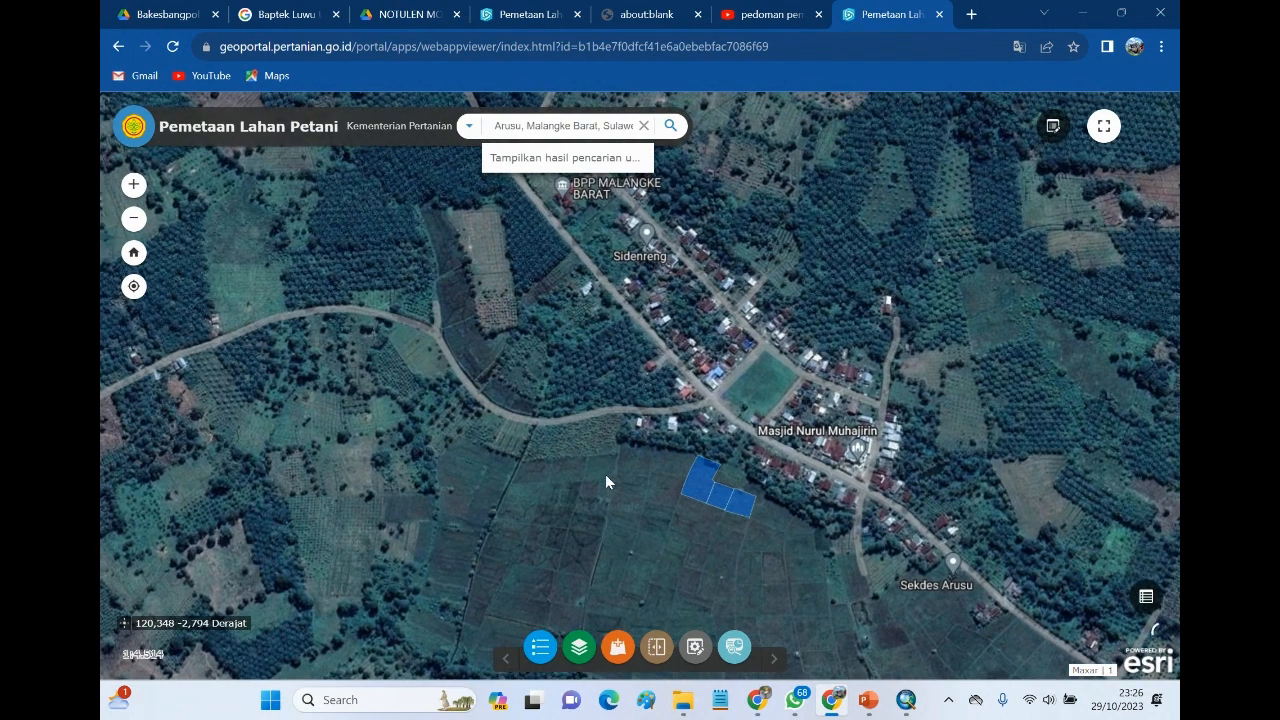
scroll(619, 427, "up", 1)
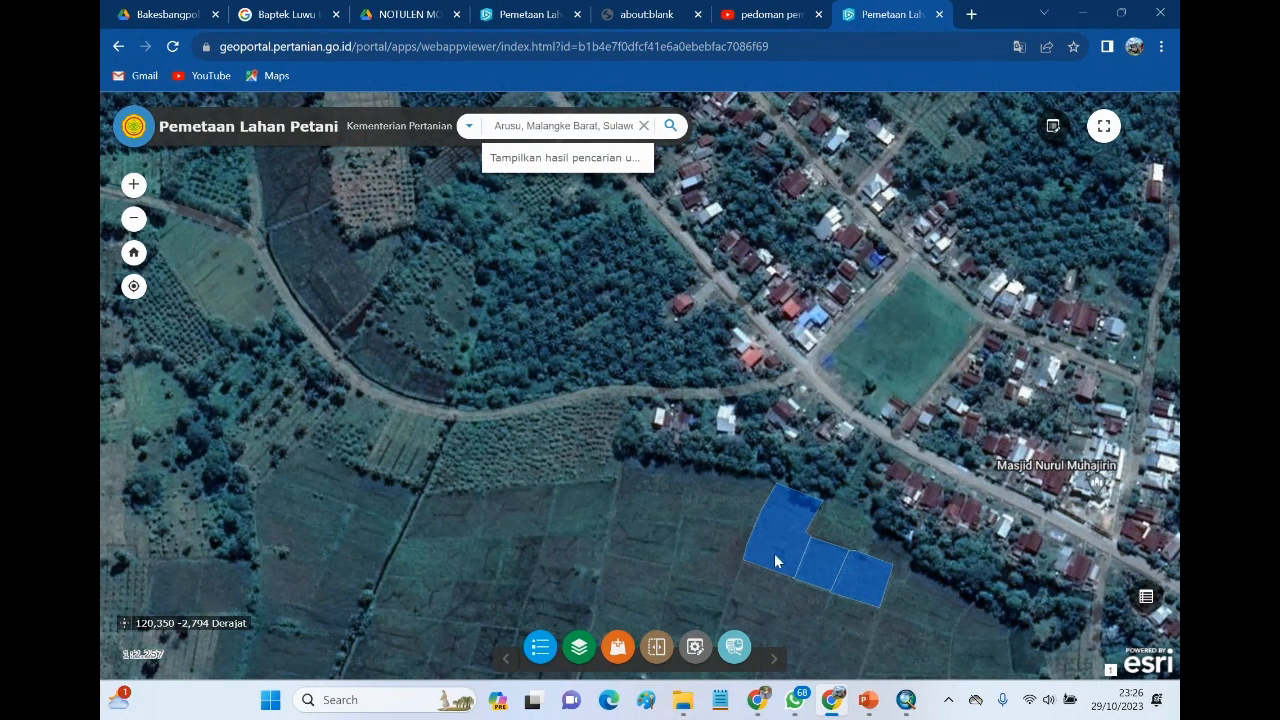
left_click_drag(593, 549, 694, 497)
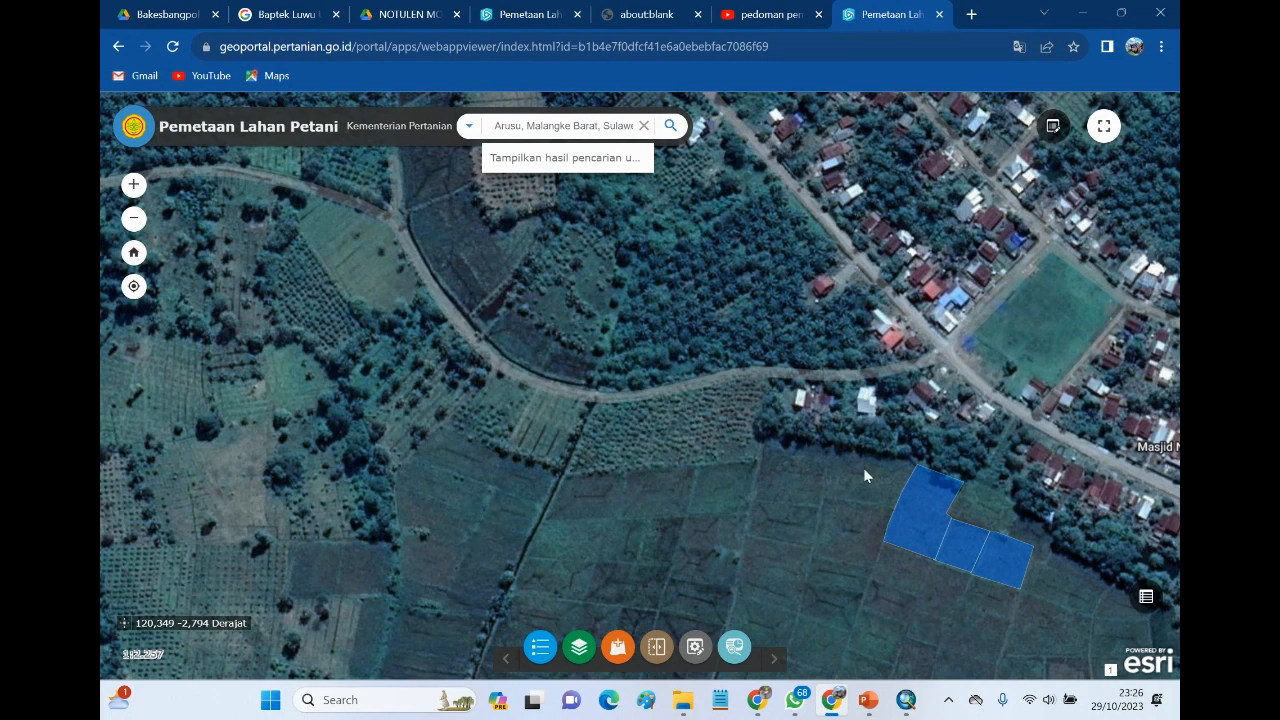
- Start the Geser layer comparison and set its layer to Google Hybrid
left_click(656, 646)
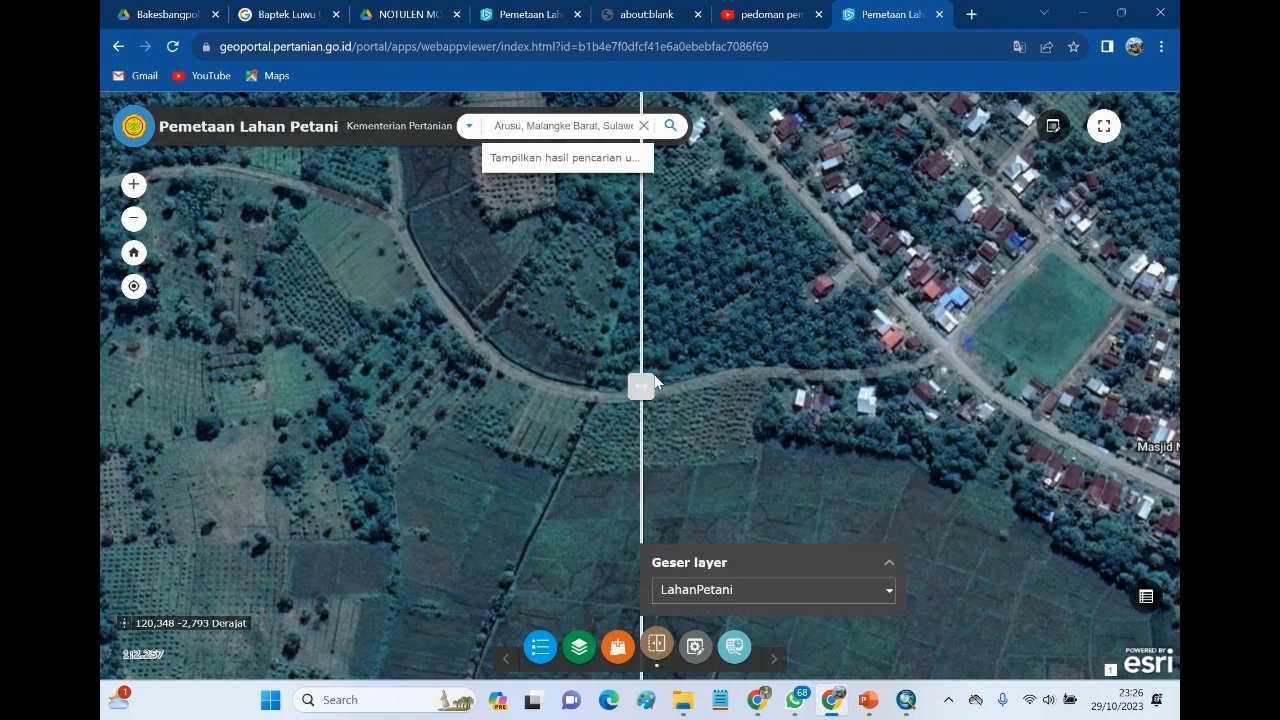
left_click(877, 593)
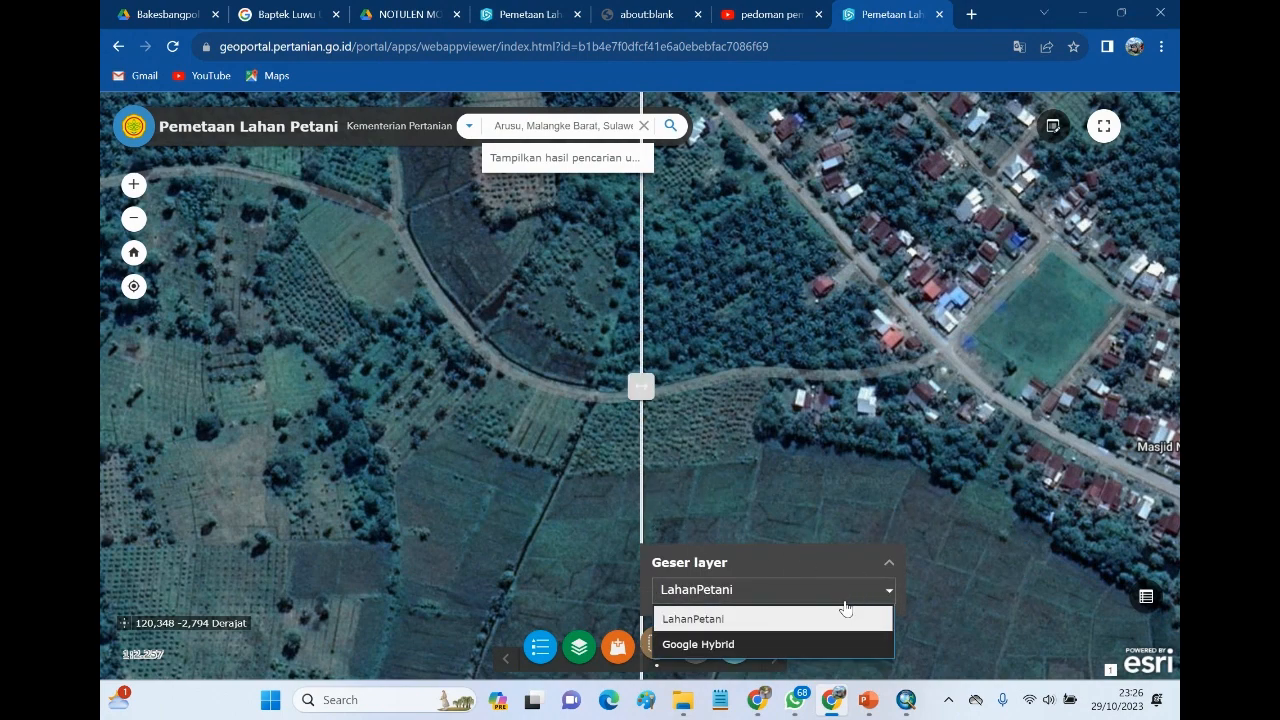
left_click(845, 610)
left_click(884, 598)
left_click(755, 645)
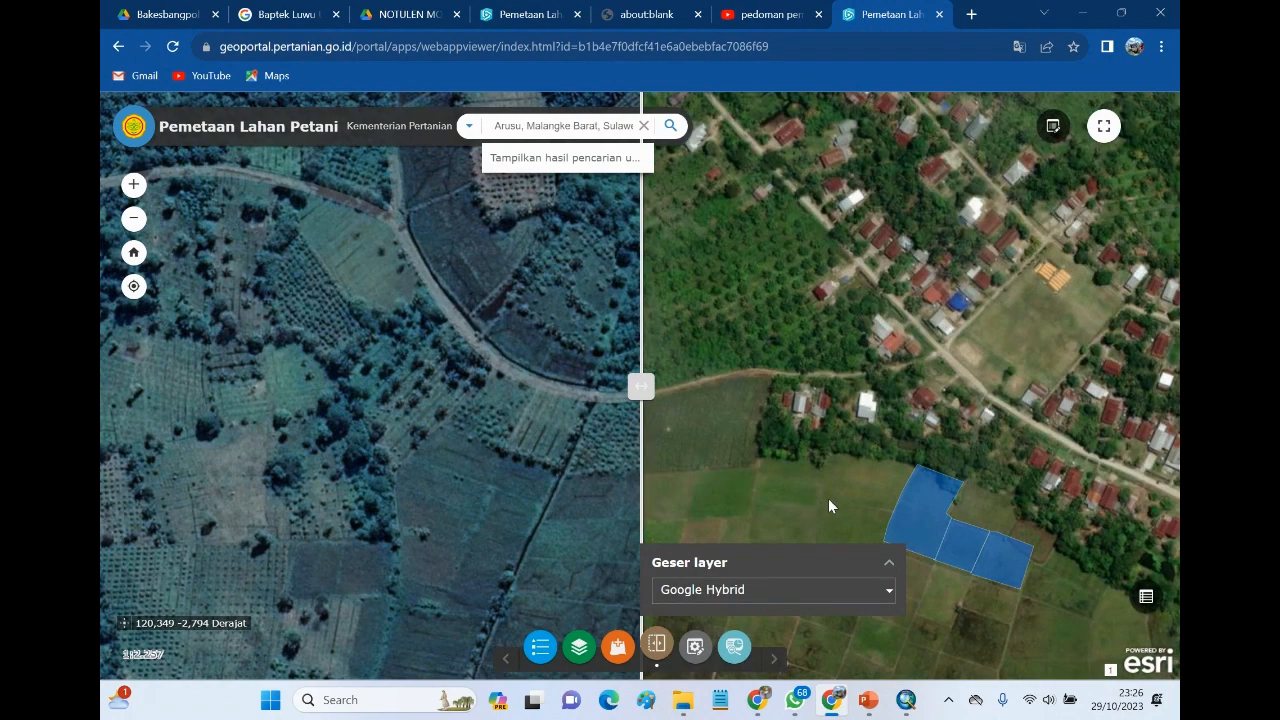
- Shift the comparison divider eastward twice to compare the two satellite images, and end the layer comparison
left_click_drag(641, 388, 693, 420)
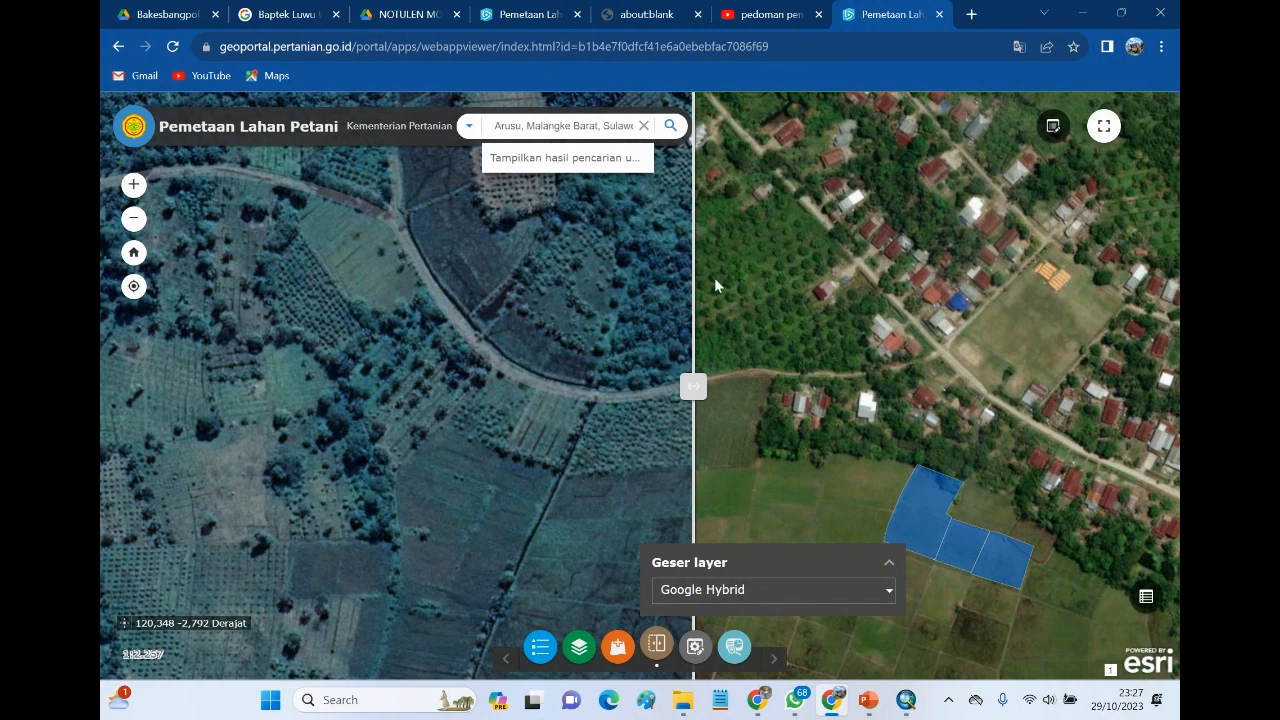
left_click_drag(693, 386, 728, 398)
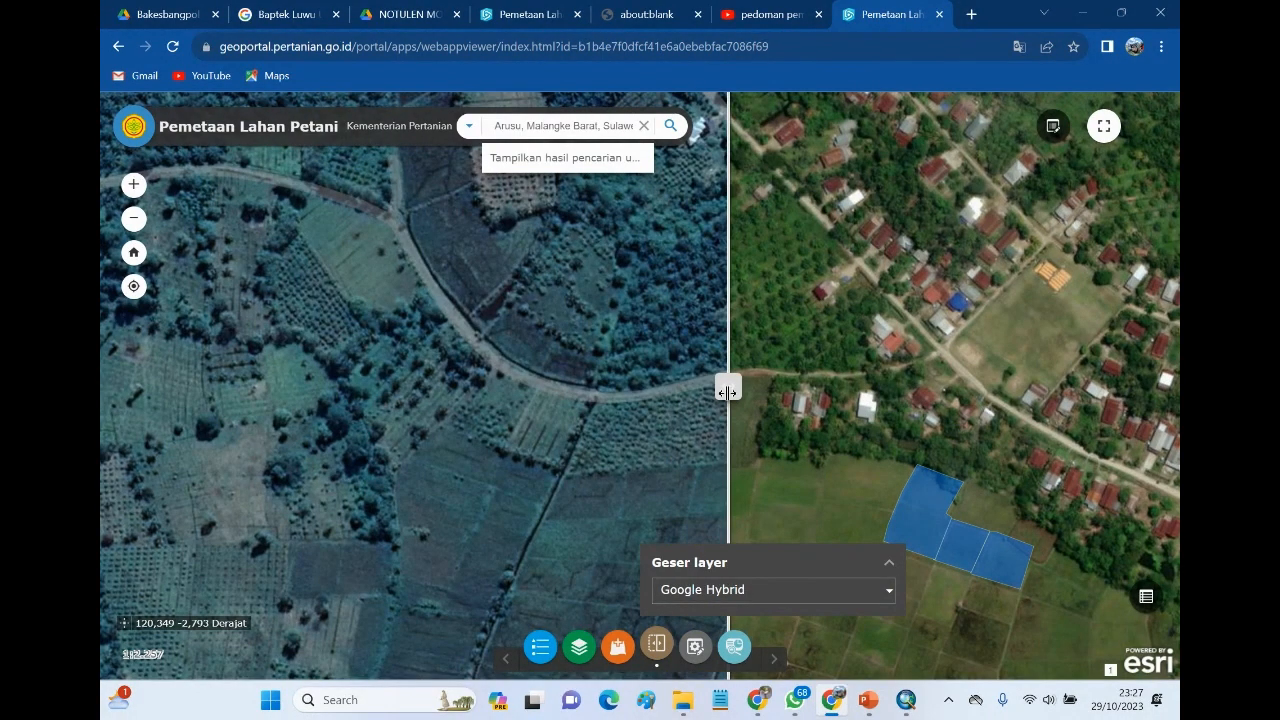
left_click(658, 640)
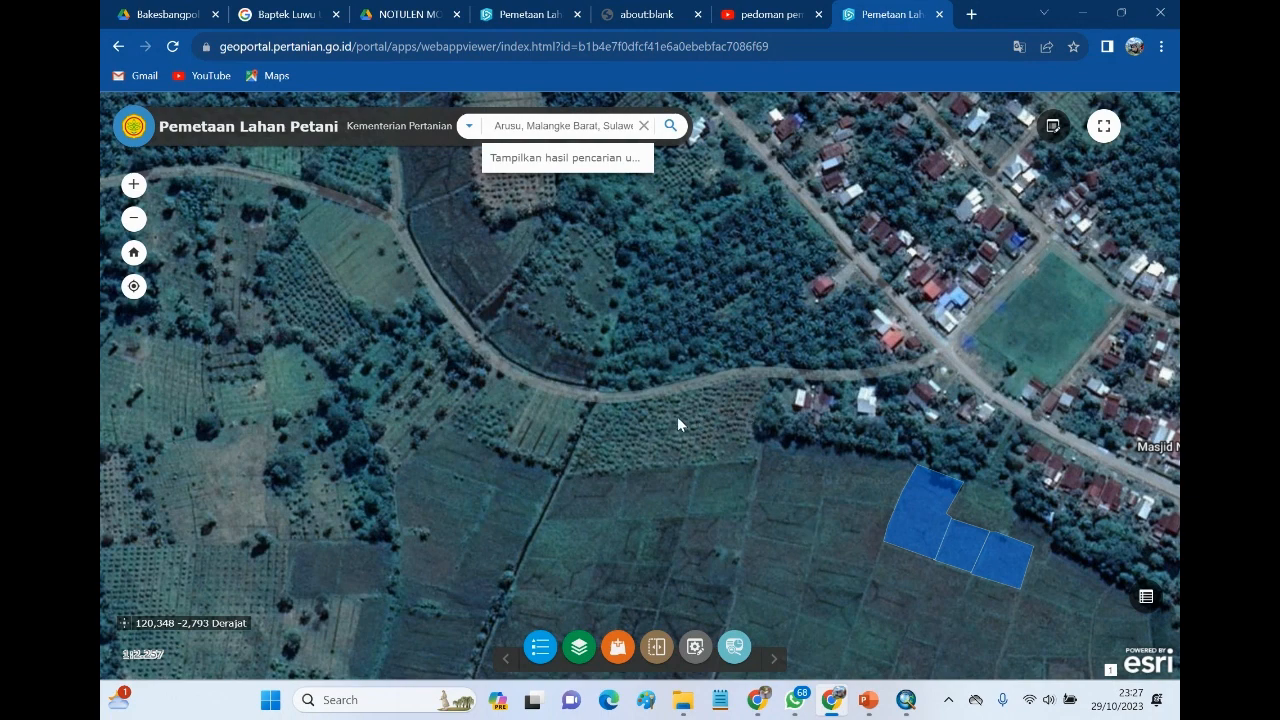
- Start digitizing a new LahanPetani feature over the farmland southwest of the Arusu settlement with the Poligon drawing tool
left_click_drag(668, 422, 752, 307)
left_click_drag(717, 362, 748, 355)
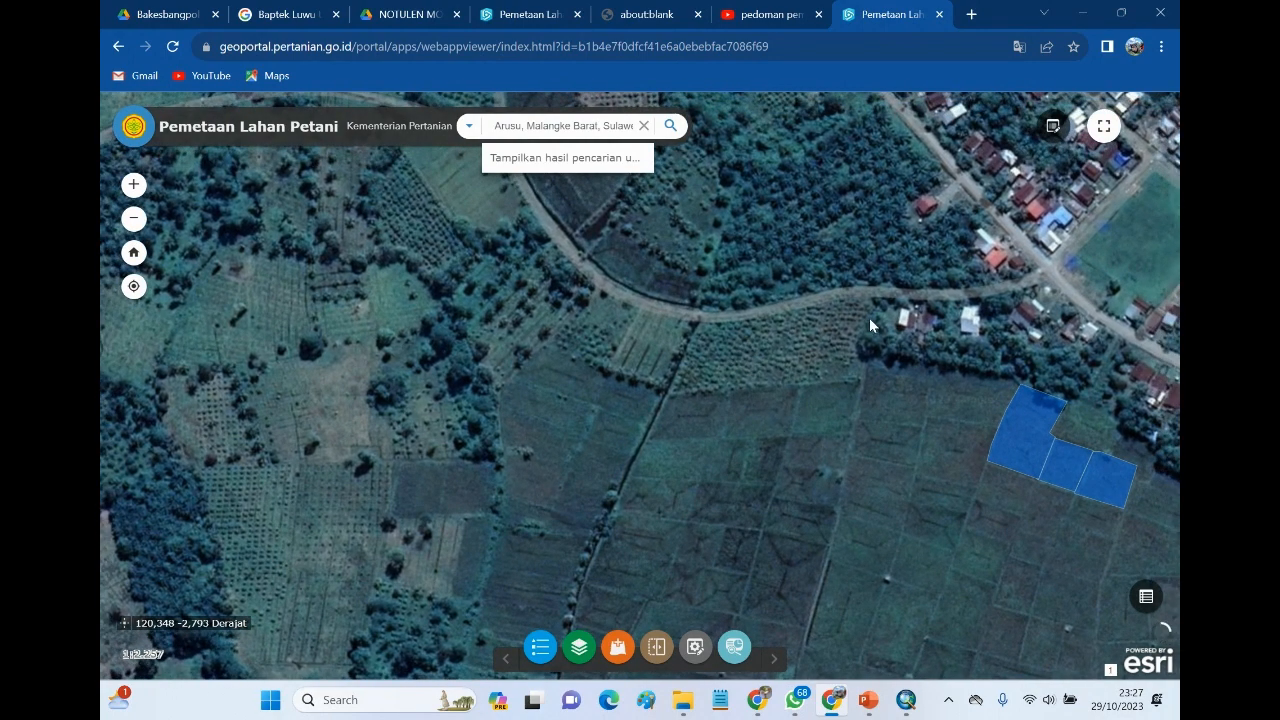
left_click(1052, 128)
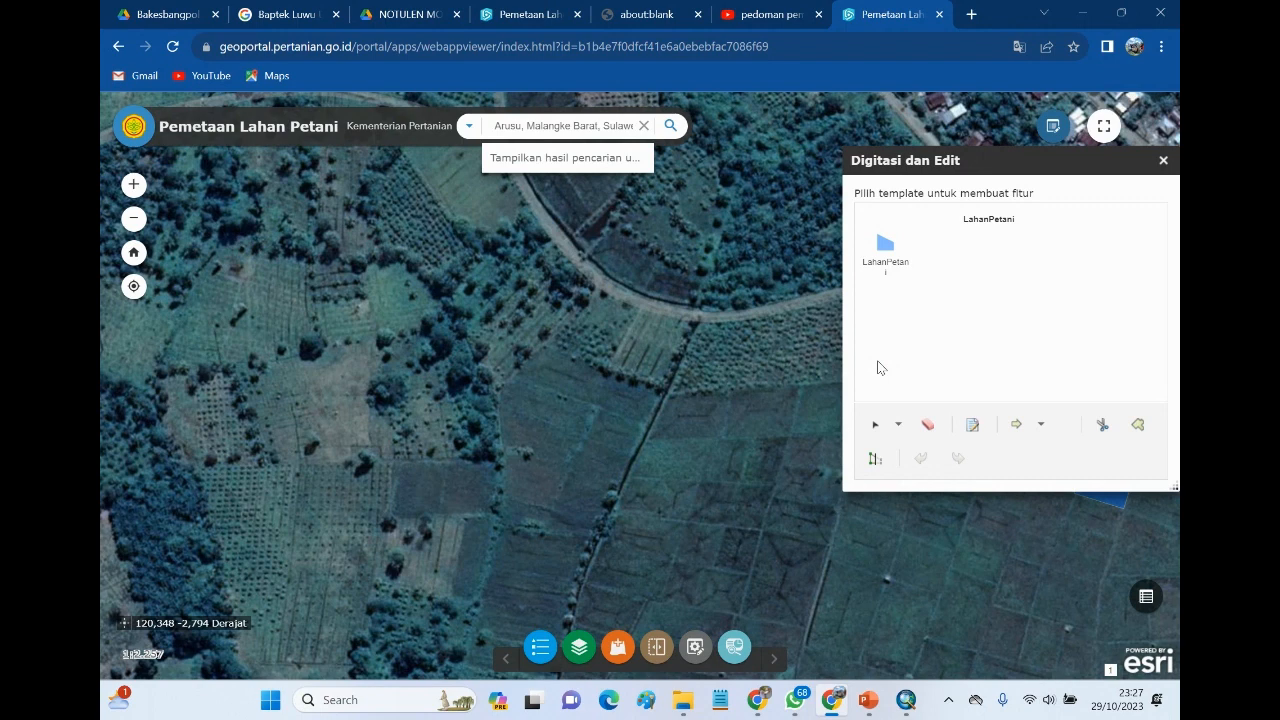
left_click(903, 264)
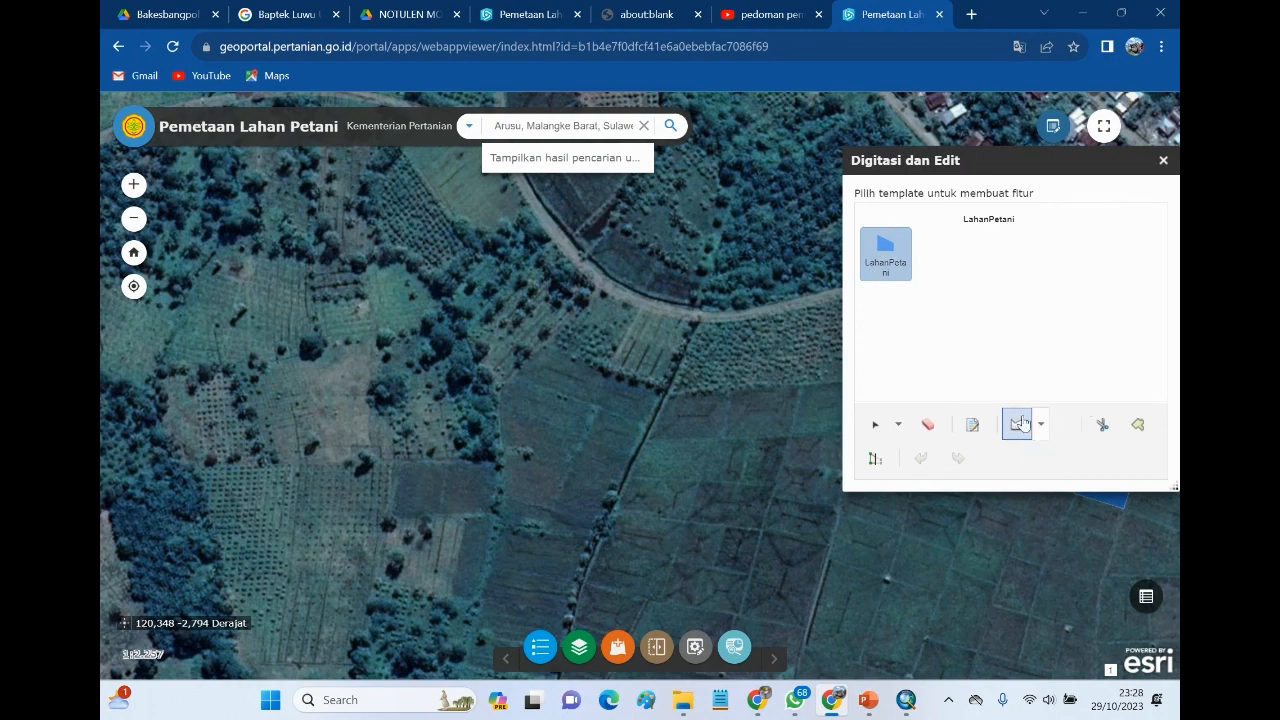
left_click(1041, 427)
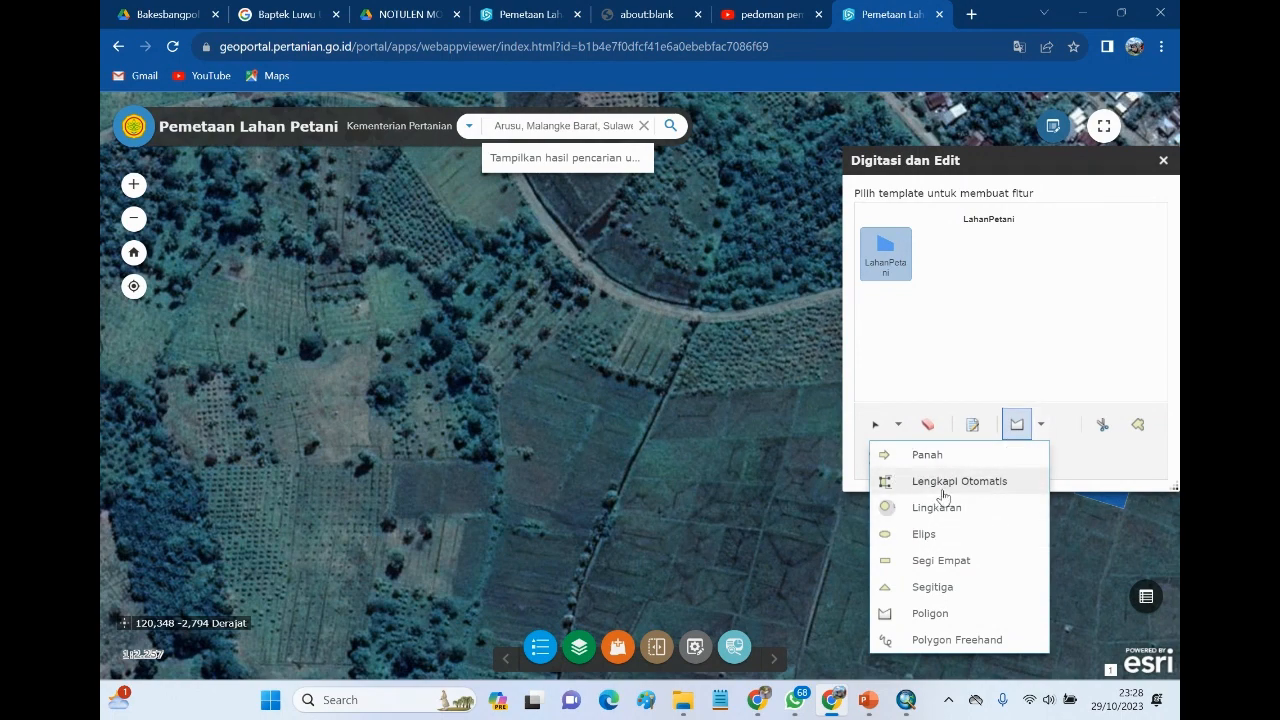
left_click(884, 614)
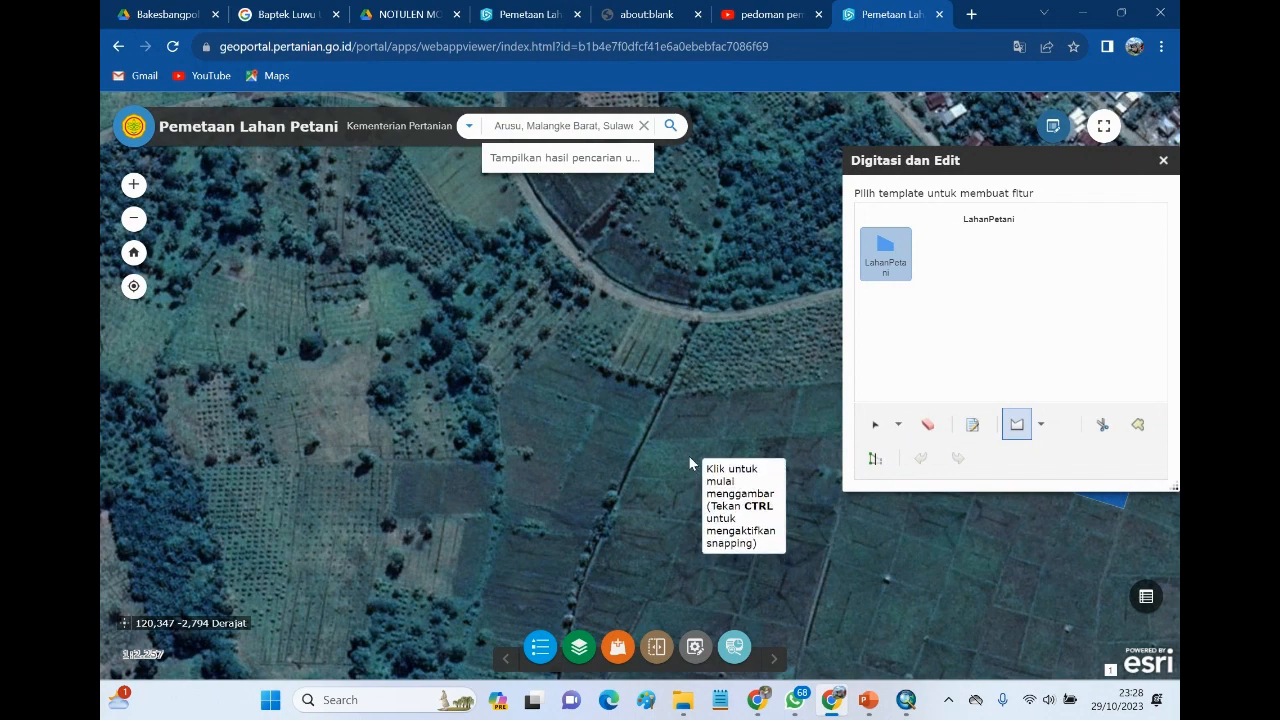
- Draw a five-cornered parcel along the field boundaries east of the diagonal ditch, just south of the tree-planted plot, and complete the polygon
scroll(673, 400, "up", 3)
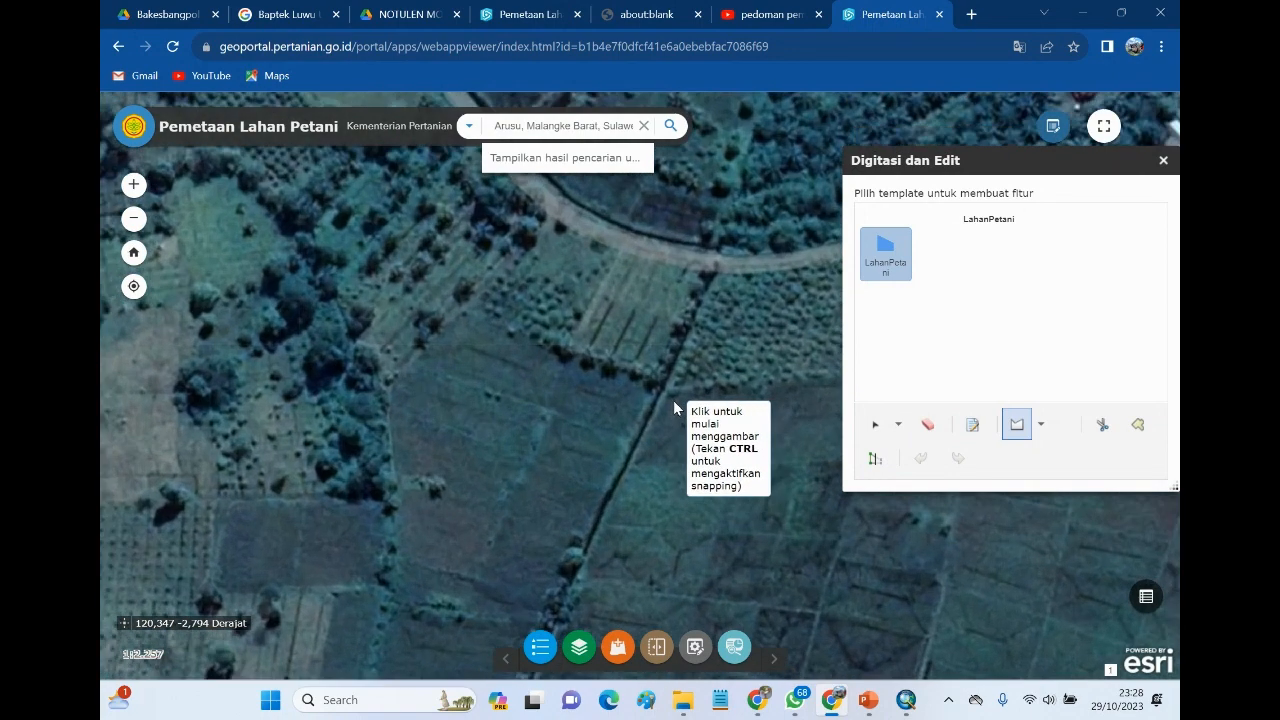
scroll(717, 427, "down", 1)
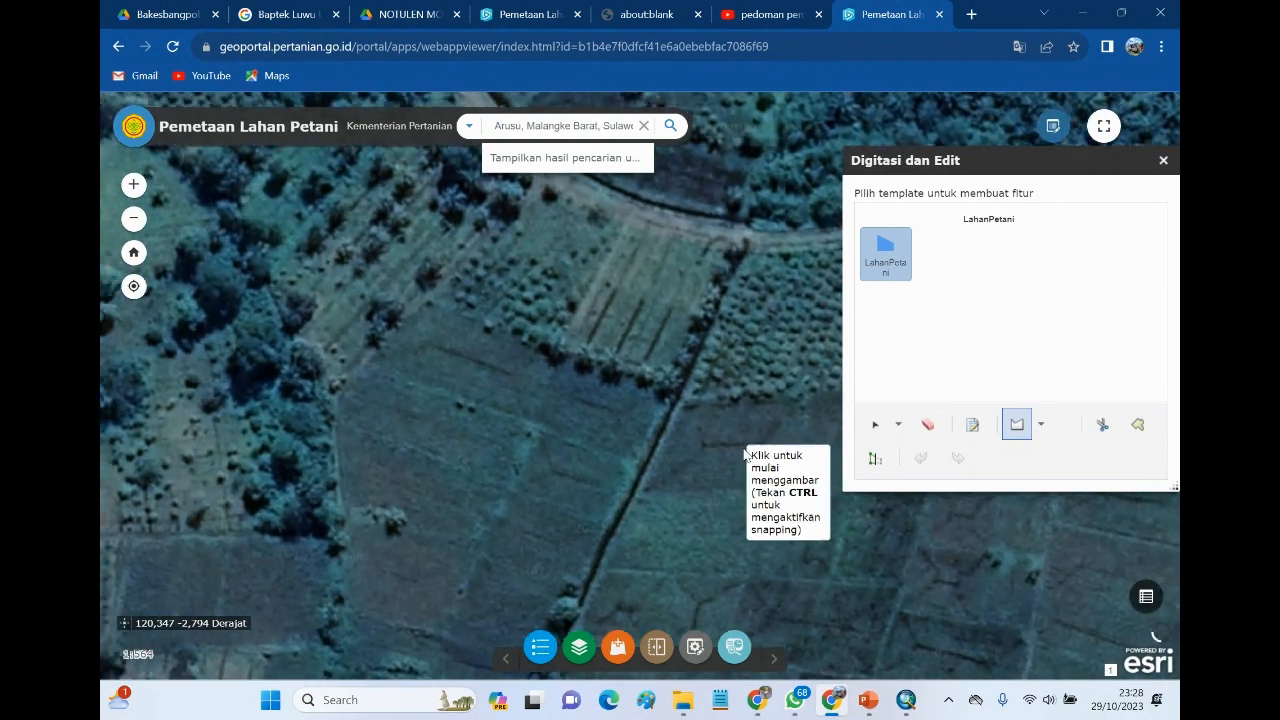
left_click(685, 400)
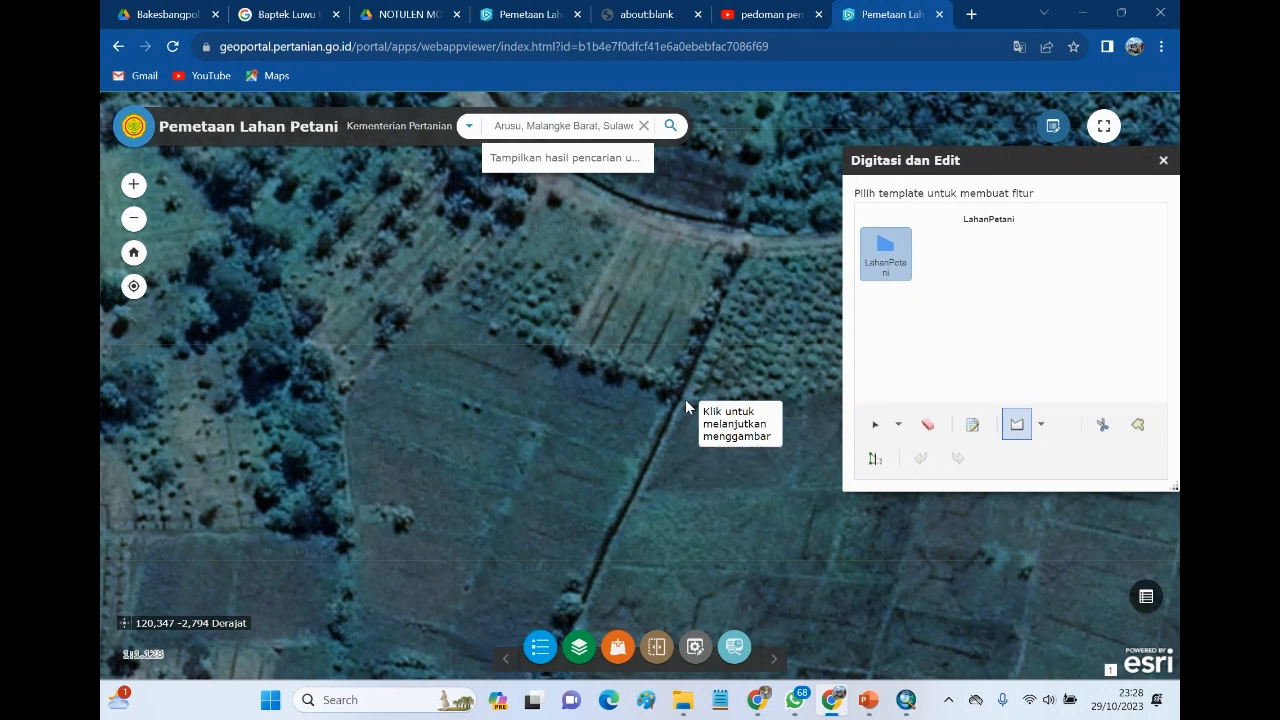
left_click(805, 398)
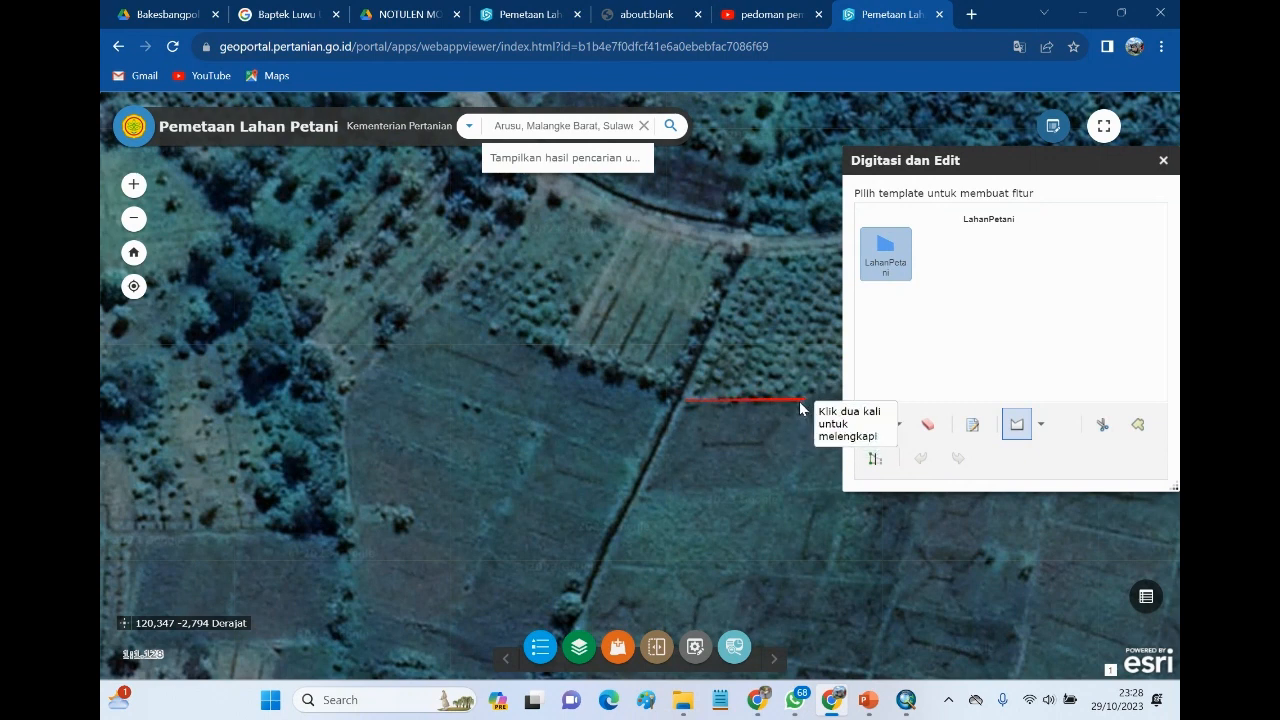
left_click(799, 465)
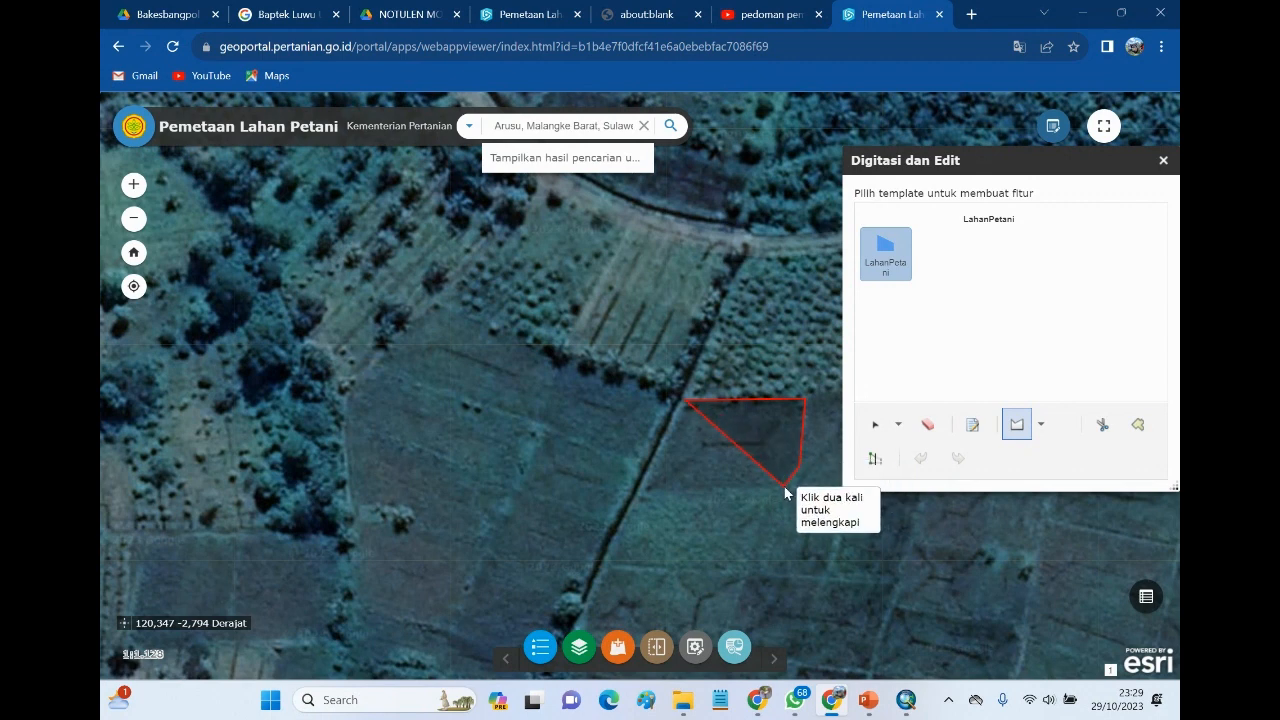
left_click(780, 487)
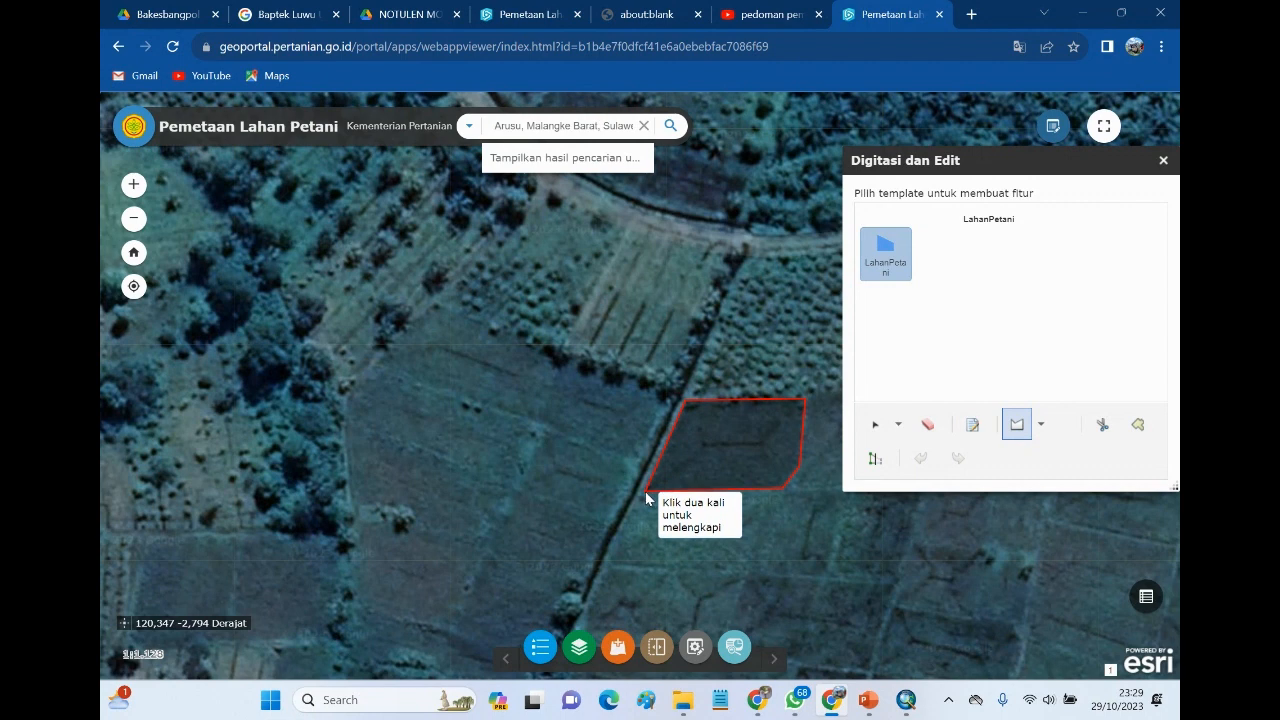
double_click(645, 491)
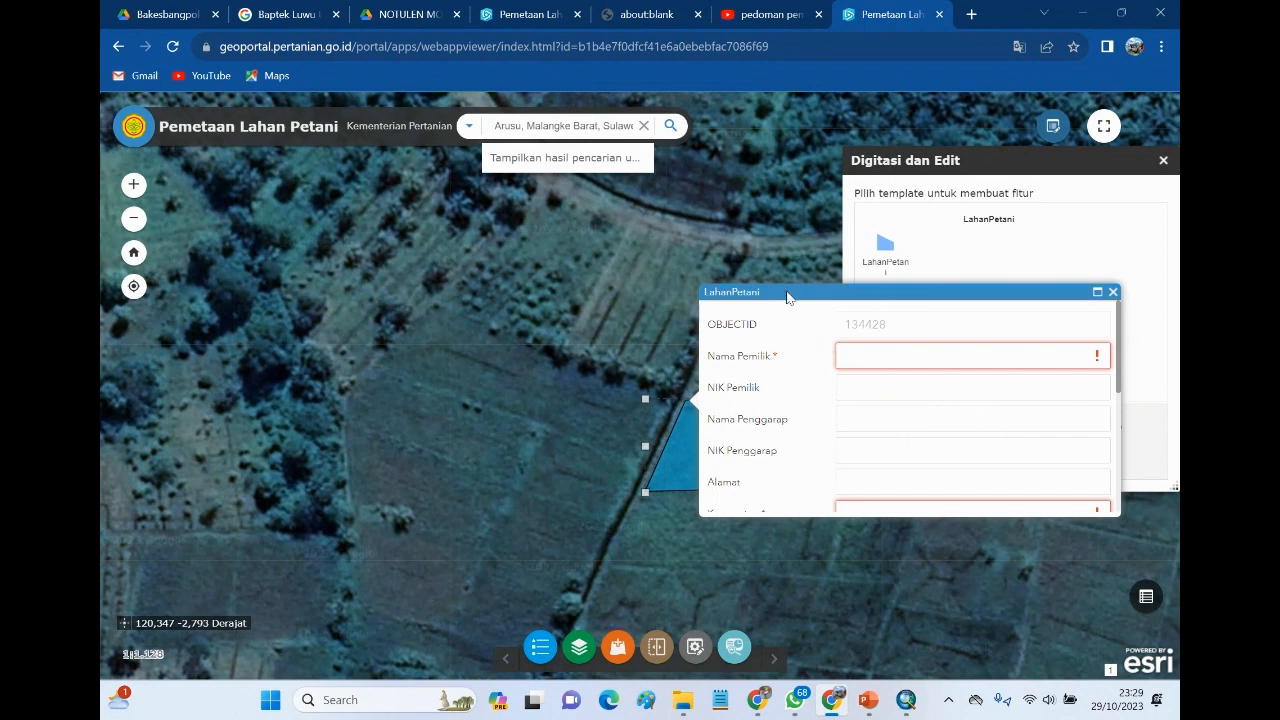
- Enter the owner's name and NIK and the cultivator's name and NIK in the new parcel's attributes
left_click_drag(785, 296, 718, 266)
left_click(845, 307)
left_click(890, 359)
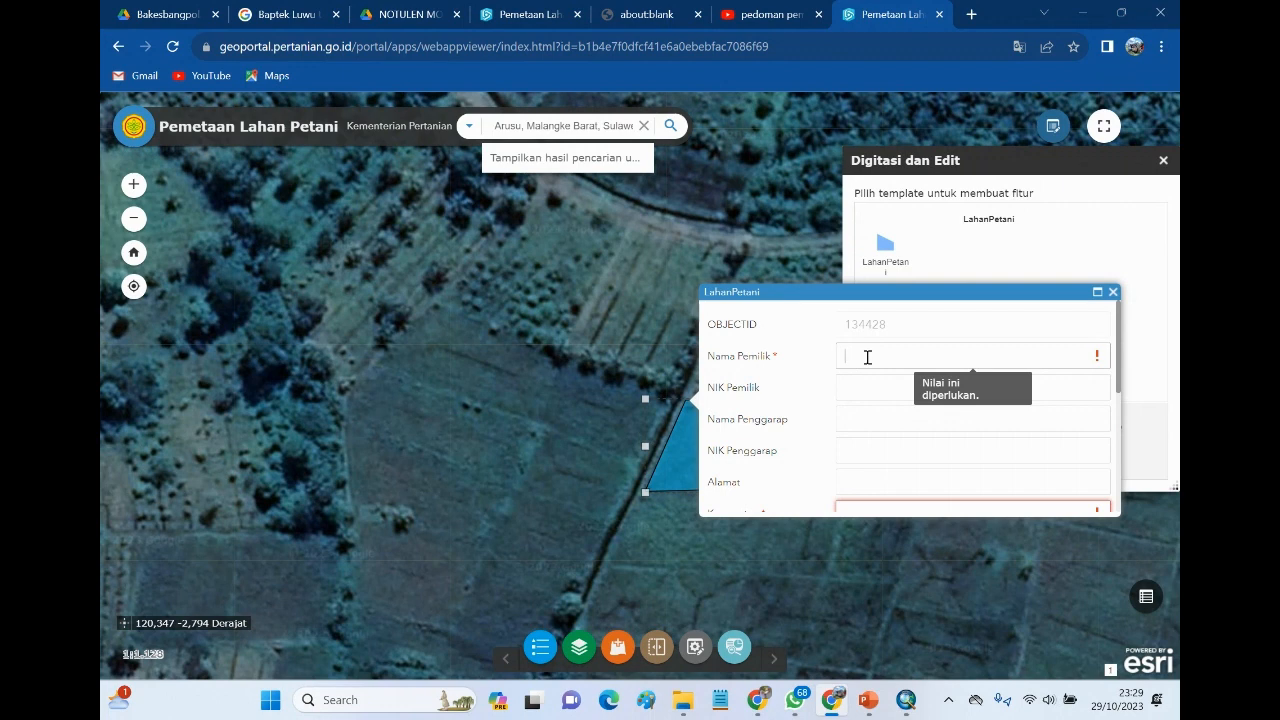
type("A")
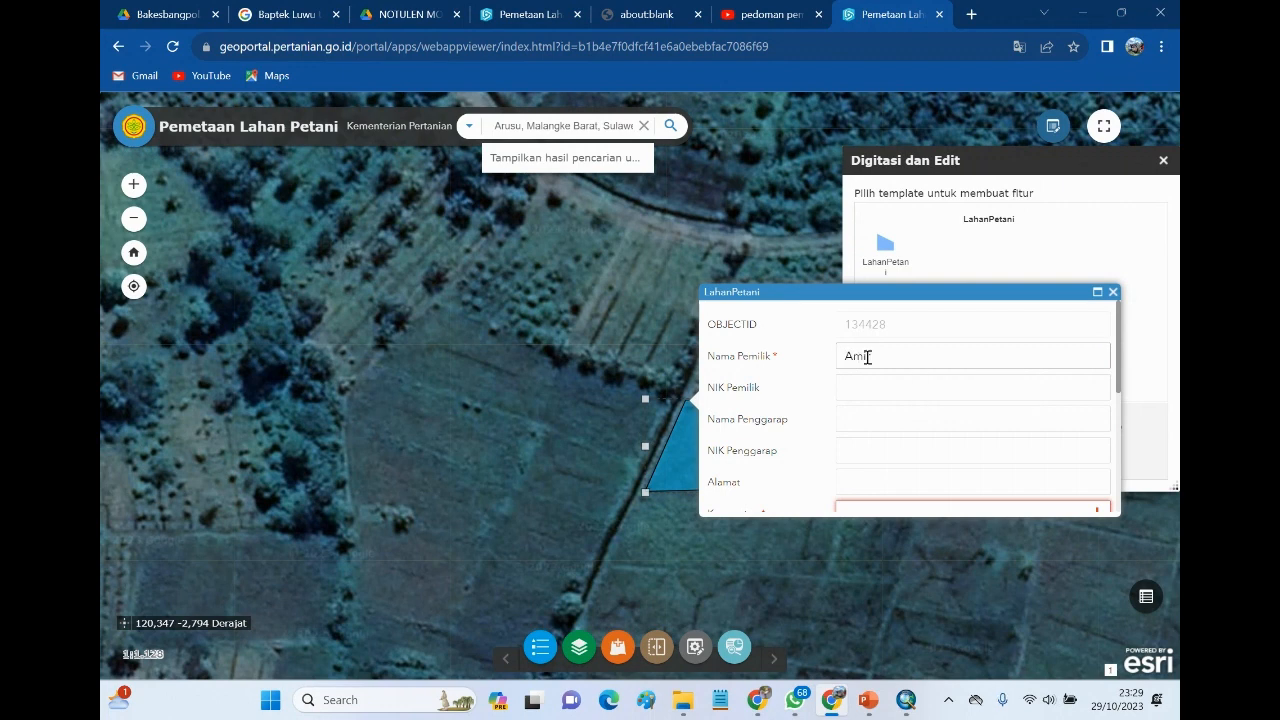
type("mir")
left_click(901, 388)
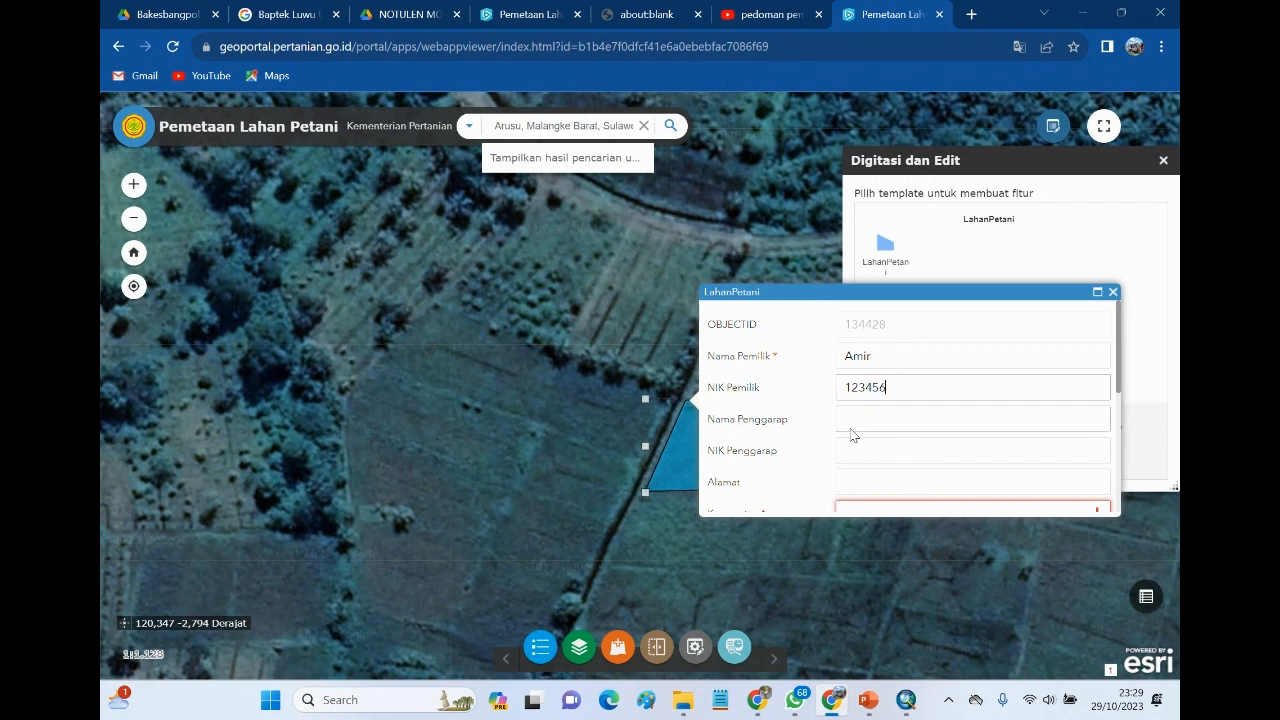
left_click(856, 417)
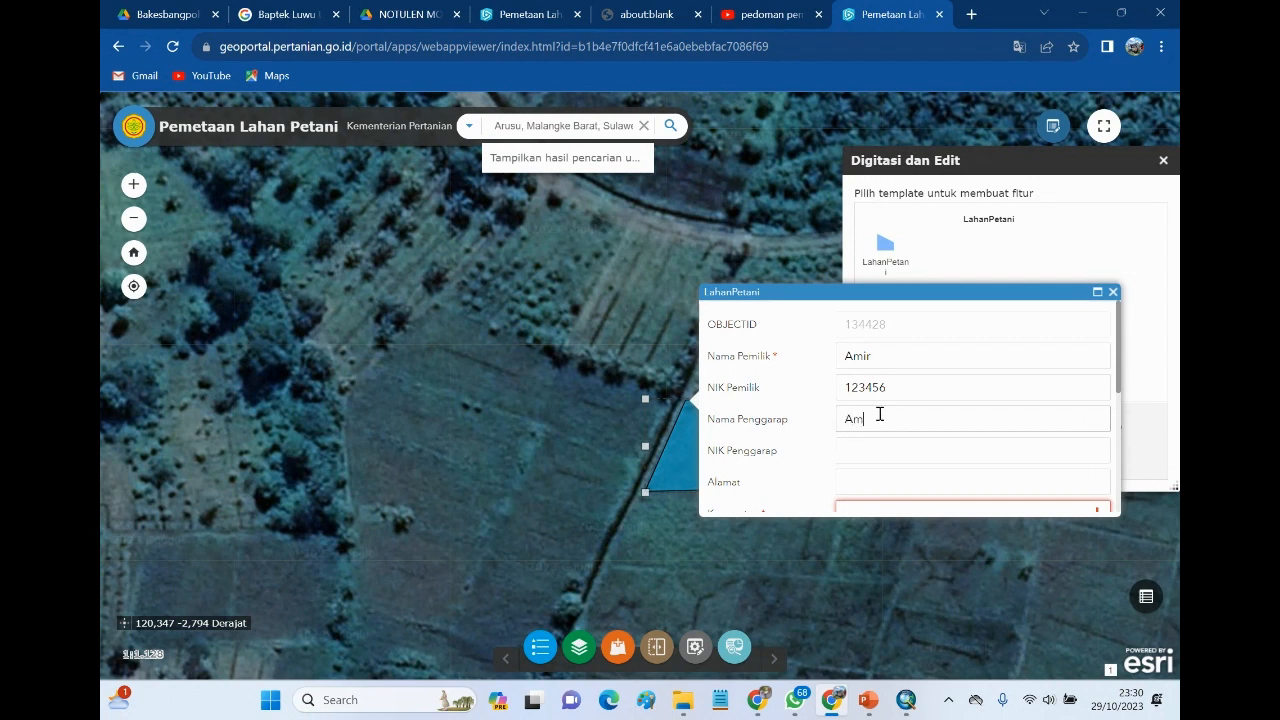
left_click(867, 448)
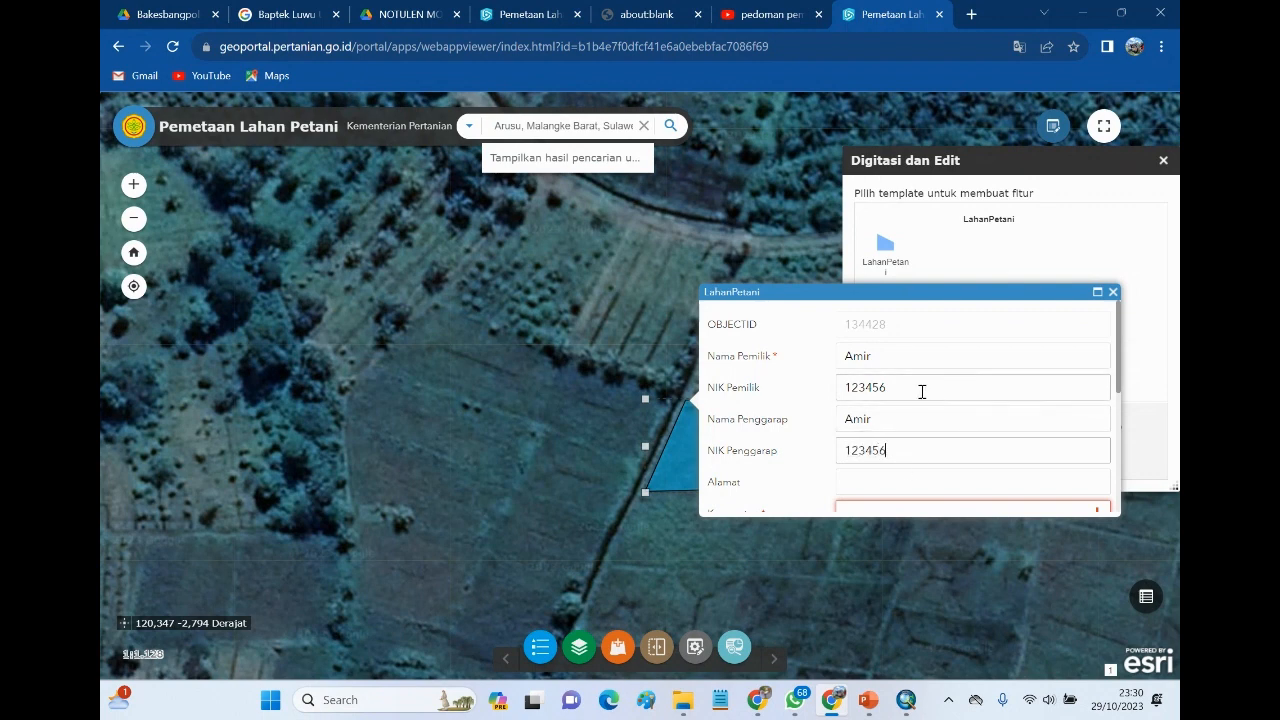
- Fill in the parcel's address, set Tipe Lahan to Sawah, and enter KT. Bunga Arusu as the Poktan
scroll(912, 405, "down", 1)
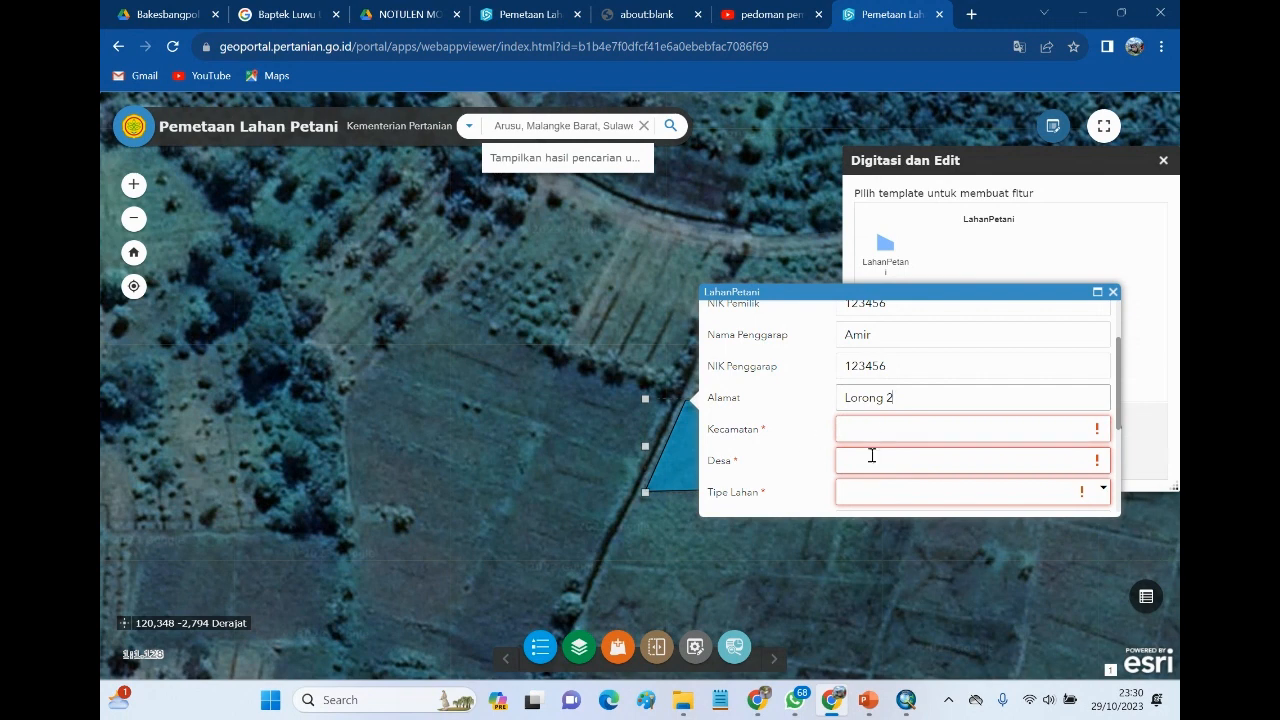
scroll(812, 450, "down", 2)
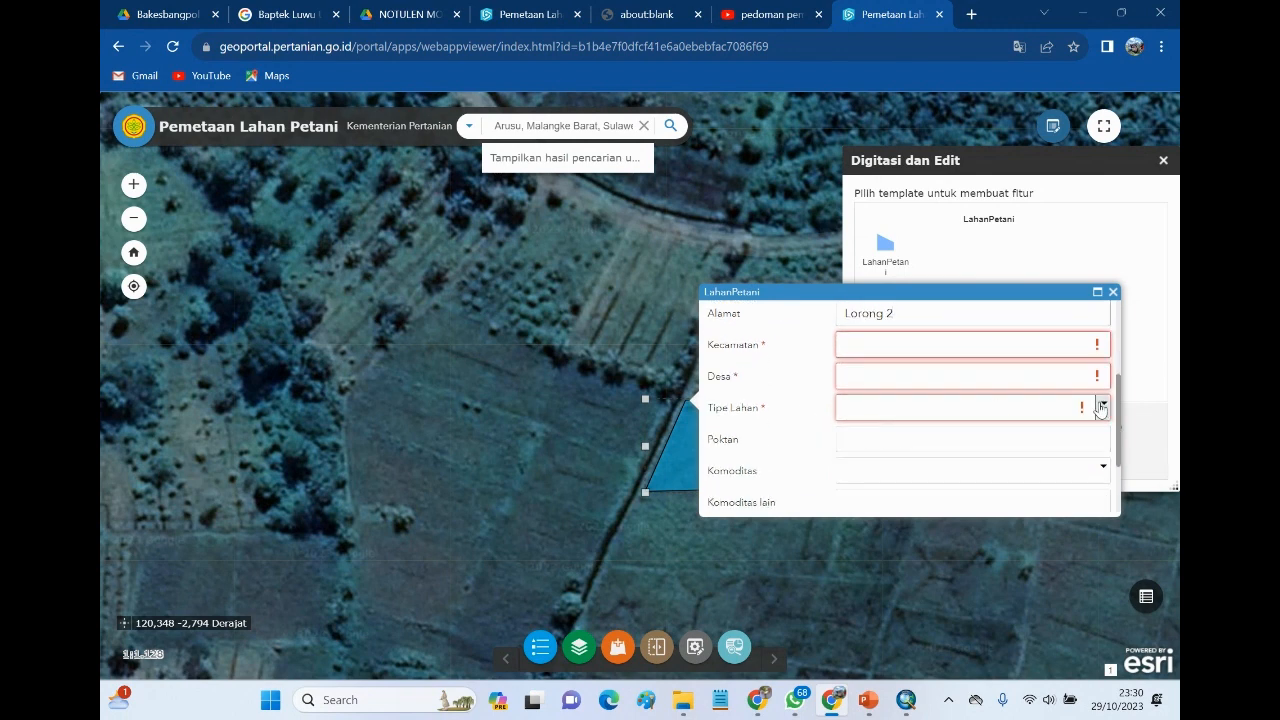
left_click(1100, 408)
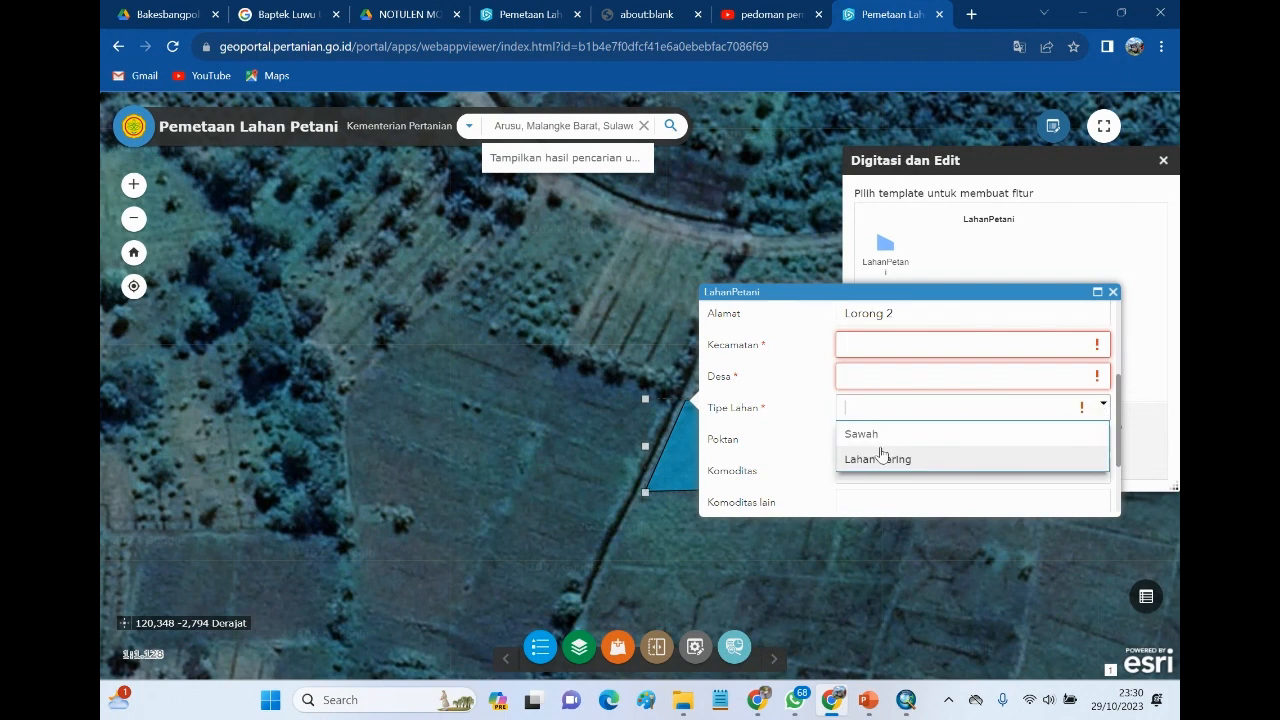
left_click(866, 434)
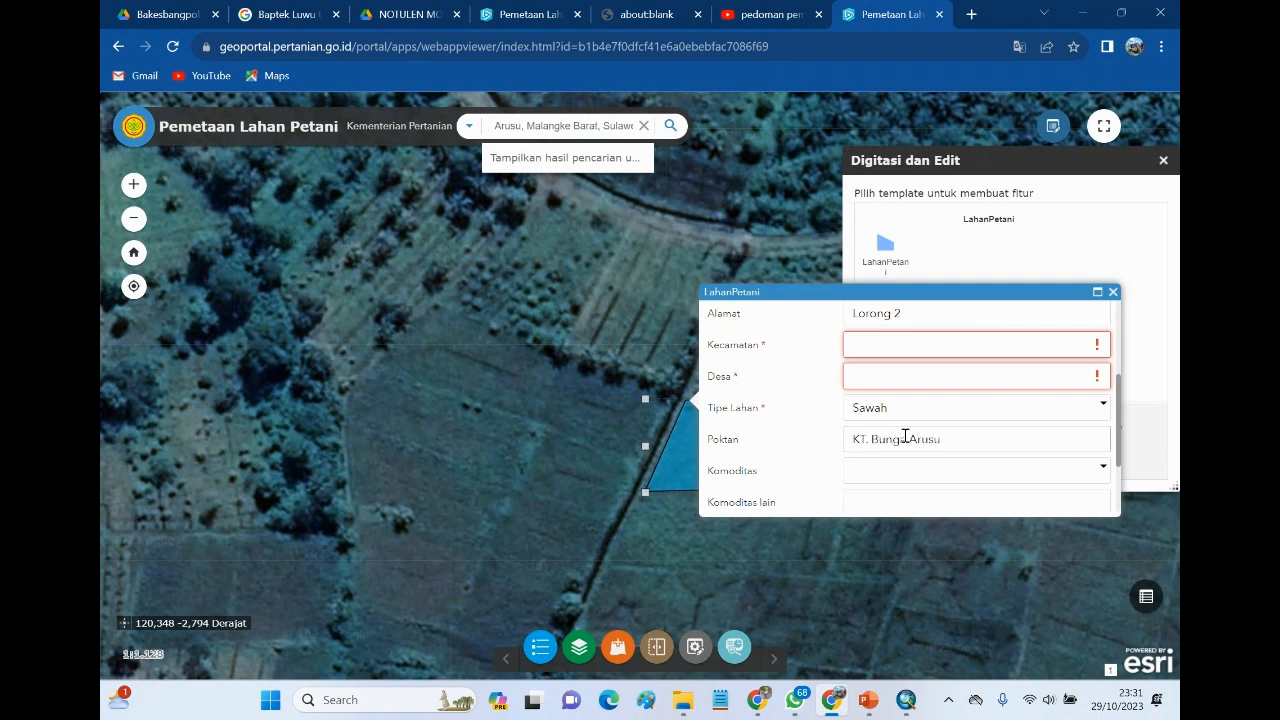
- Set the parcel's Komoditas to Padi and enter Jagung as Komoditas lain
left_click(1100, 470)
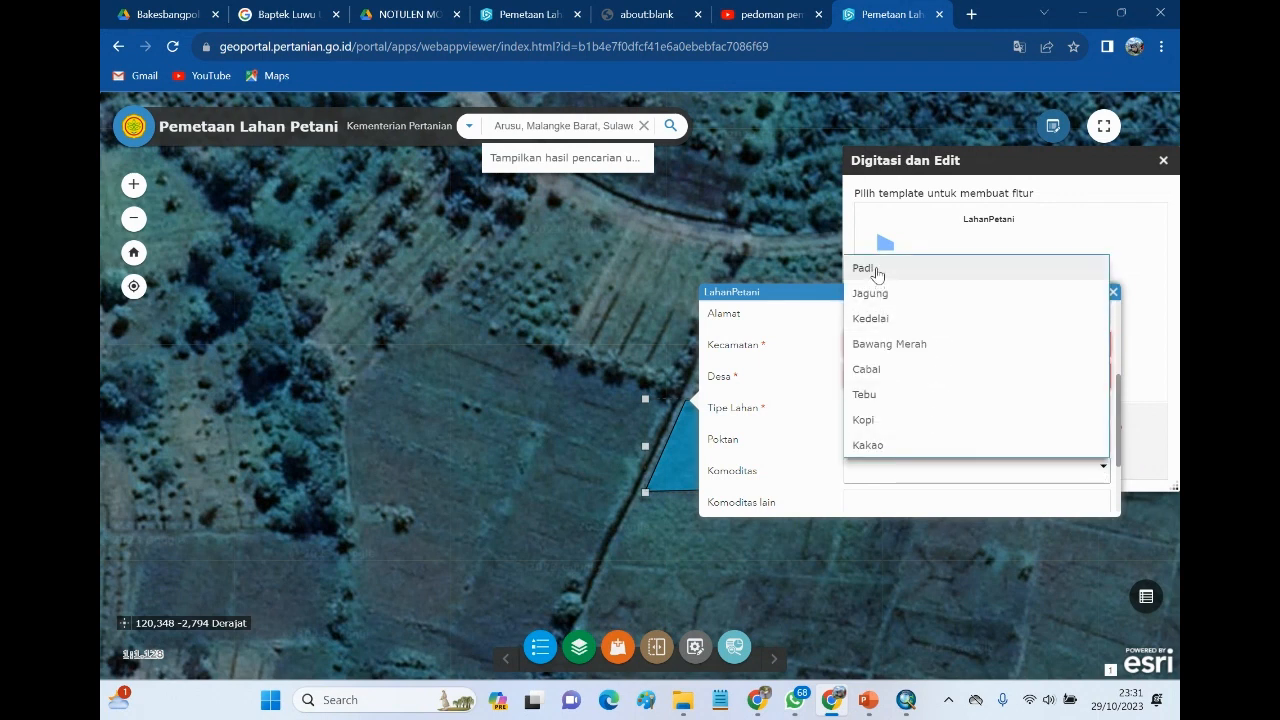
left_click(876, 272)
scroll(858, 420, "down", 2)
left_click(858, 398)
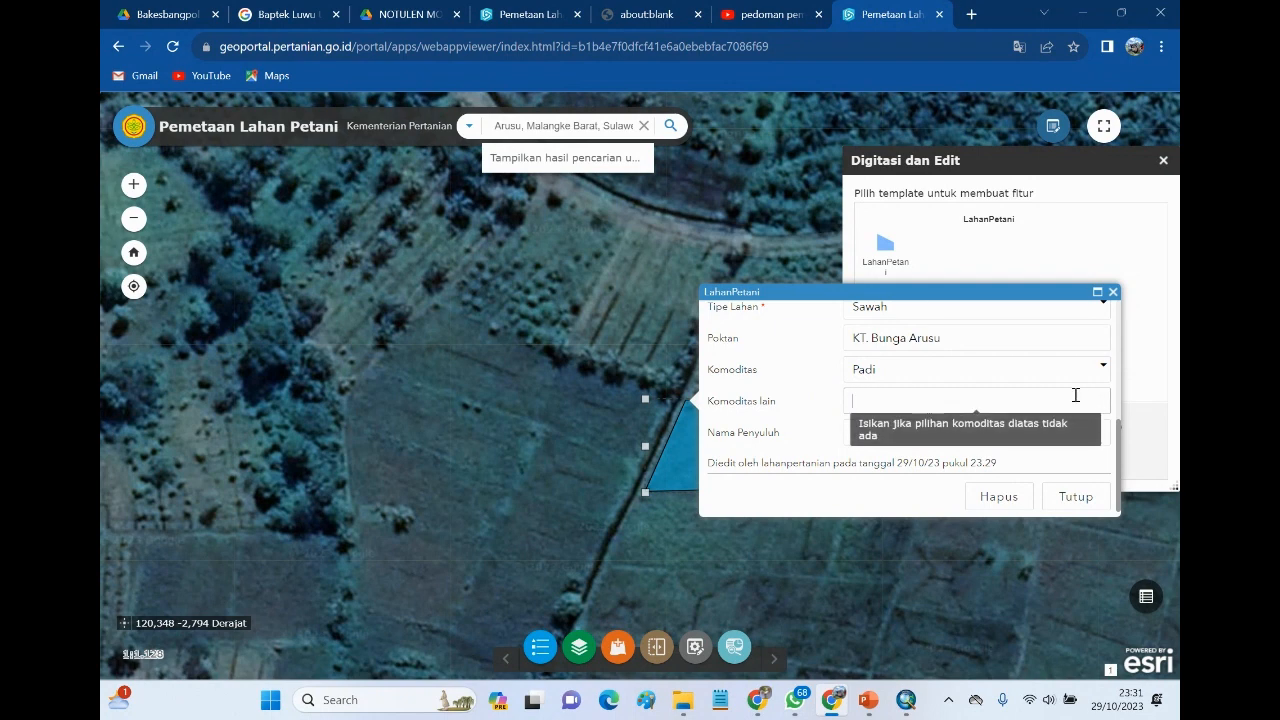
type("agung")
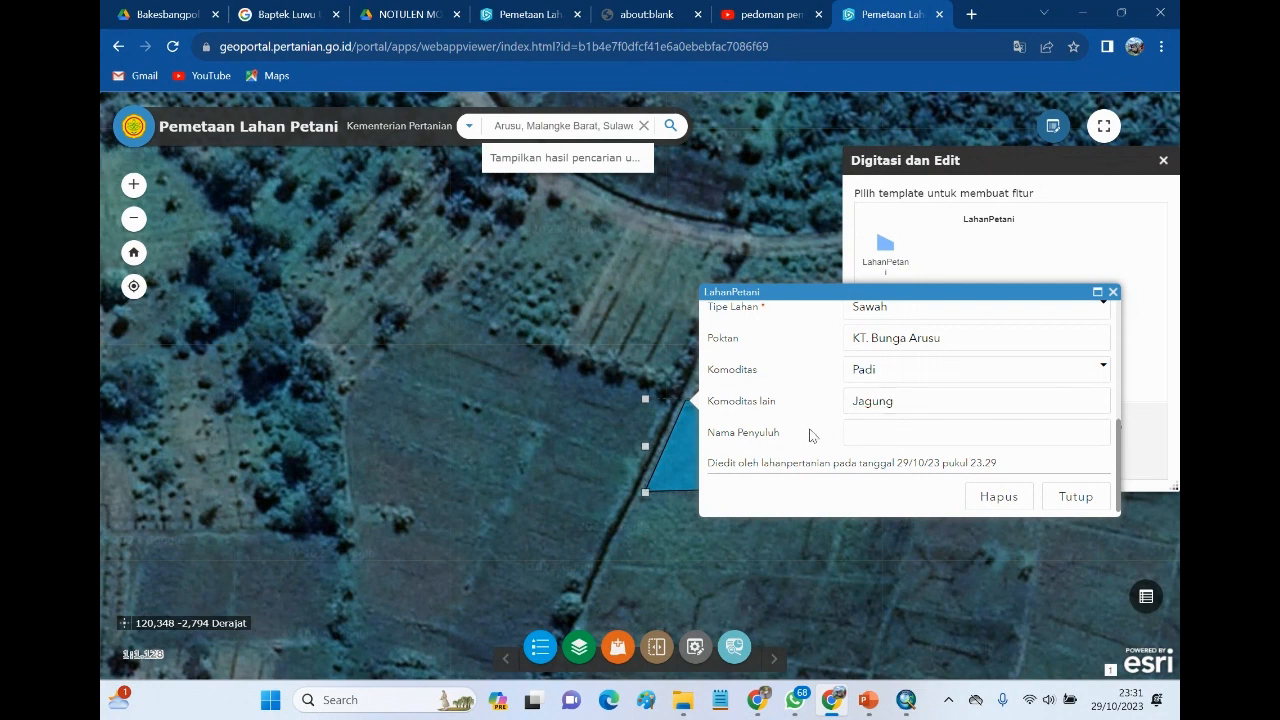
- Enter the extension officer's name as Nama Penyuluh, close the attribute form, and end the digitizing session
left_click(871, 432)
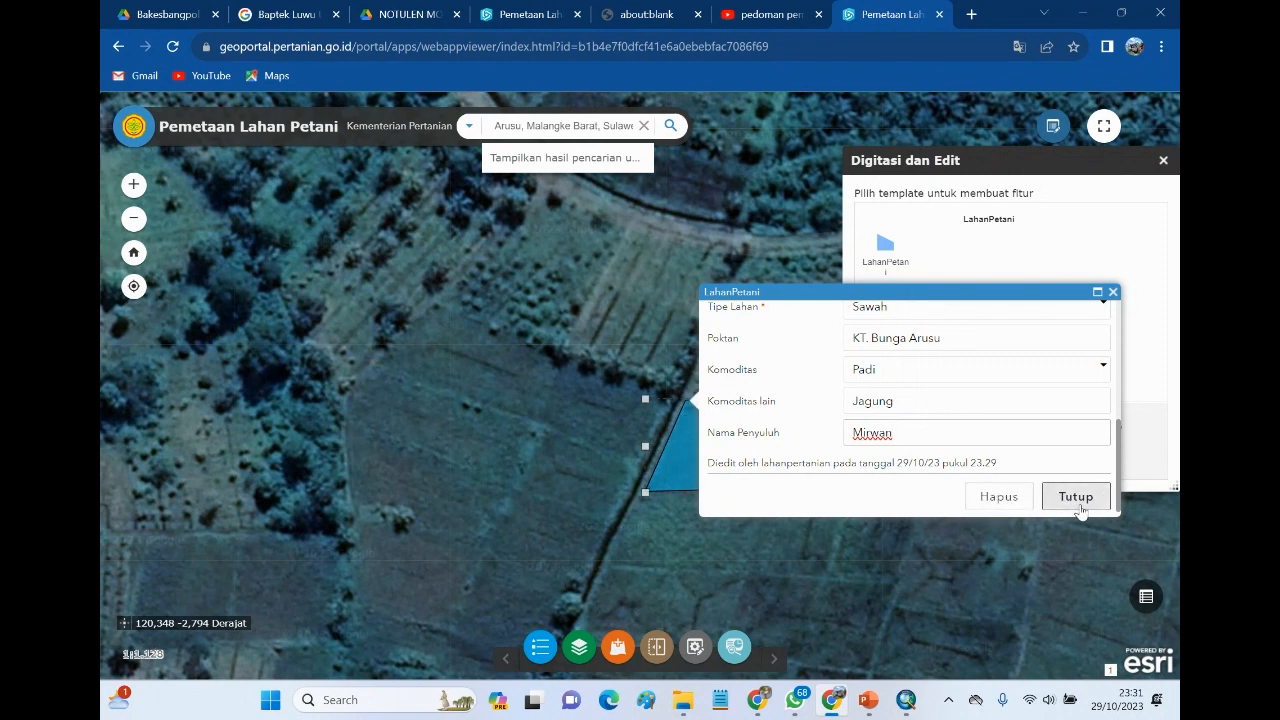
left_click(1076, 500)
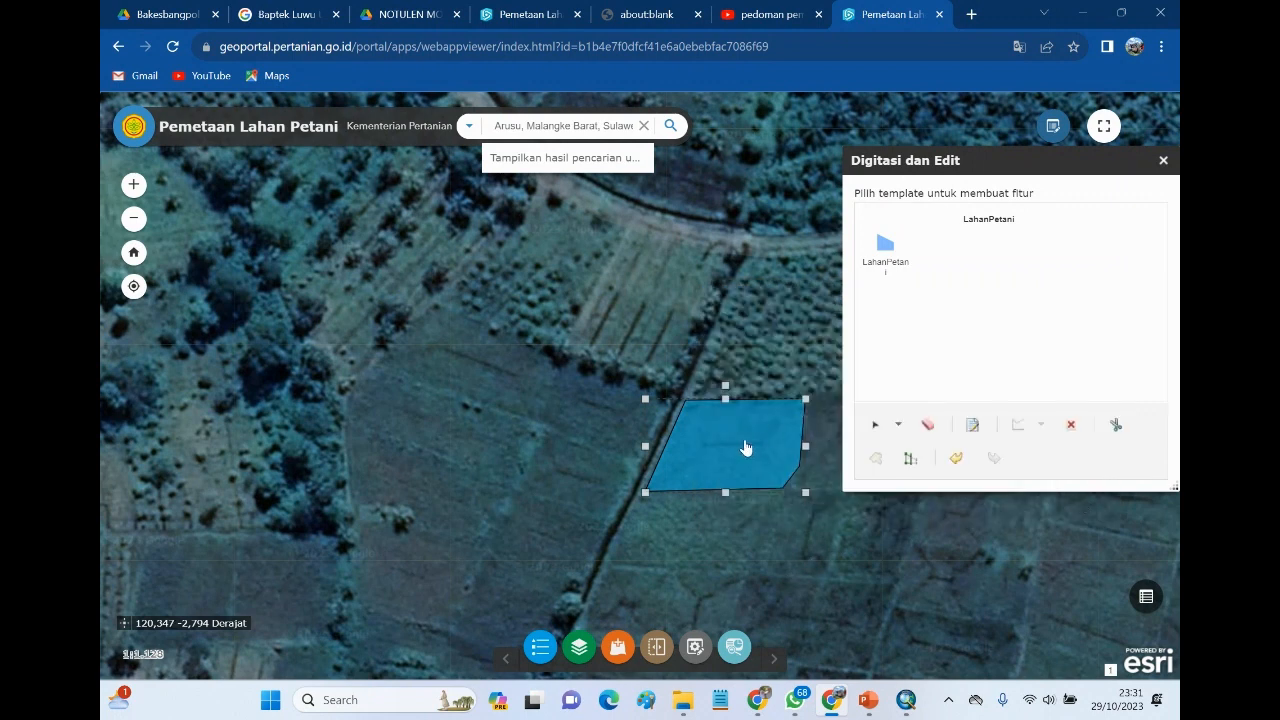
left_click(689, 511)
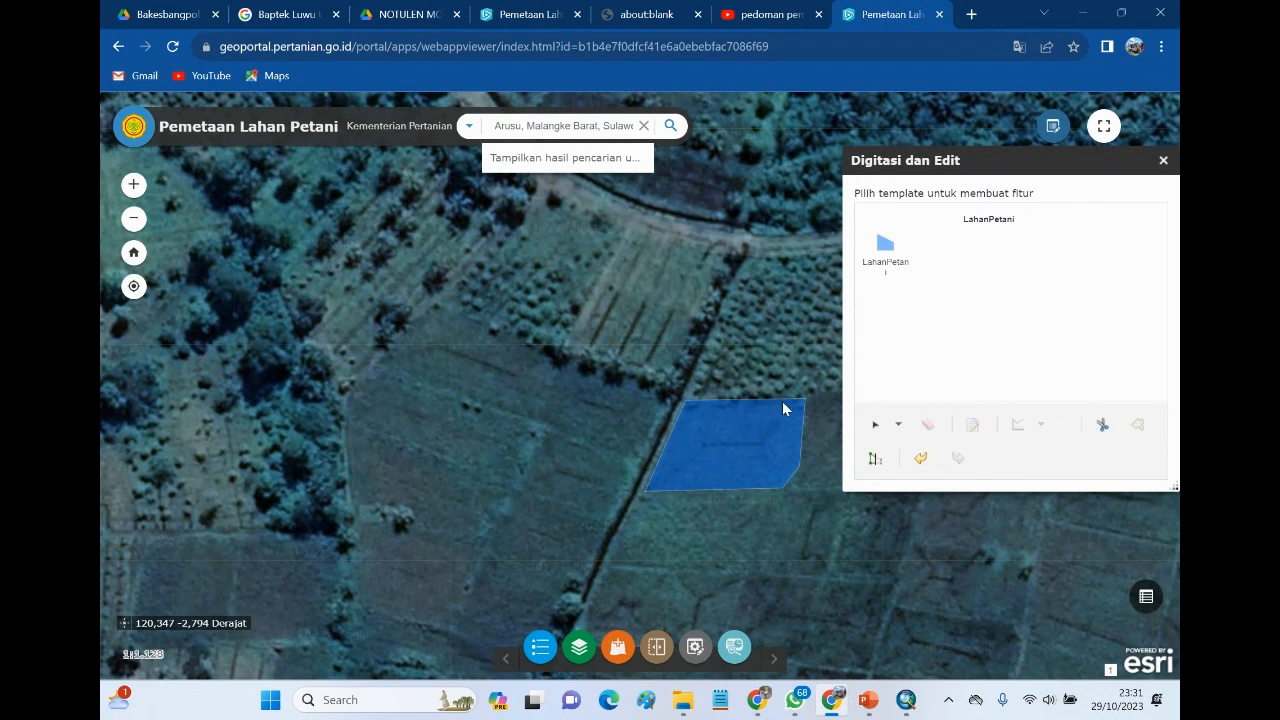
left_click(1164, 160)
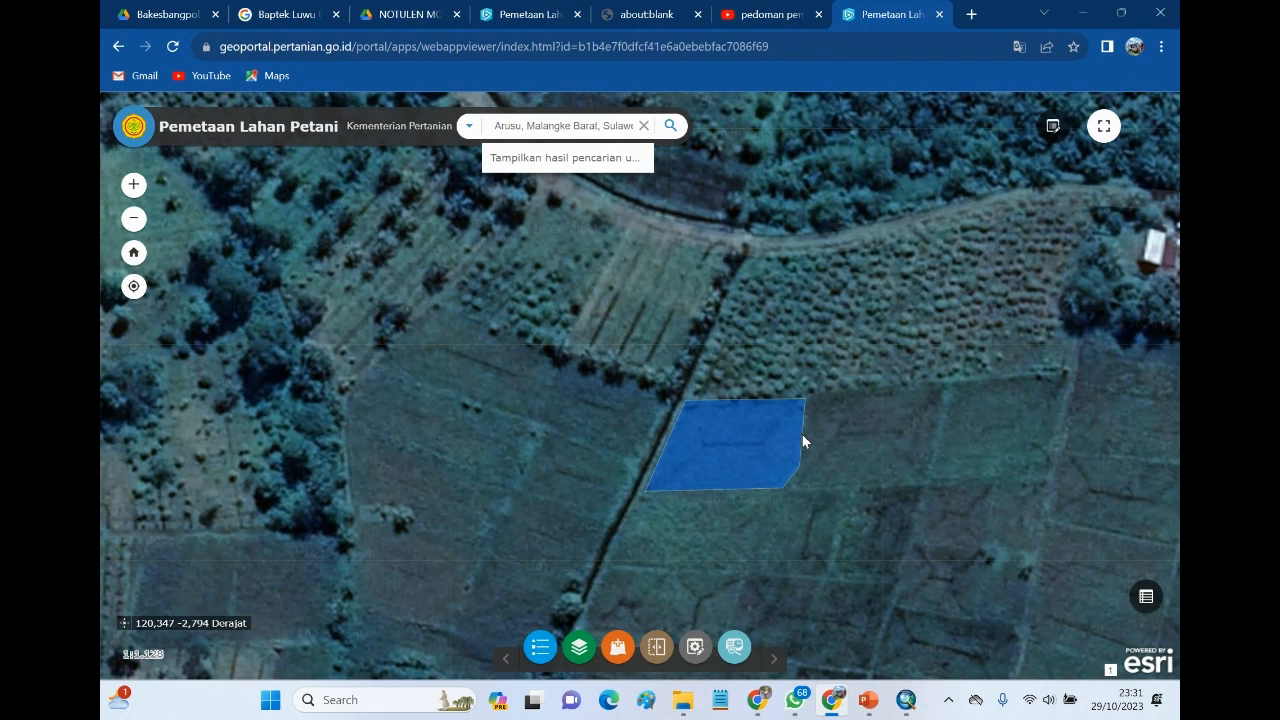
- Review the new parcel's recorded attributes, from the owner details to its area and extension officer
left_click(752, 441)
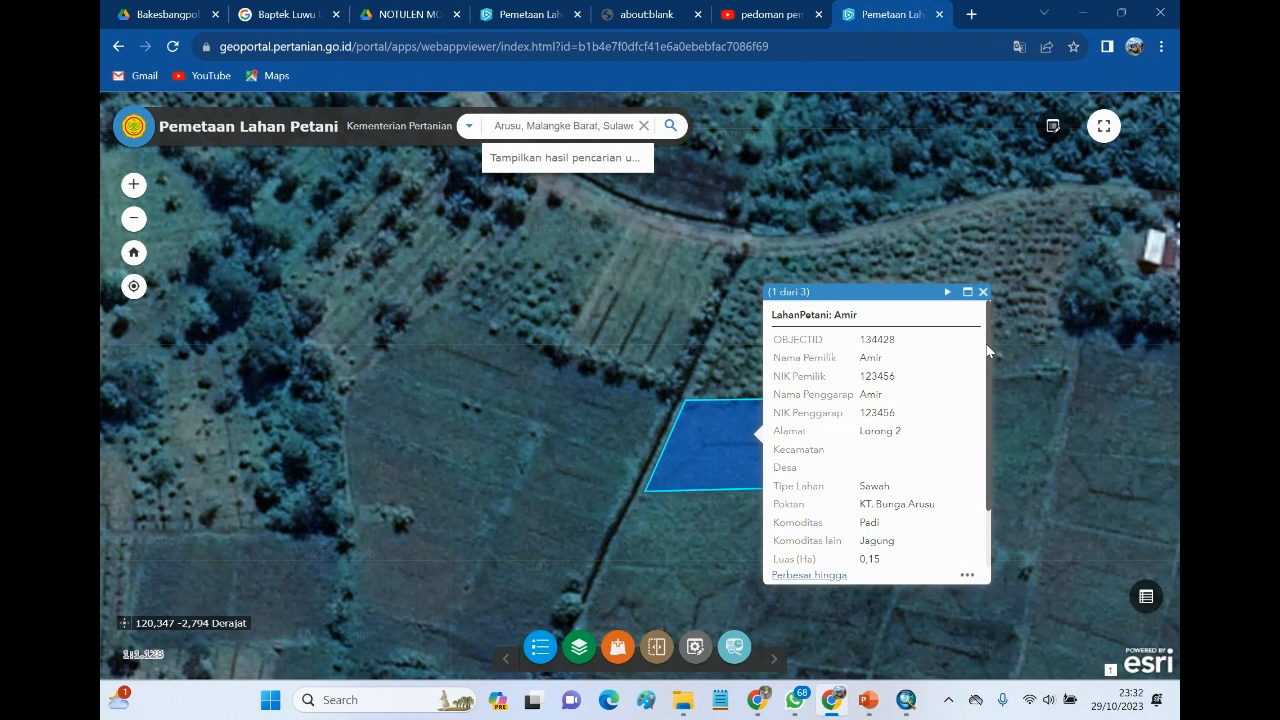
scroll(987, 350, "down", 1)
scroll(945, 342, "up", 1)
scroll(986, 360, "down", 1)
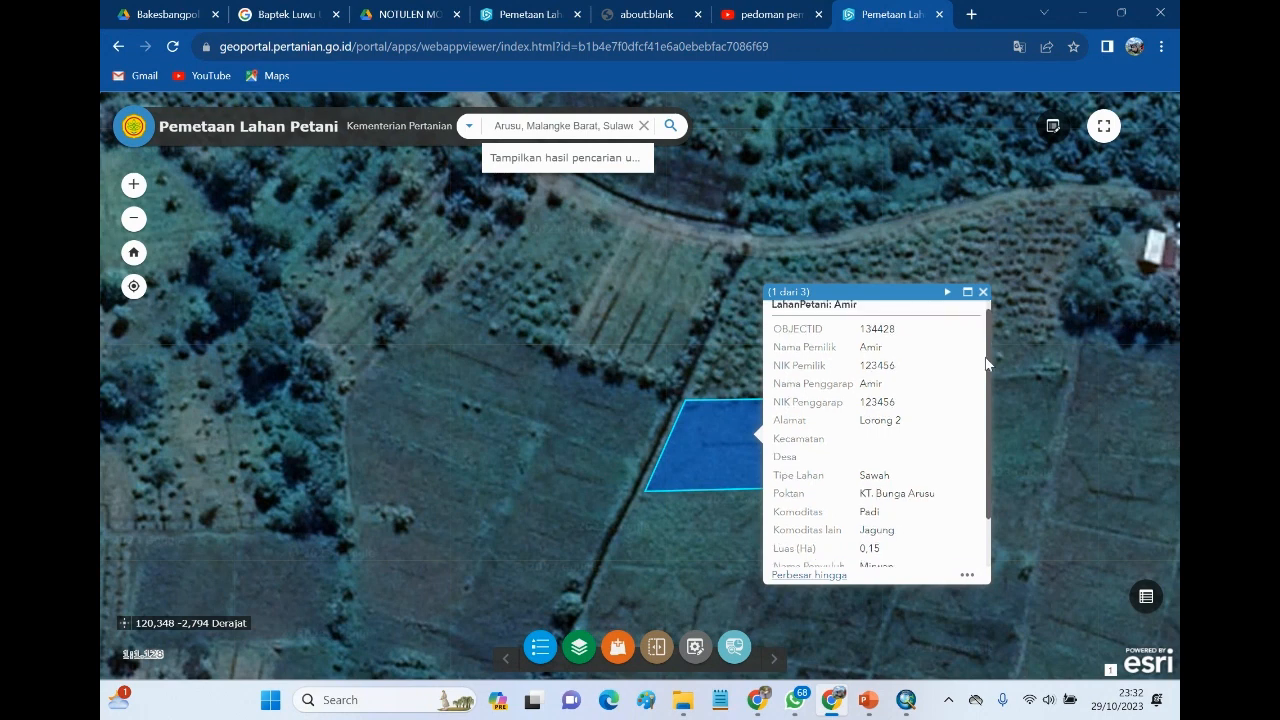
scroll(987, 362, "down", 2)
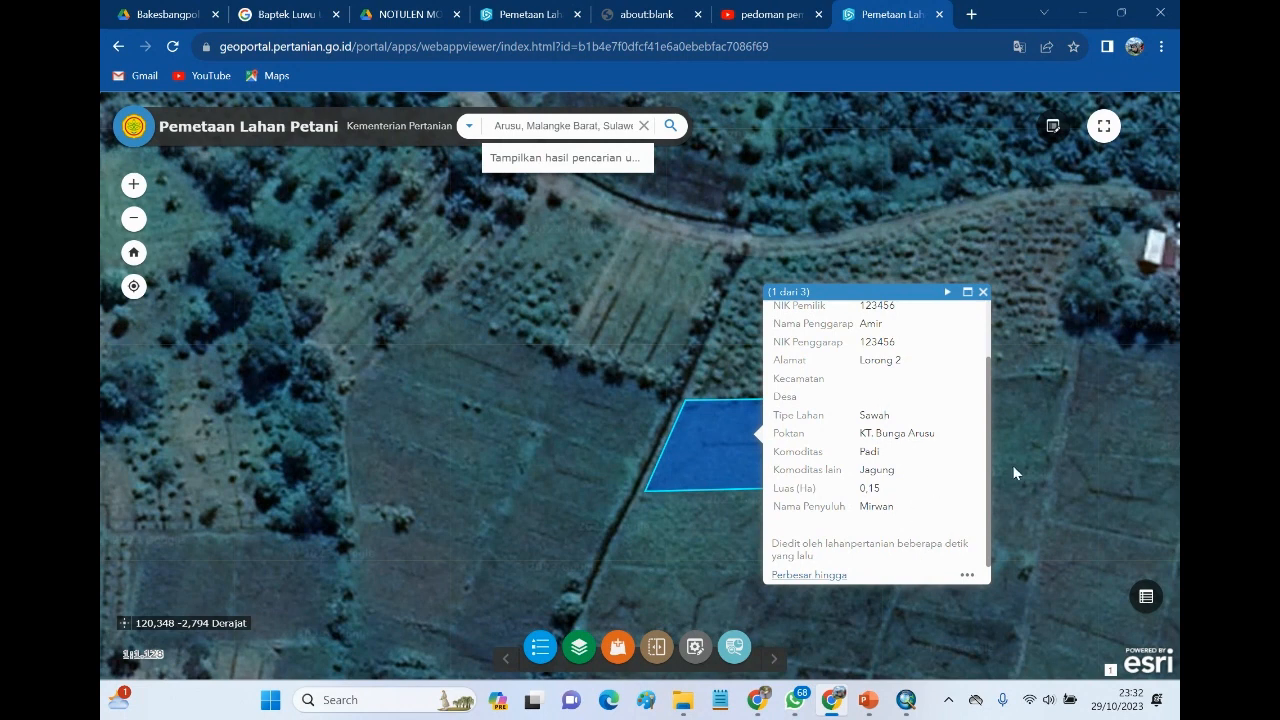
left_click_drag(989, 455, 992, 494)
scroll(830, 345, "up", 1)
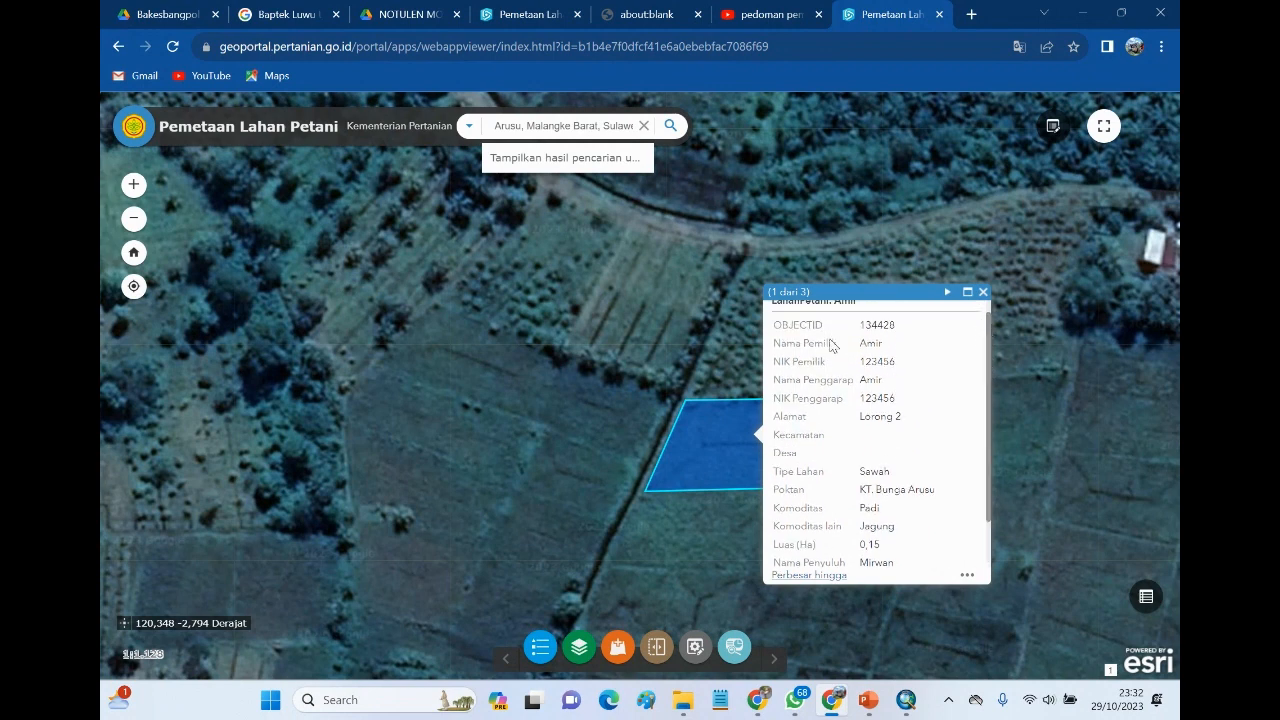
- Open the new parcel's attributes for editing, check the entries down to Nama Penyuluh, and close the form
left_click(967, 577)
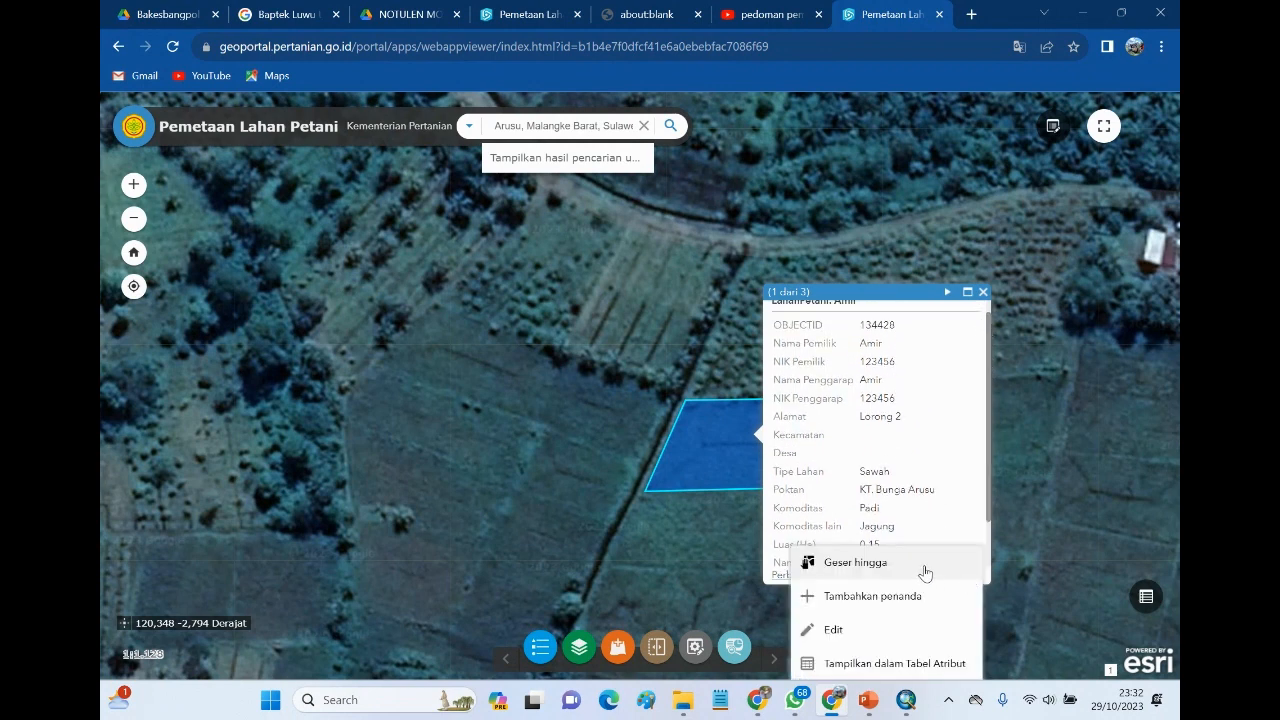
left_click(848, 630)
scroll(923, 429, "down", 5)
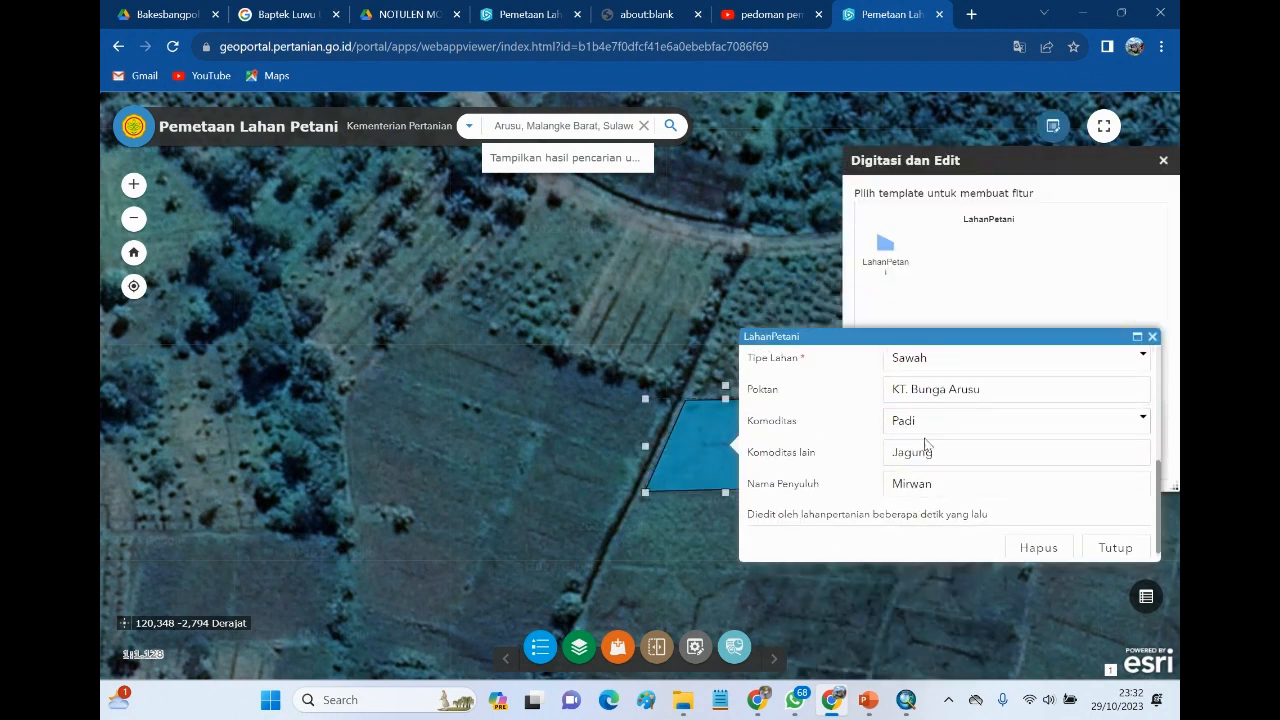
left_click(1112, 541)
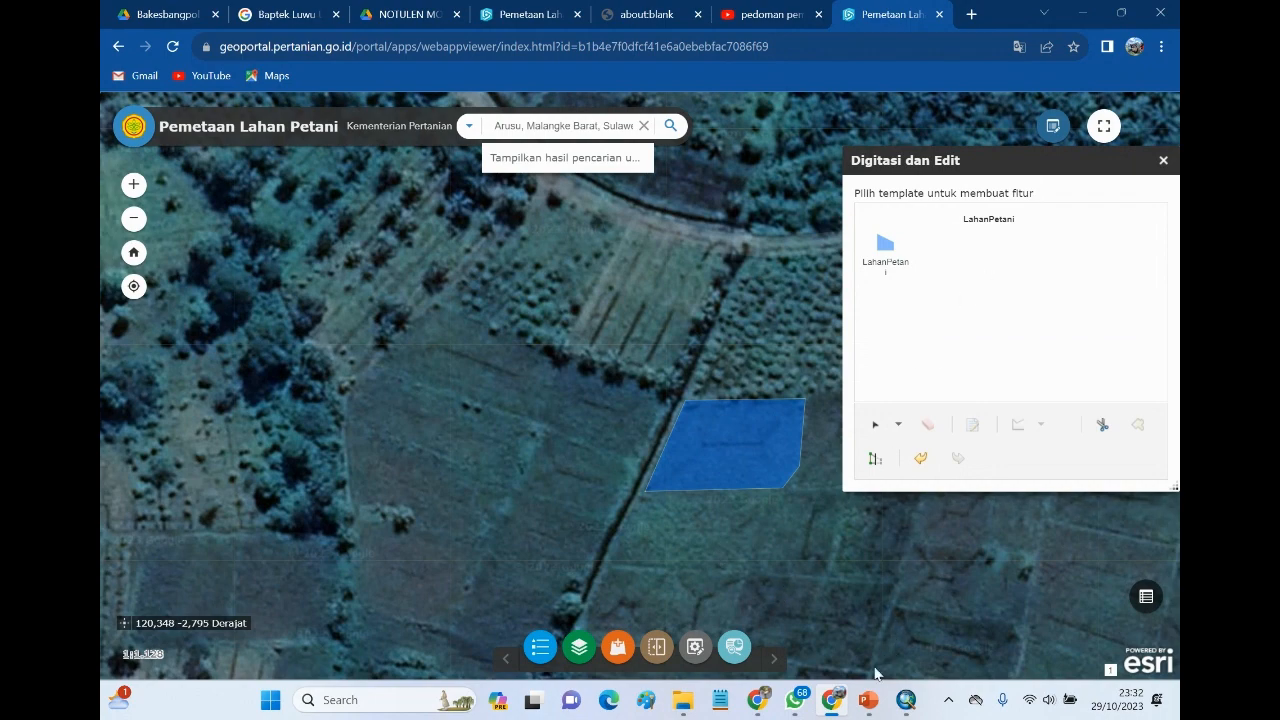
- Switch to the PowerPoint presentation, examine slide 11's rule against overlapping digitized parcels, and return to the geoportal map
left_click(869, 702)
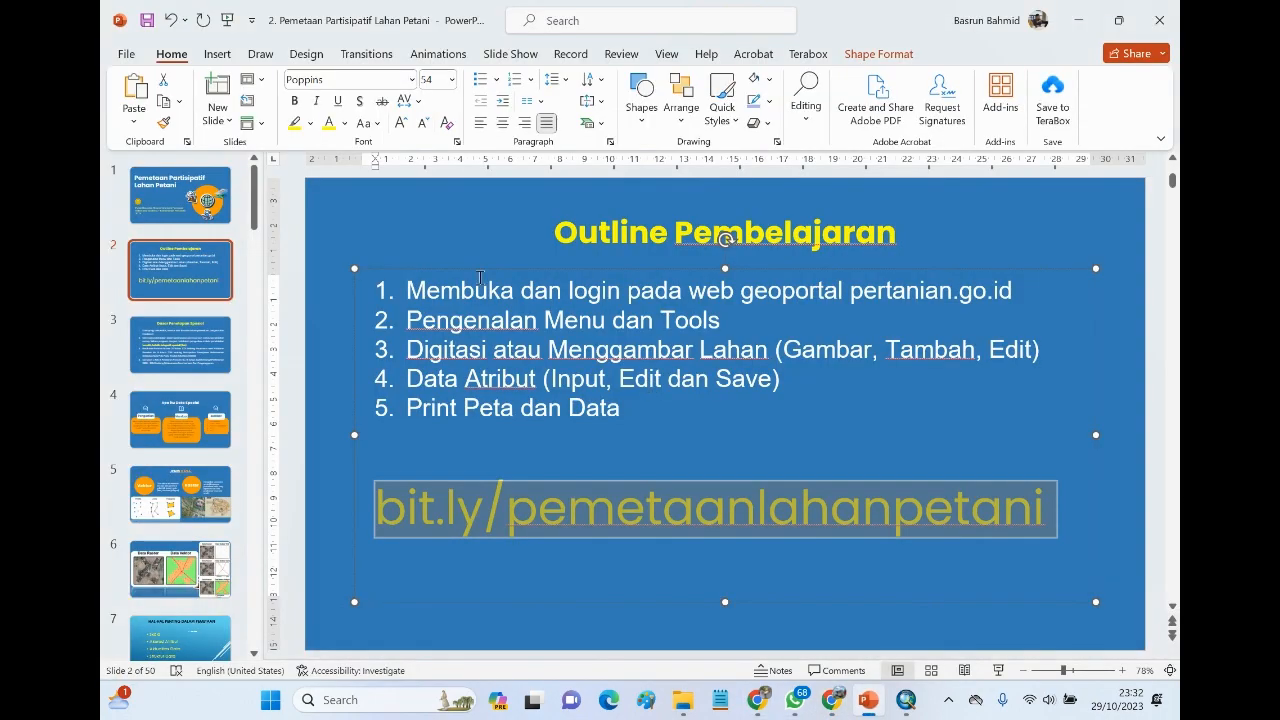
left_click_drag(256, 229, 250, 295)
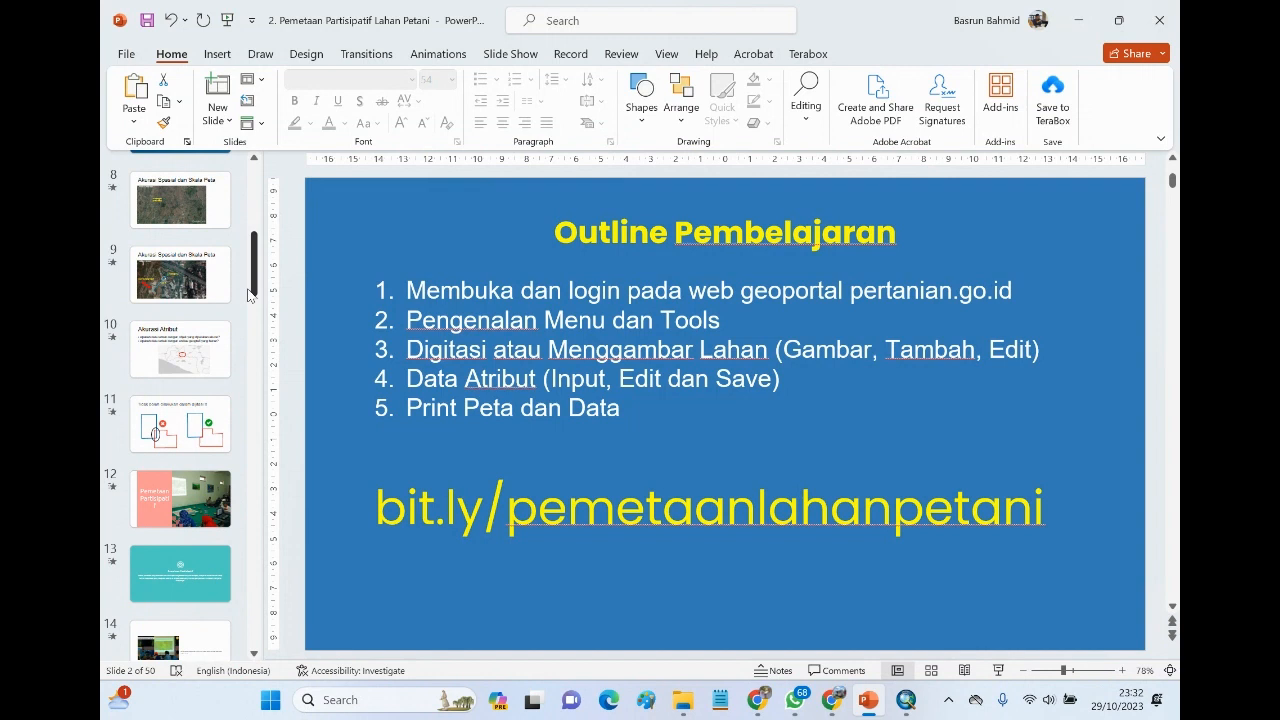
left_click(200, 414)
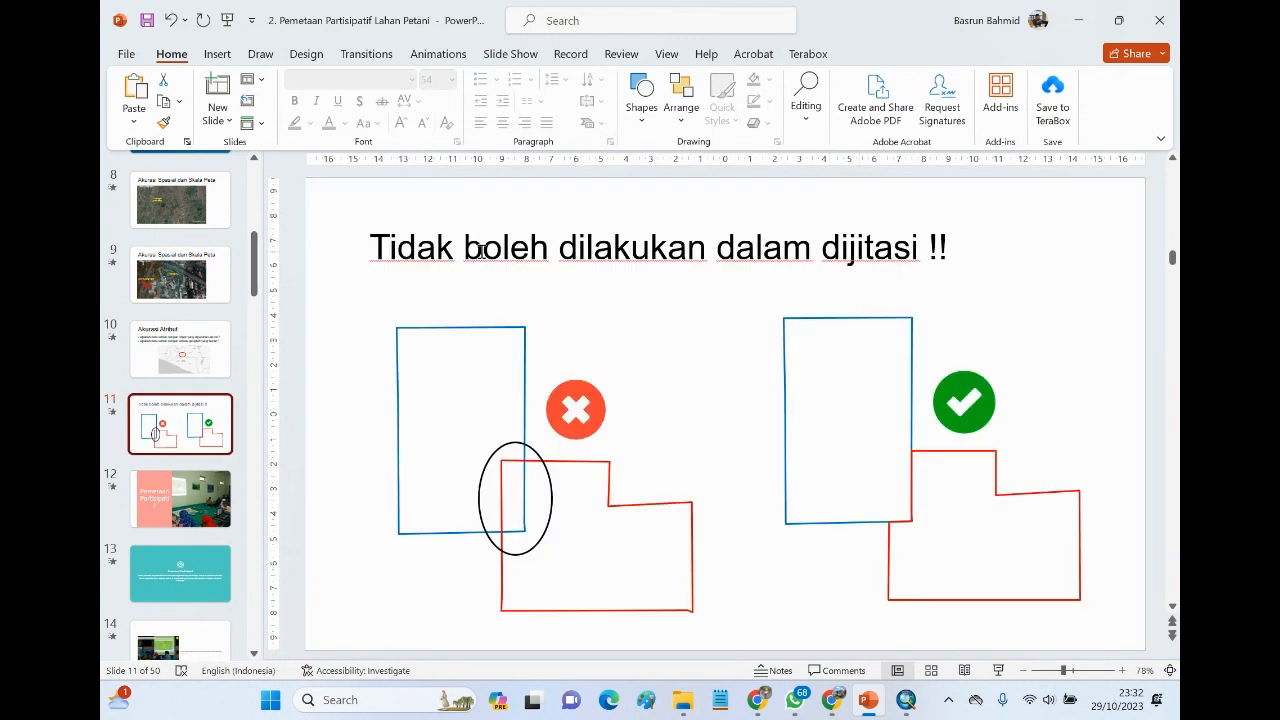
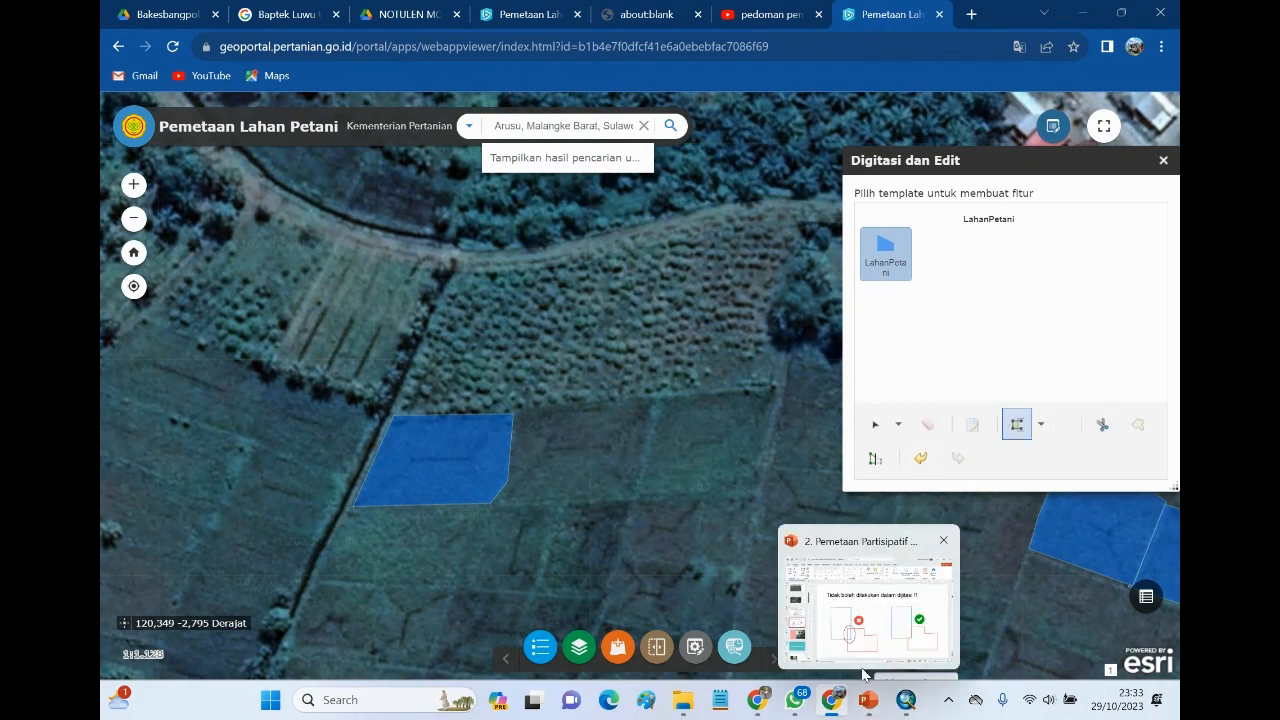
key("alt+Tab")
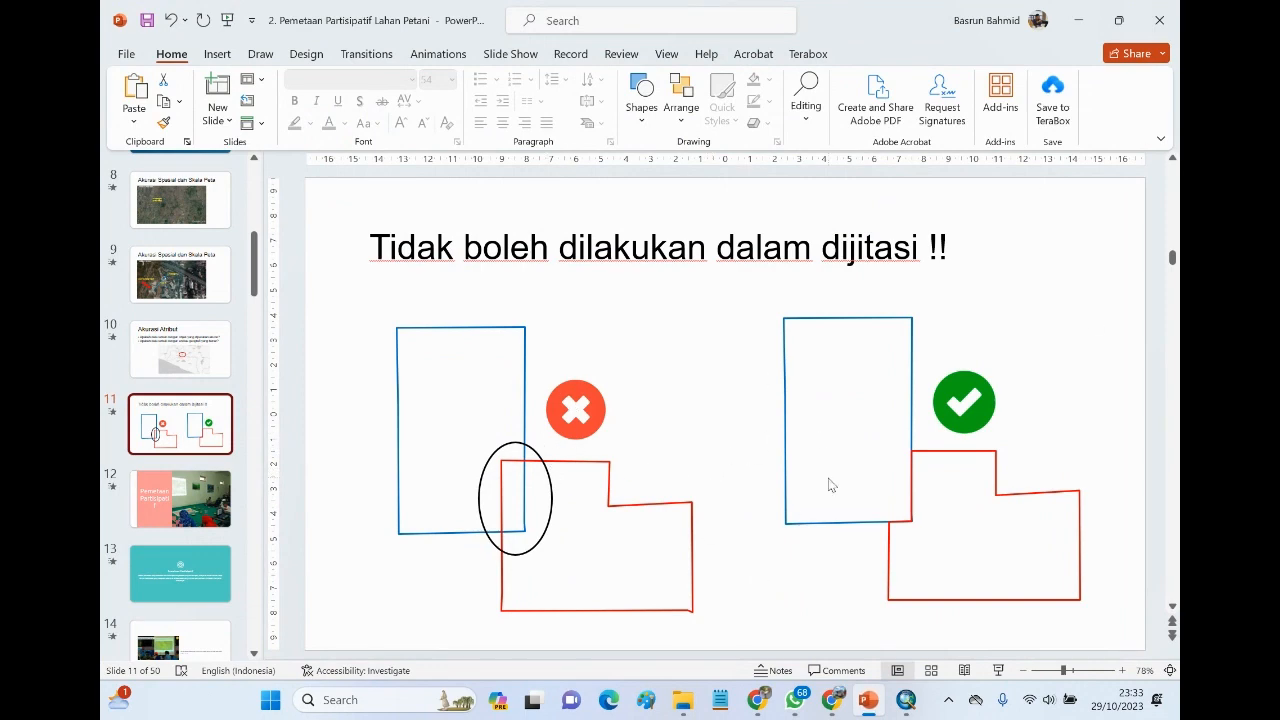
left_click(1078, 20)
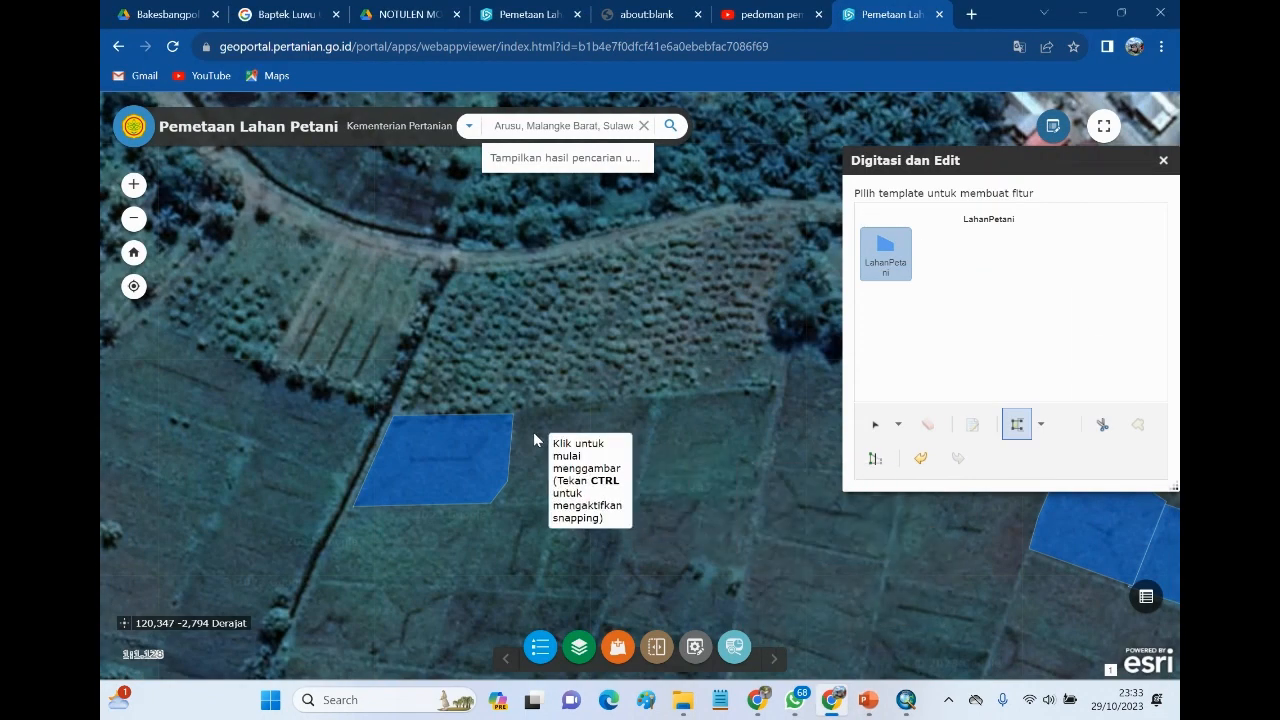
- Draw a new LahanPetani parcel adjoining the existing parcel's east side with Lengkapi Otomatis, starting and ending the outline inside the existing parcel
left_click(1040, 424)
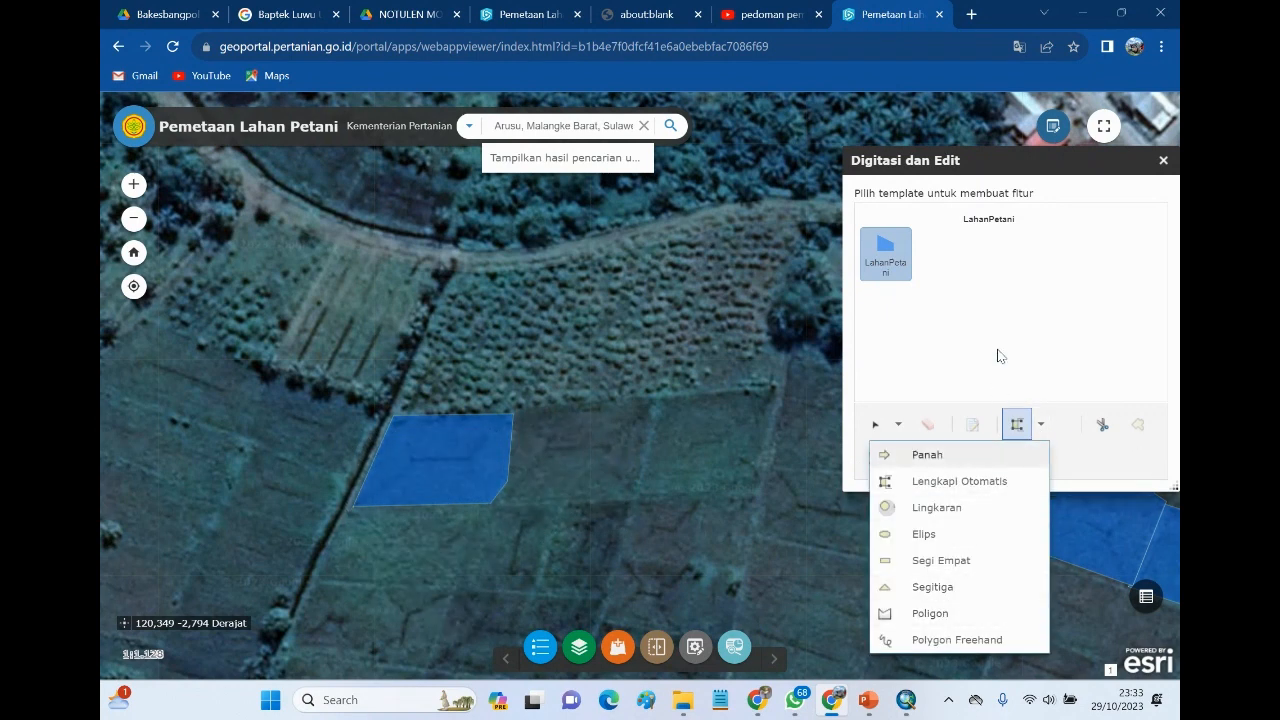
left_click(1012, 428)
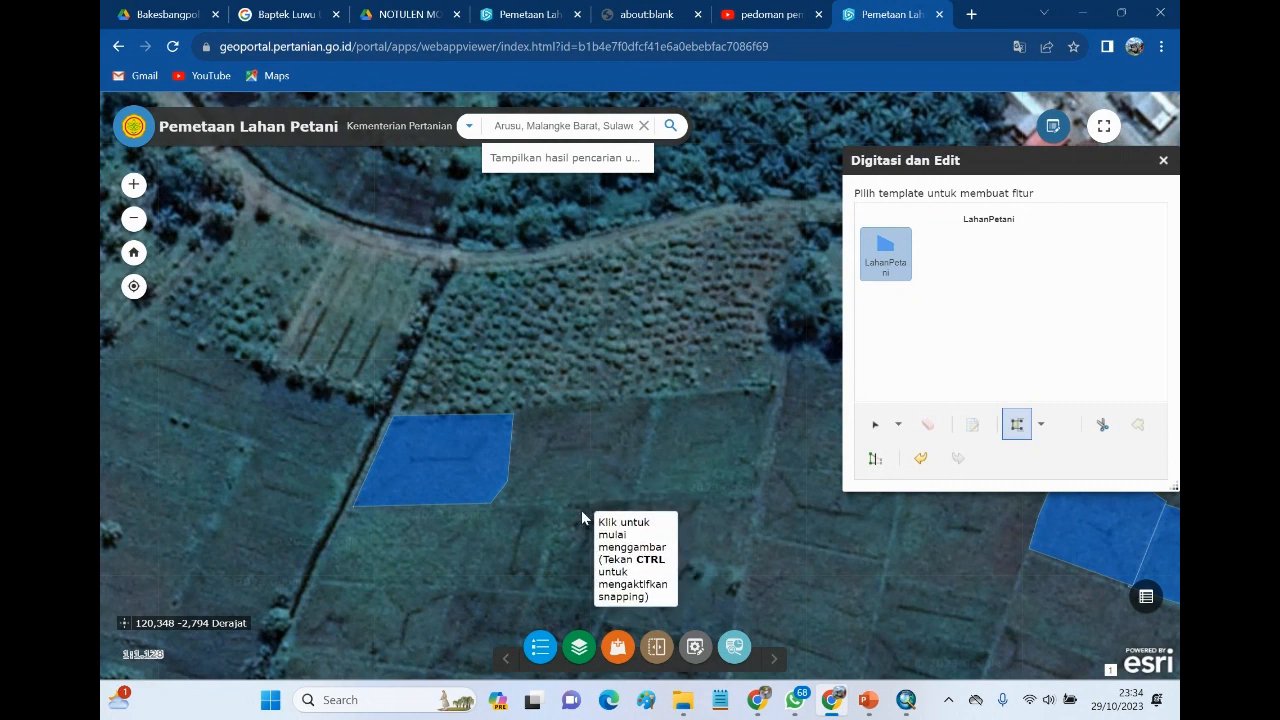
left_click(478, 479)
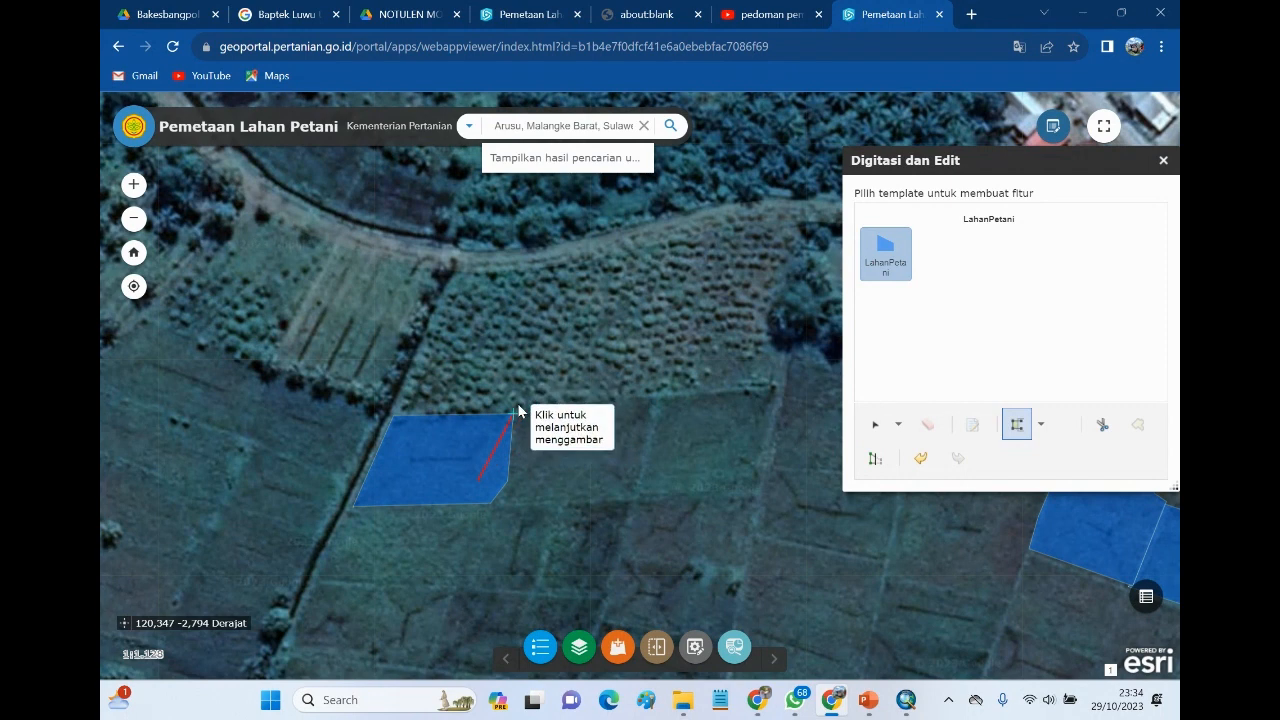
left_click(489, 505)
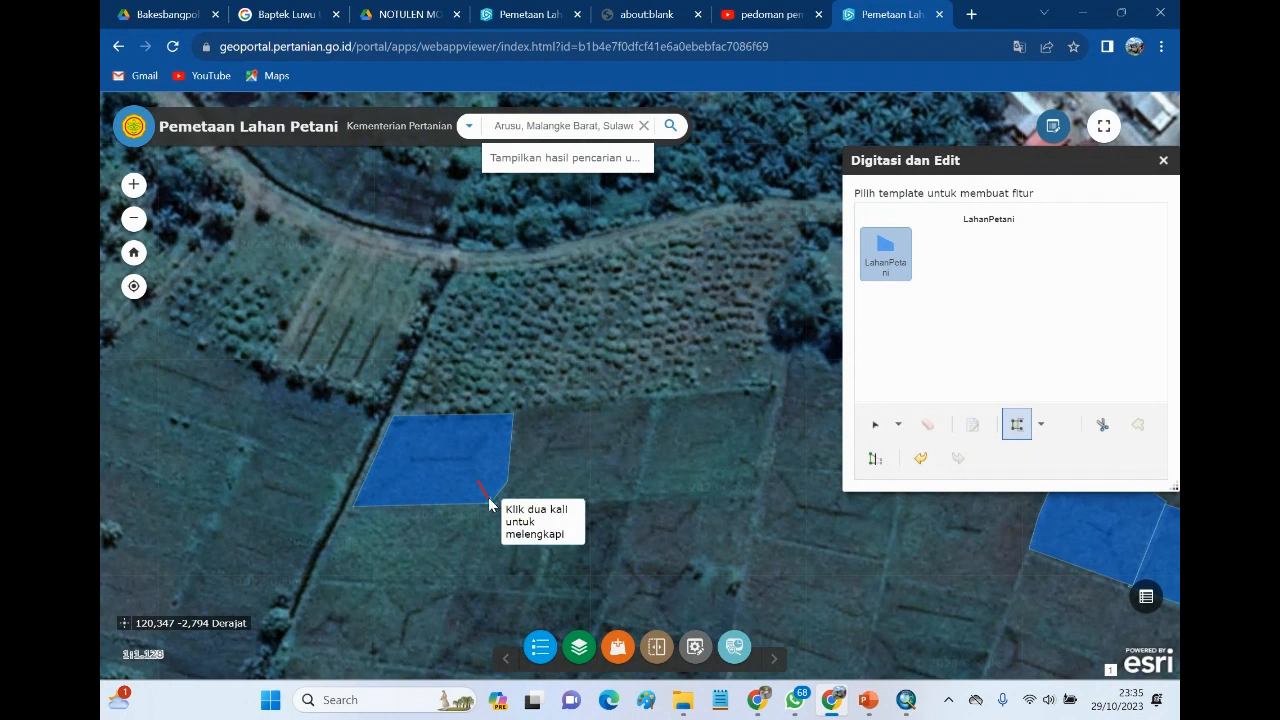
left_click(634, 495)
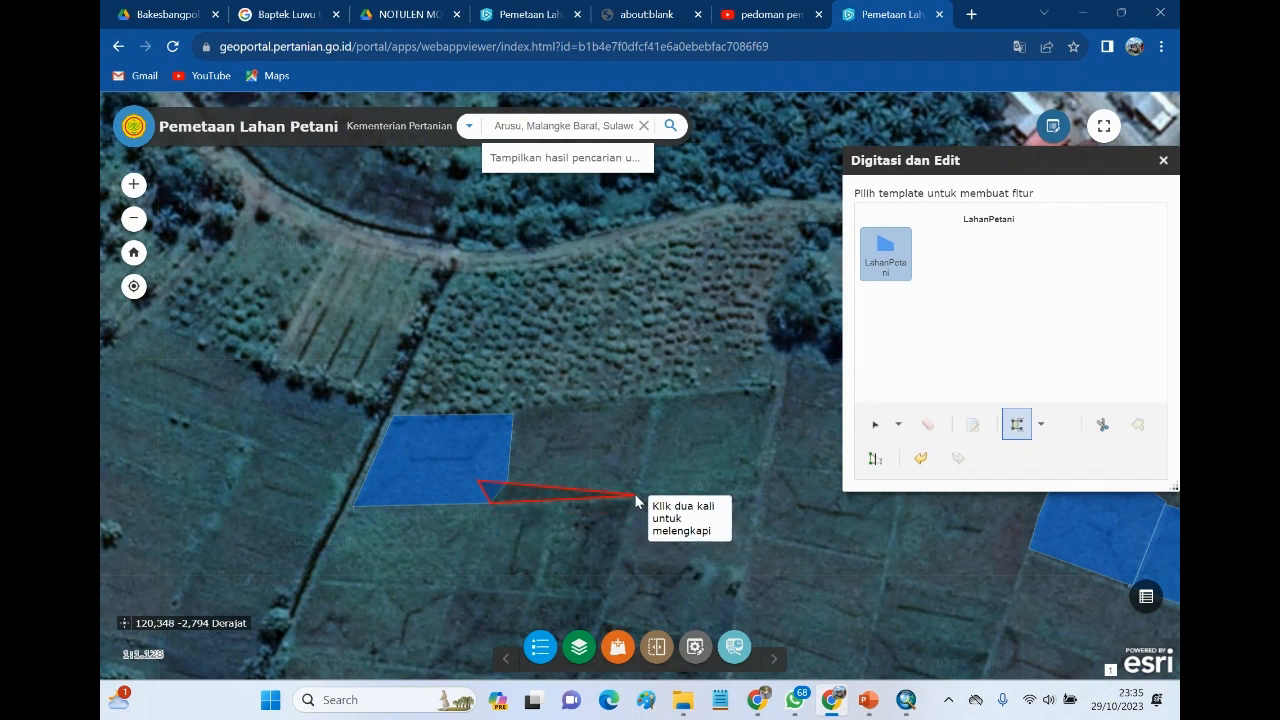
left_click(656, 395)
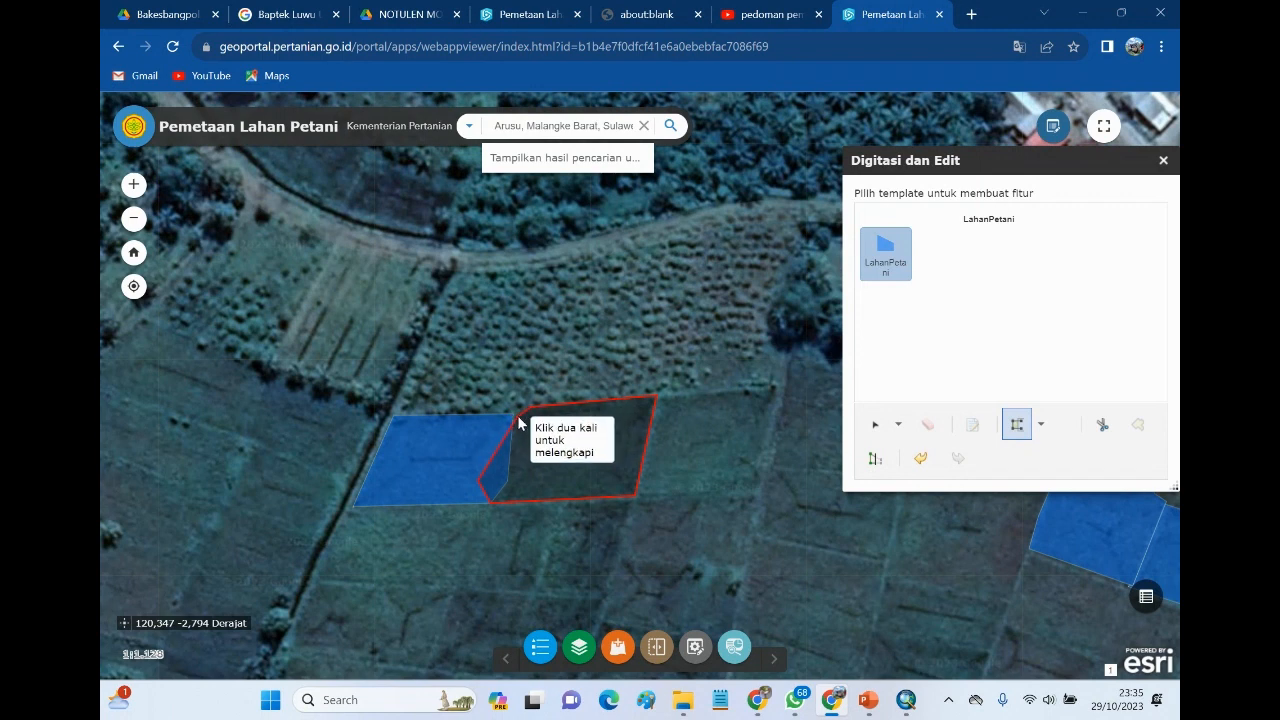
scroll(514, 411, "up", 1)
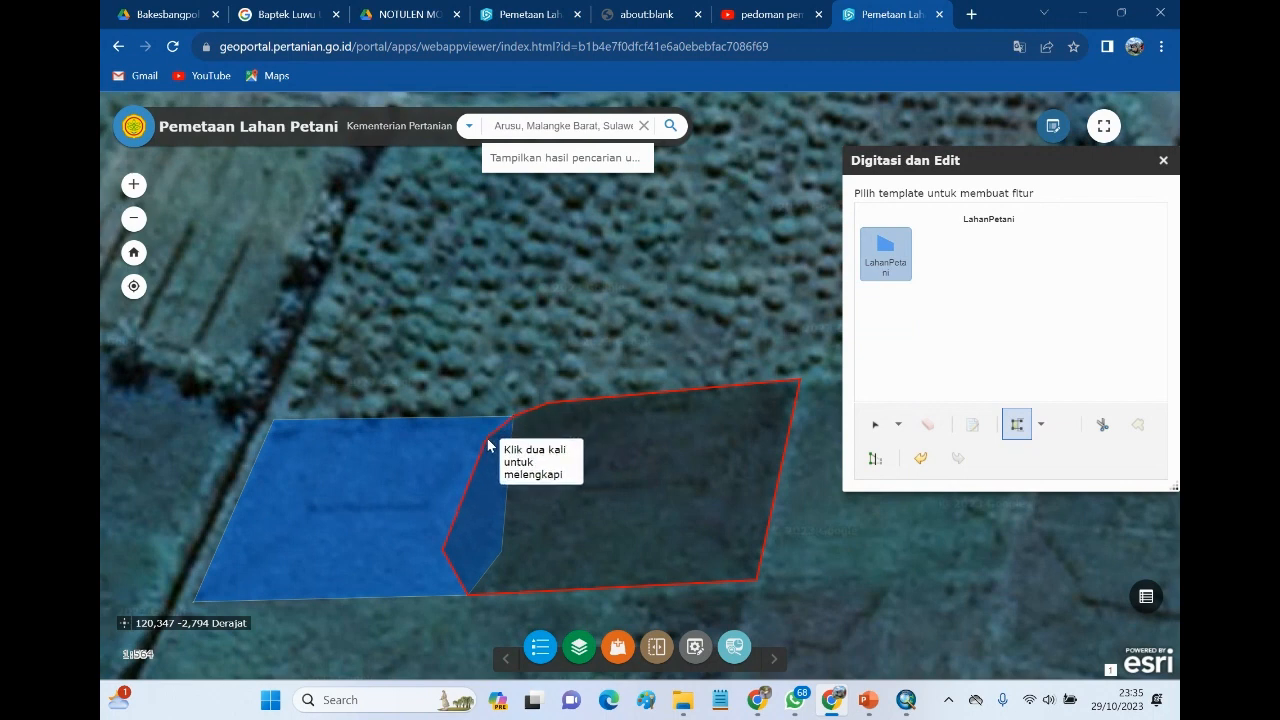
left_click(512, 416)
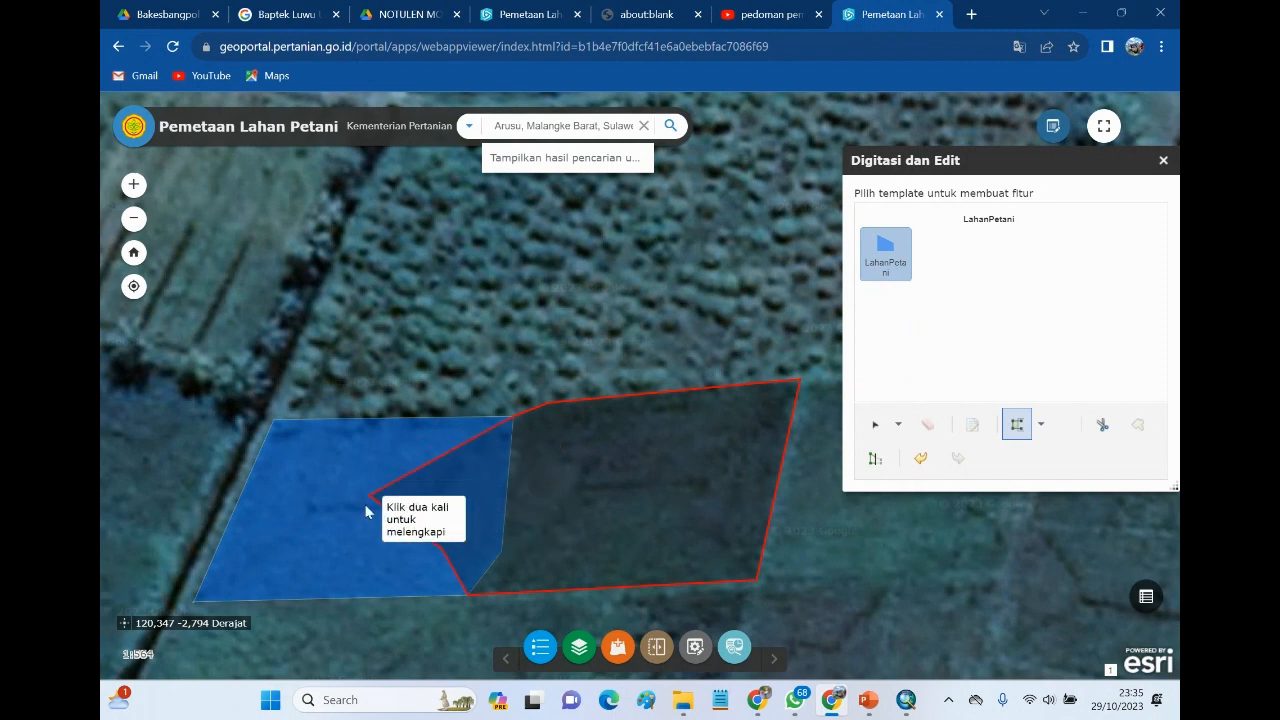
left_click(443, 548)
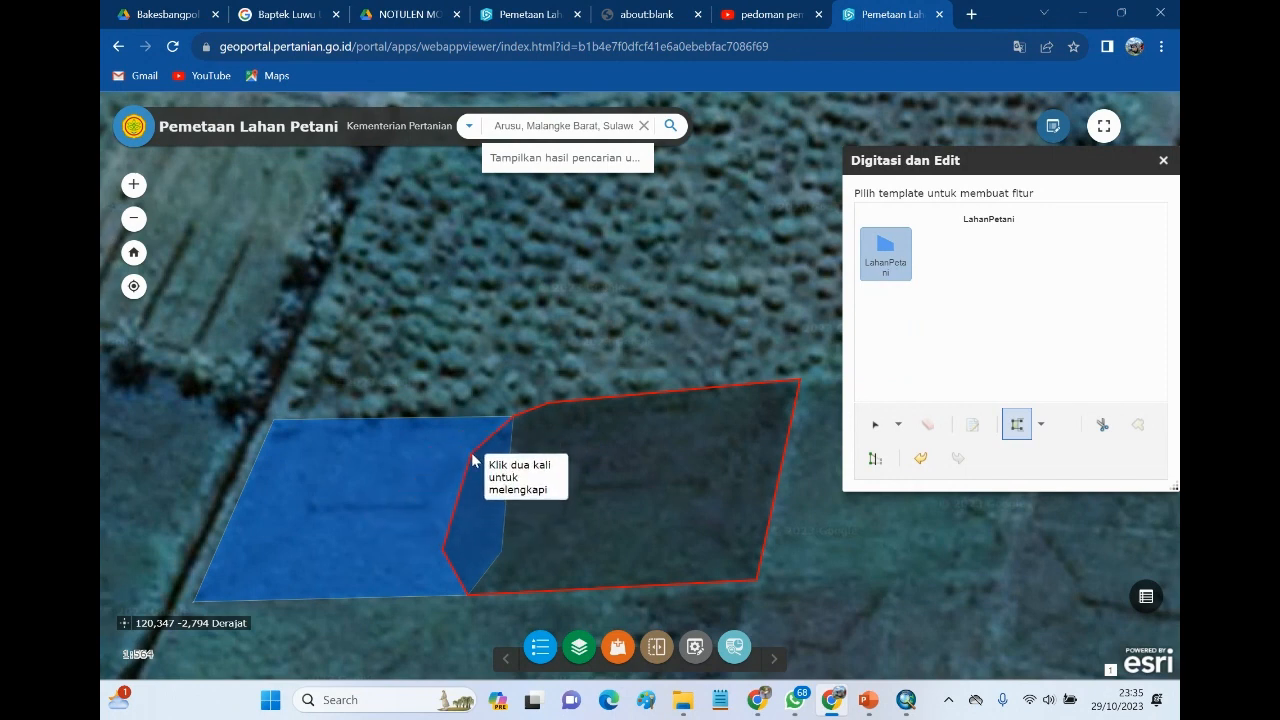
double_click(472, 457)
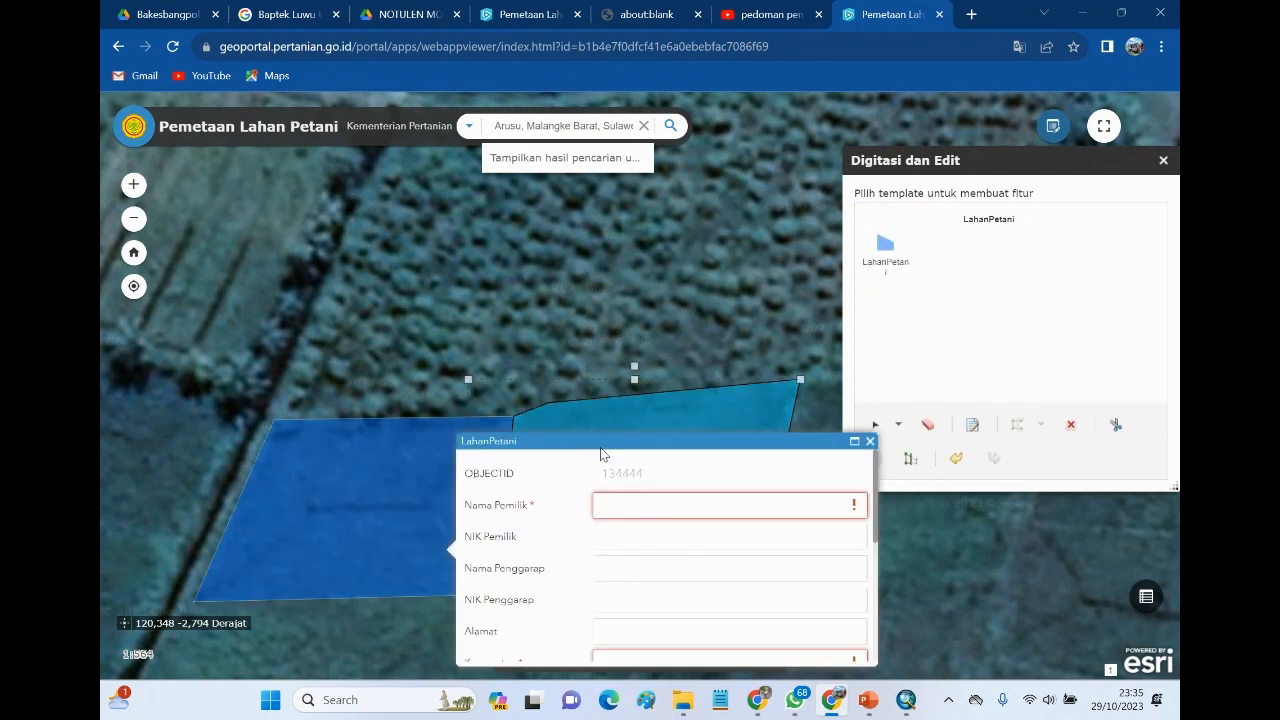
- Enter the owner's name as Nama Pemilik and the owner's identity number as NIK Pemilik for the new parcel
scroll(686, 358, "down", 1)
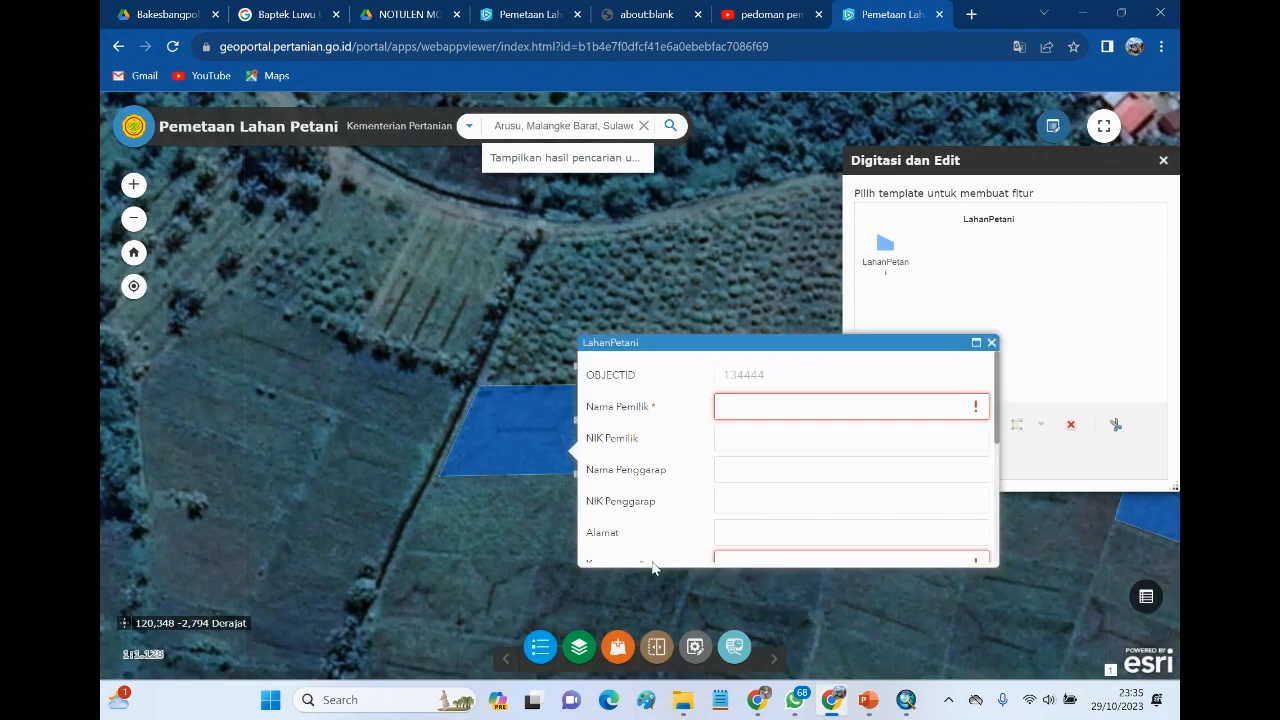
left_click(744, 407)
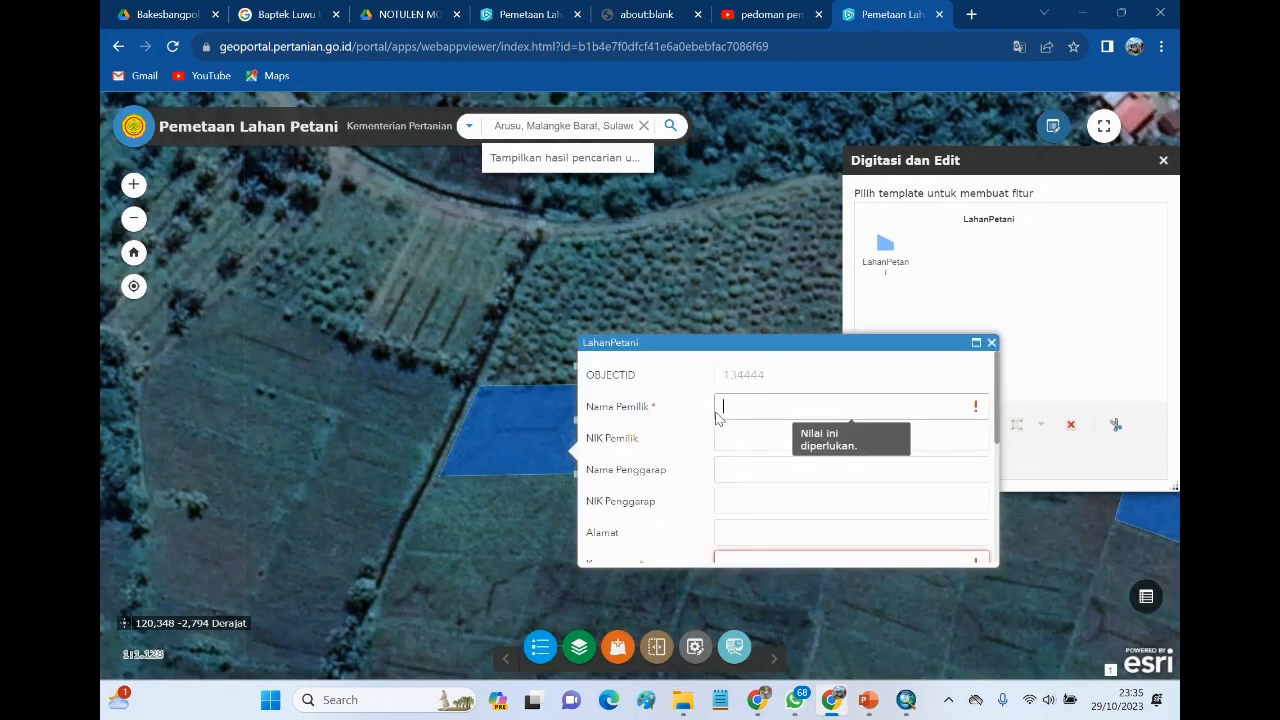
left_click(727, 405)
type("Ma")
key("BackSpace")
key("BackSpace")
type("H")
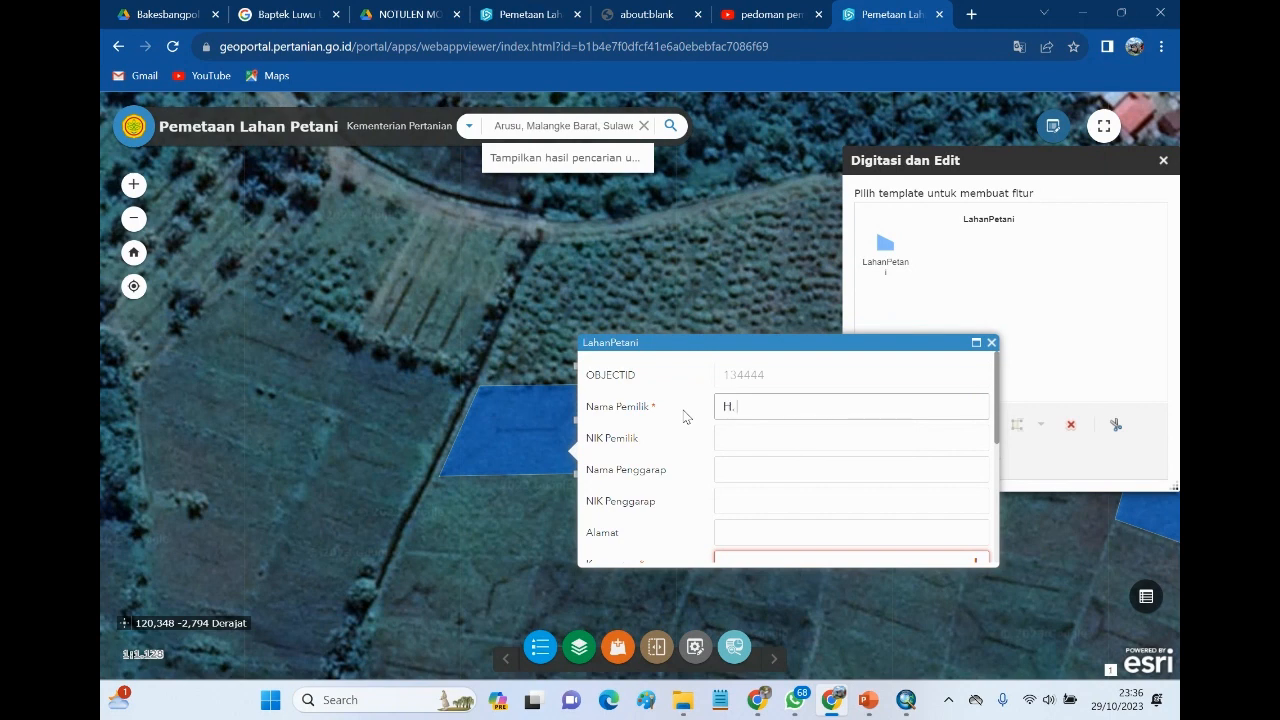
type(". Amiruddin")
key("Tab")
type("1234")
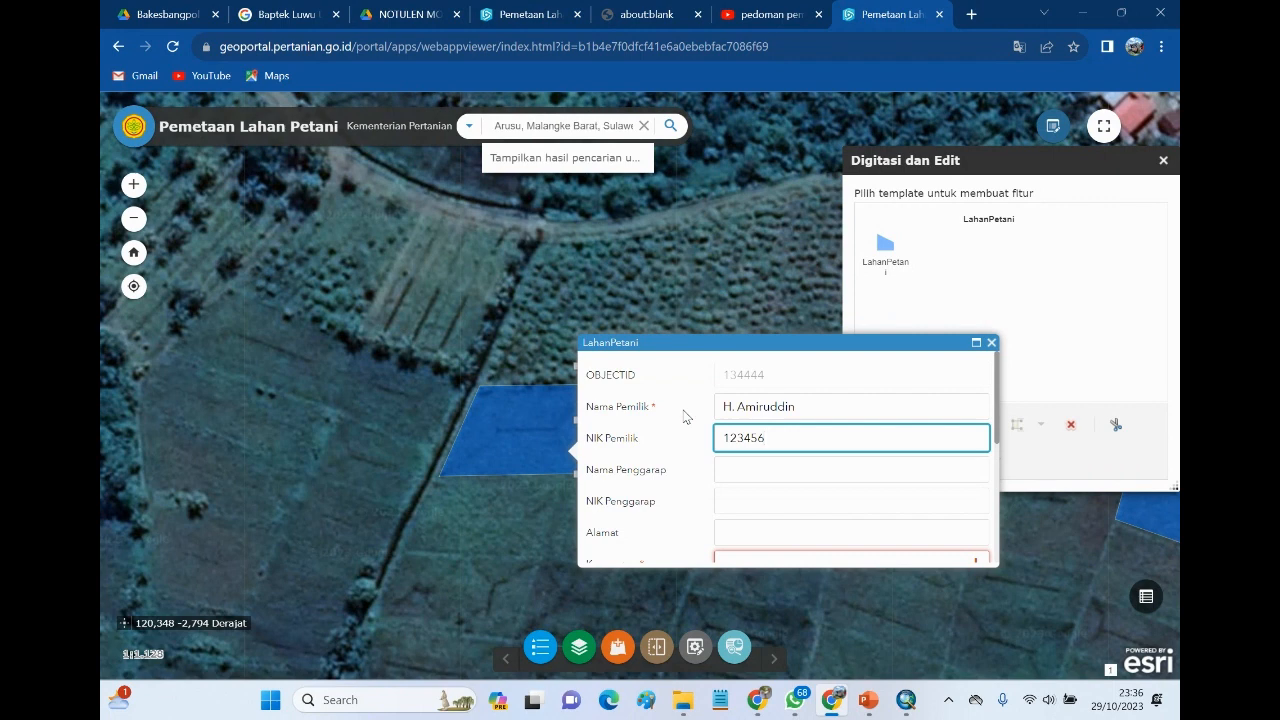
- Enter the cultivator's name as Nama Penggarap and the cultivator's identity number as NIK Penggarap
key("Tab")
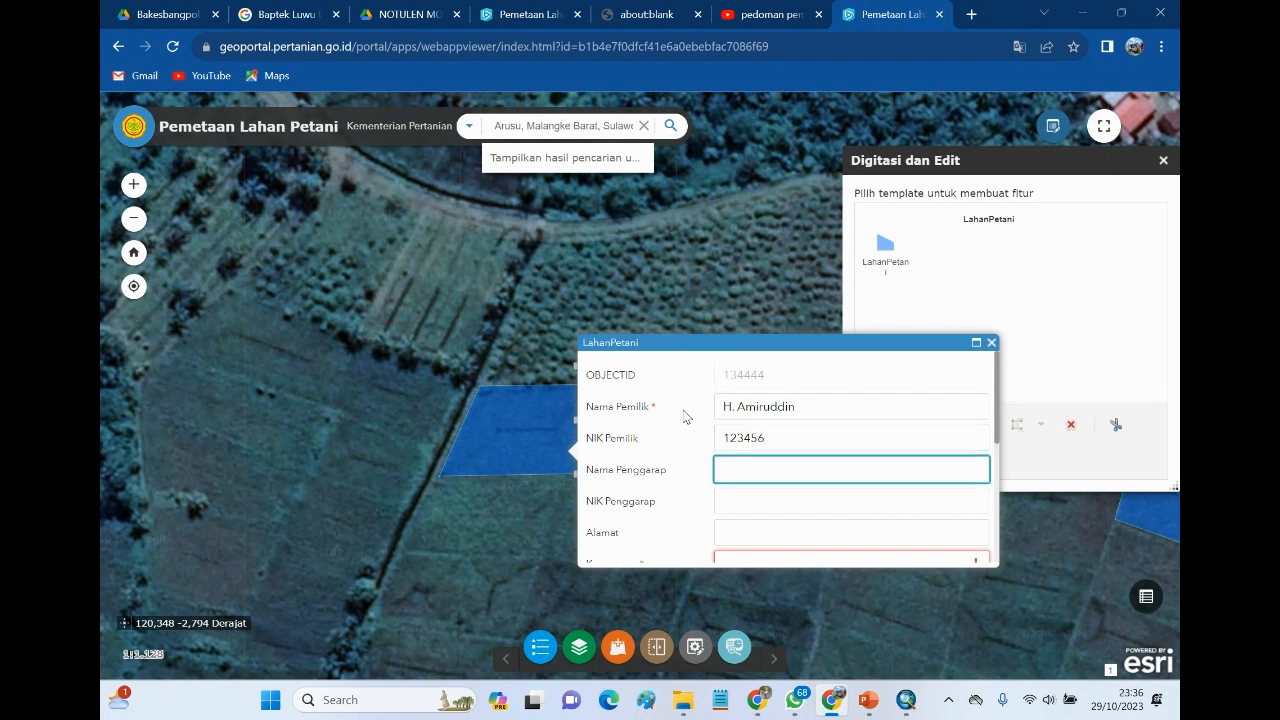
left_click(726, 468)
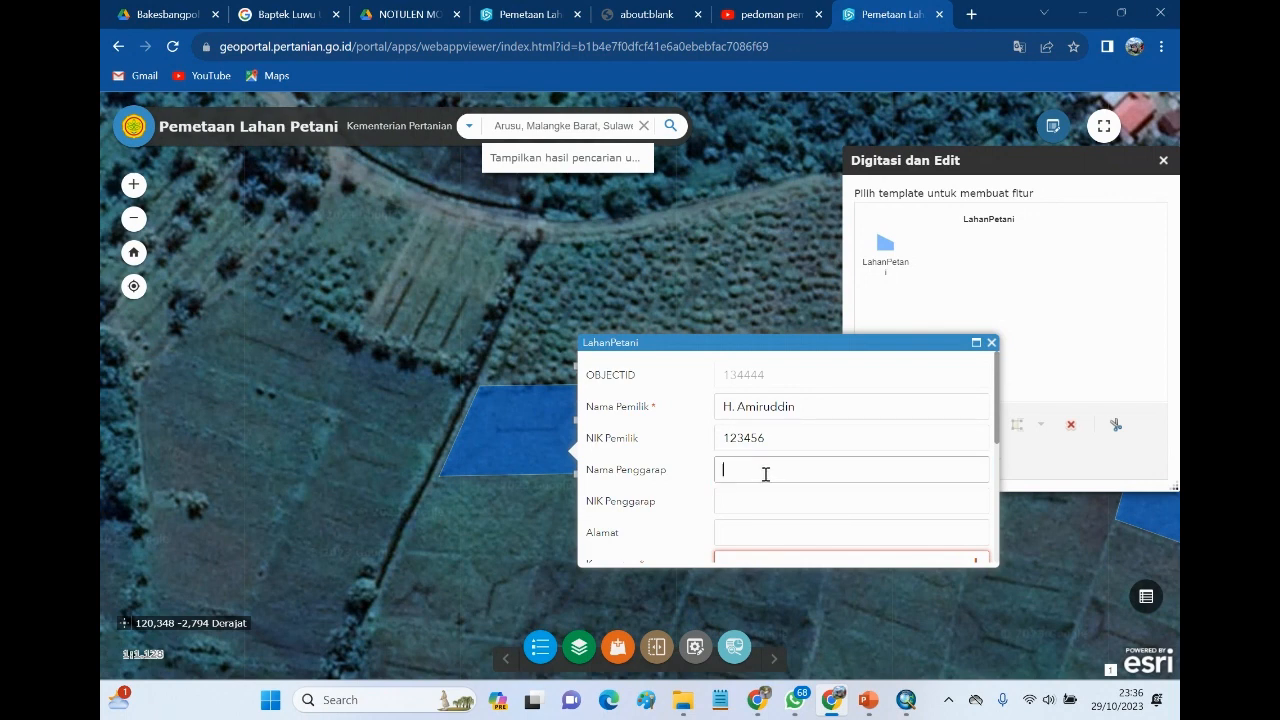
type("Kisman")
left_click(748, 503)
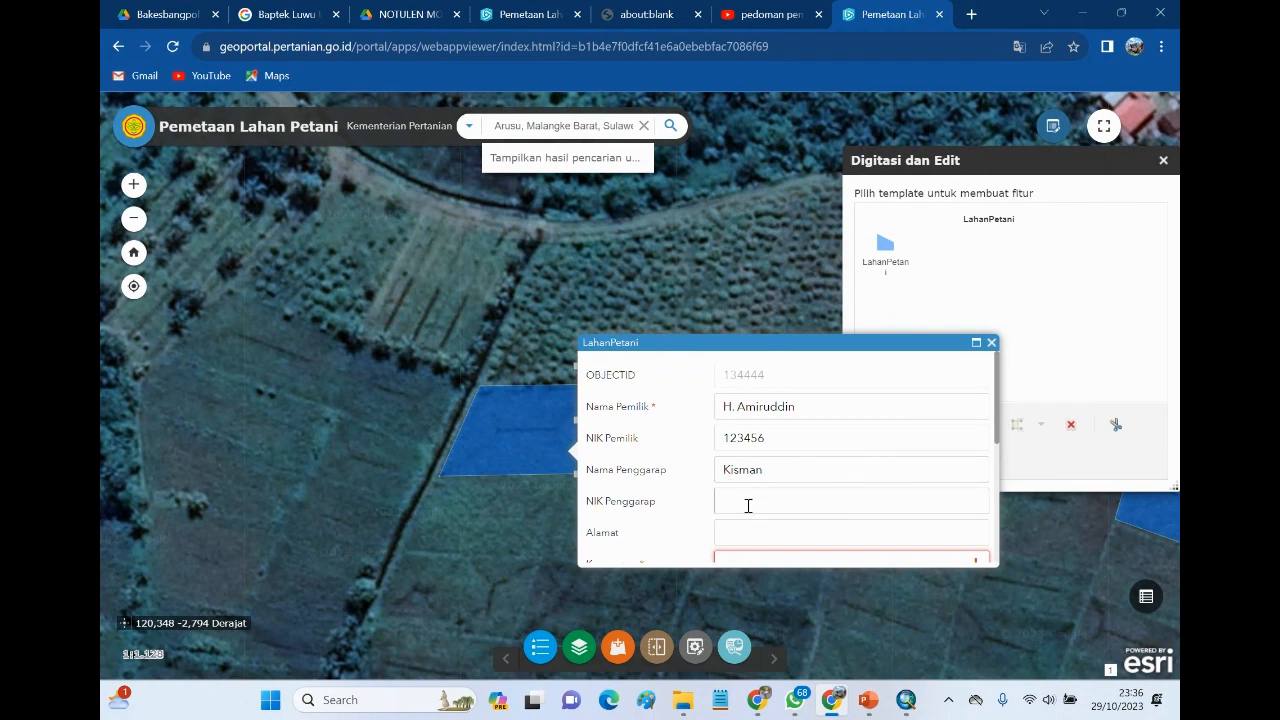
type("123456")
- Fill in the street address as Alamat, with Malangke Barat as Kecamatan and Arusu as Desa
scroll(800, 460, "down", 1)
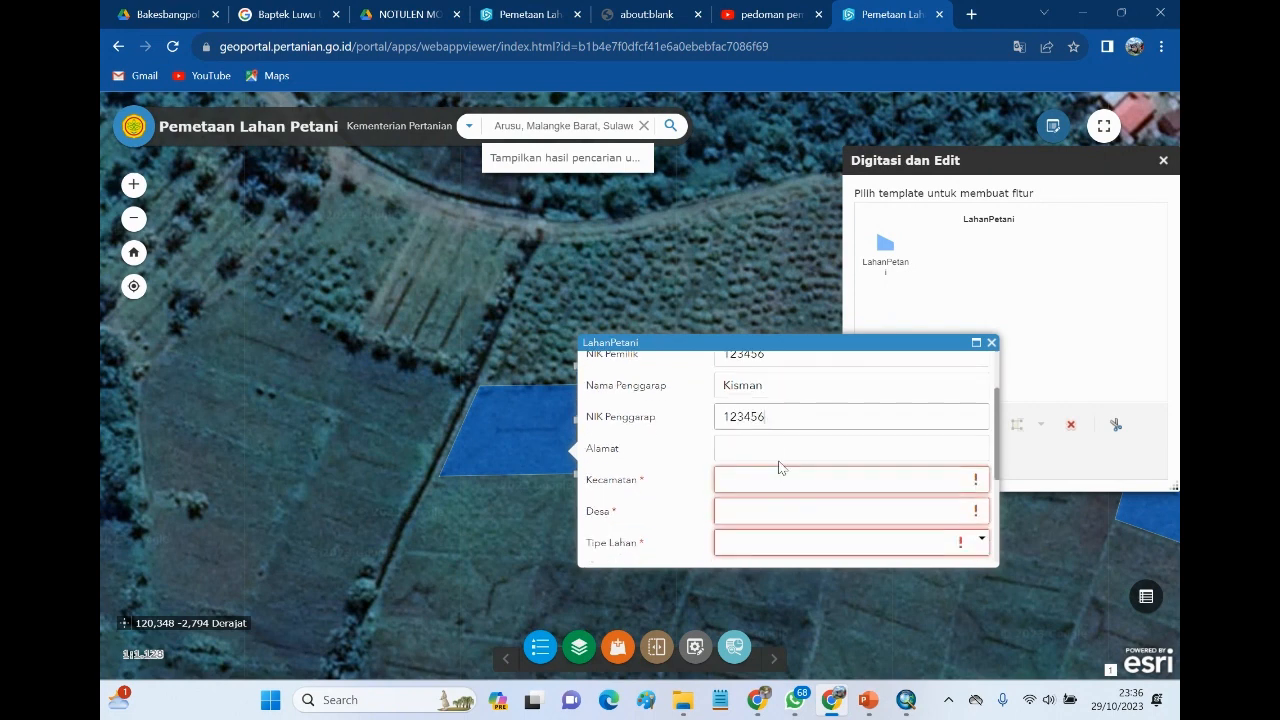
left_click(722, 452)
type("Lorong 2")
left_click(741, 480)
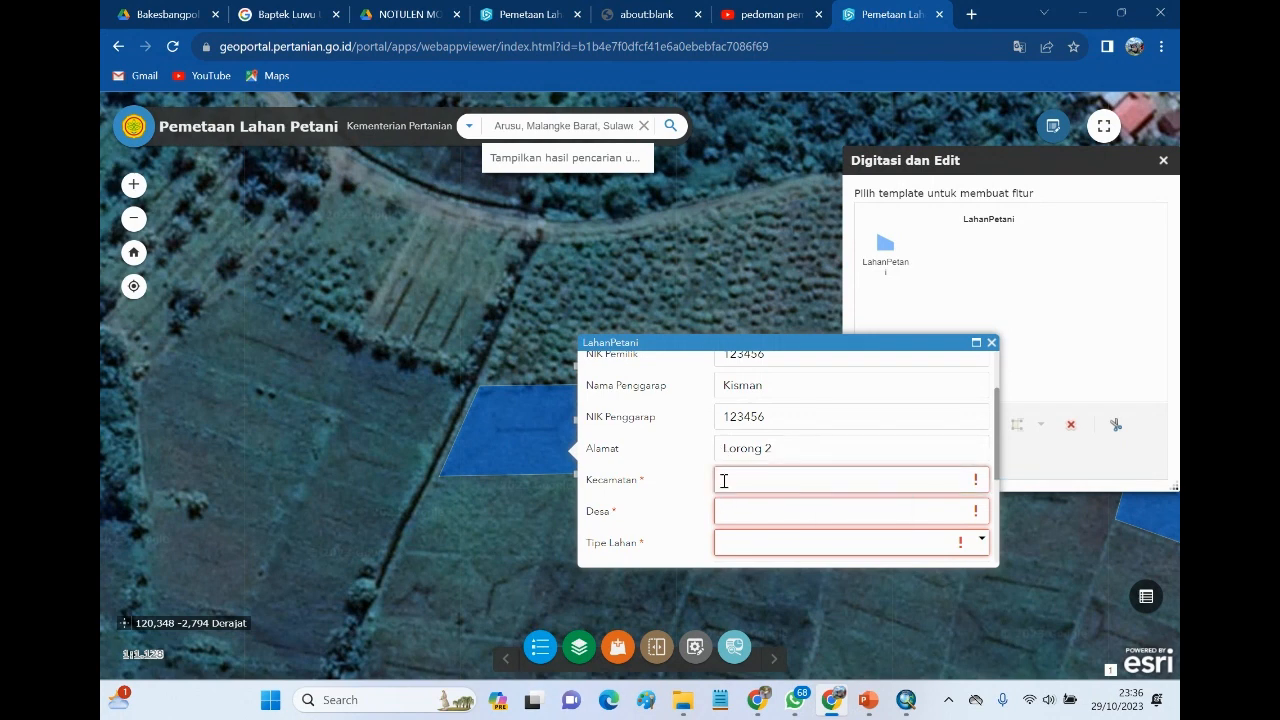
type("Malangke B")
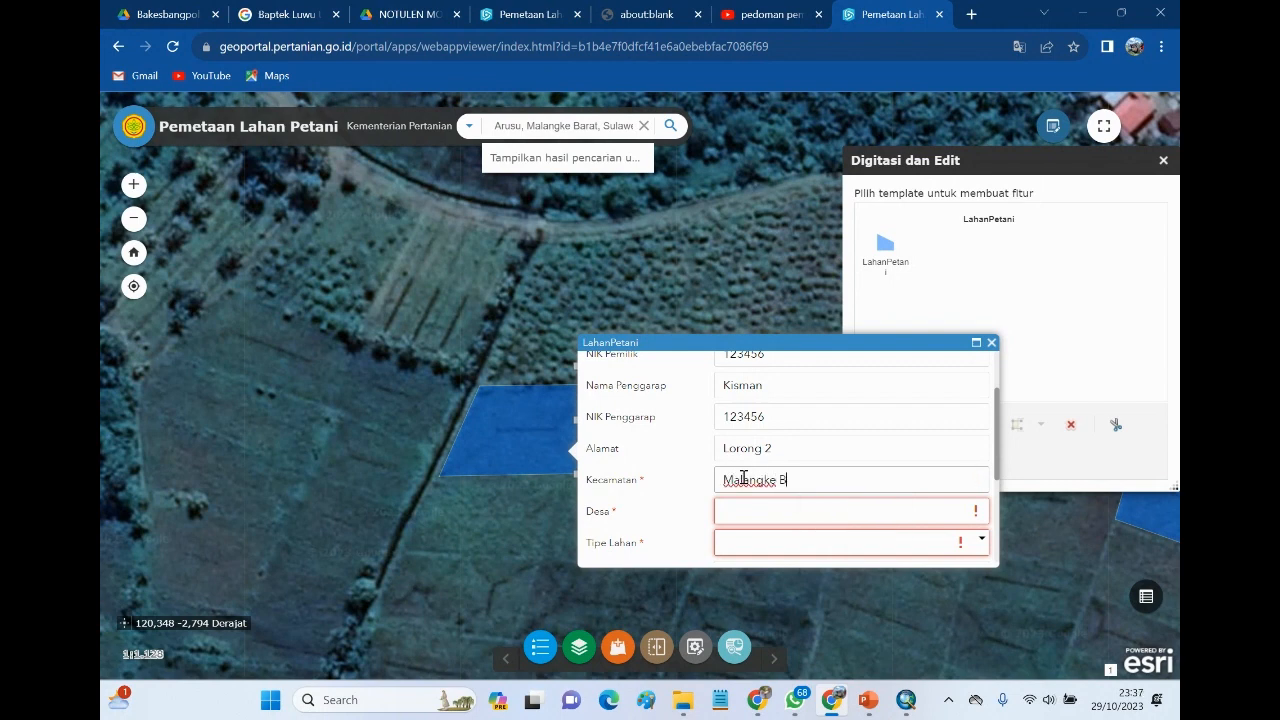
type("arat")
left_click(749, 507)
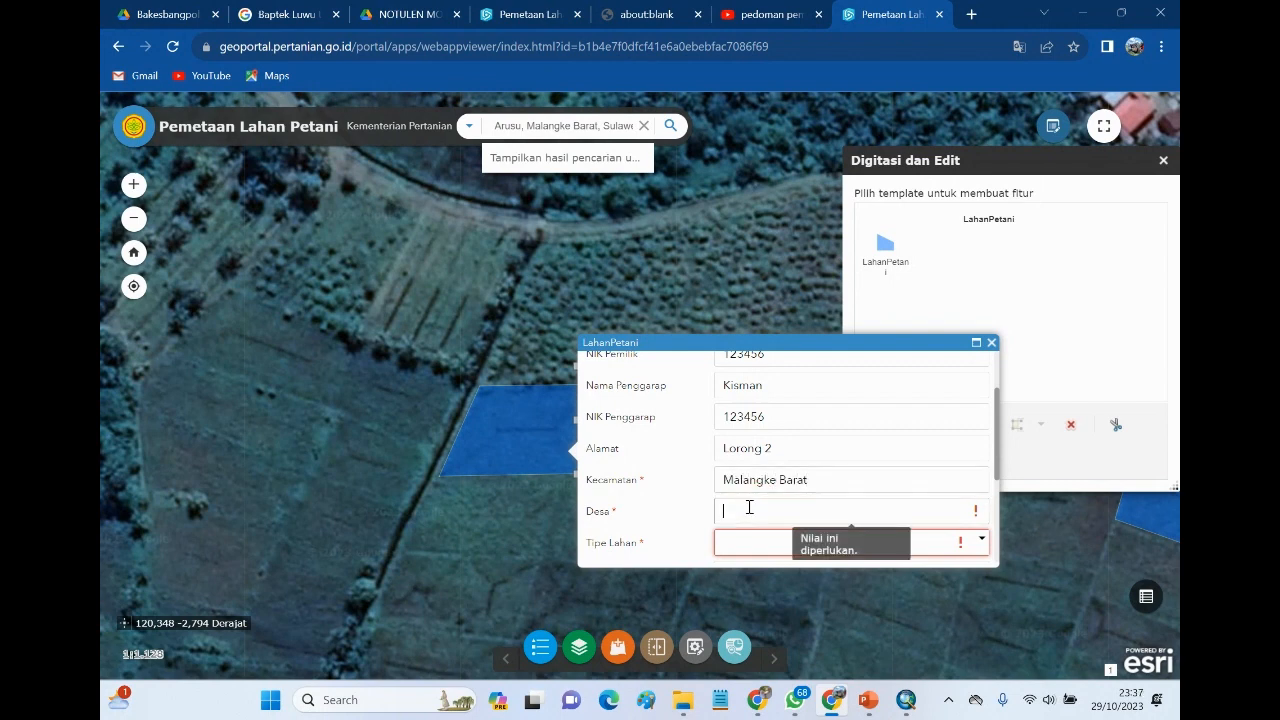
type("A")
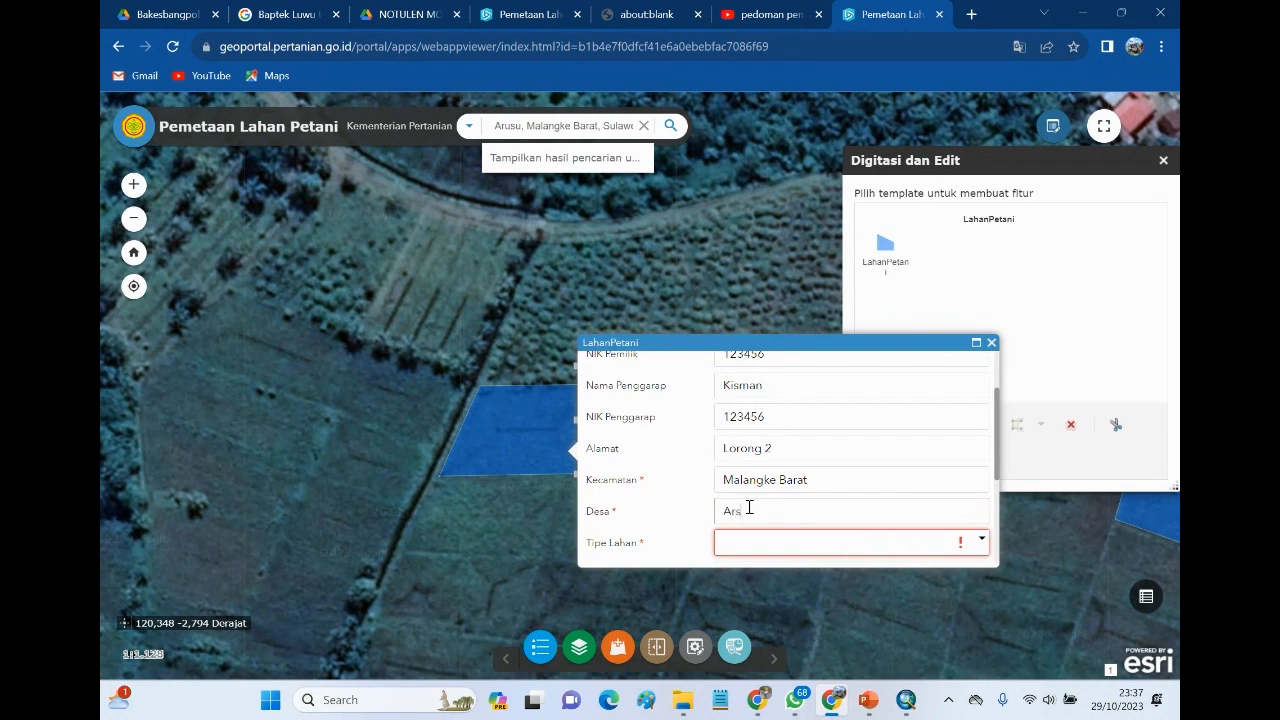
type("rusu")
- Set the parcel's Tipe Lahan to Sawah and enter KT. Bunga Arusu as Poktan
left_click(743, 543)
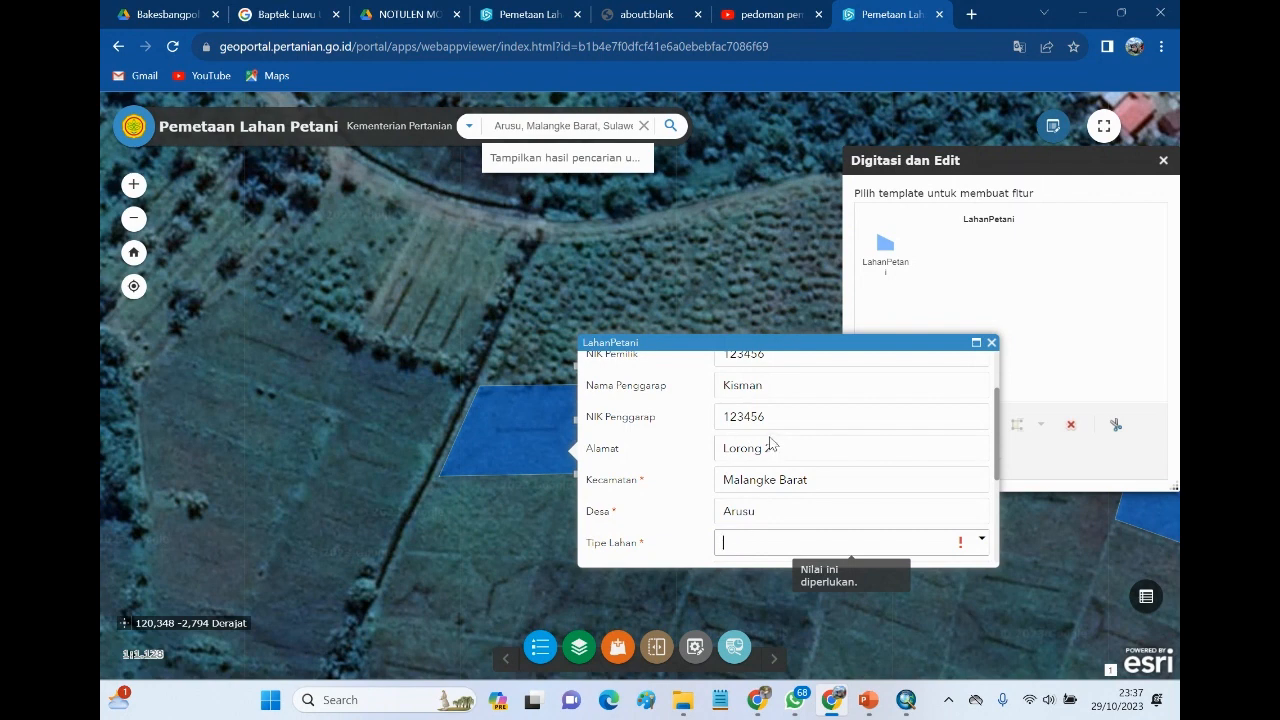
scroll(772, 440, "down", 1)
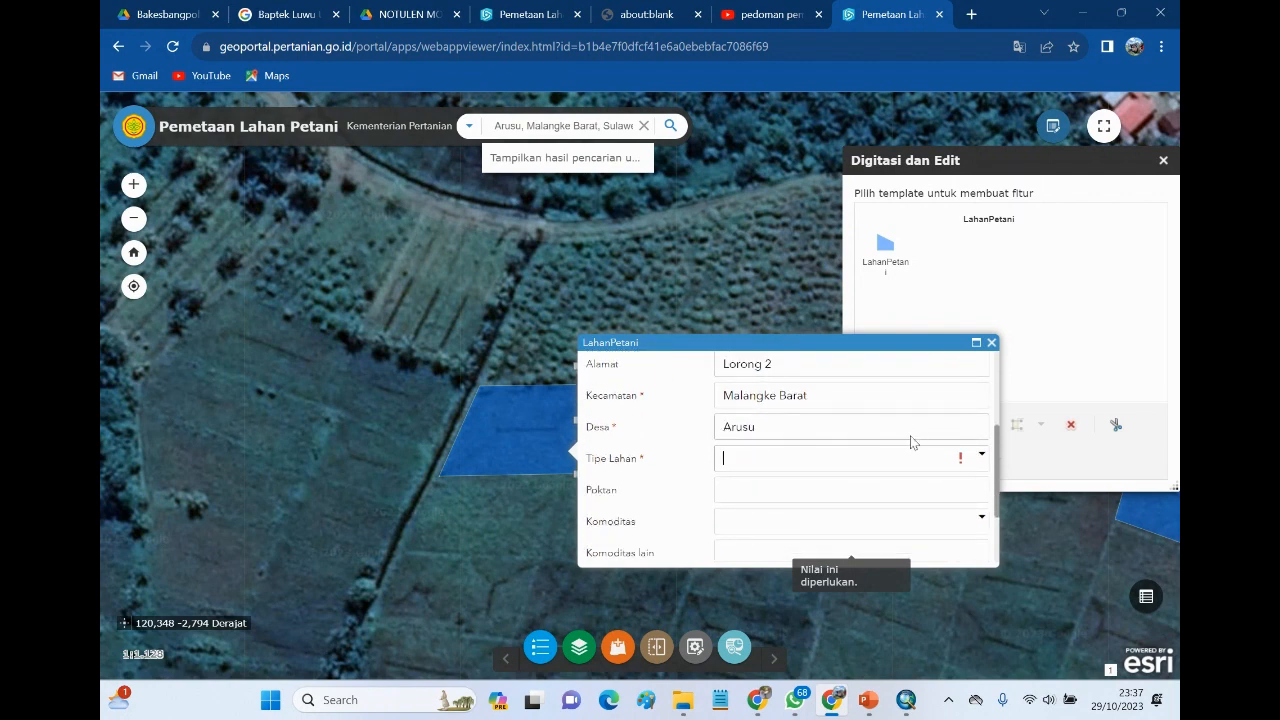
left_click(982, 458)
left_click(791, 490)
left_click(819, 493)
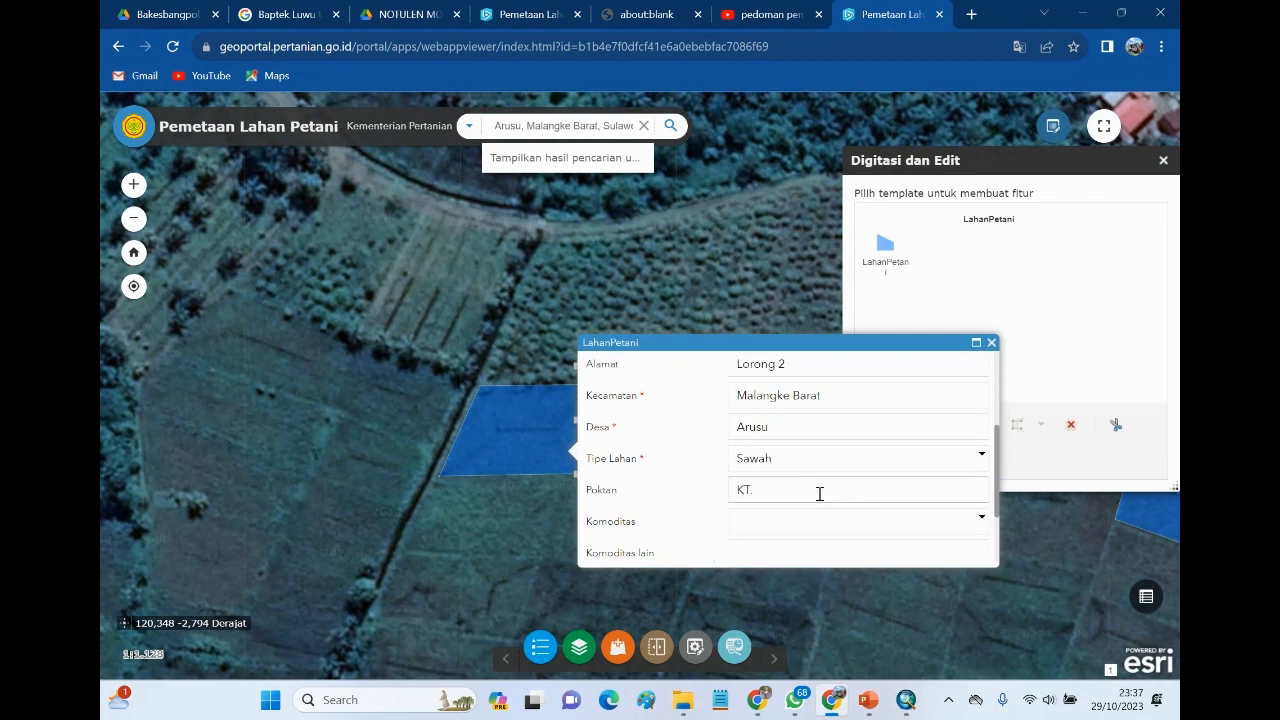
type("KT. Bunga Arusu")
- Choose Padi as the Komoditas of the adjoining parcel
left_click(806, 520)
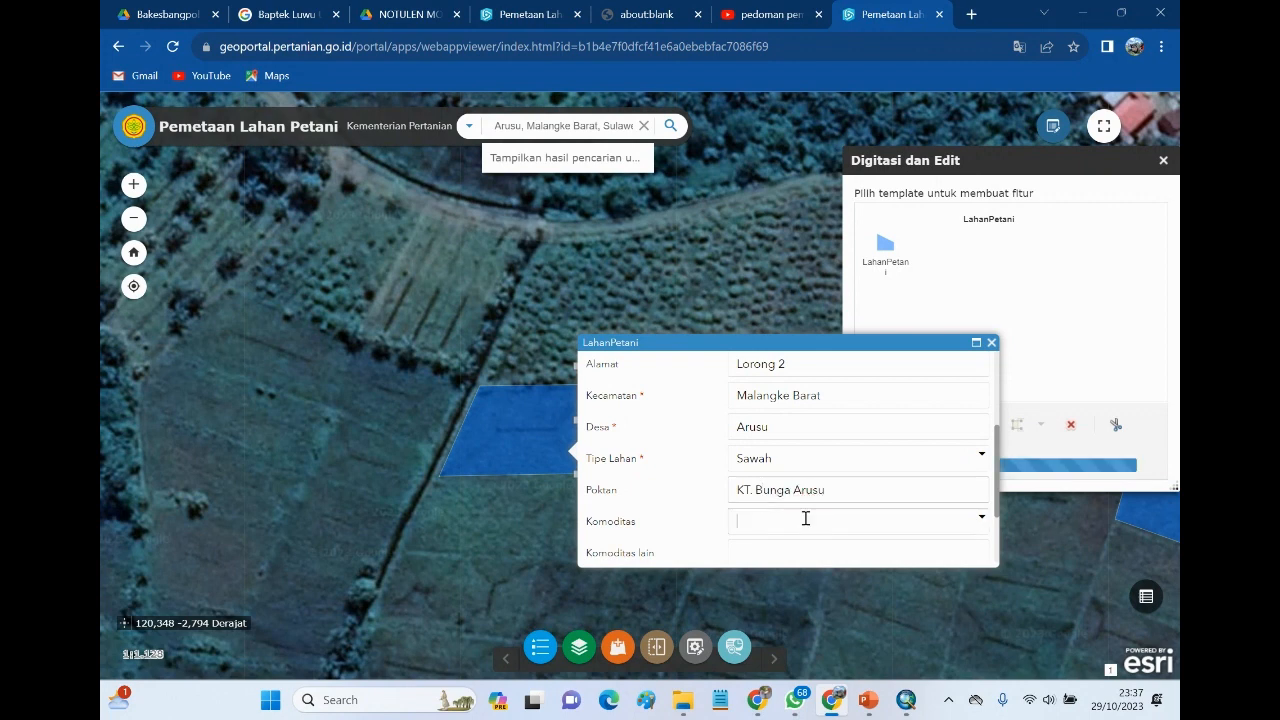
left_click(979, 520)
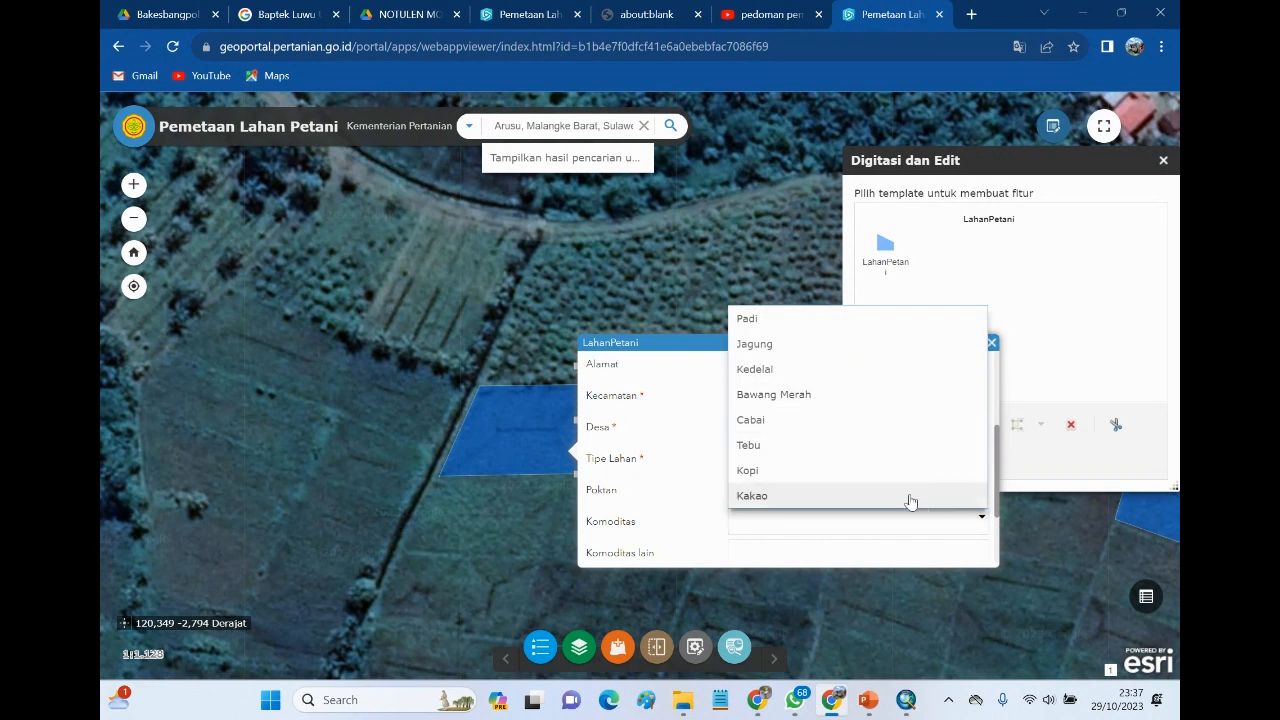
left_click(766, 322)
- Enter the extension officer's name as Nama Penyuluh for the adjoining parcel and close its attribute form
scroll(770, 460, "down", 2)
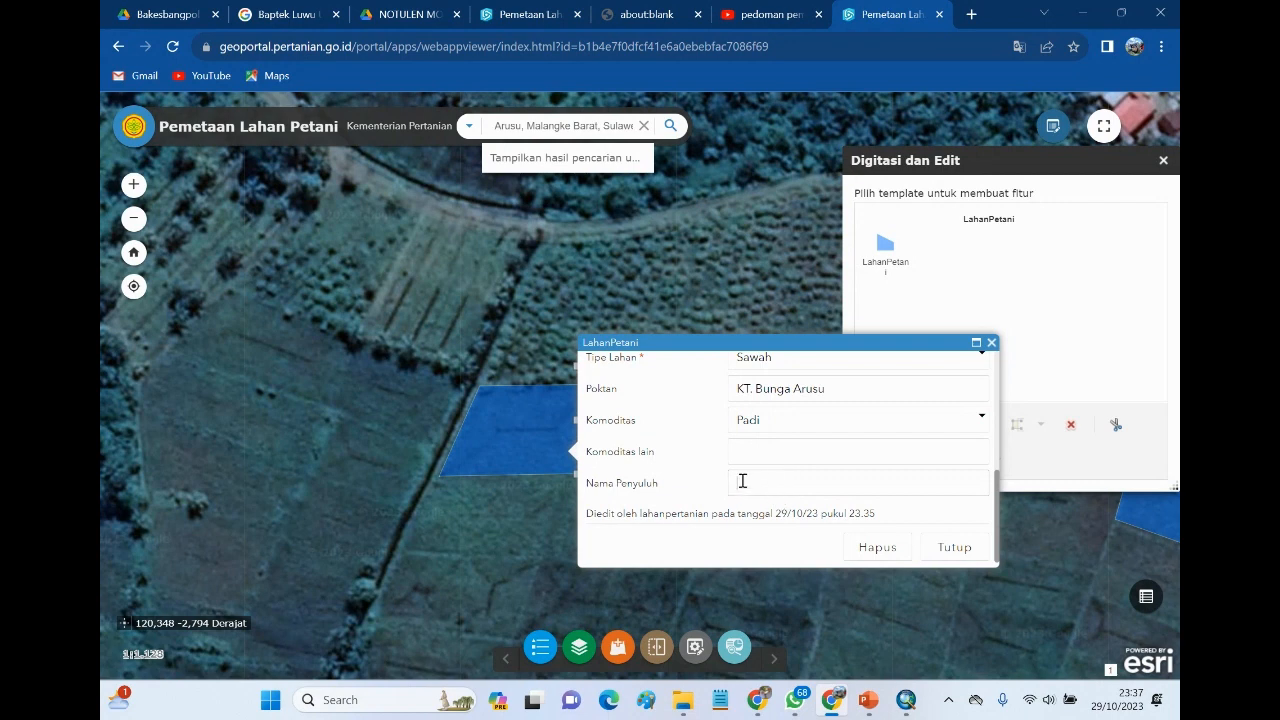
type("rwan")
left_click(952, 546)
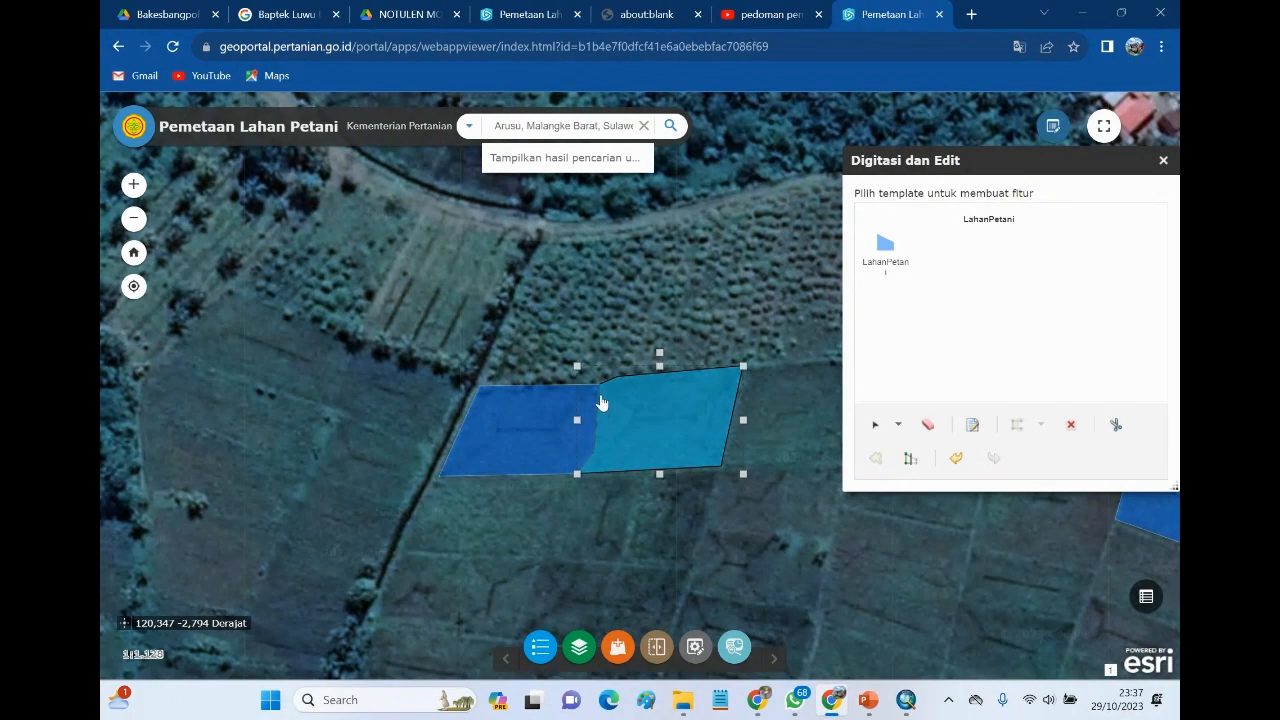
- Choose the LahanPetani template with the auto-complete polygon drawing option, and move the Digitasi dan Edit window clear of the parcels
scroll(597, 393, "up", 1)
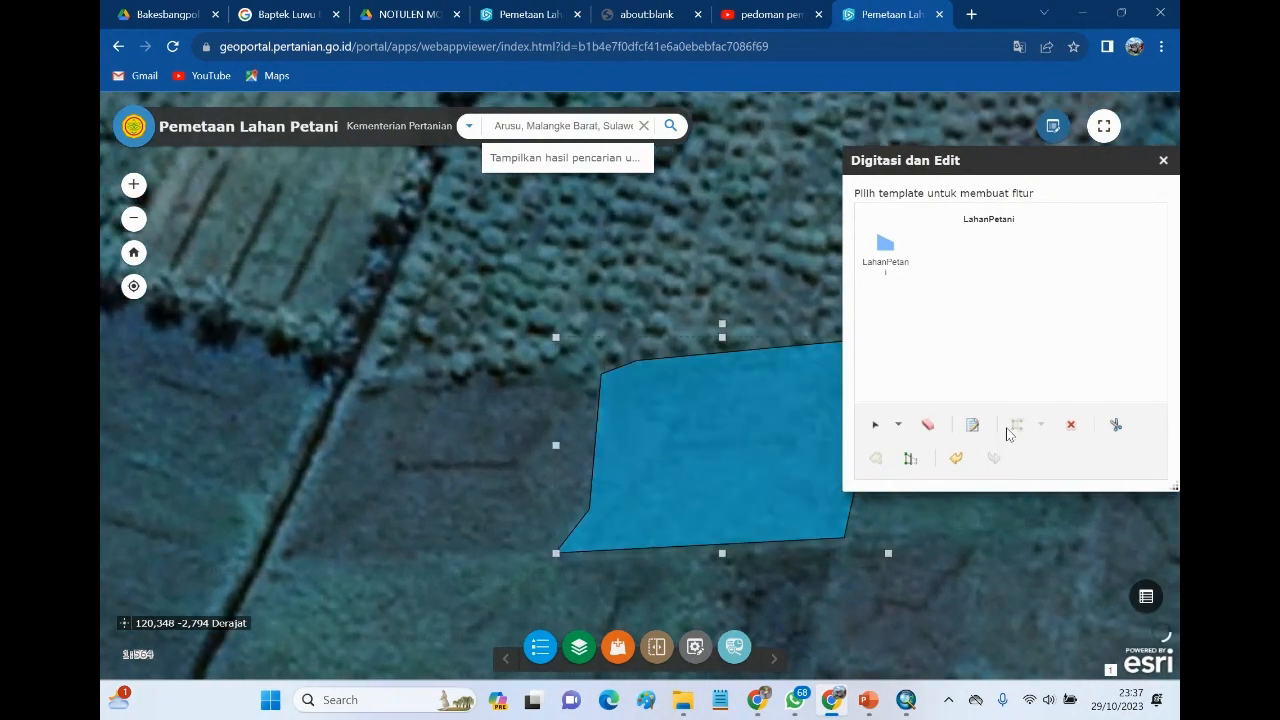
left_click(900, 250)
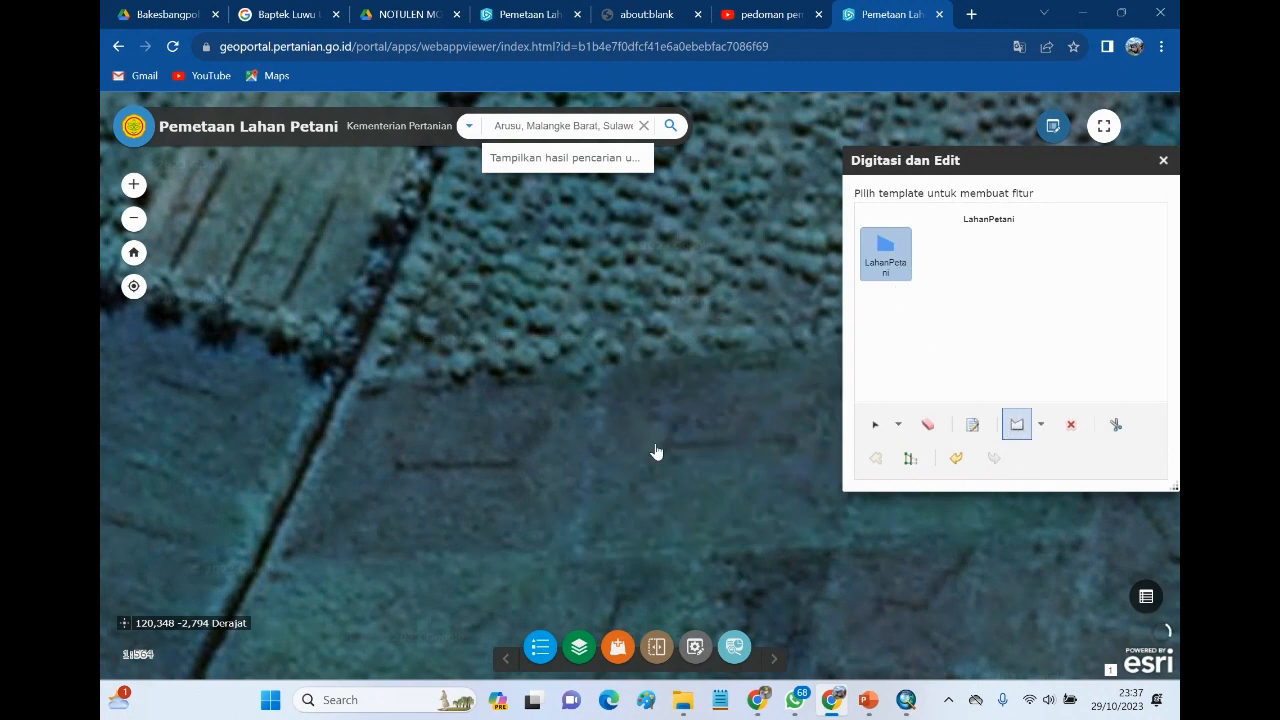
scroll(694, 509, "down", 1)
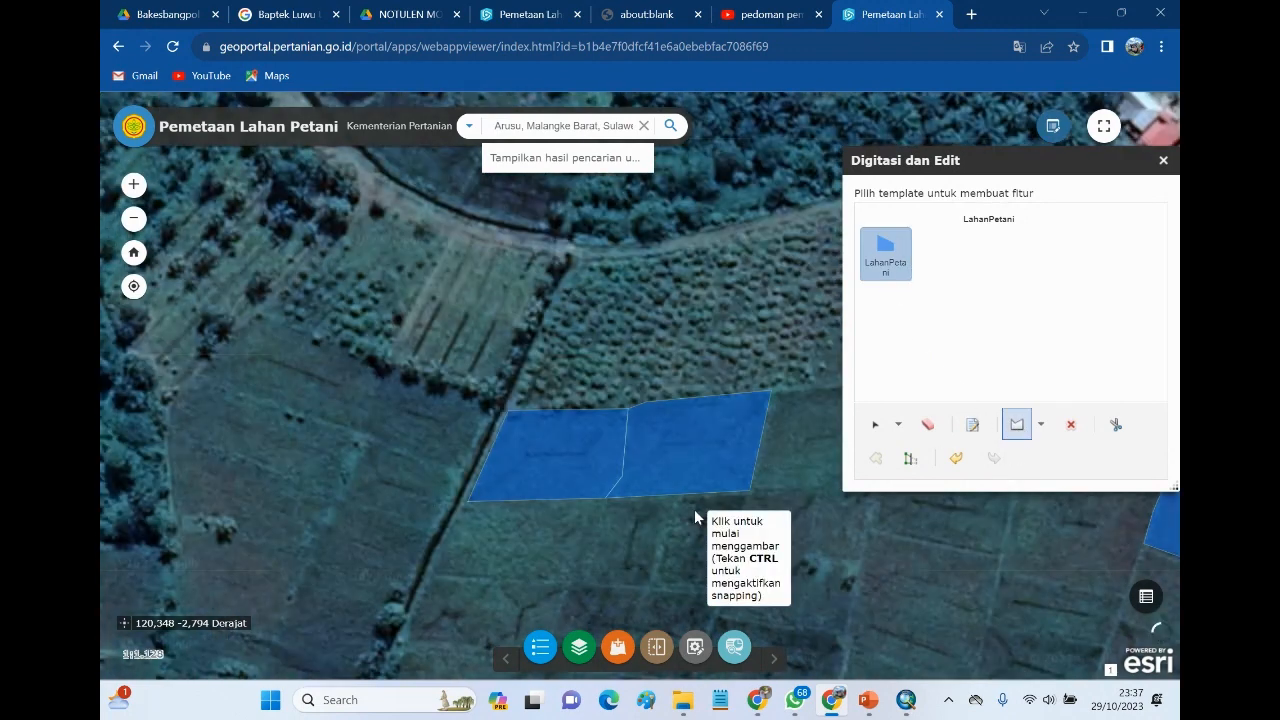
left_click(1040, 424)
left_click(940, 481)
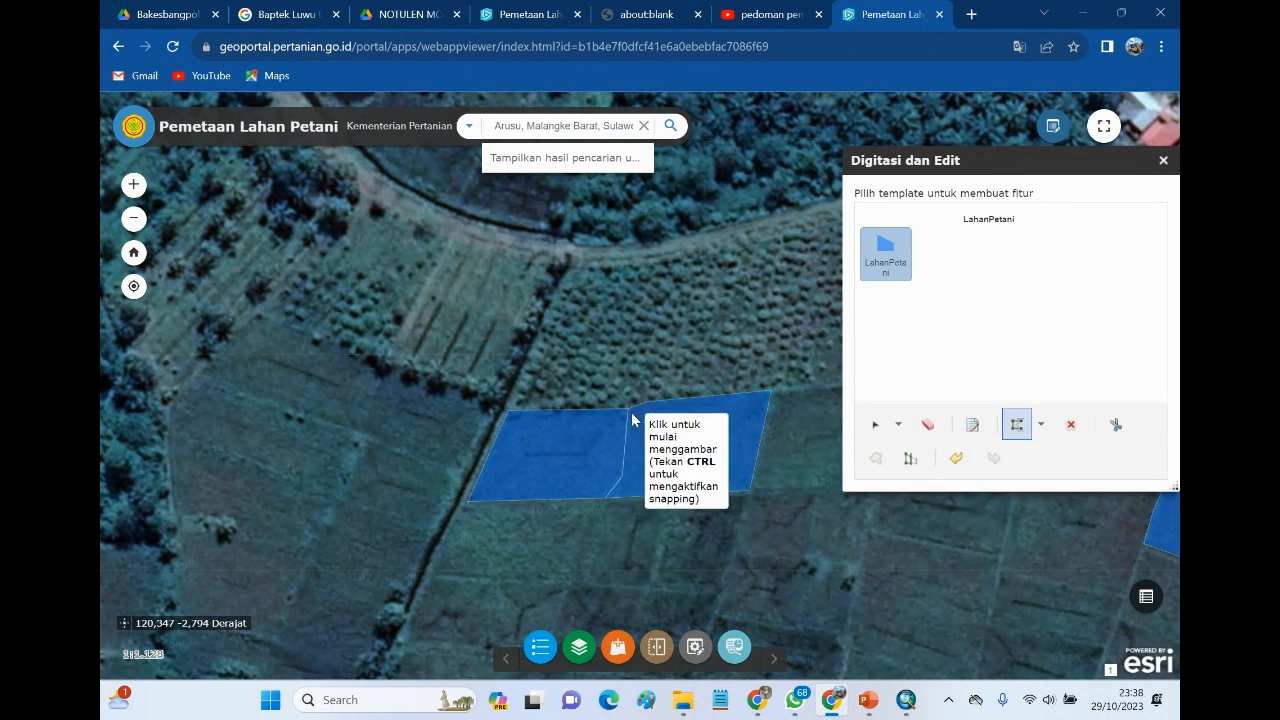
left_click(862, 703)
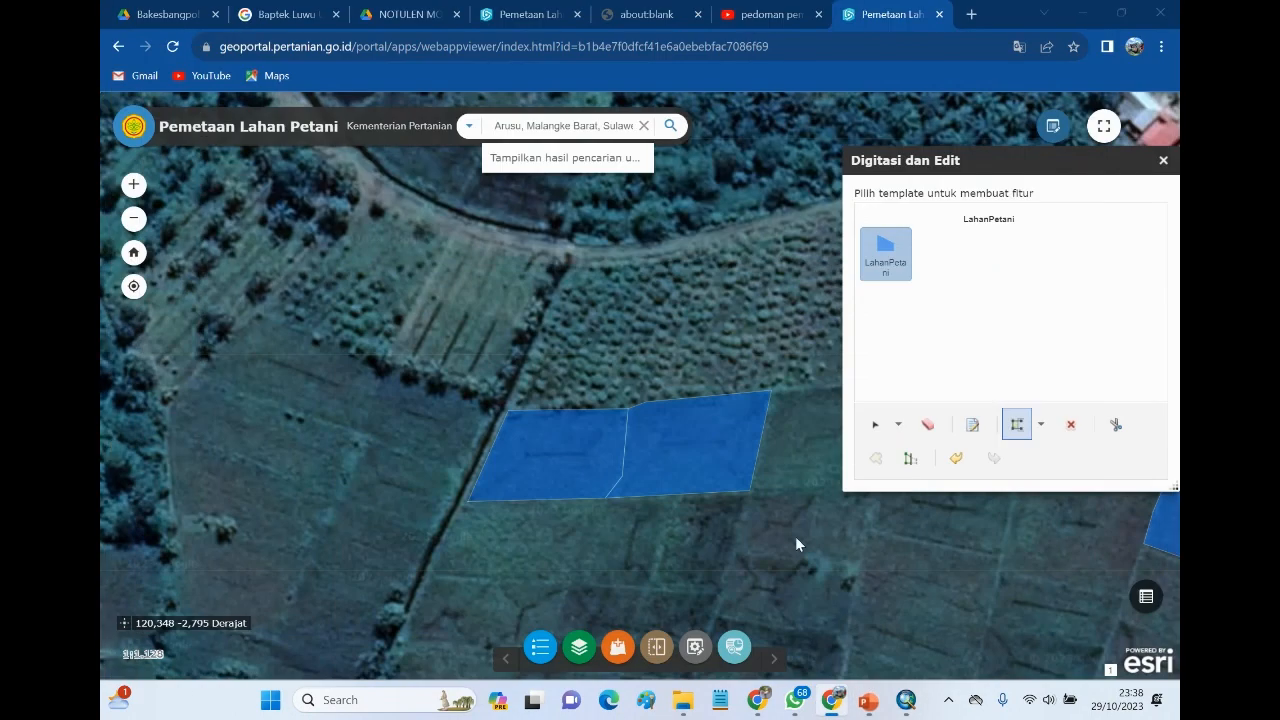
left_click(868, 700)
mouse_move(1057, 157)
left_mouse_down()
mouse_move(1077, 203)
mouse_move(1138, 218)
left_mouse_up()
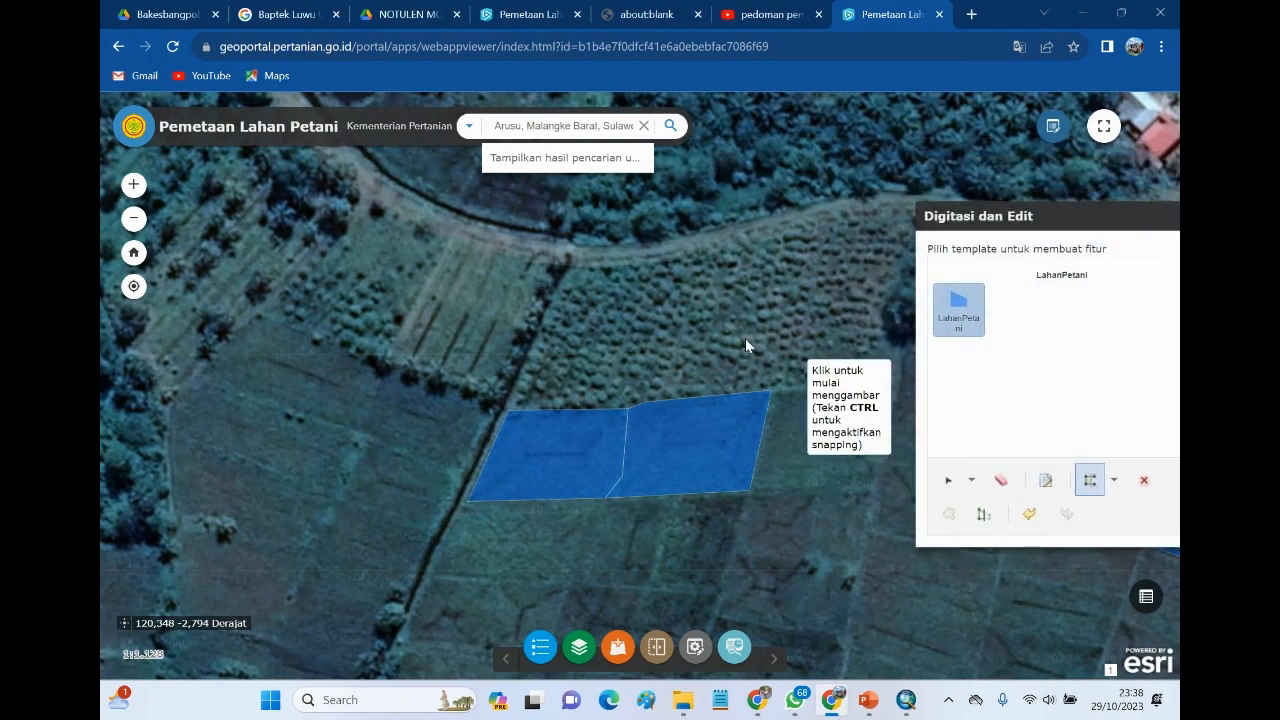
left_click_drag(746, 341, 600, 314)
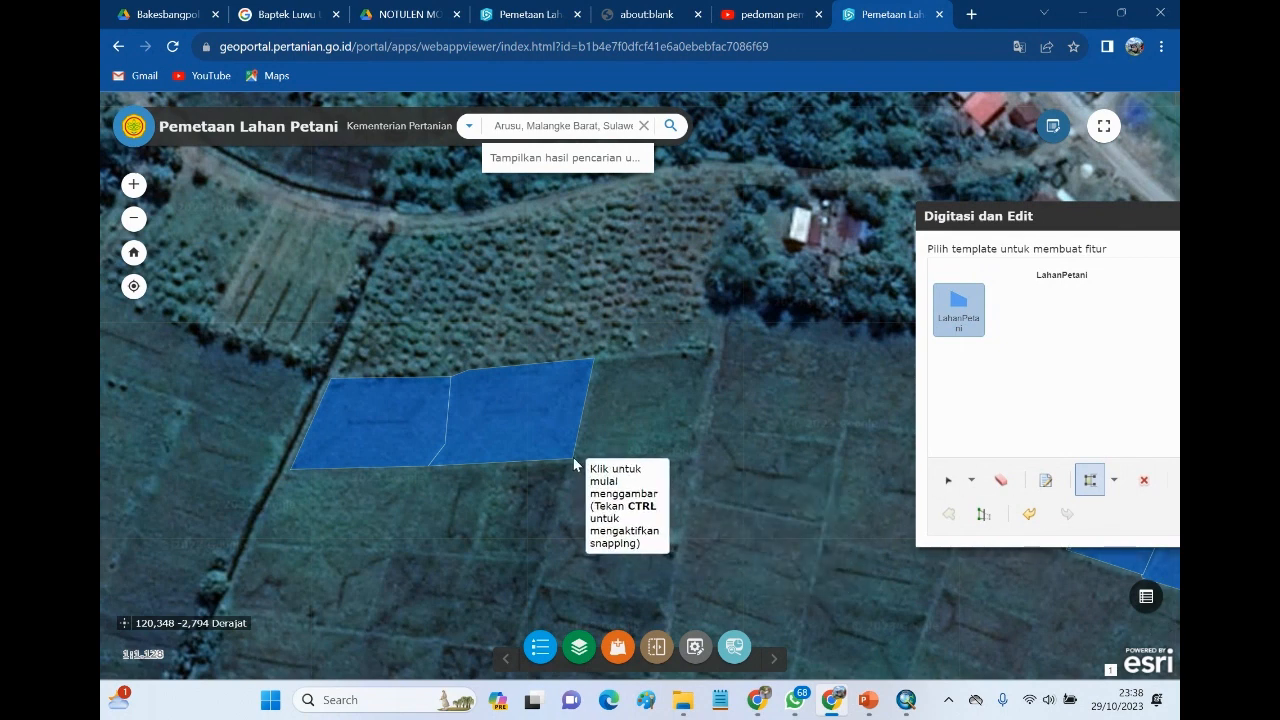
- Draw a third parcel east of the second, starting and ending inside the second parcel so that the two share a boundary
left_click(553, 429)
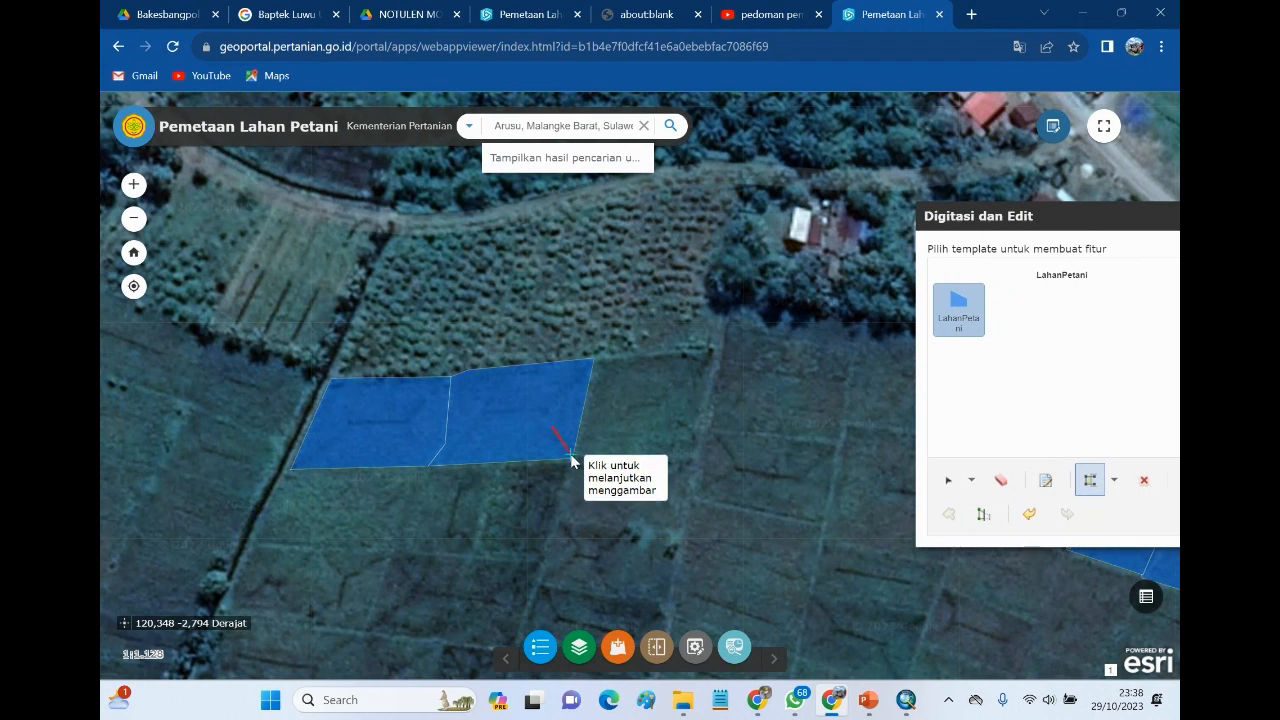
left_click(571, 459)
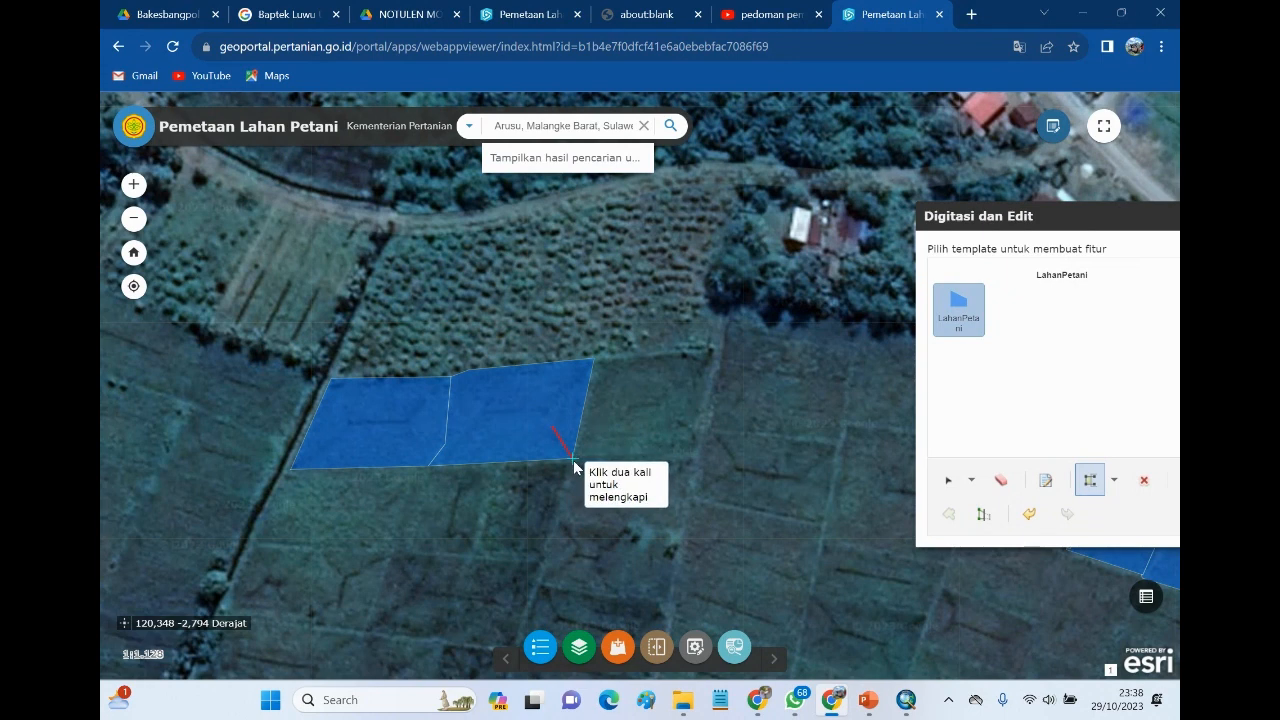
left_click(697, 455)
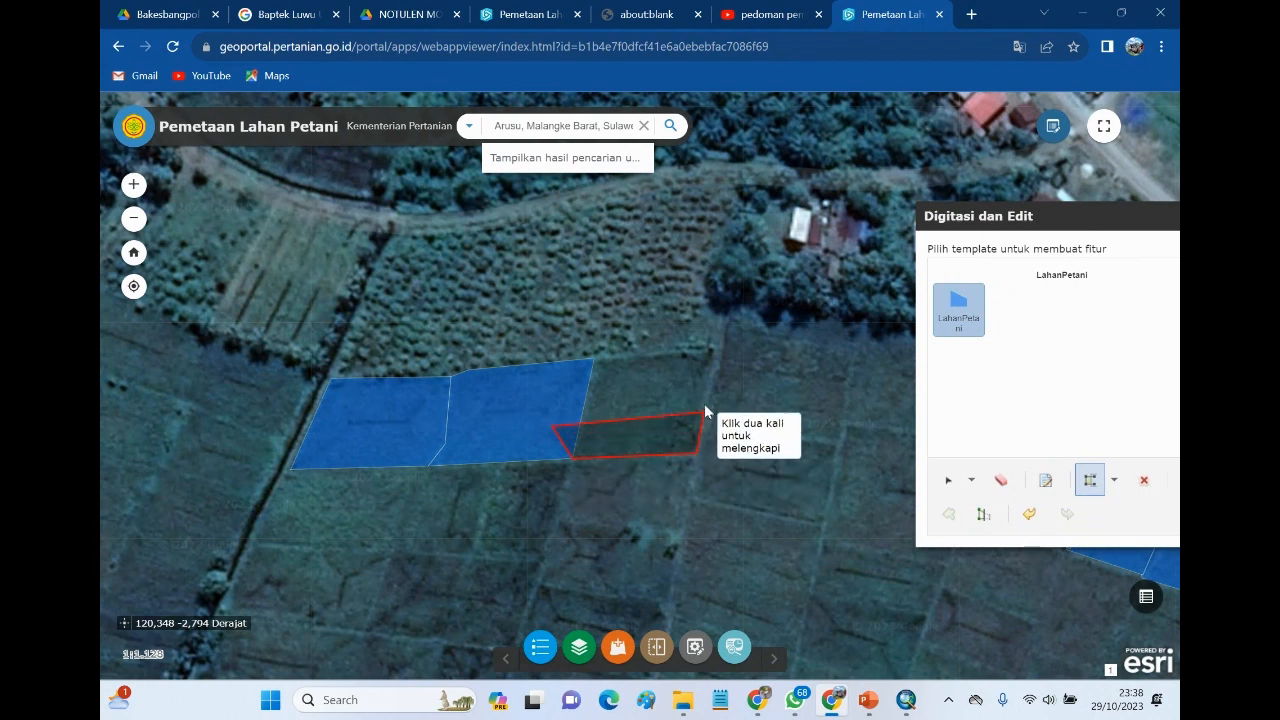
left_click(724, 327)
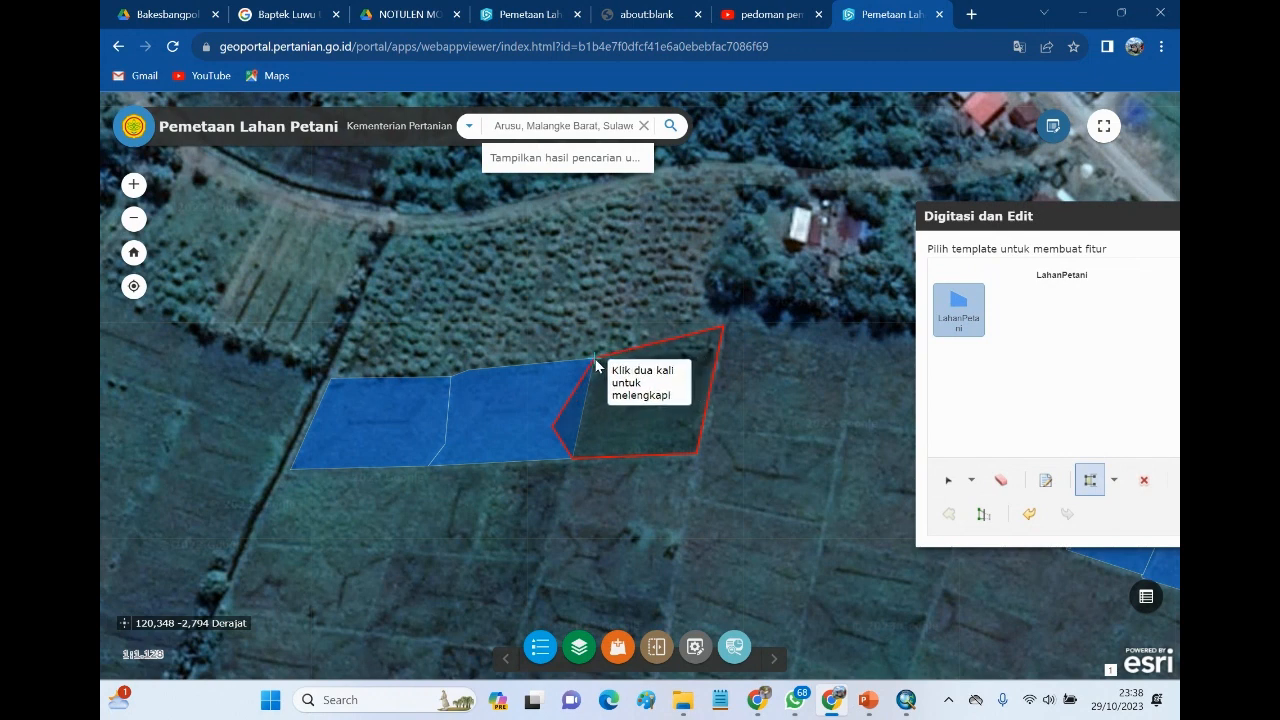
left_click(595, 360)
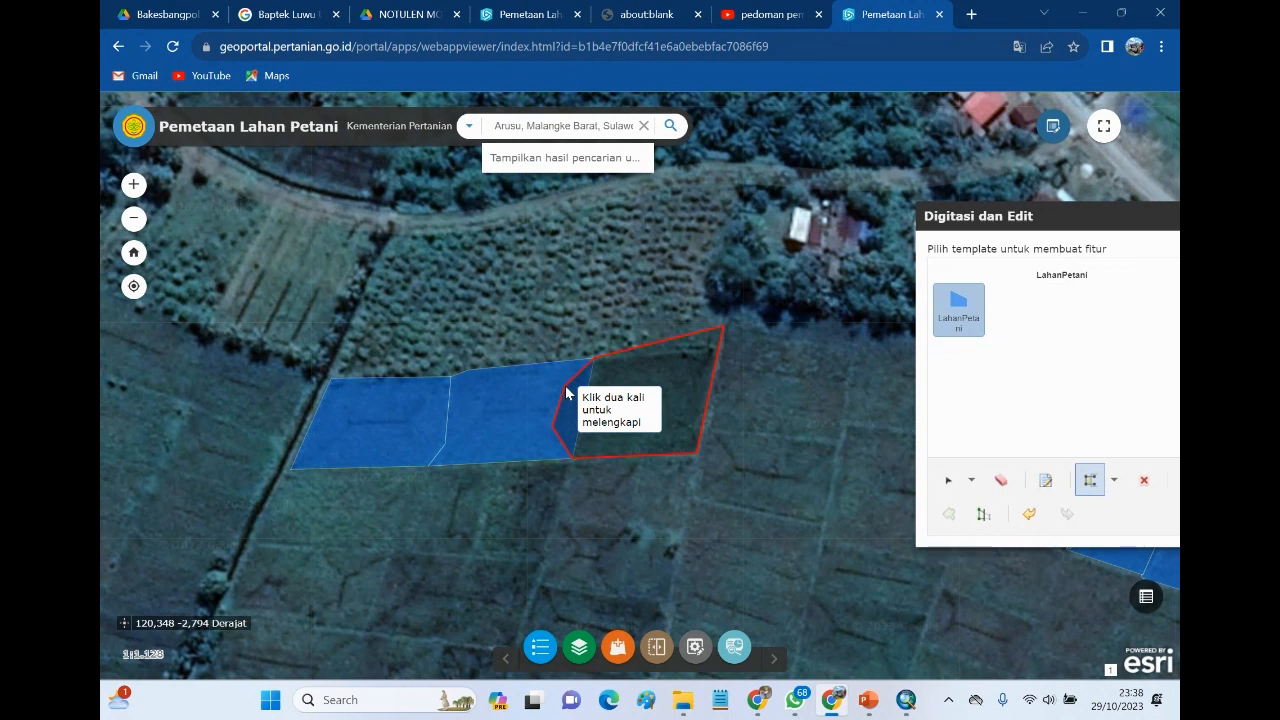
double_click(567, 390)
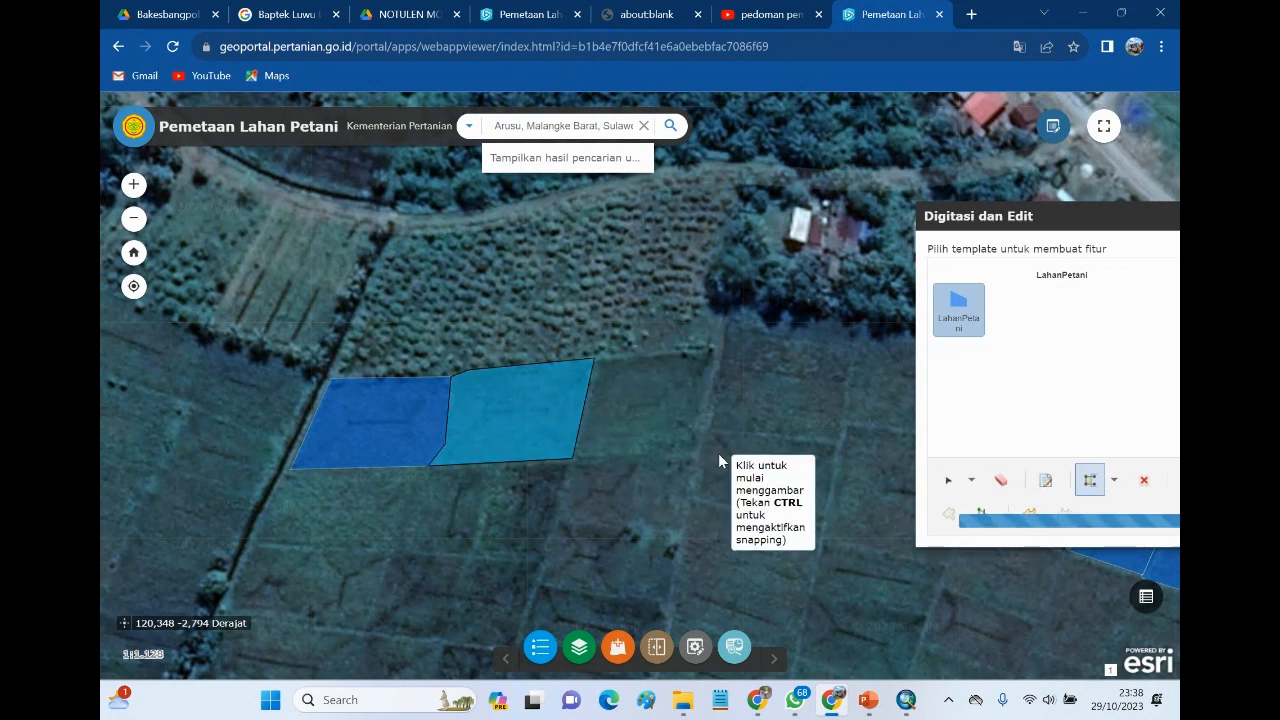
- Enter the owner's name and NIK, the cultivator's name and NIK, and the street address for the third parcel
left_click(746, 376)
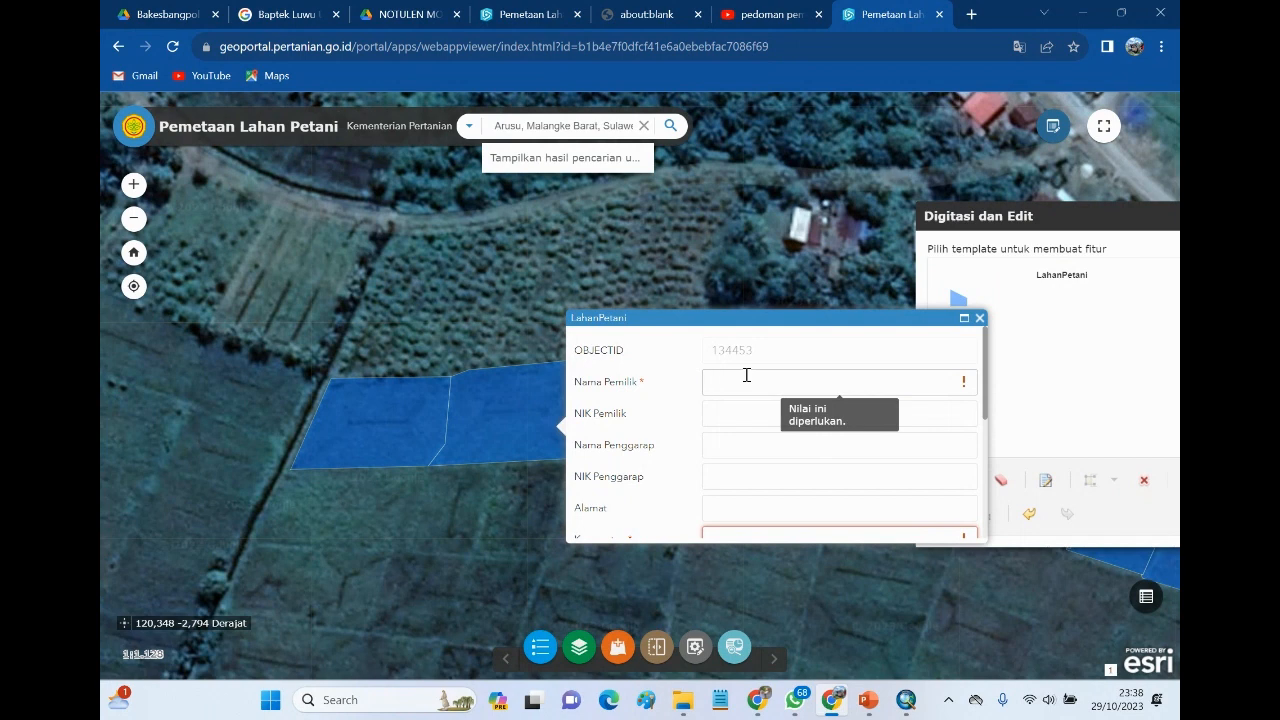
type("Rudi")
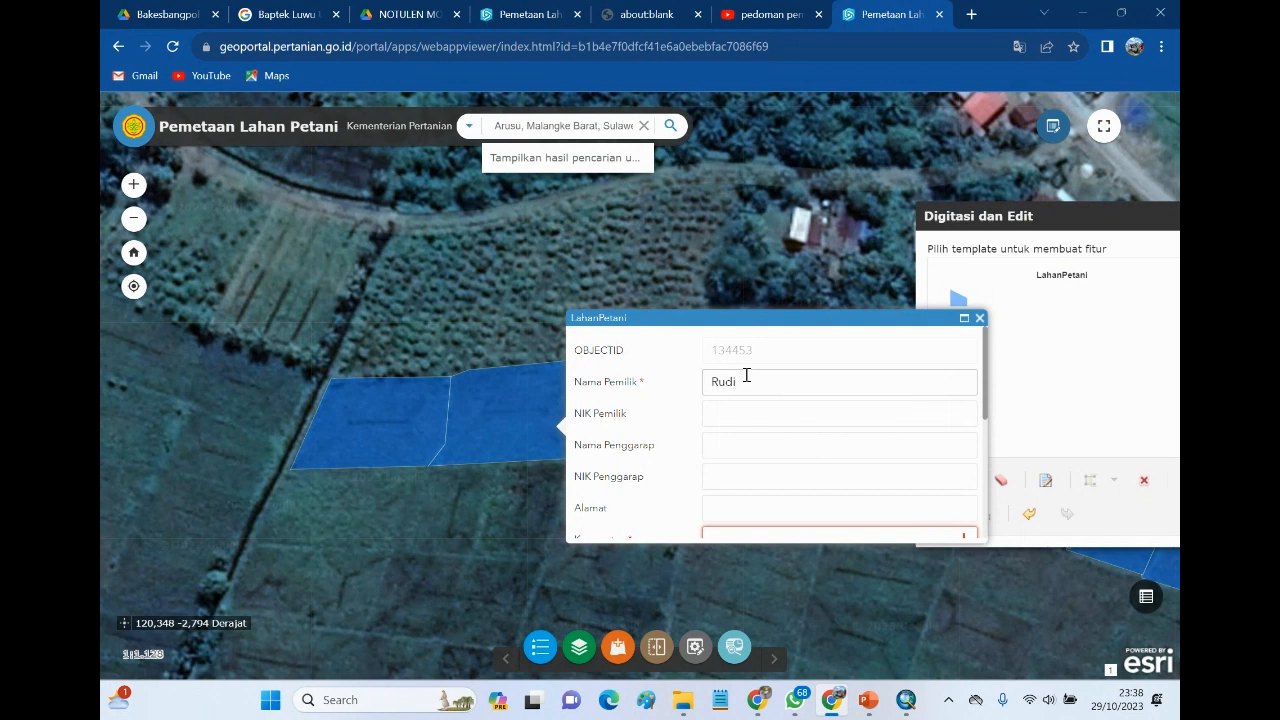
left_click(755, 405)
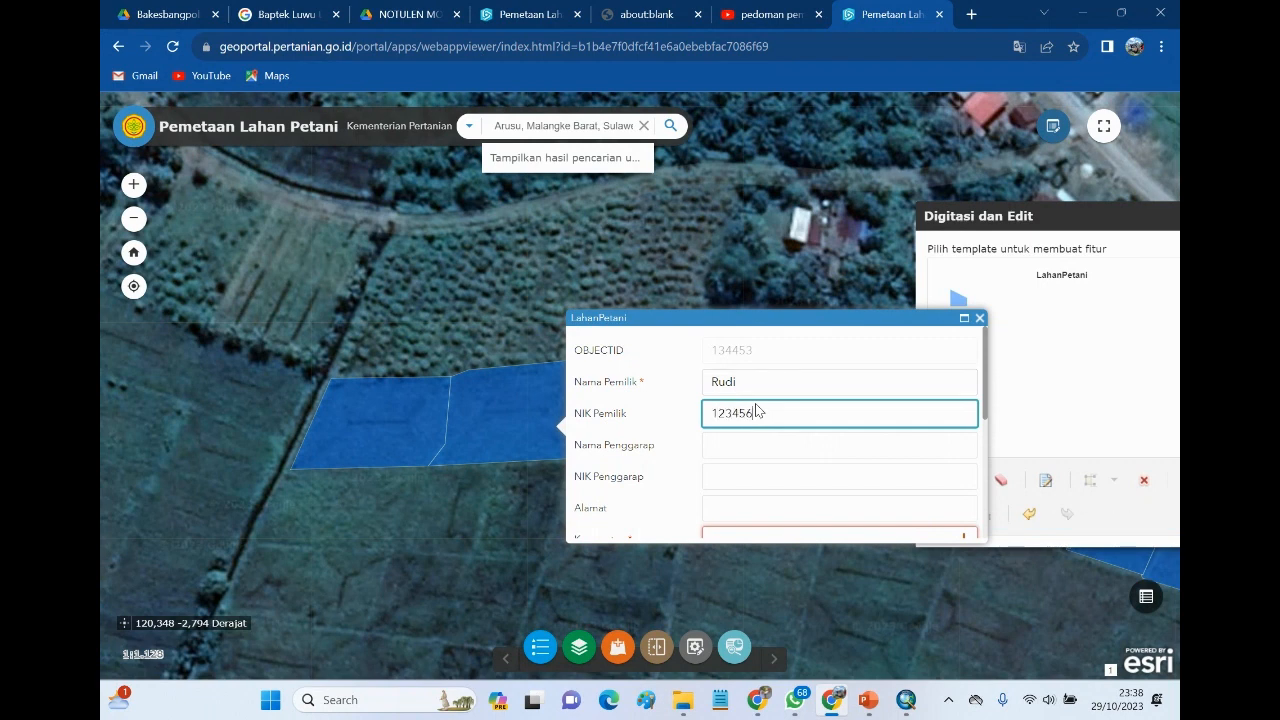
left_click(793, 442)
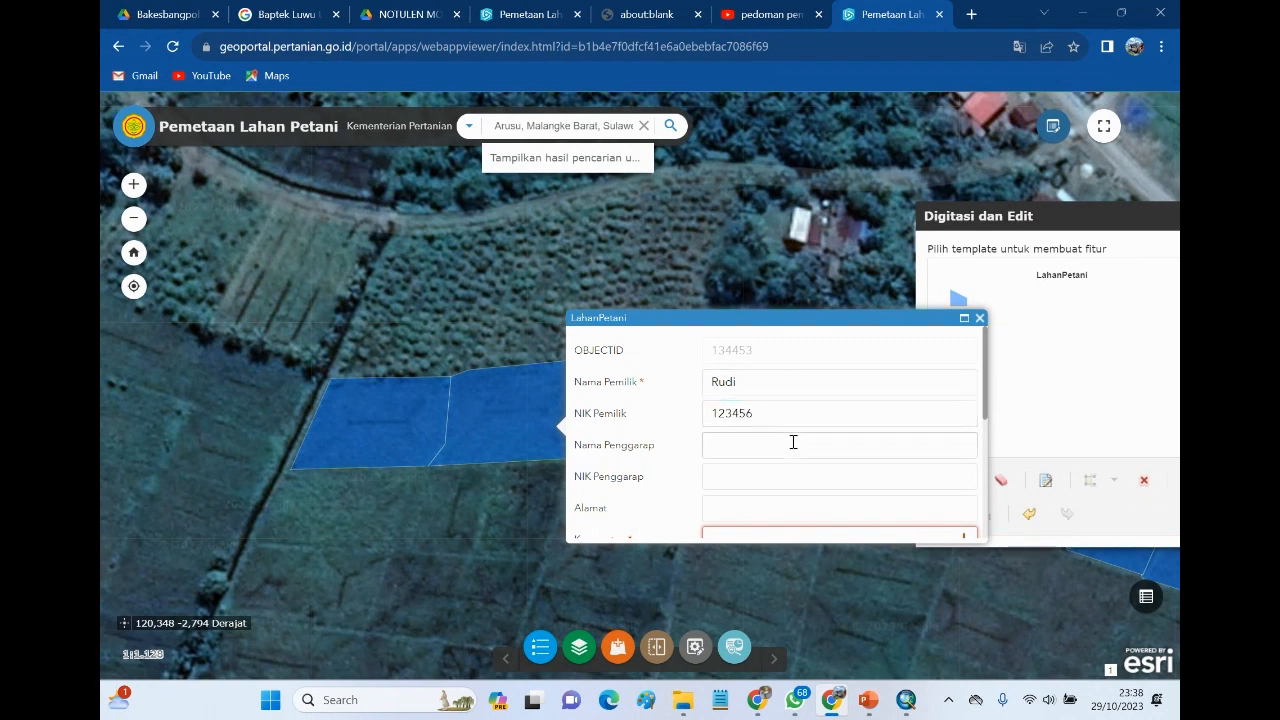
type("Rudi")
key("Tab")
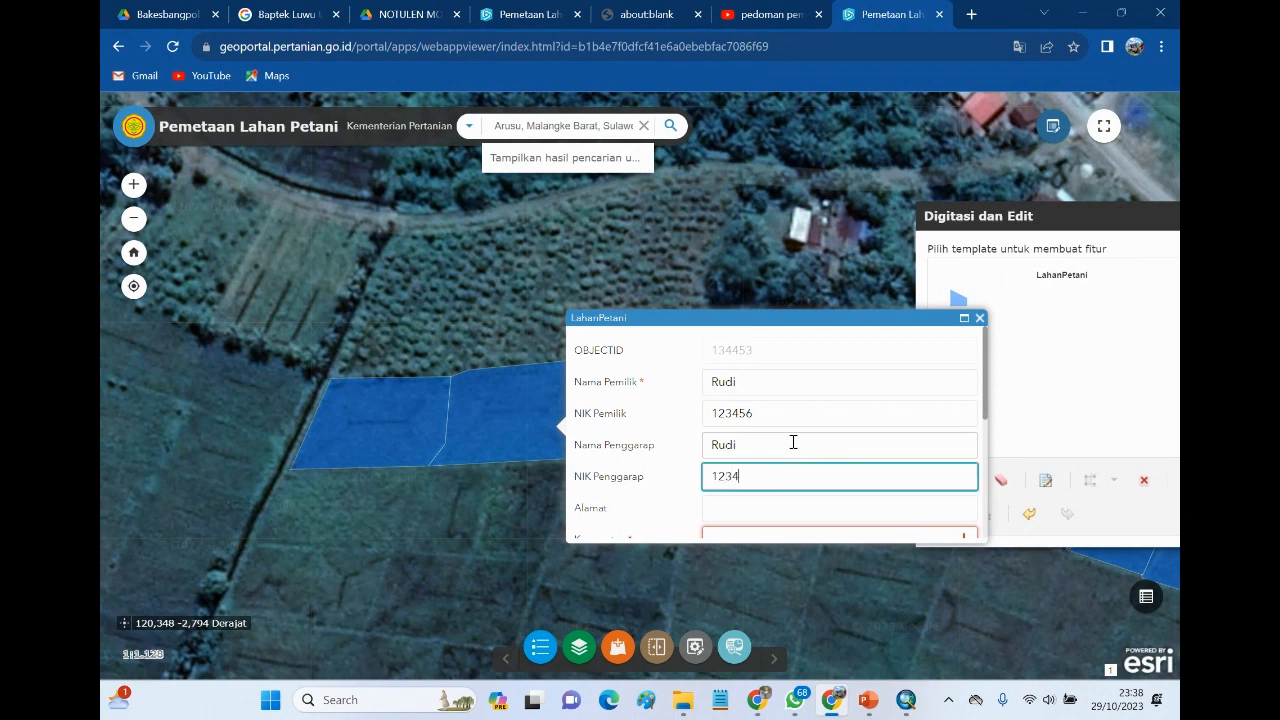
left_click(766, 506)
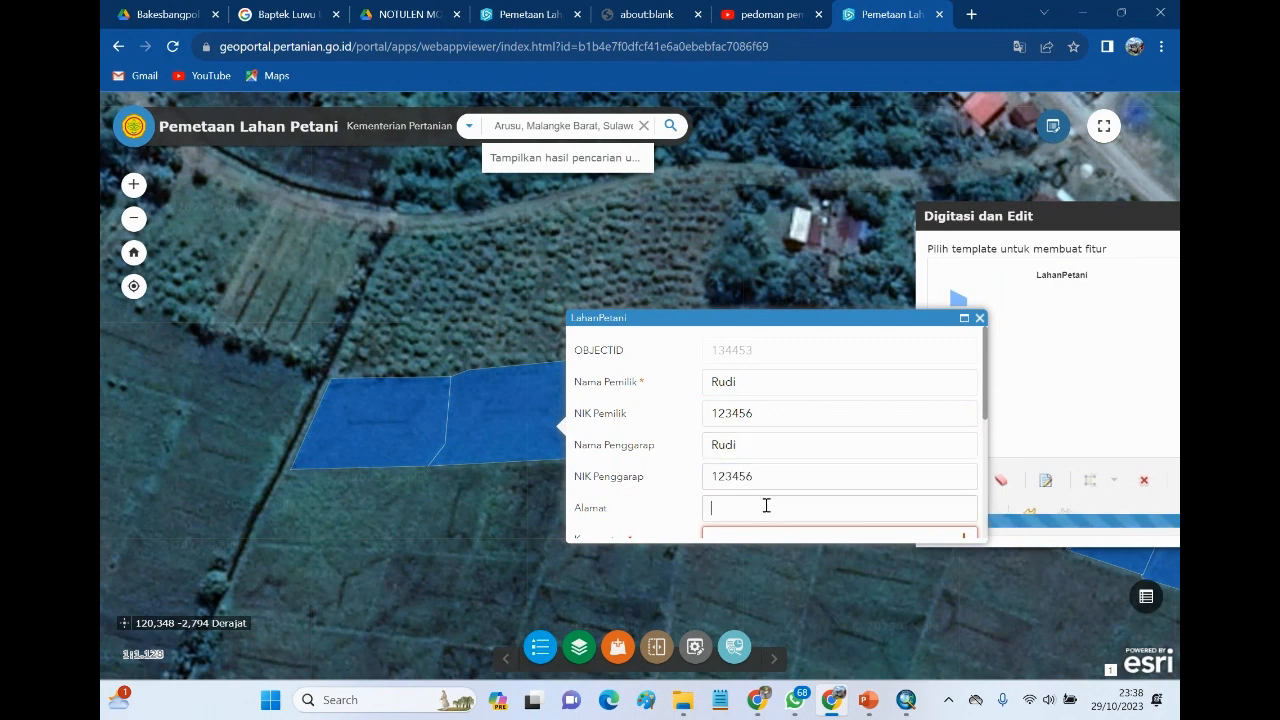
type("Lorong 2")
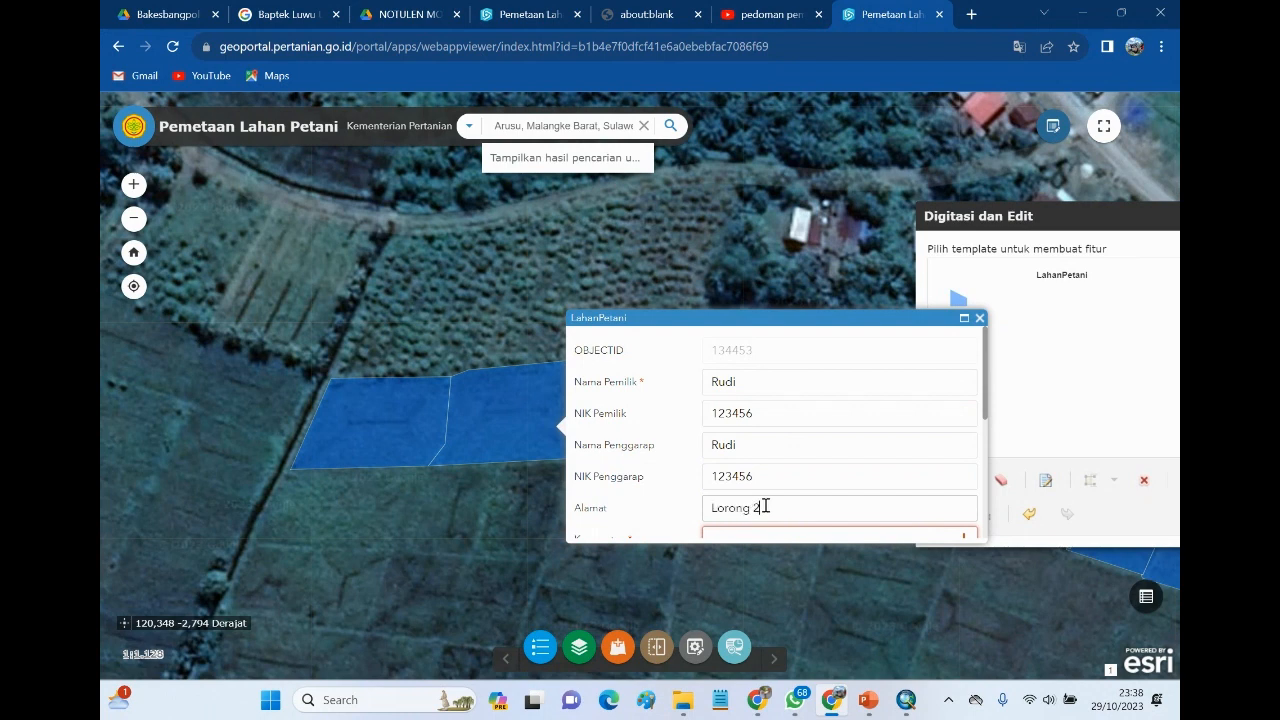
- Set the third parcel's Tipe Lahan to Sawah and enter KT. Bunga Arusu as Poktan
scroll(794, 440, "down", 1)
scroll(791, 449, "down", 2)
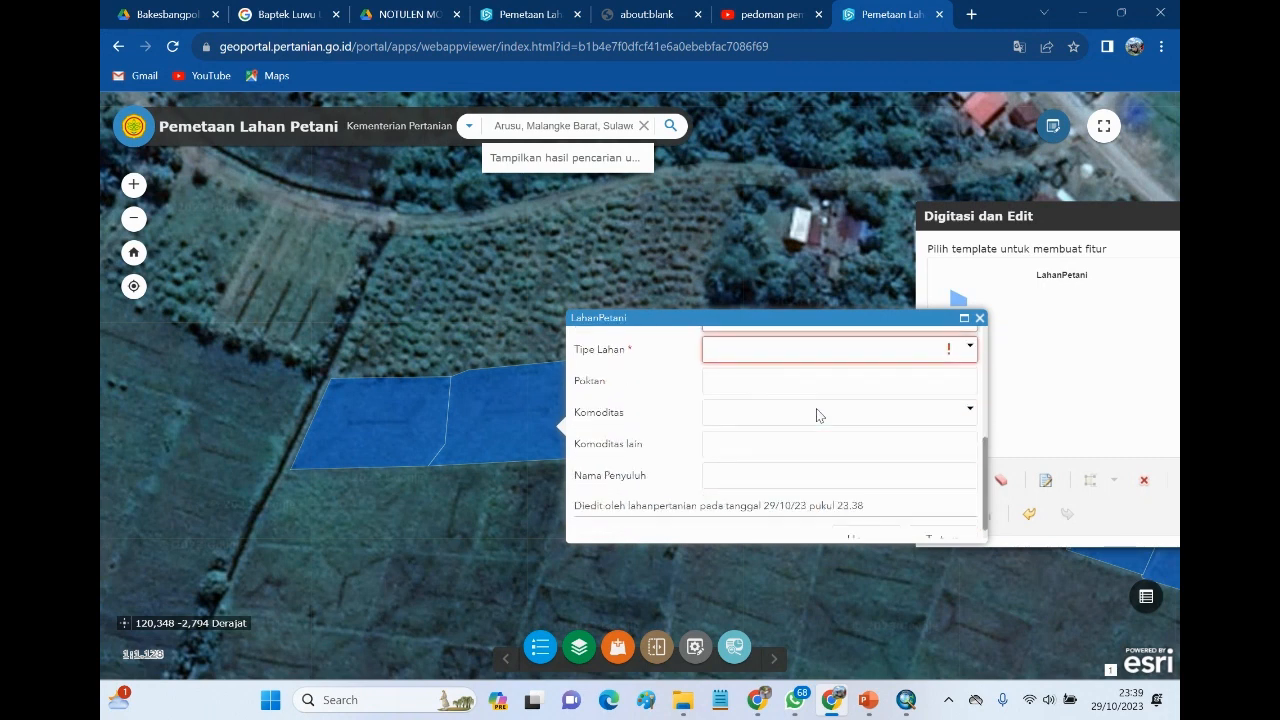
left_click(811, 349)
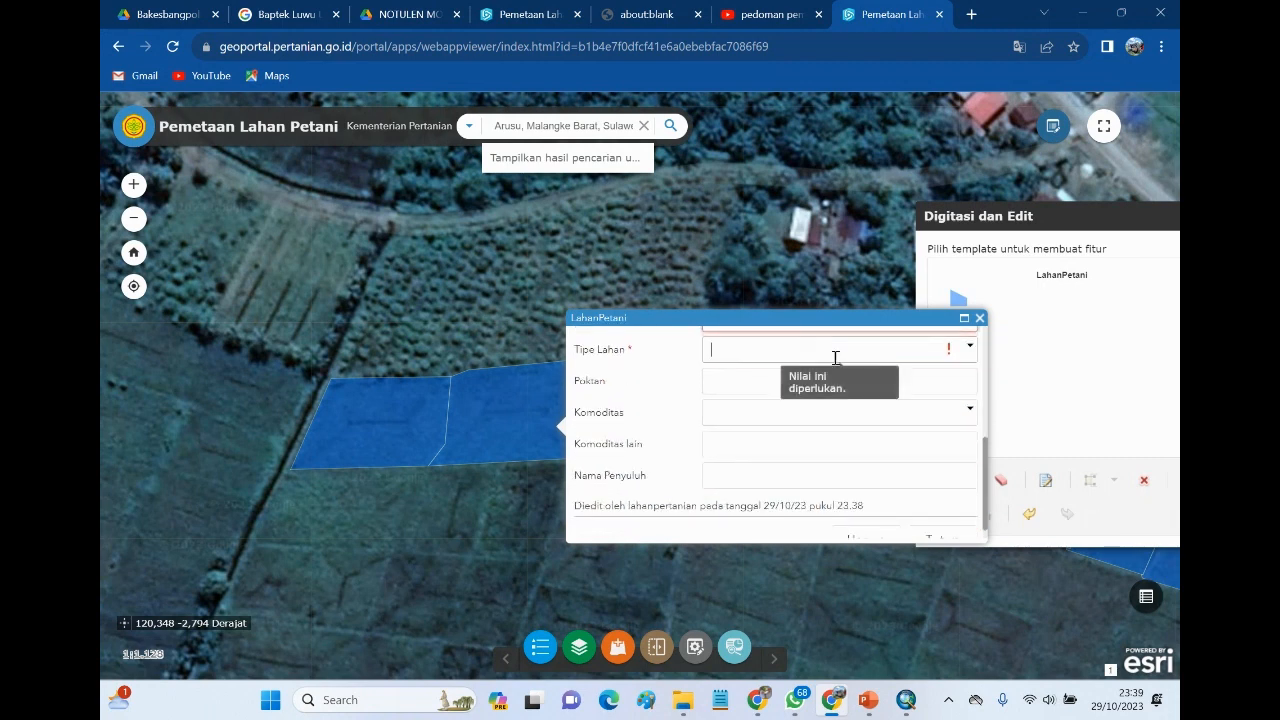
left_click(966, 347)
left_click(809, 380)
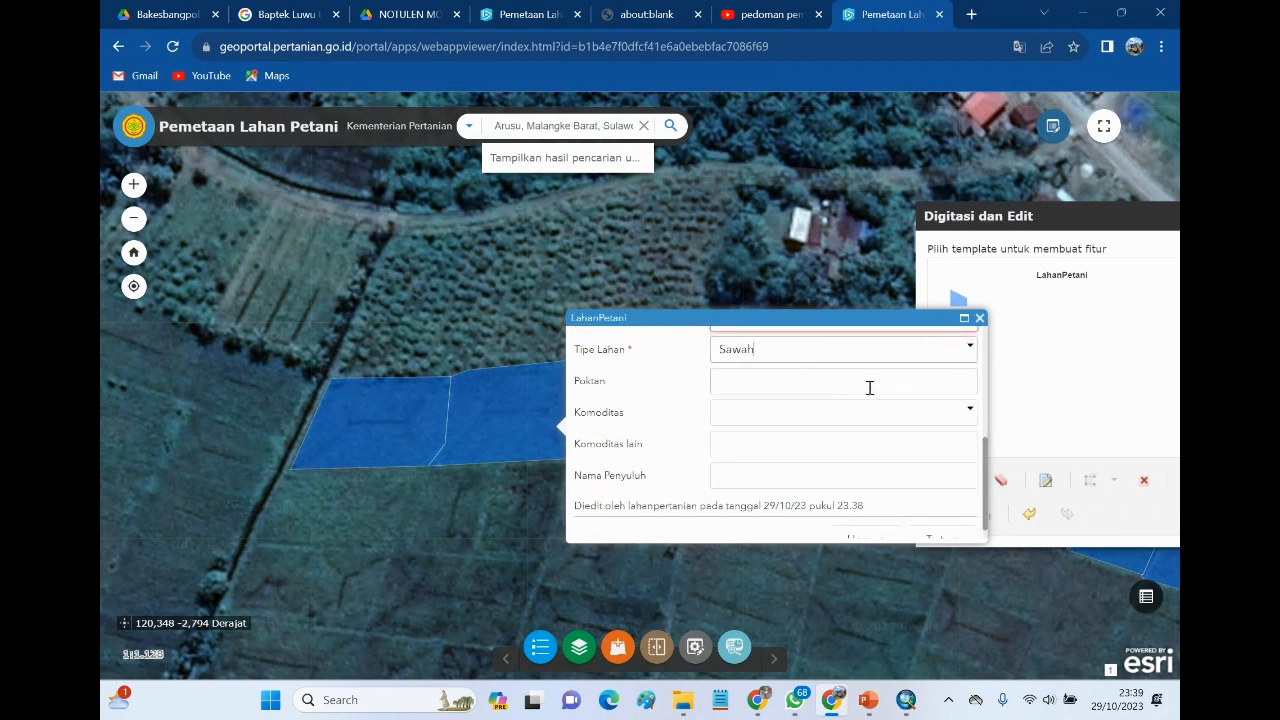
left_click(943, 380)
type("KT. Bunga A")
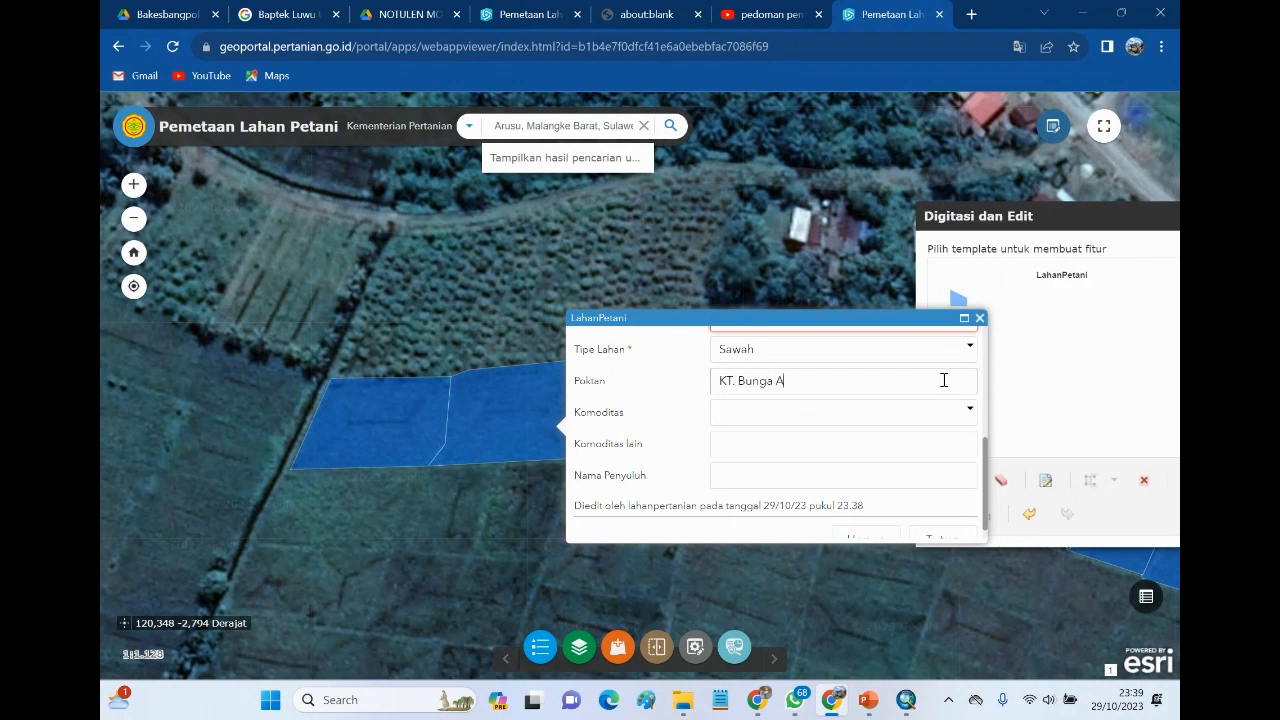
type("ruusu")
- Choose Padi as Komoditas, enter the extension officer's name as Nama Penyuluh, and close the third parcel's form and selection
left_click(966, 412)
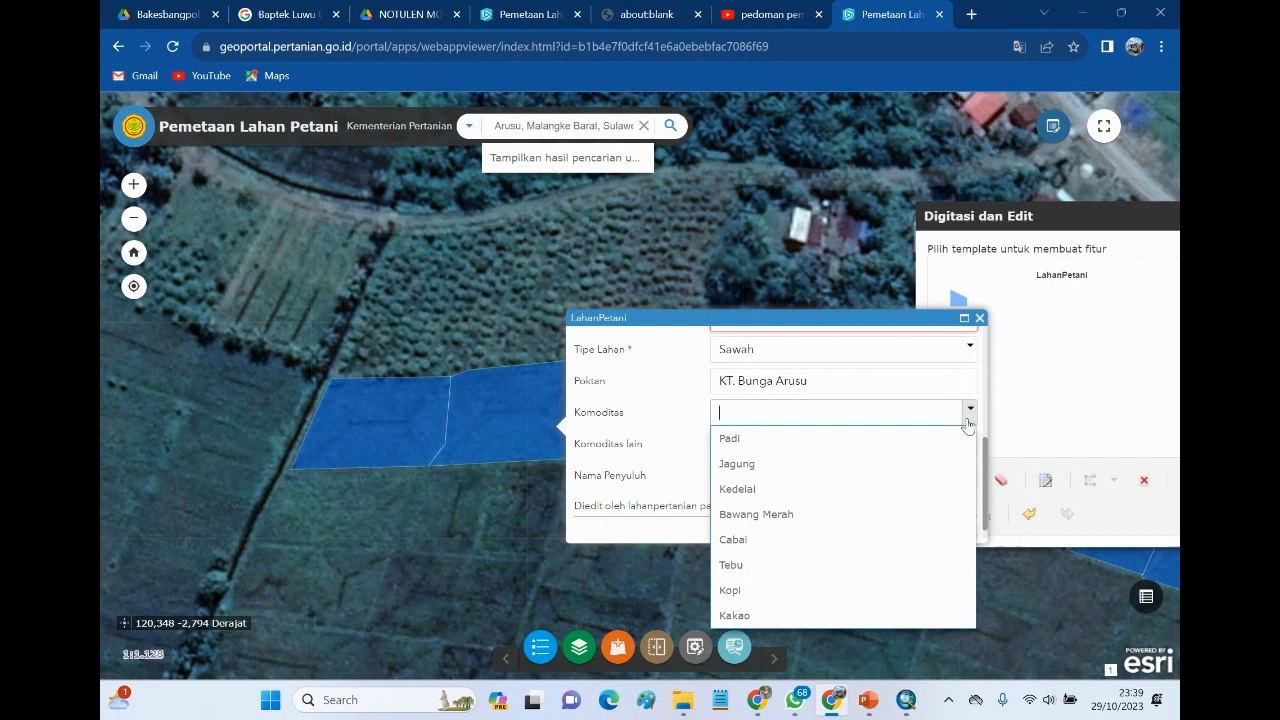
left_click(858, 438)
left_click(862, 441)
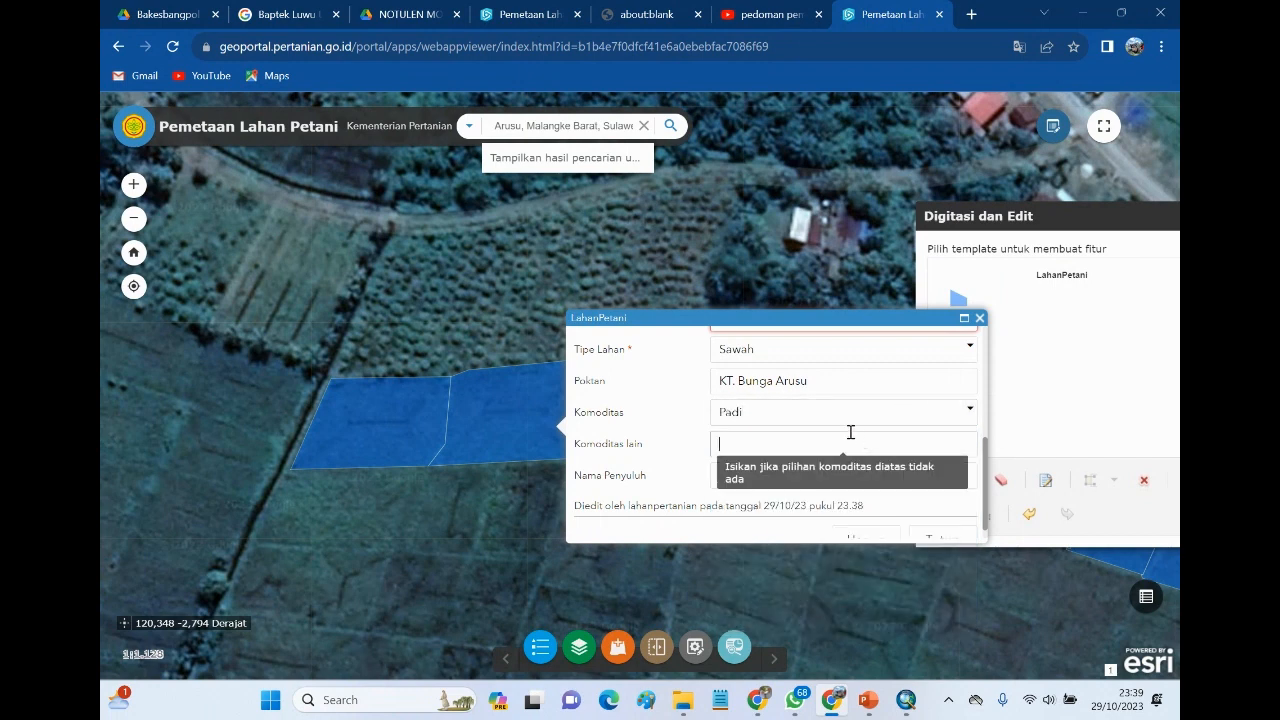
scroll(842, 422, "down", 1)
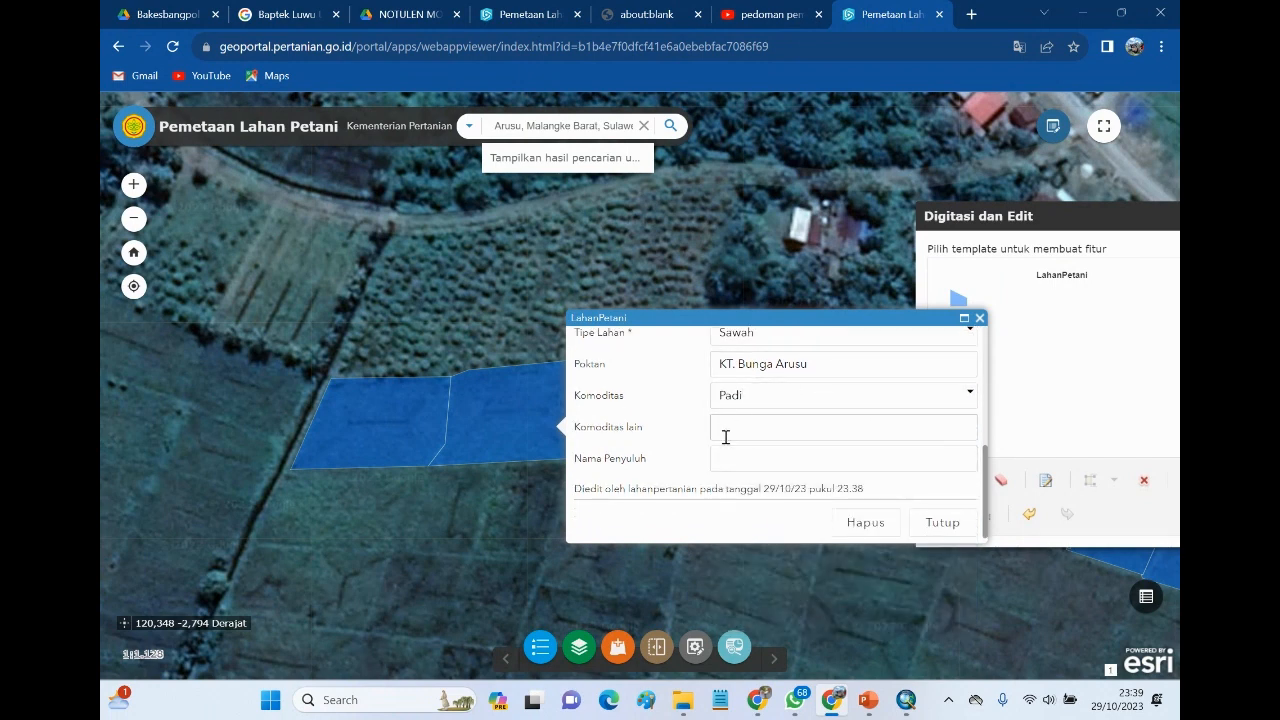
left_click(732, 460)
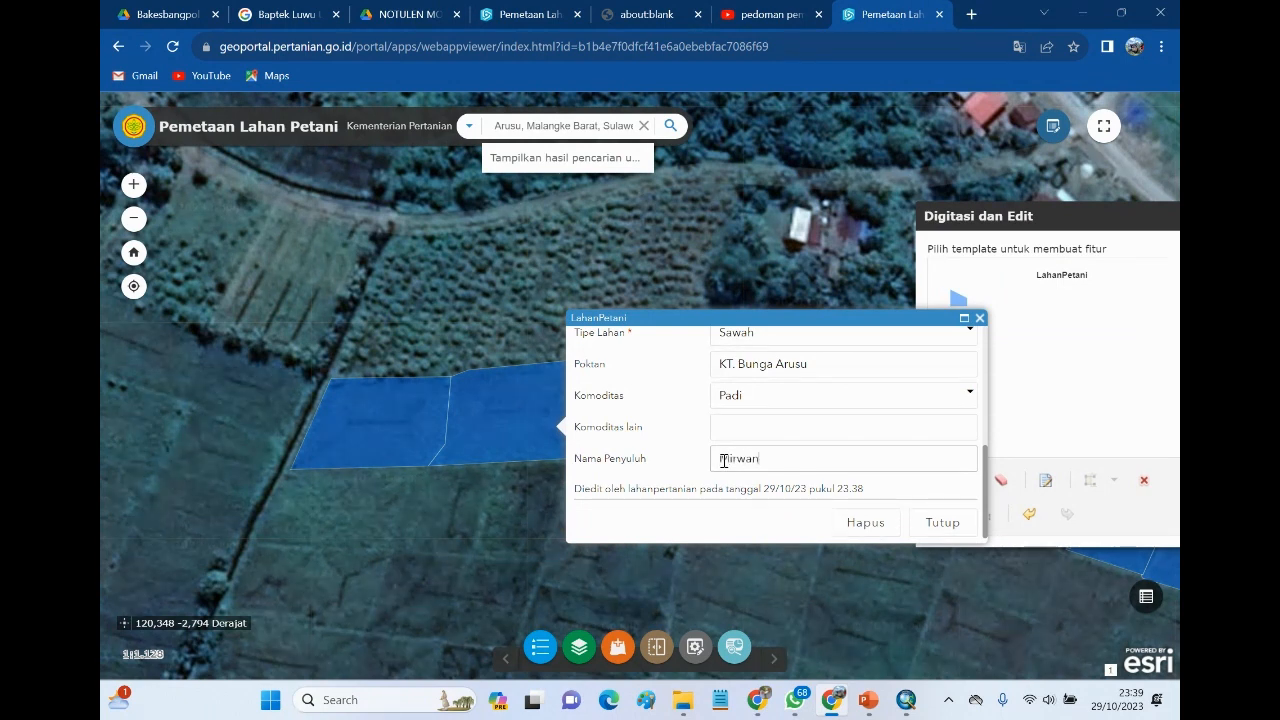
left_click(938, 523)
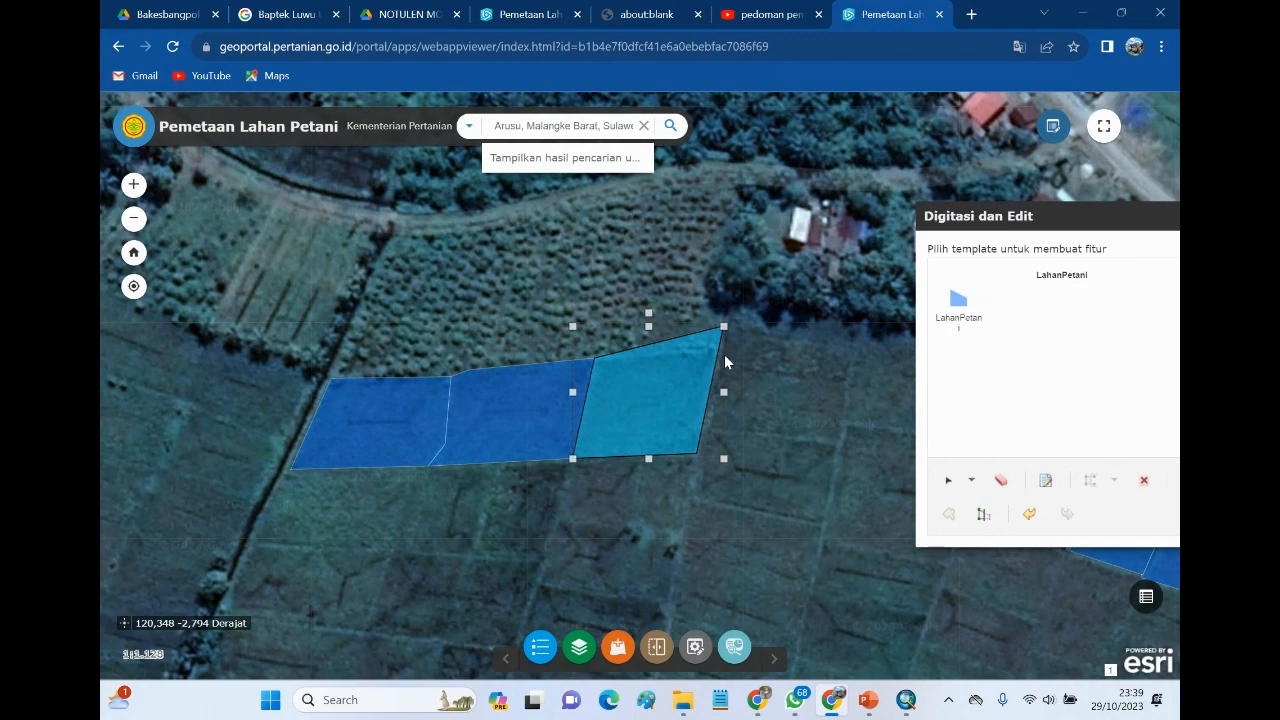
left_click(591, 338)
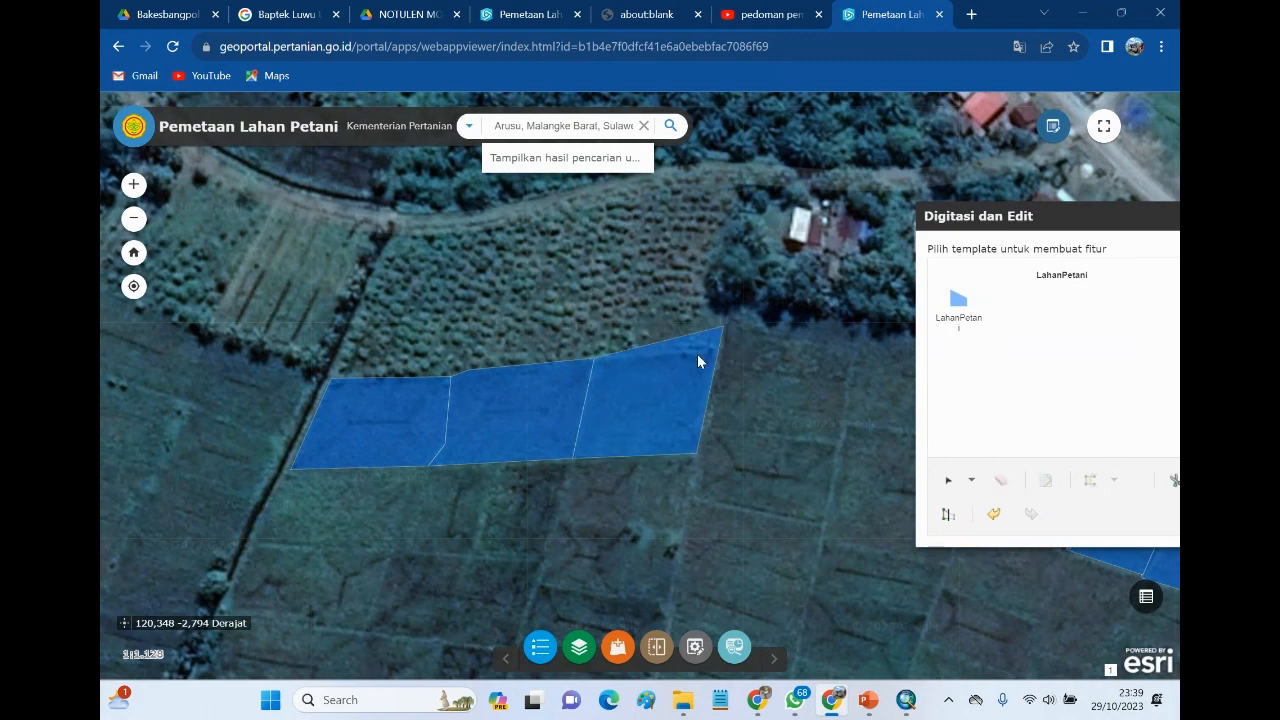
- Reshape the third parcel's north boundary with a cut line from outside its northeast corner, trimming the raised corner to a nearly straight edge
scroll(730, 353, "down", 1)
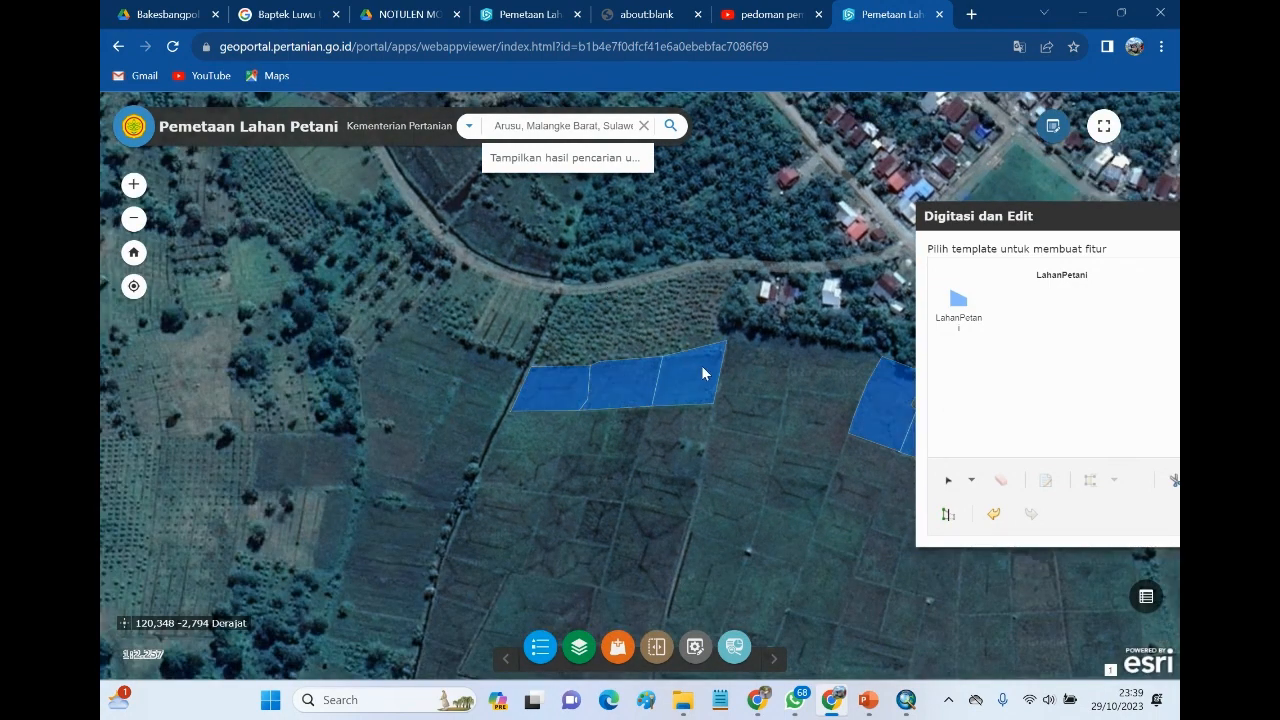
left_click_drag(747, 295, 727, 340)
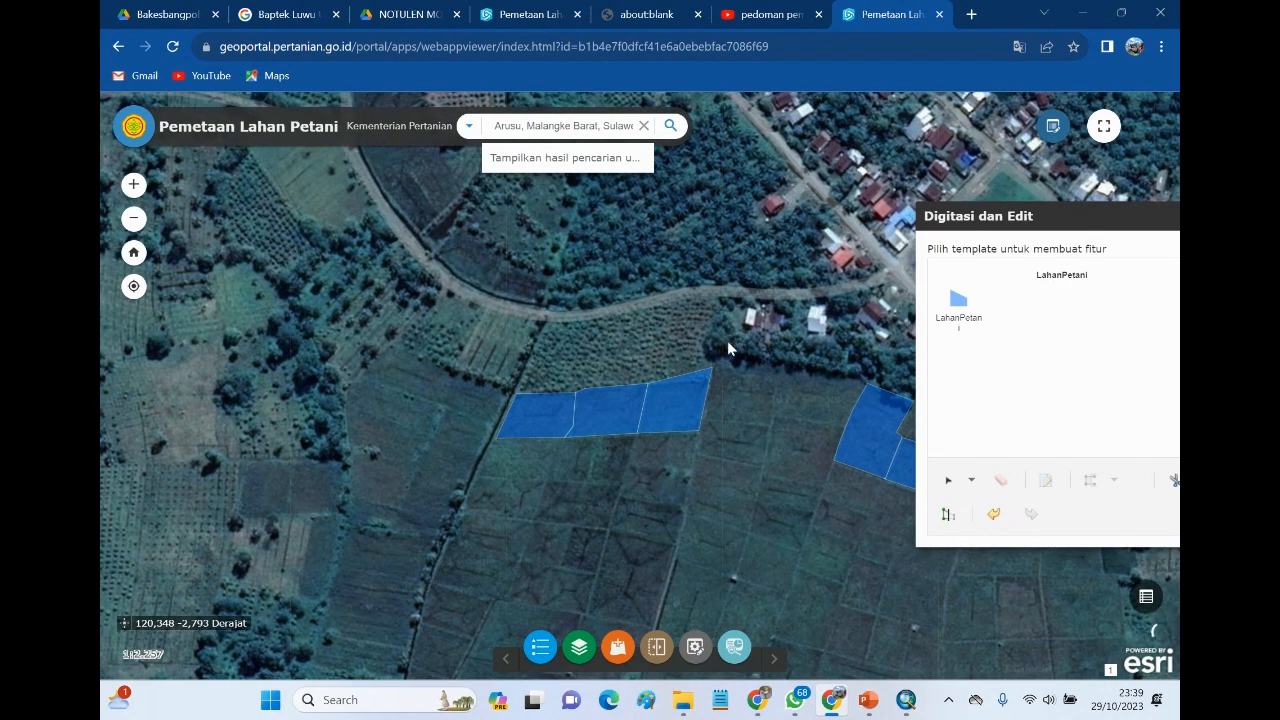
scroll(730, 379, "up", 1)
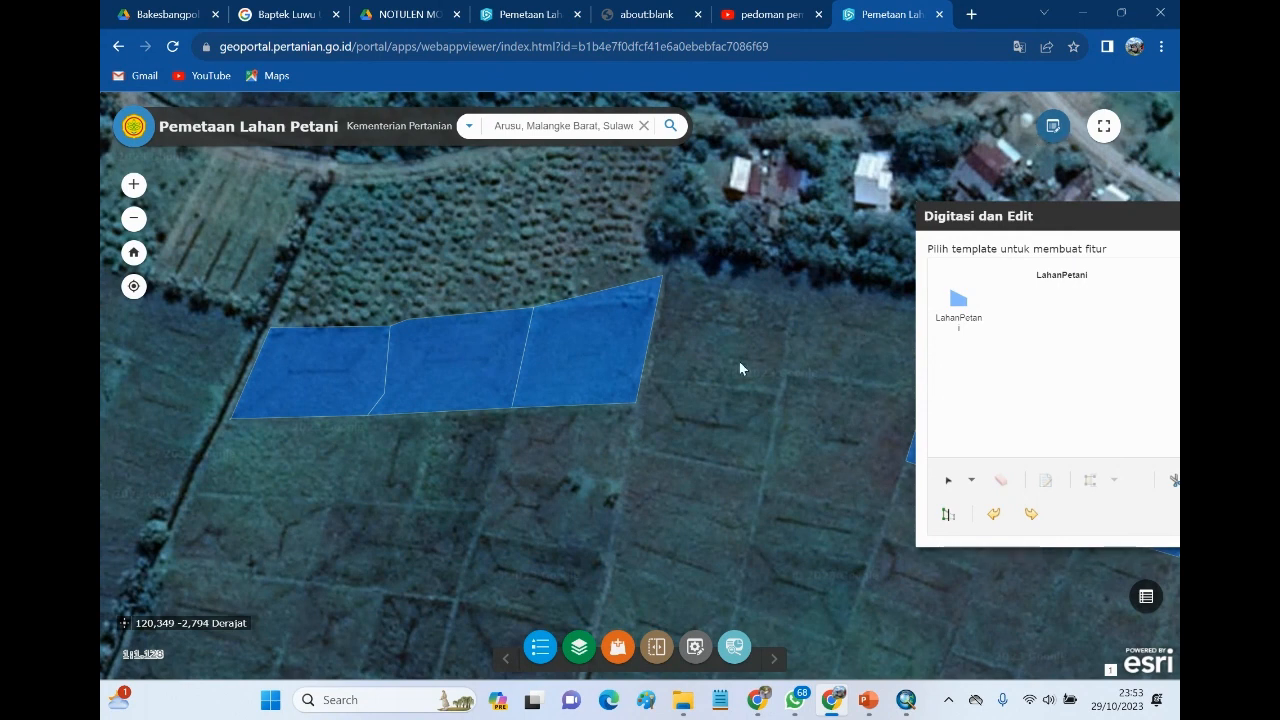
left_click(607, 335)
left_click(1034, 227)
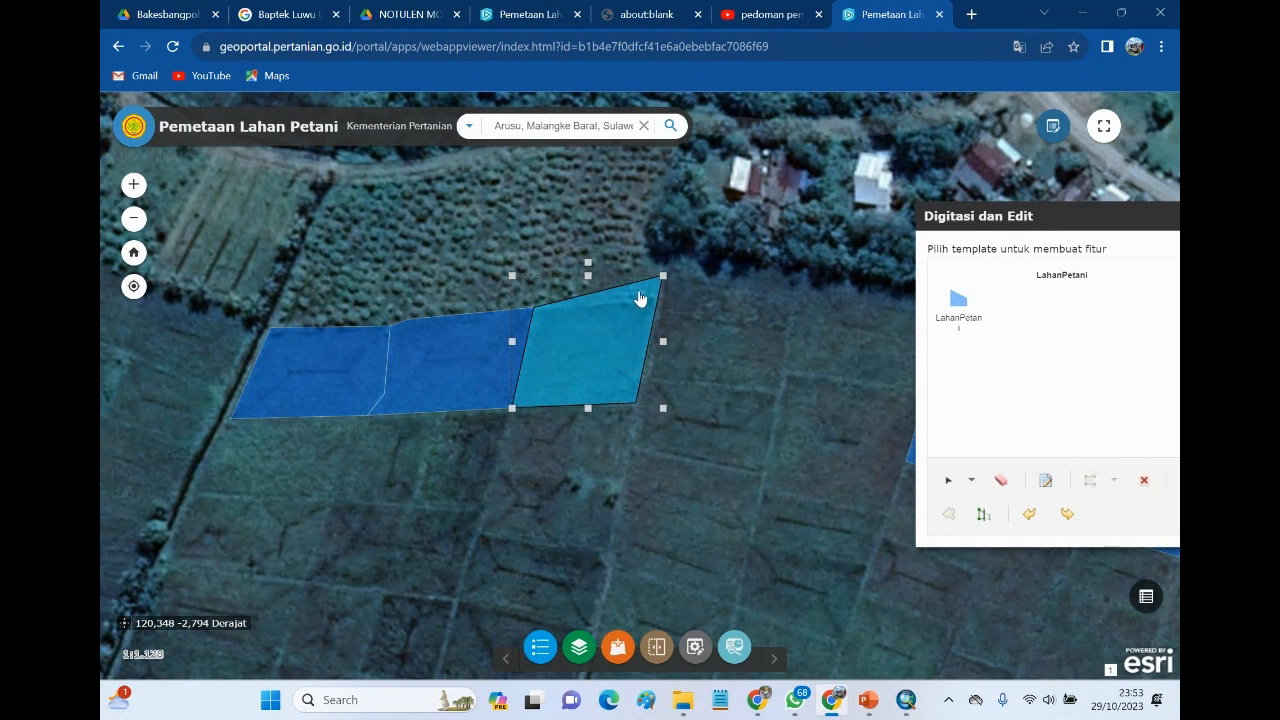
left_click(984, 515)
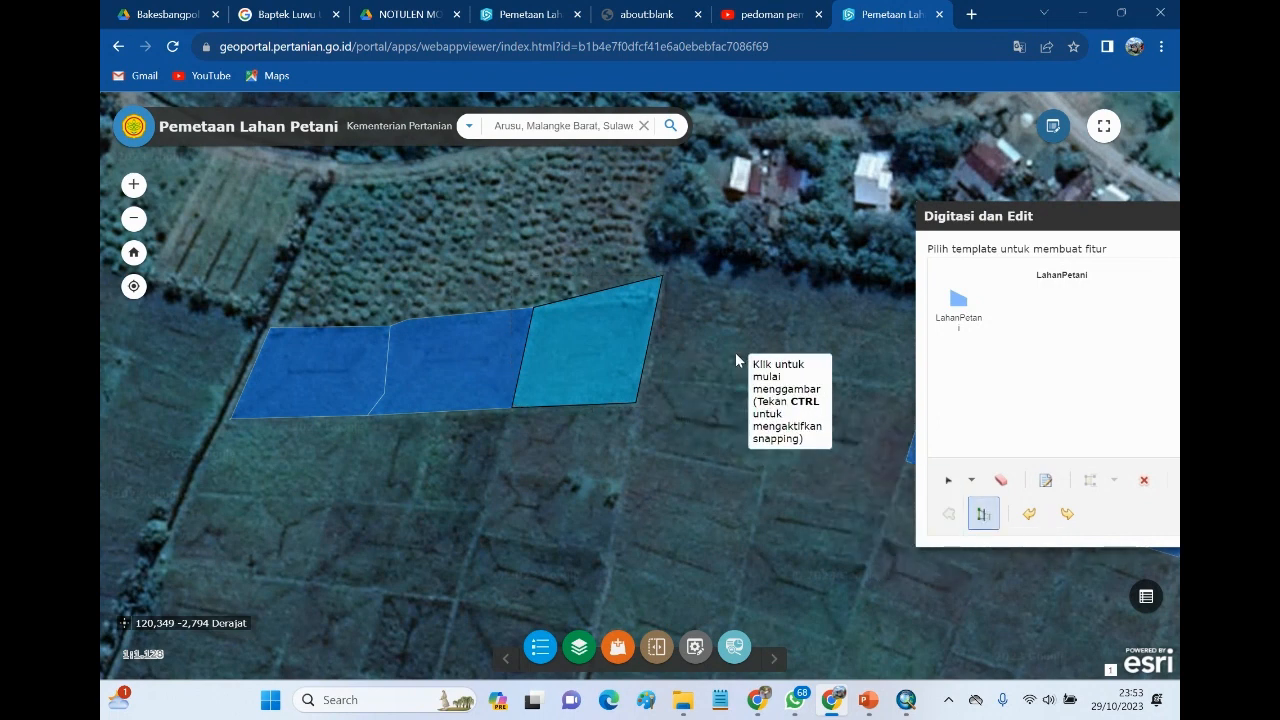
left_click(699, 303)
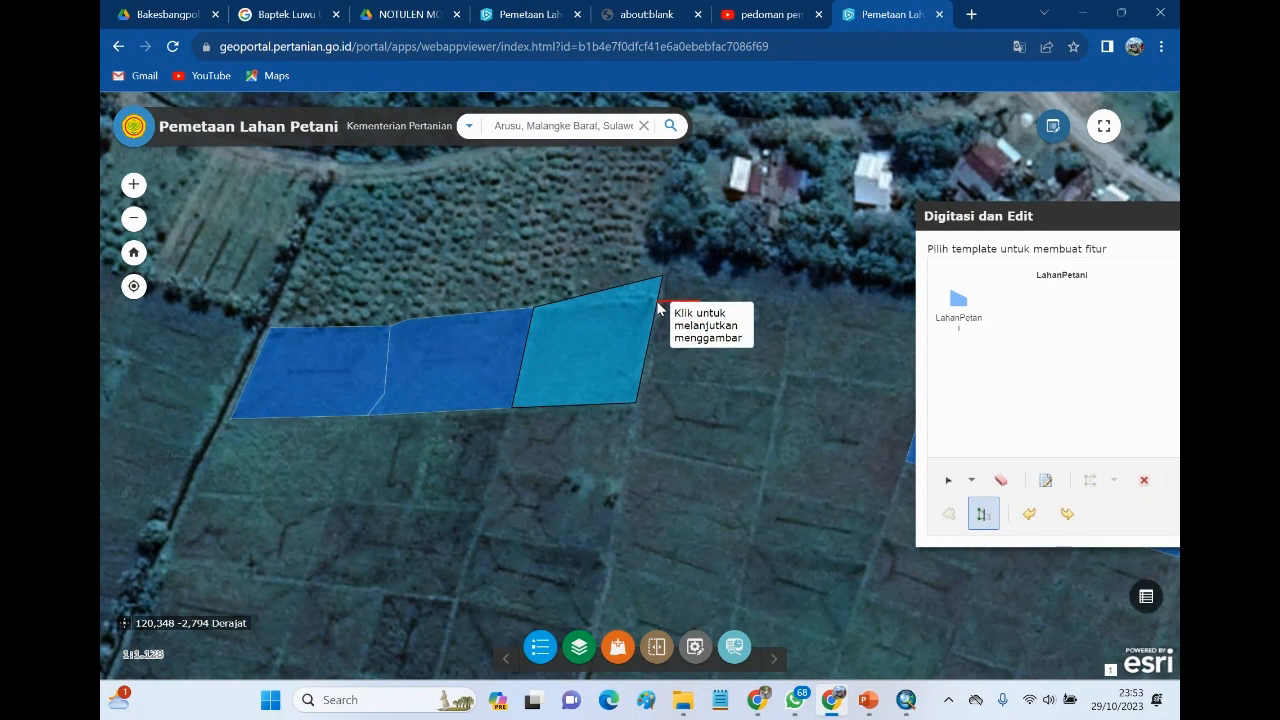
left_click(658, 309)
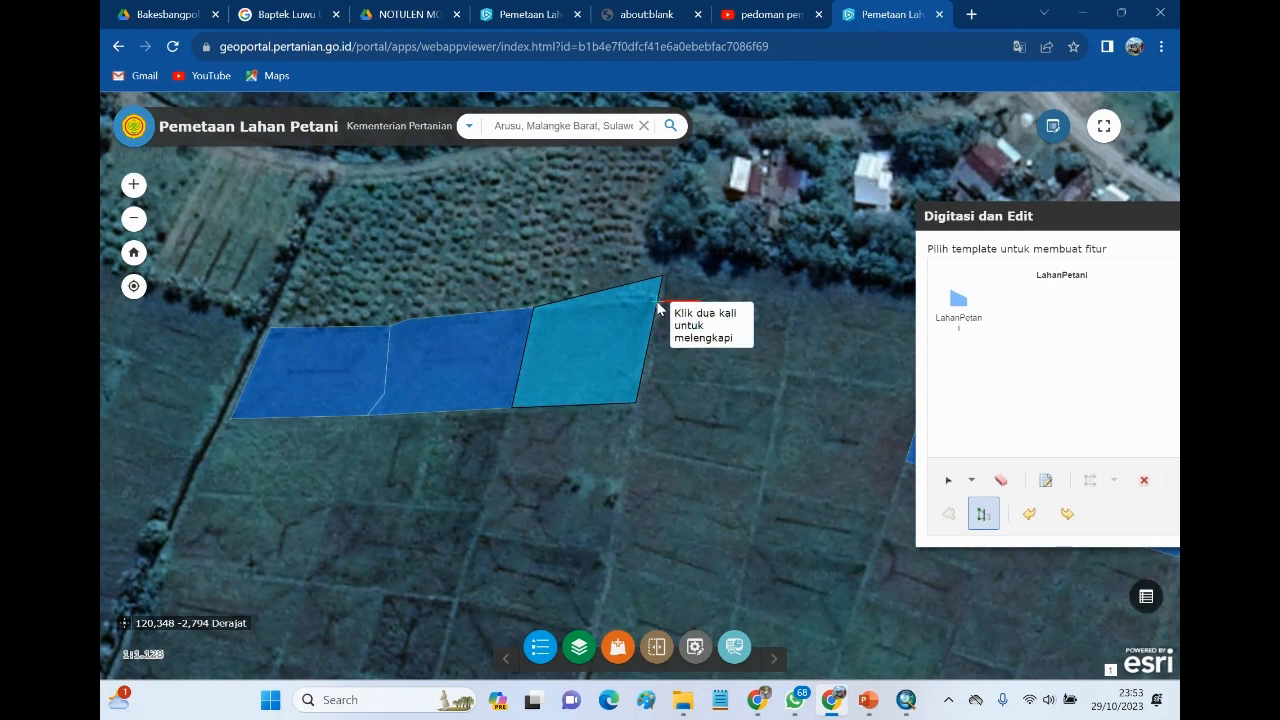
double_click(515, 283)
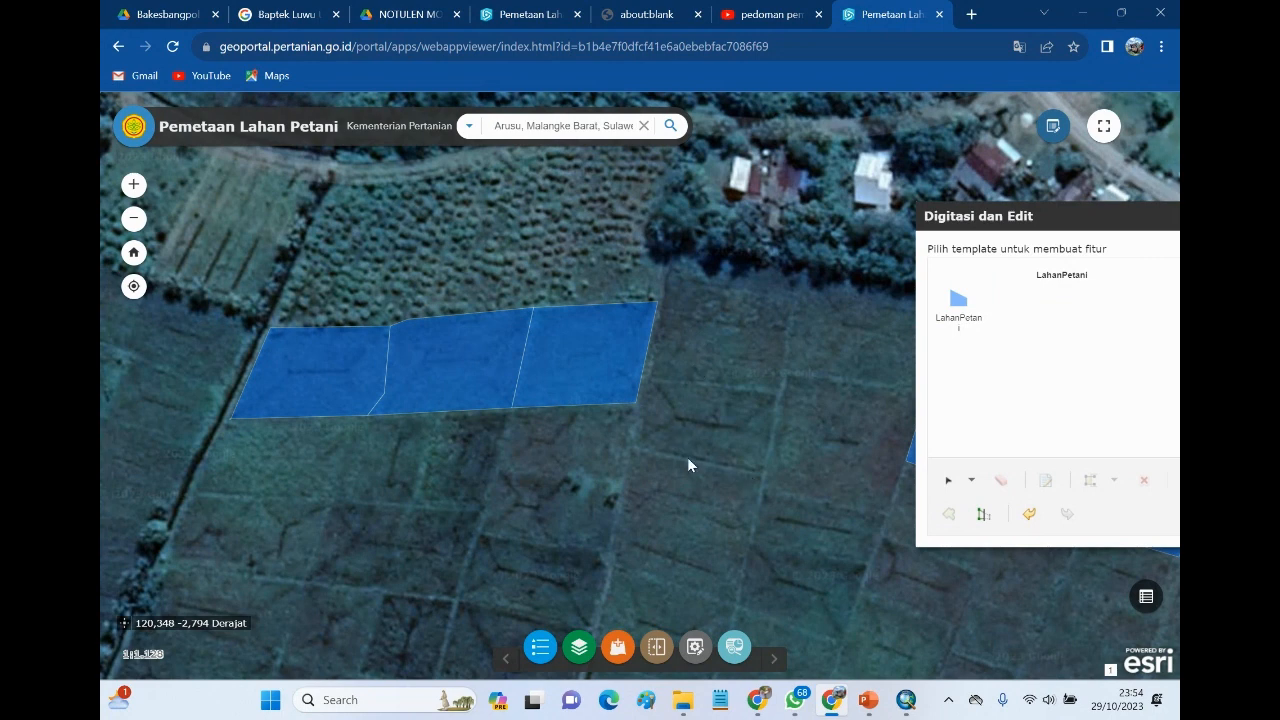
- Try extending the third parcel's east side outward with the Reshape tool, and undo the extension
left_click(983, 513)
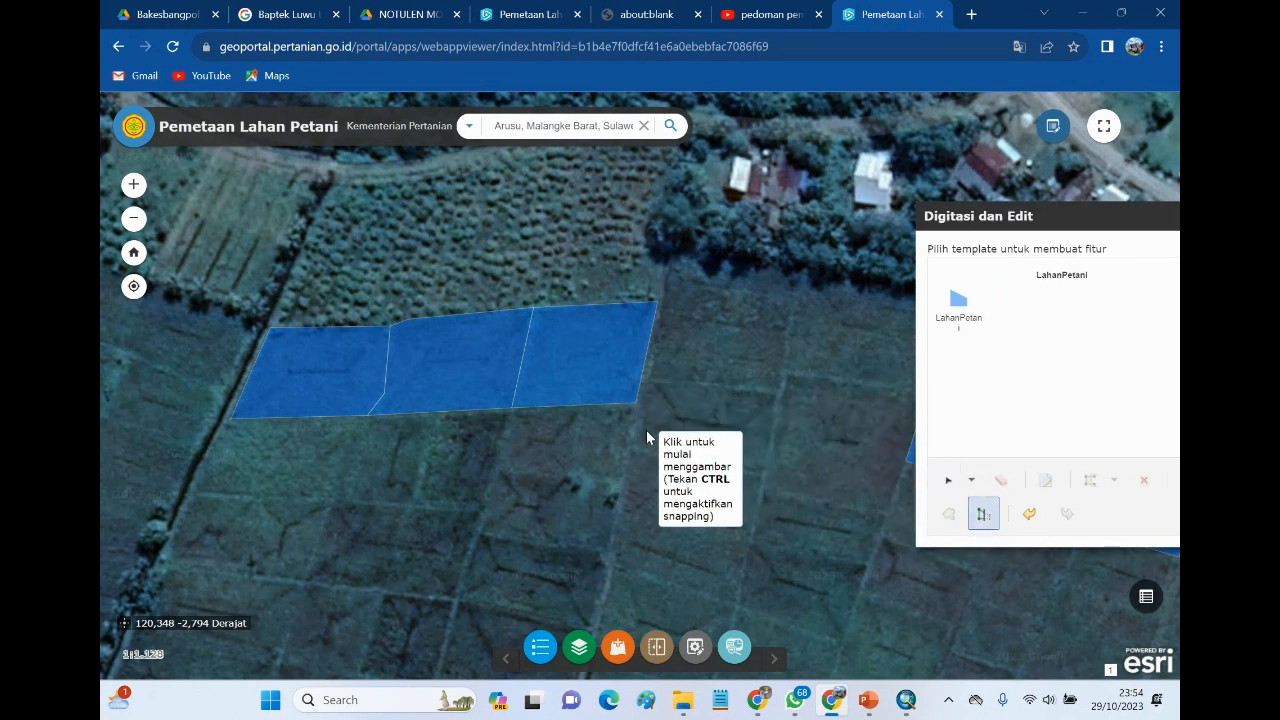
left_click(615, 373)
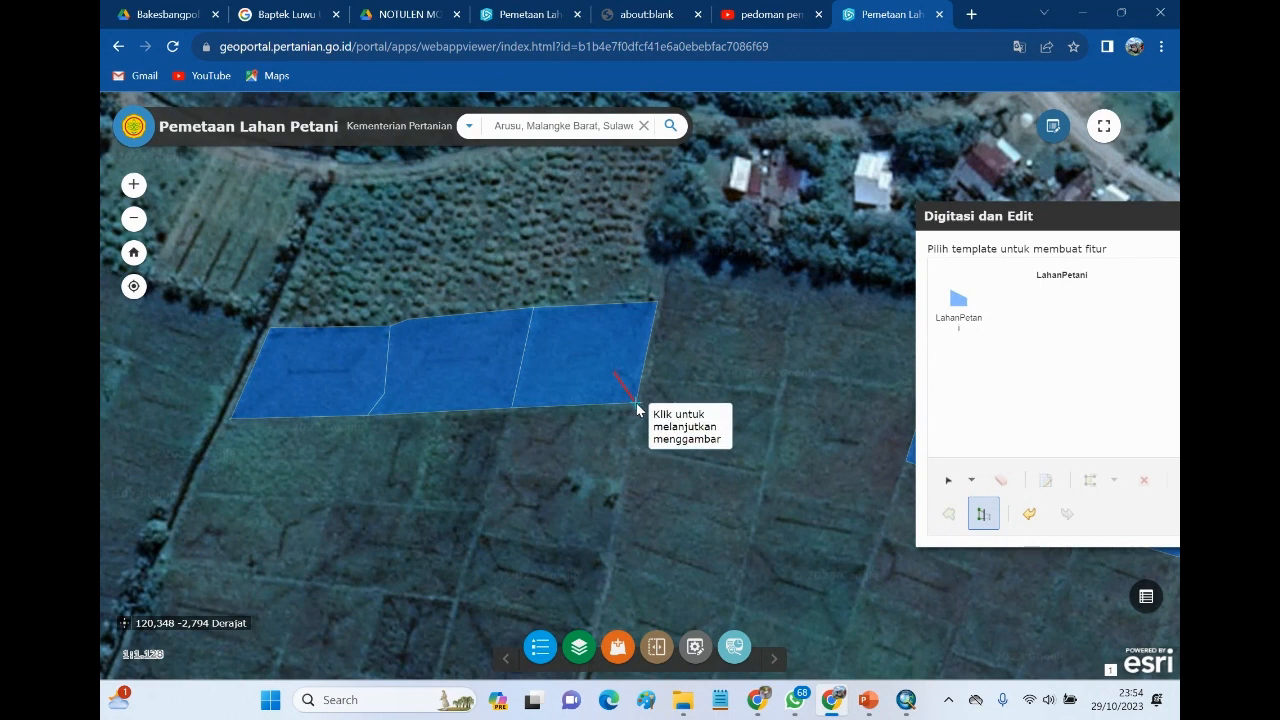
left_click(634, 404)
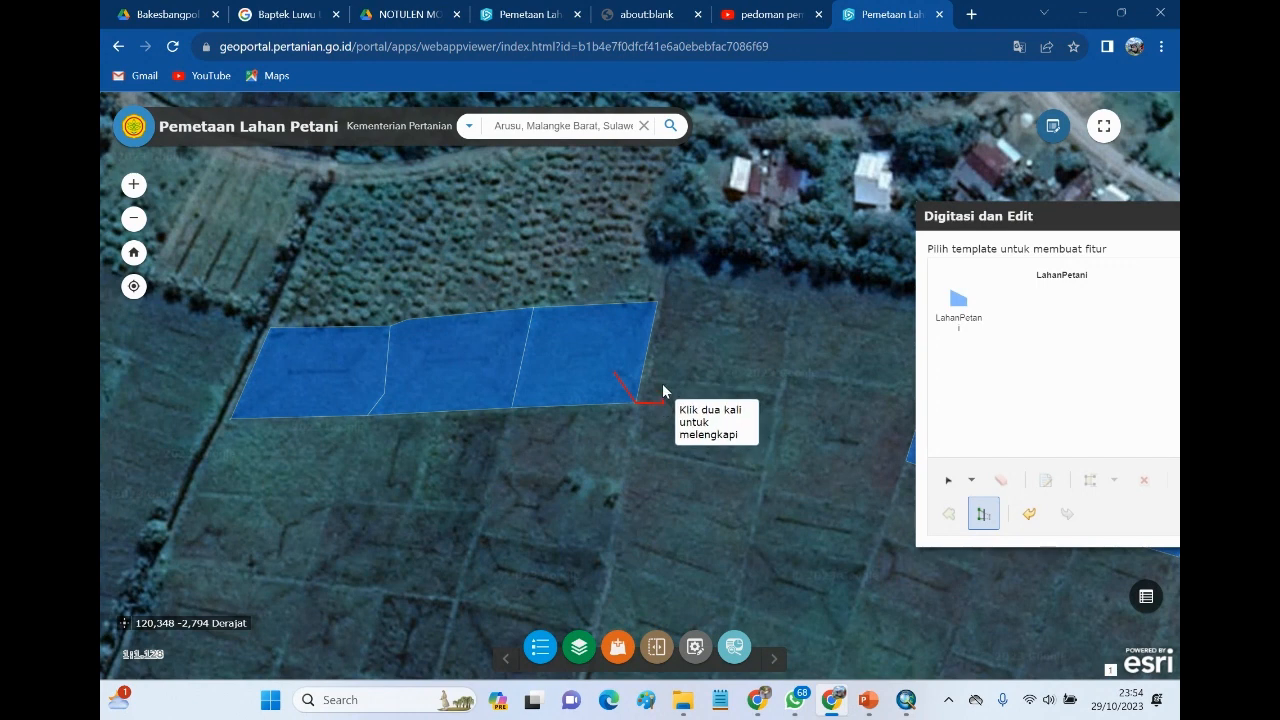
left_click(664, 404)
left_click(686, 310)
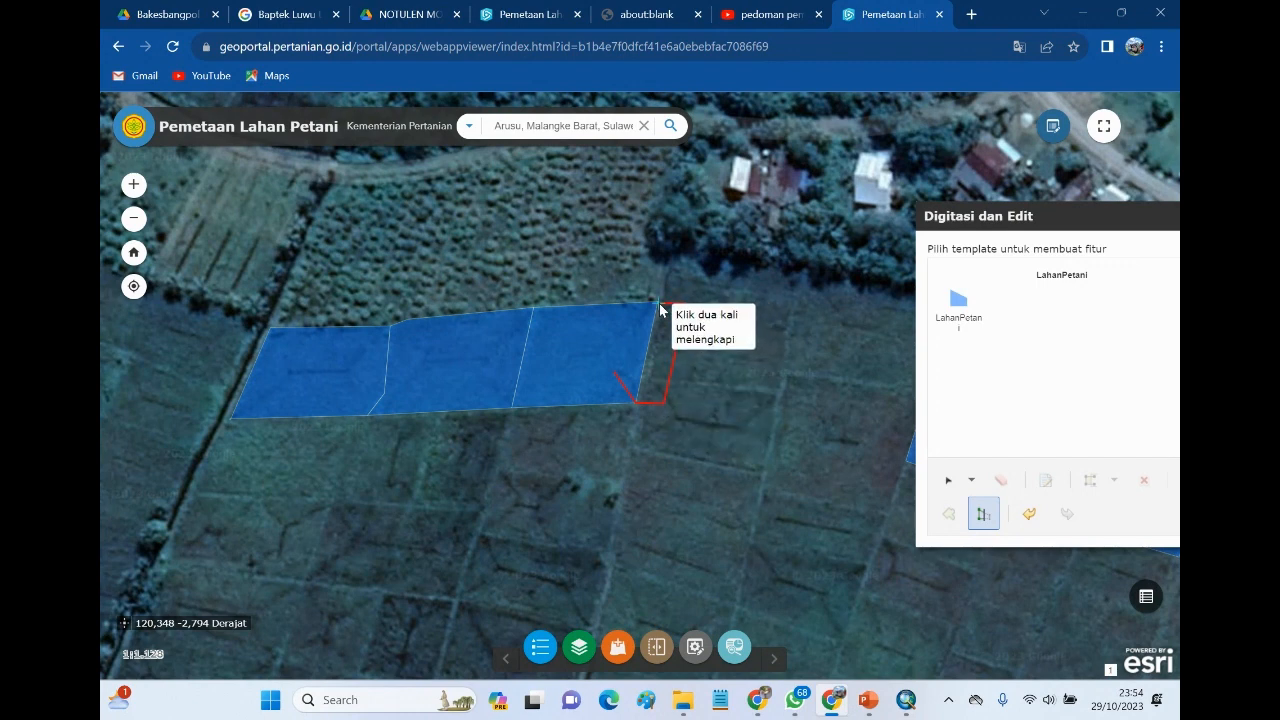
left_click(657, 304)
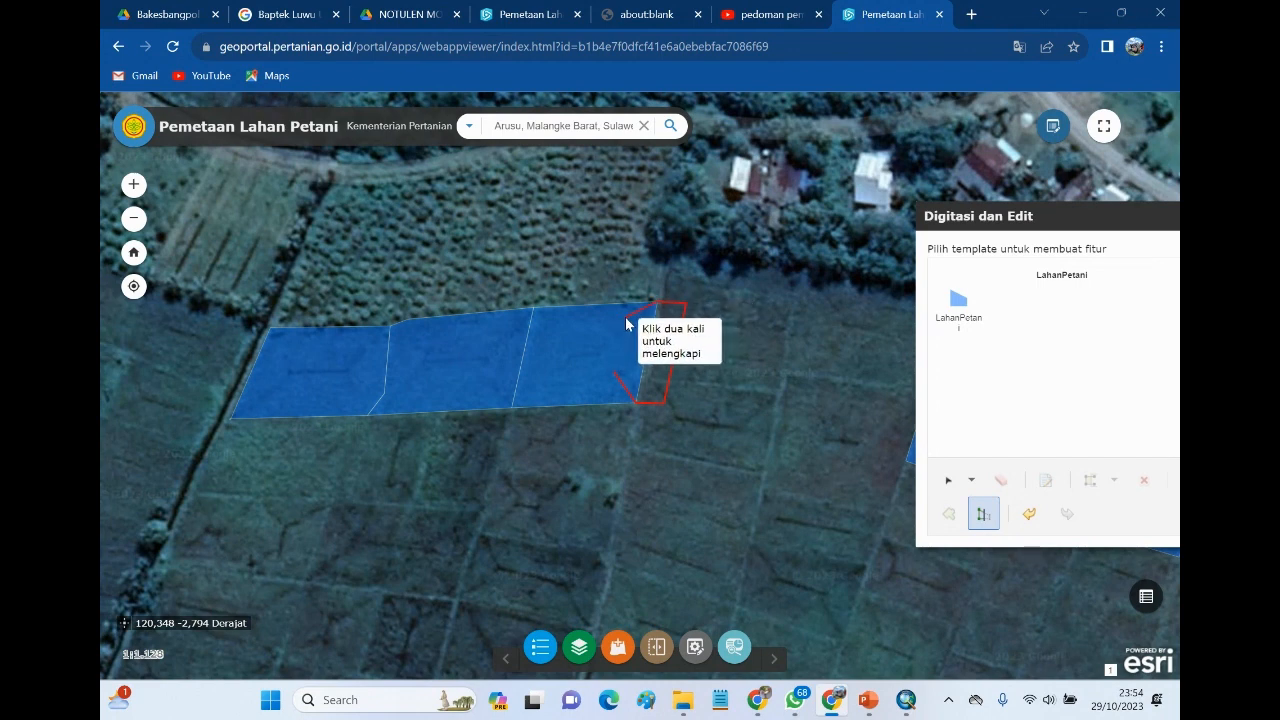
double_click(627, 318)
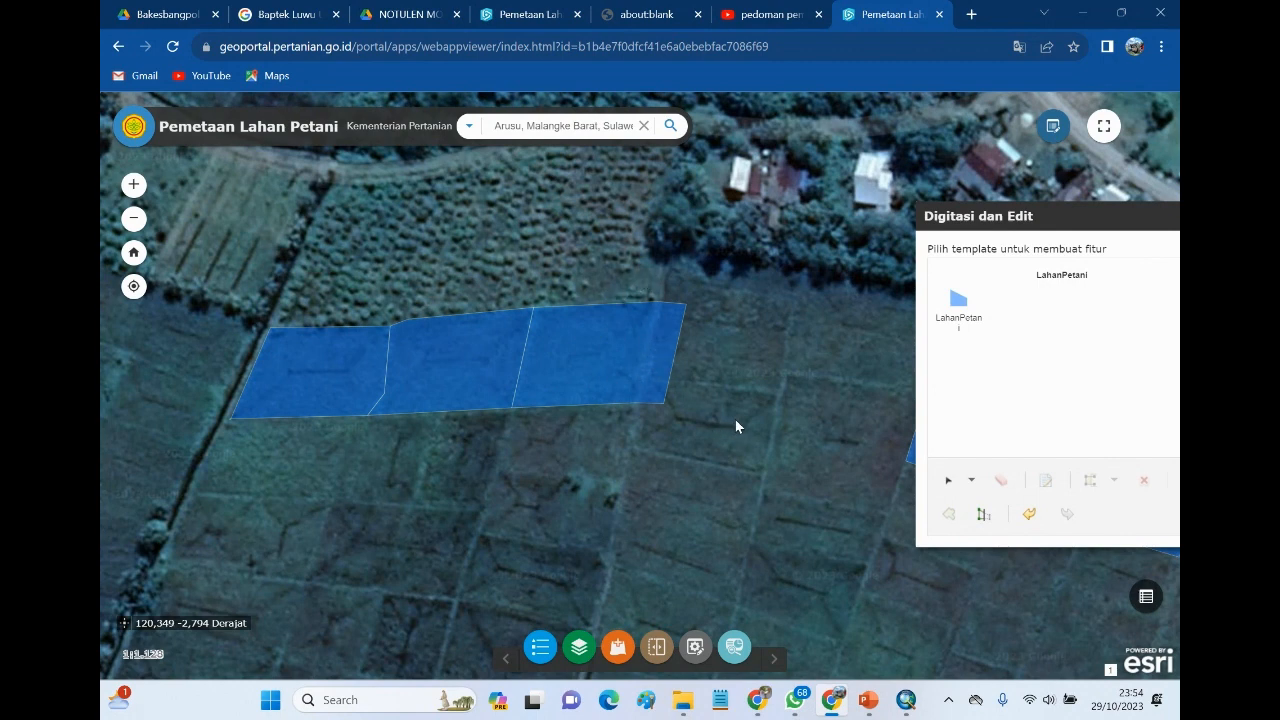
key("ctrl+z")
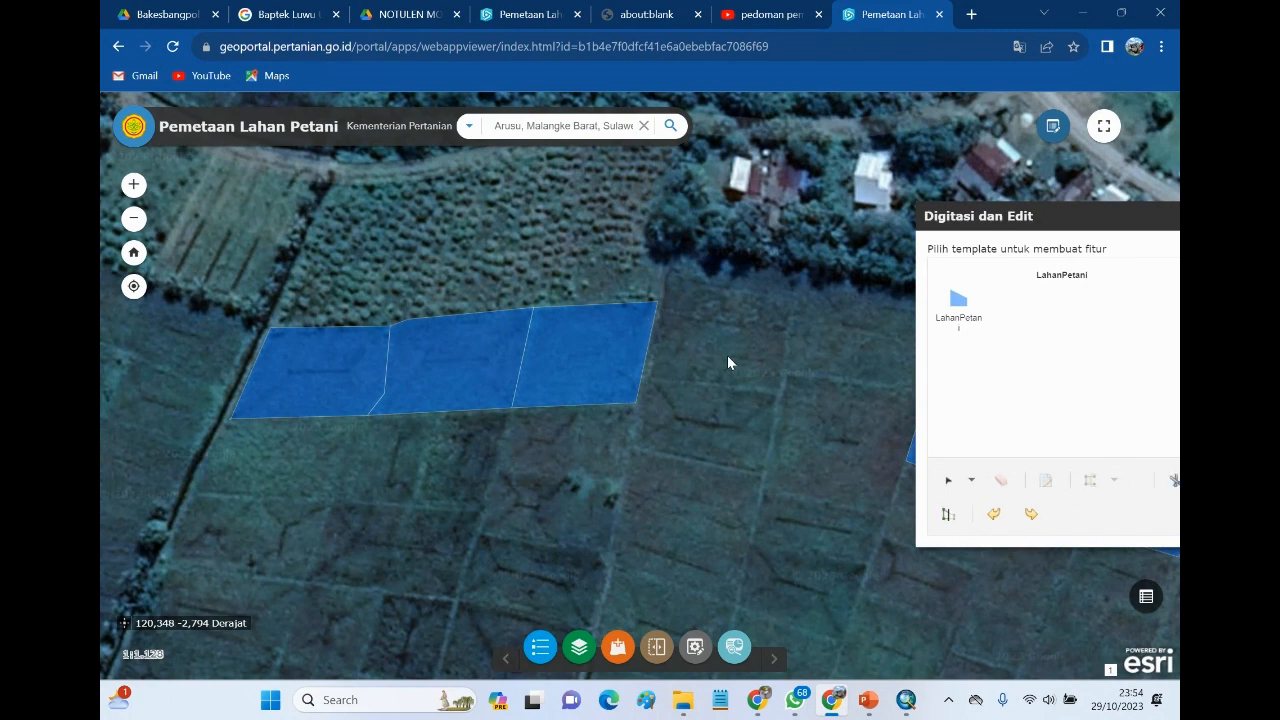
left_click(637, 363)
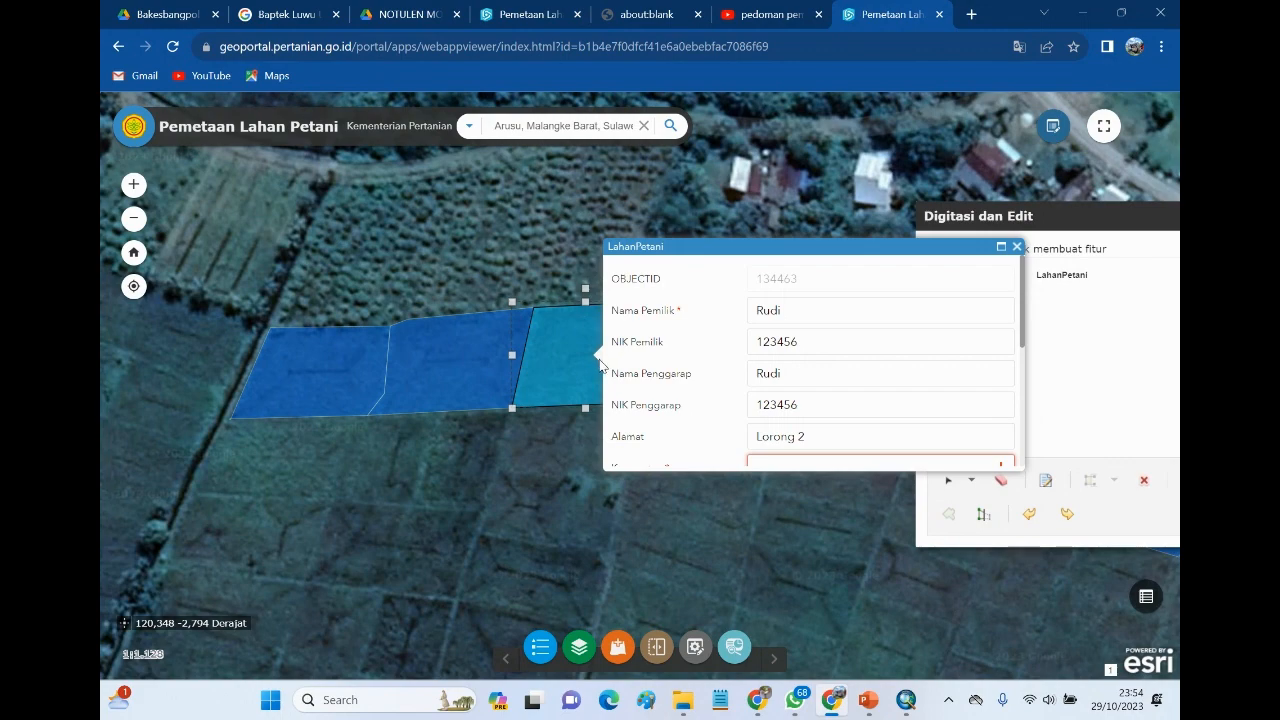
left_click(1016, 247)
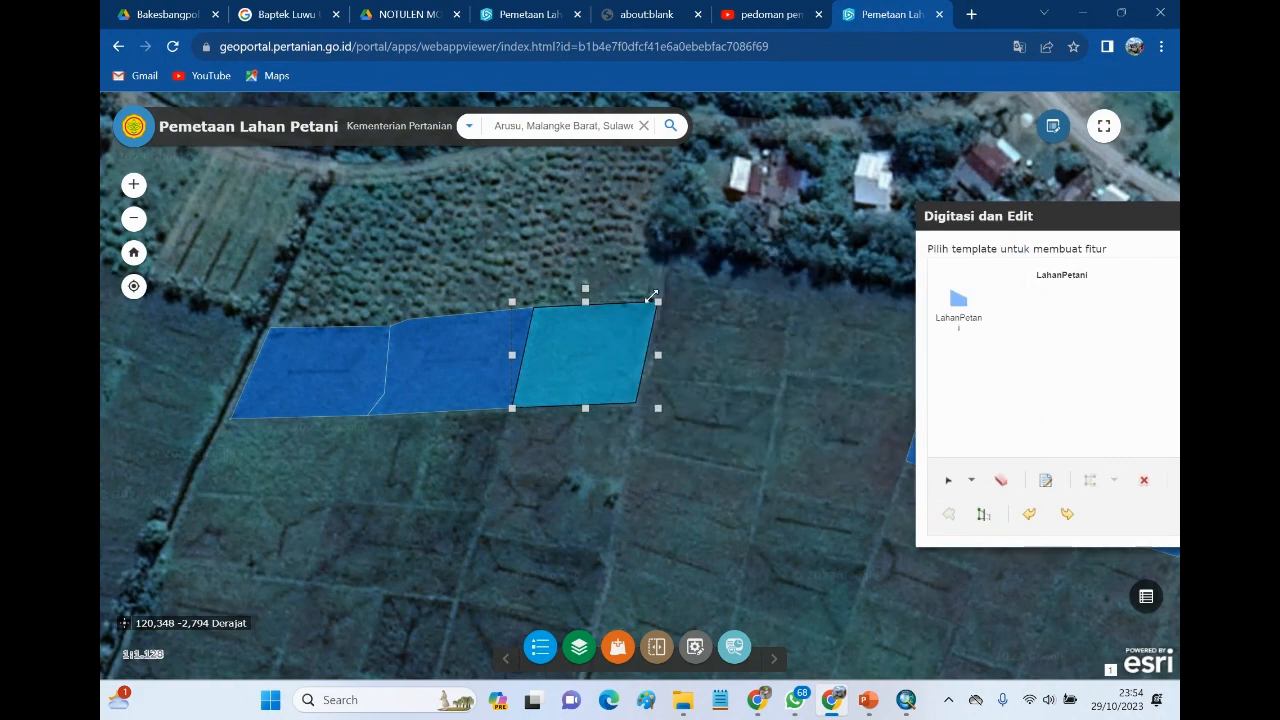
scroll(617, 279, "up", 1)
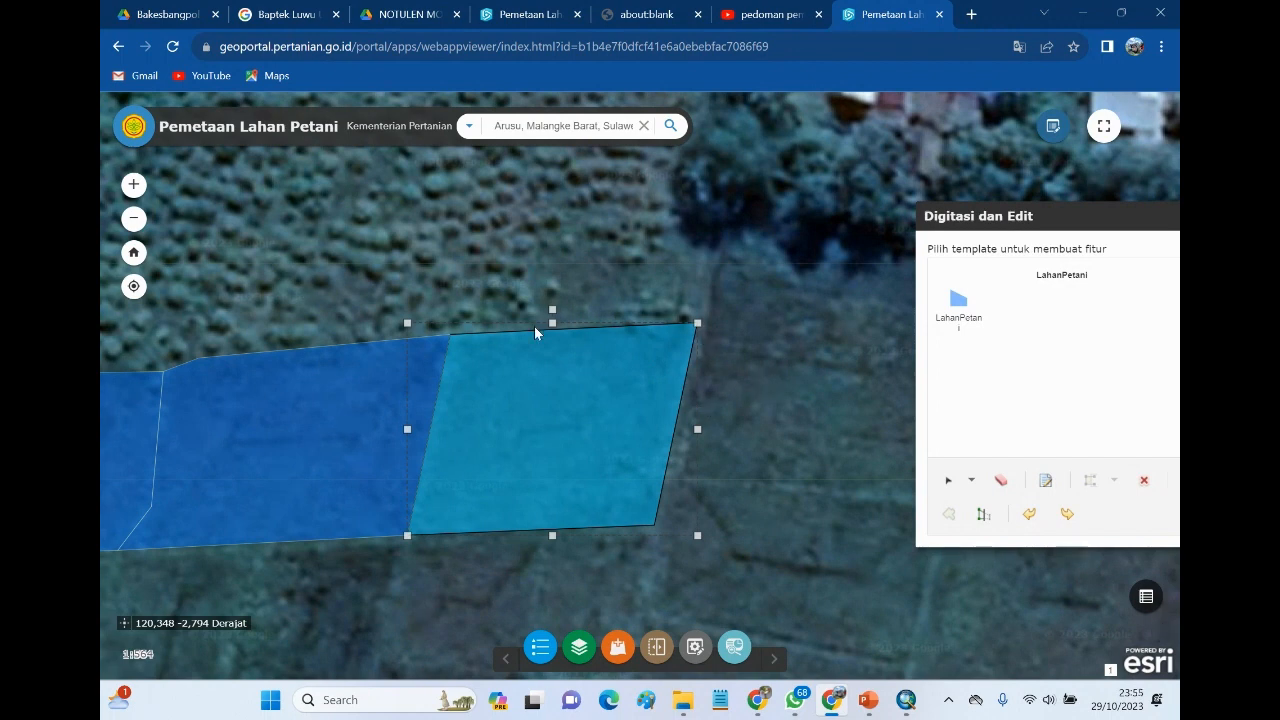
scroll(638, 458, "down", 1)
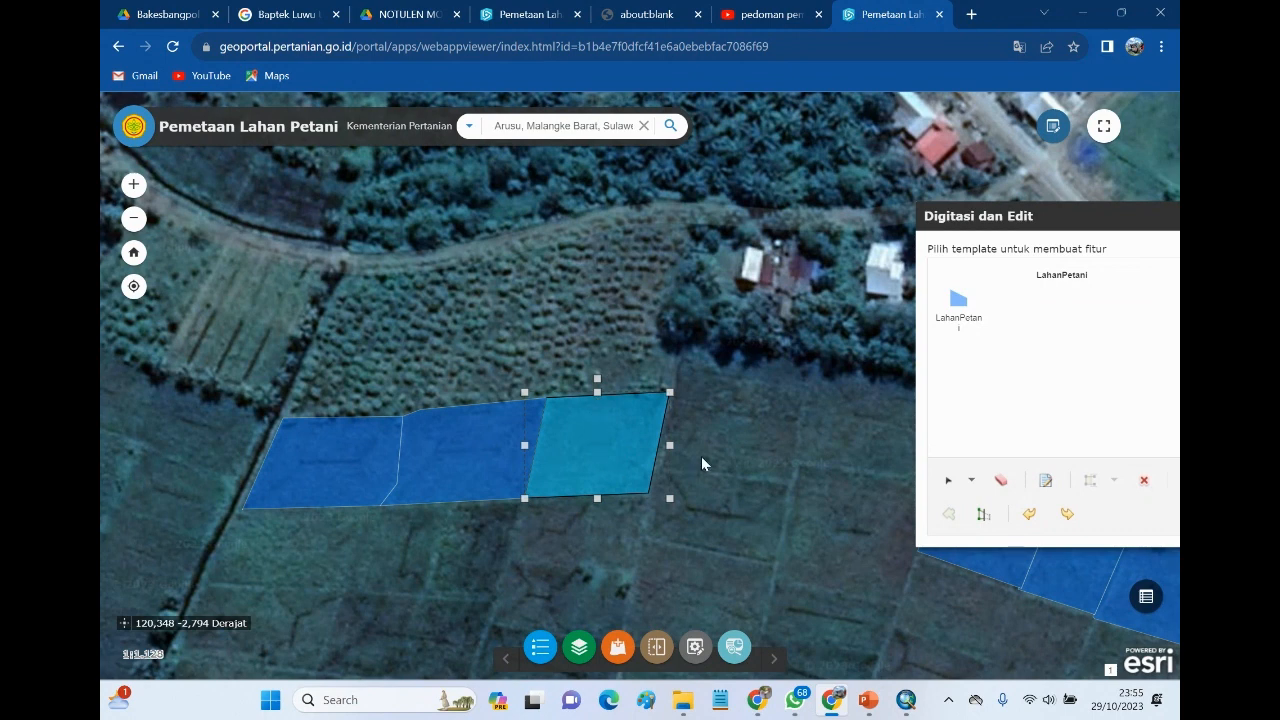
left_click(721, 476)
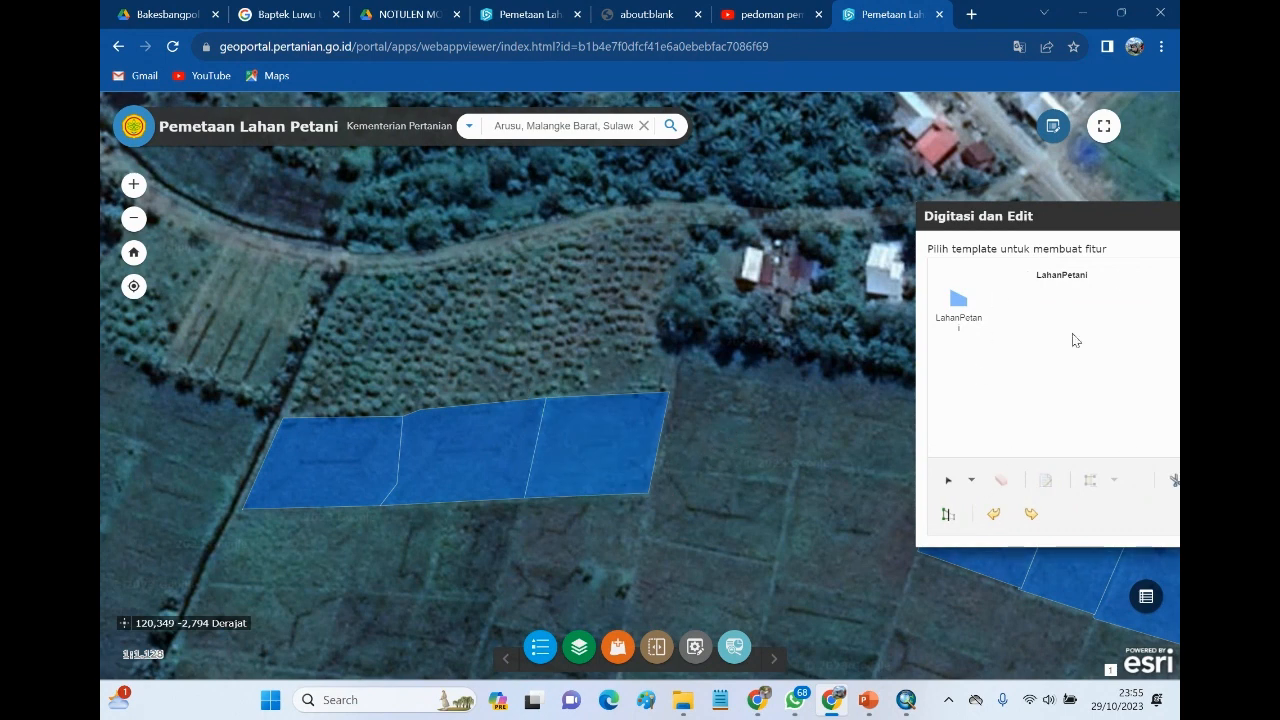
left_click(605, 445)
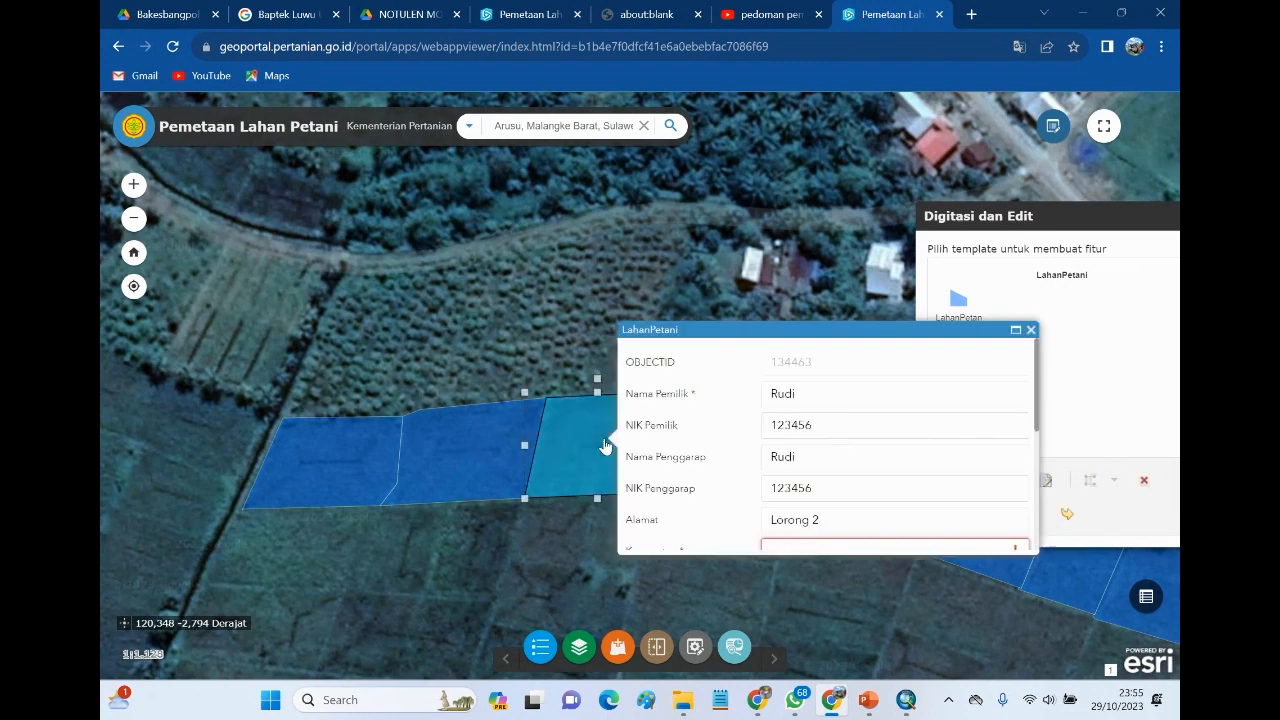
left_click(1031, 331)
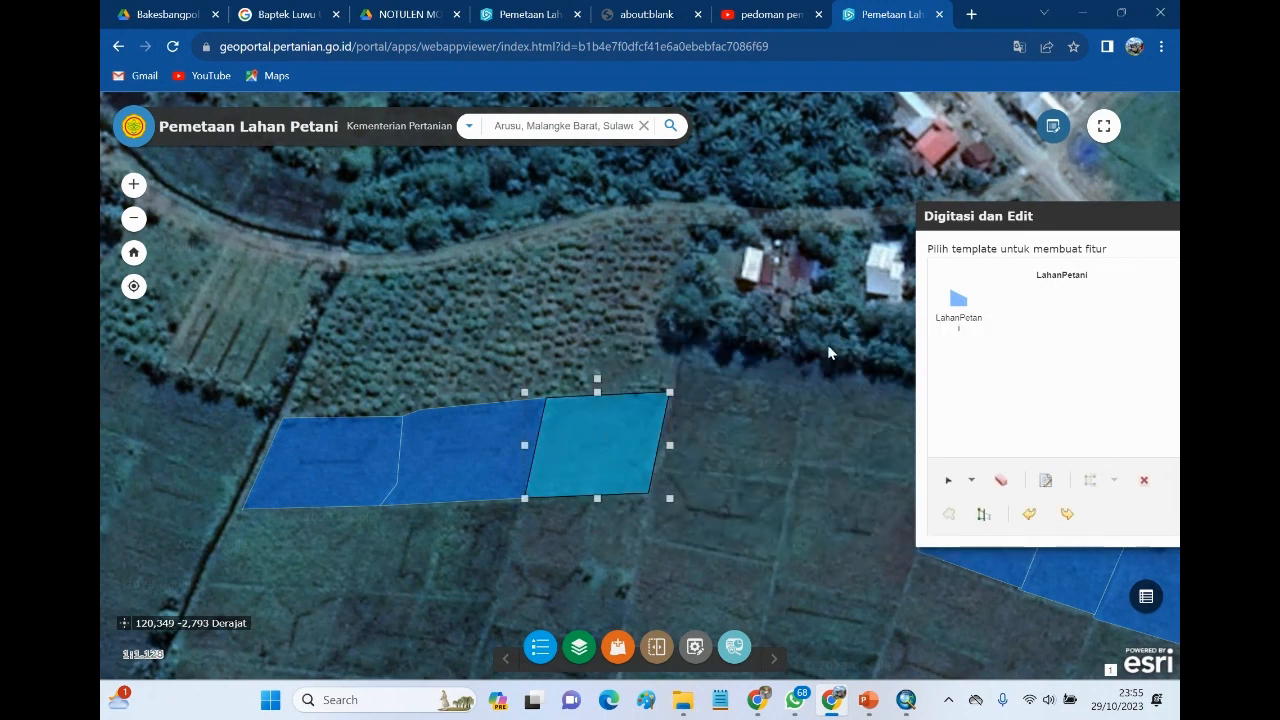
left_click(732, 410)
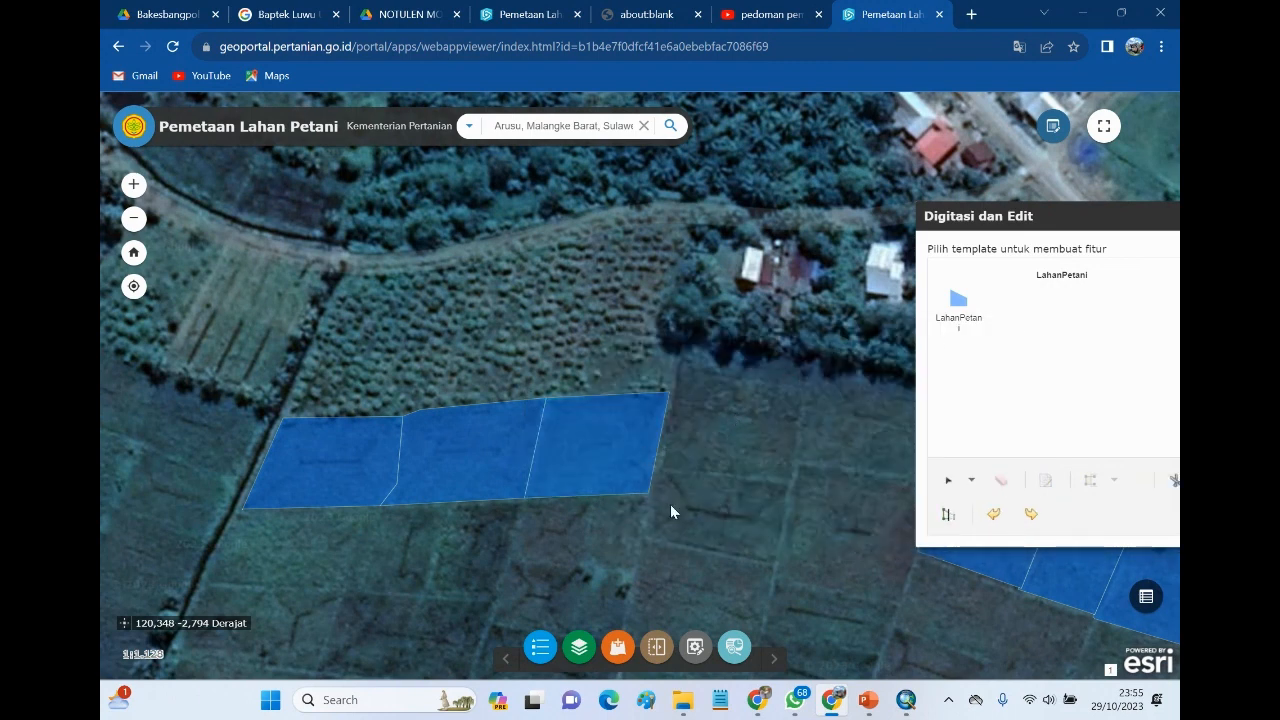
- Edit the third parcel's vertices, moving its eastern corners and edge points outward to widen the parcel eastward, and deselect it
left_click(597, 459)
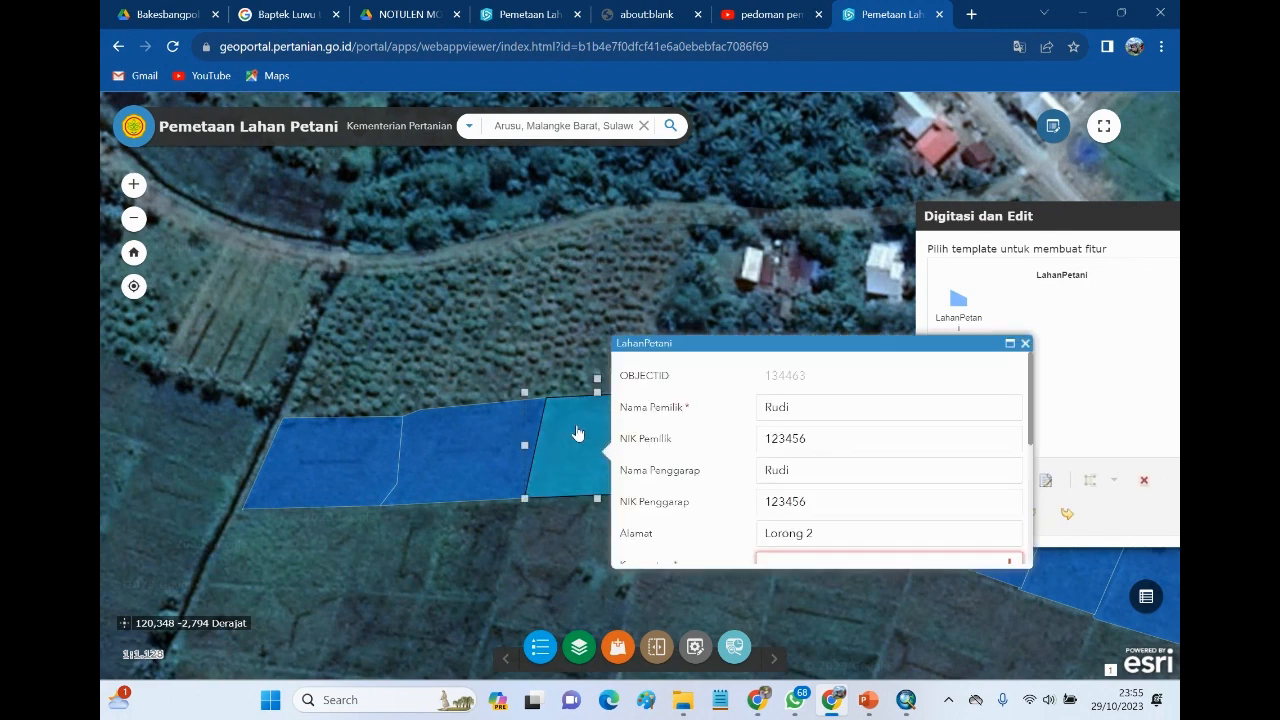
left_click(577, 433)
left_click(1025, 344)
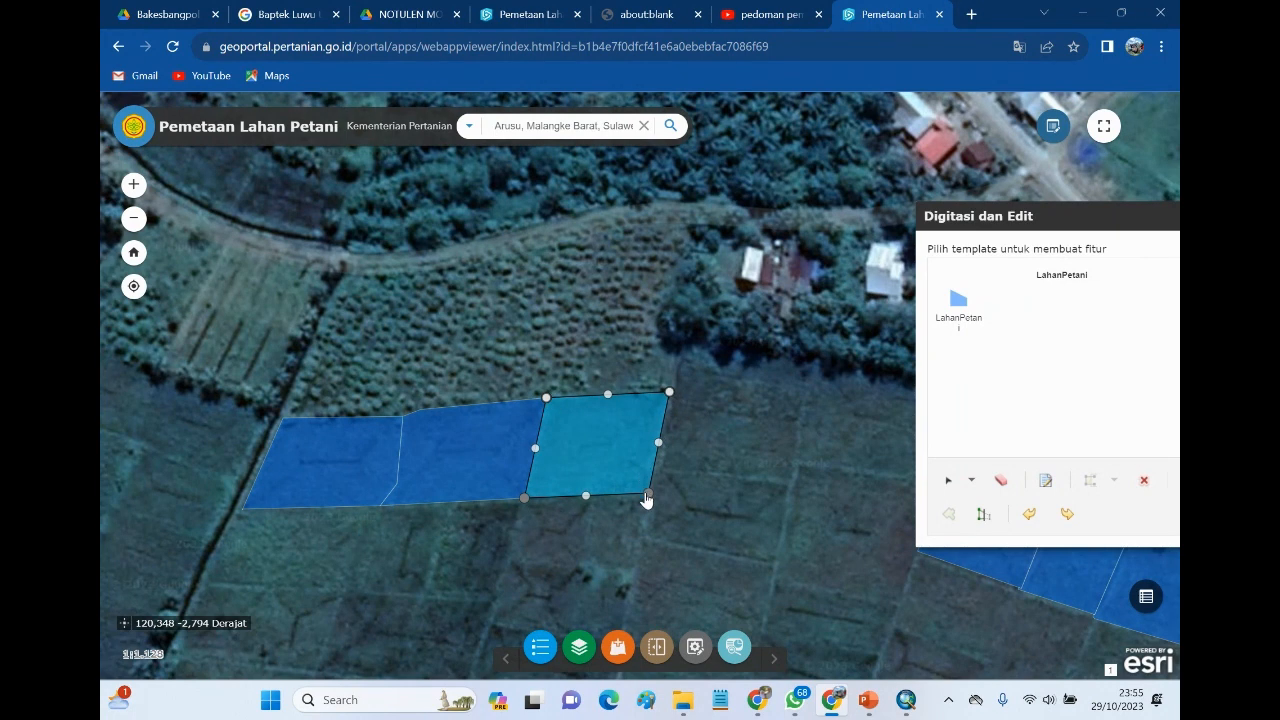
scroll(660, 425, "up", 1)
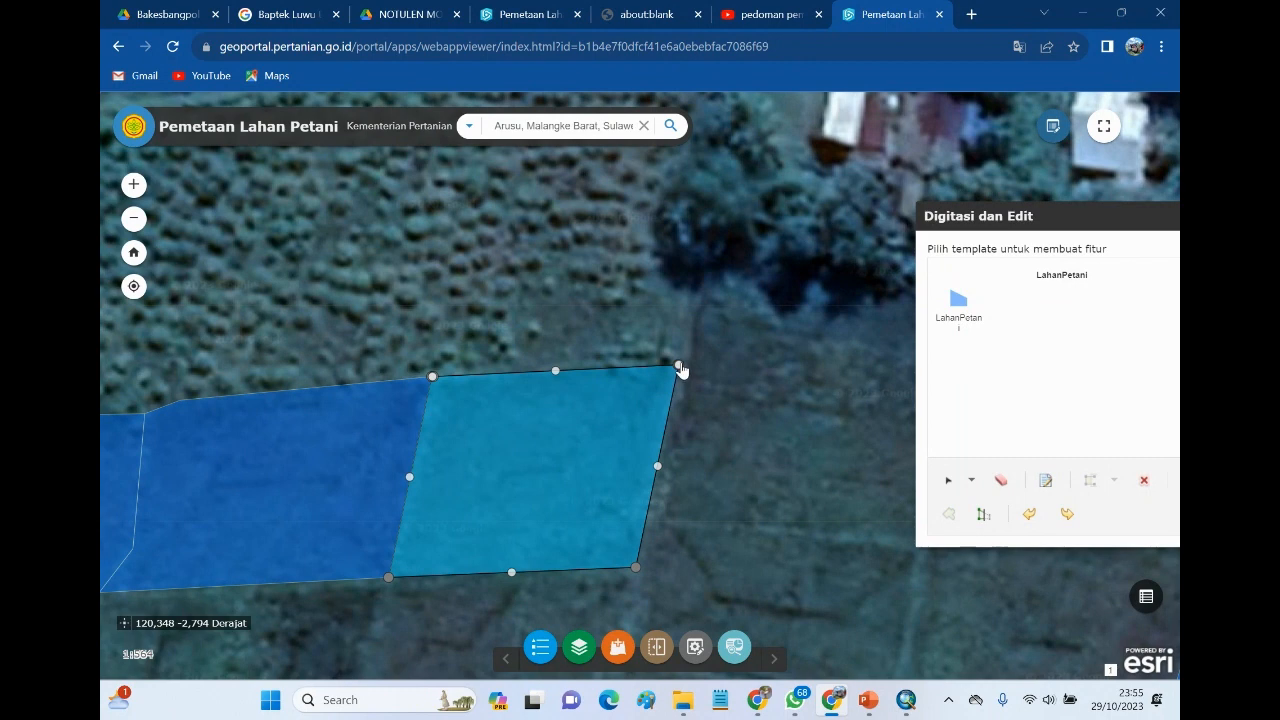
left_click_drag(680, 366, 726, 371)
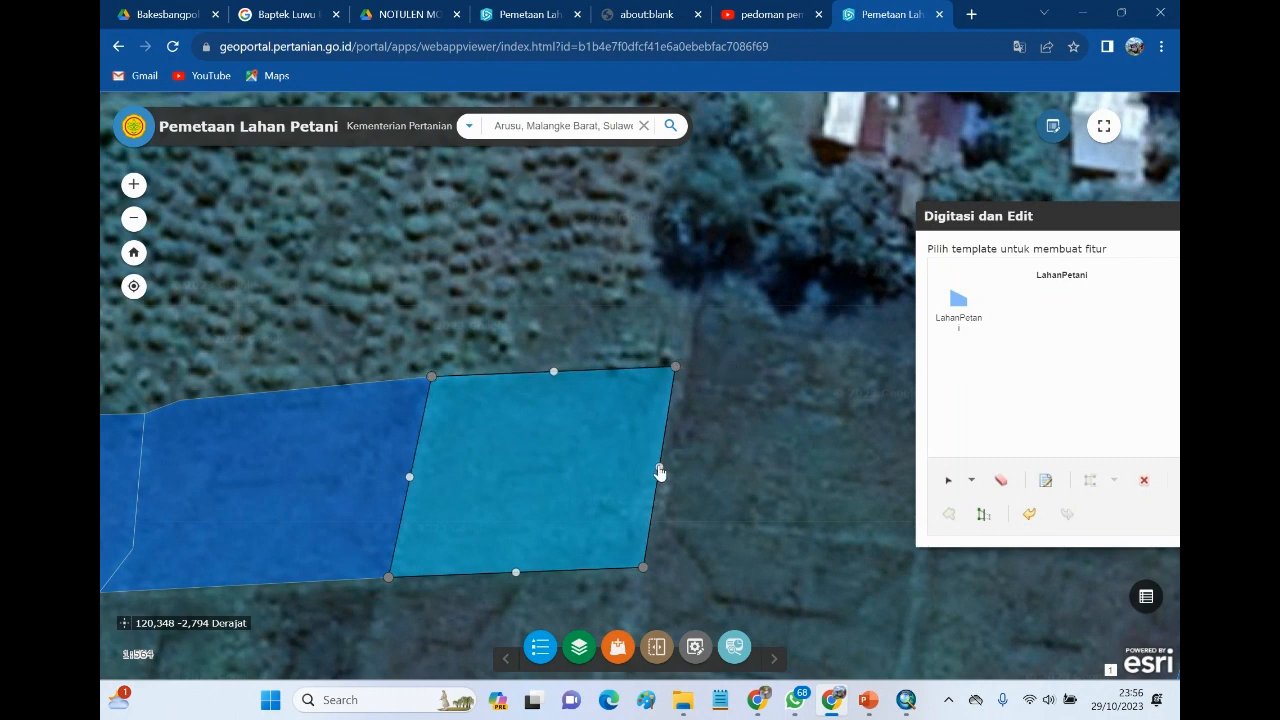
left_click_drag(659, 468, 694, 467)
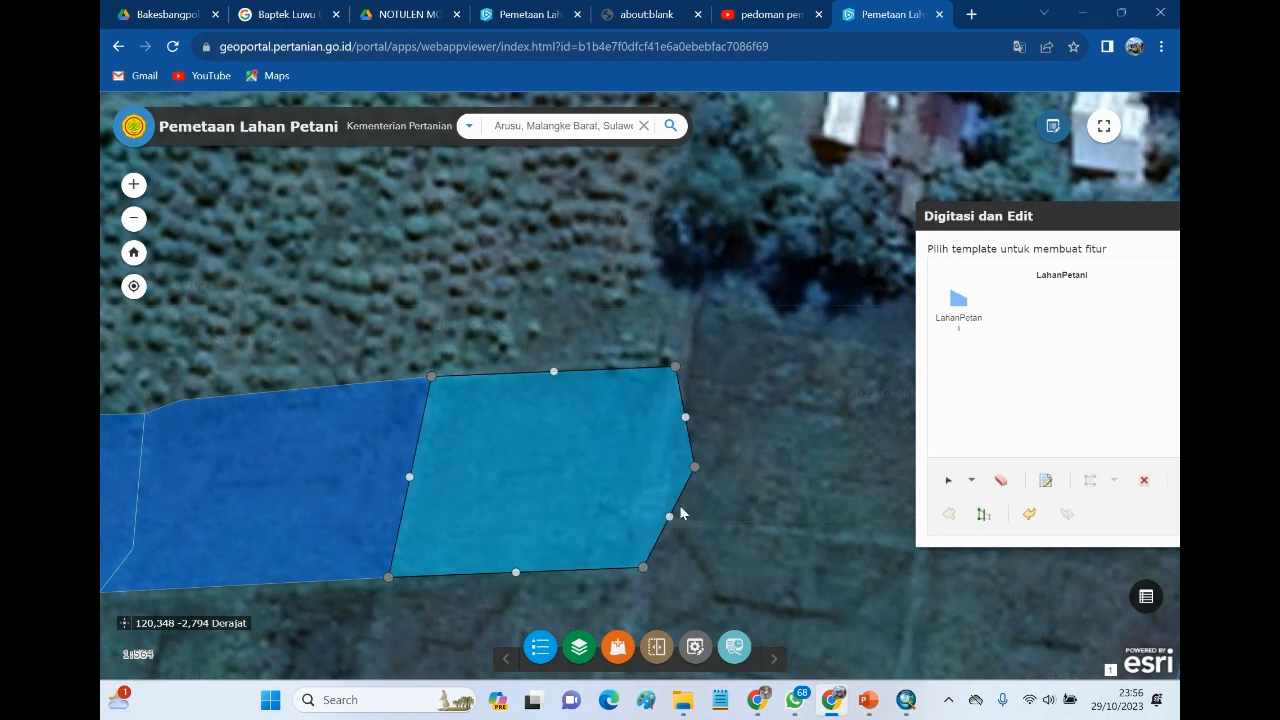
left_click_drag(670, 520, 683, 566)
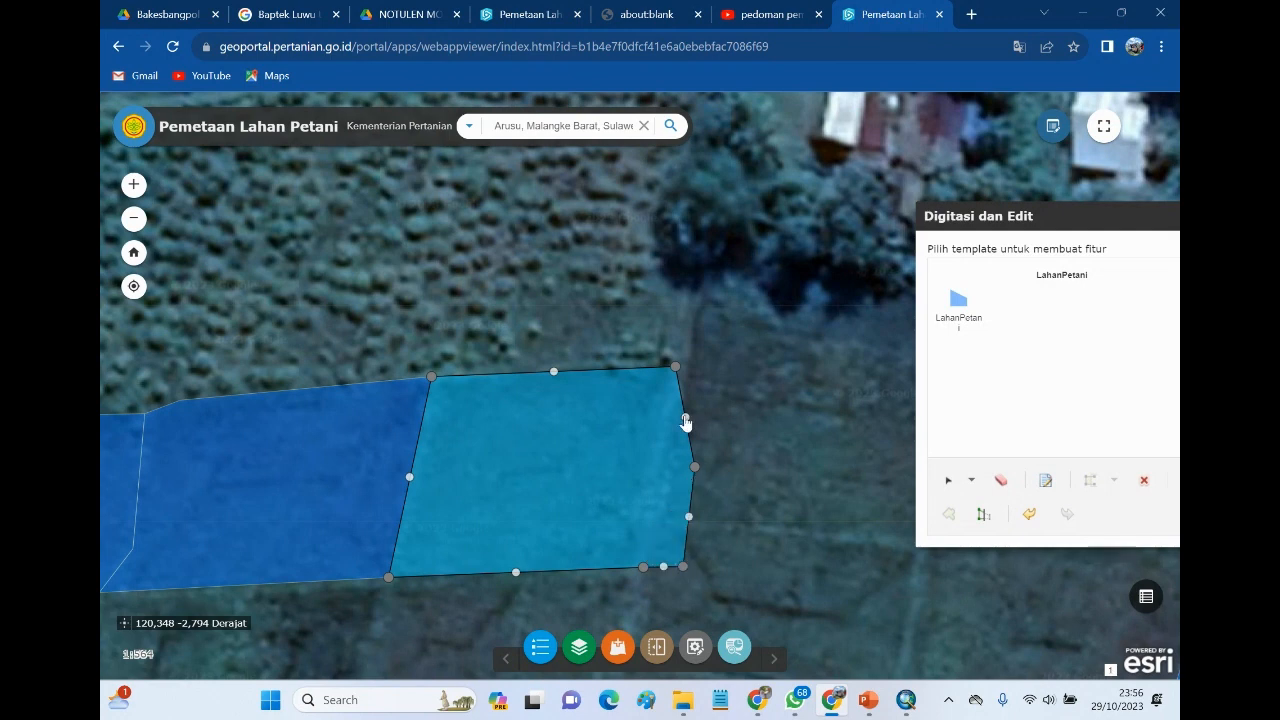
left_click_drag(685, 421, 714, 371)
left_click_drag(695, 467, 699, 468)
left_click(714, 506)
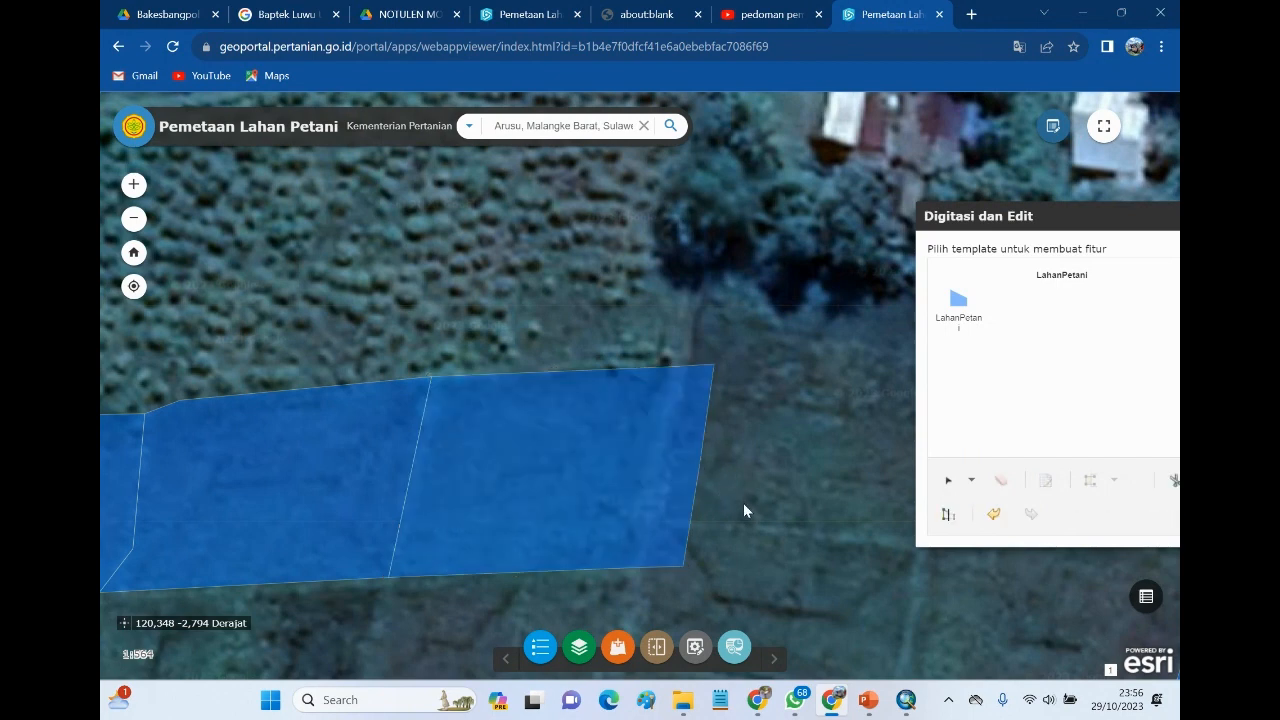
- Undo the third parcel's boundary edits back to its original shape with the raised northeast corner
left_click(666, 463)
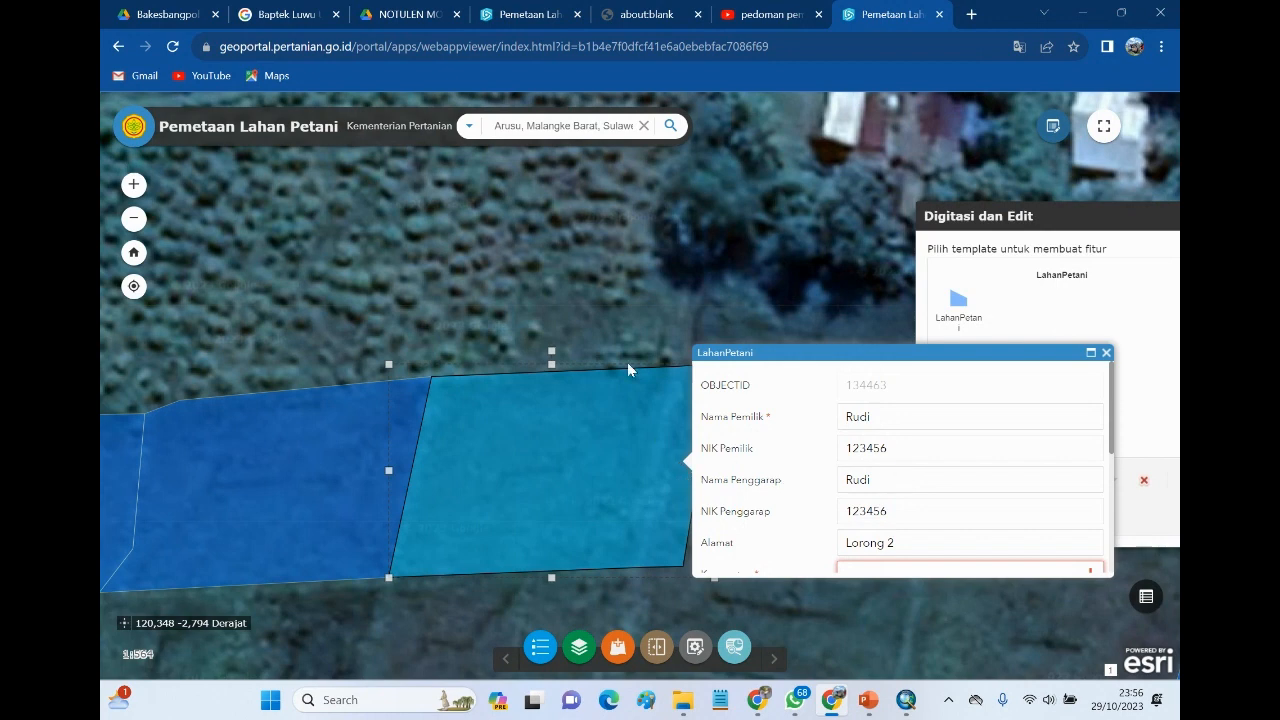
left_click(696, 296)
key("ctrl+z")
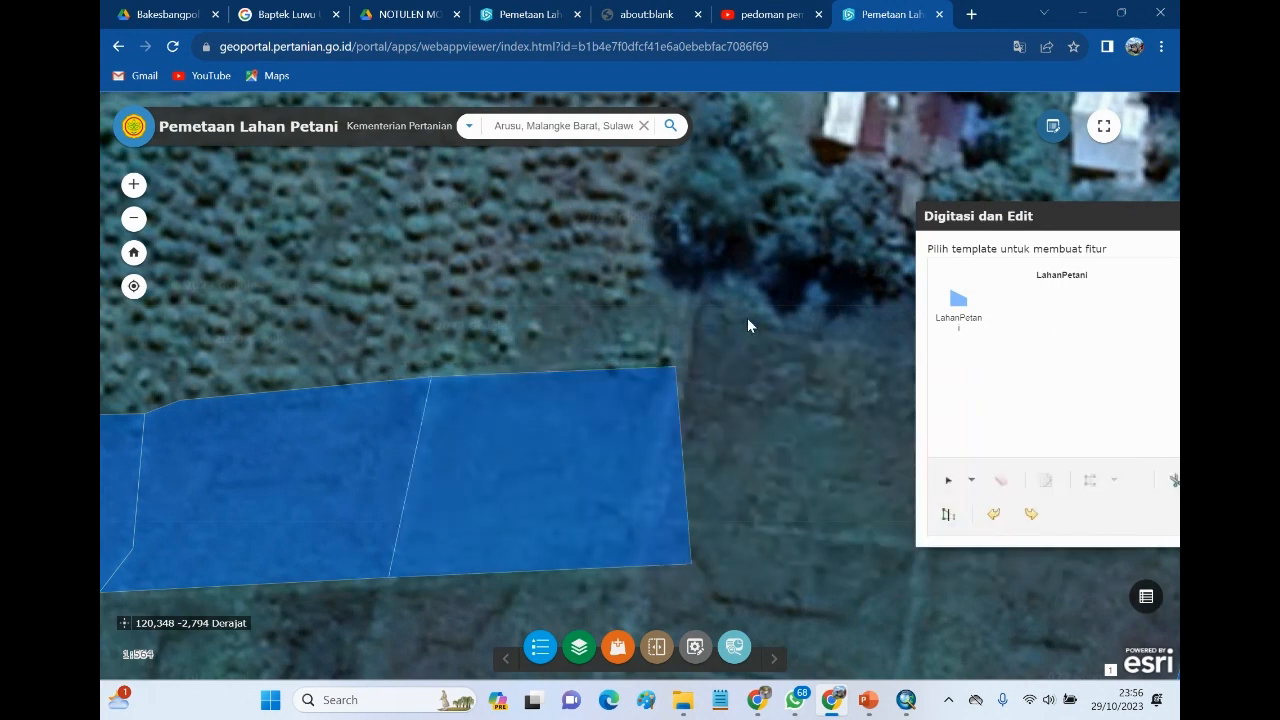
key("ctrl+z")
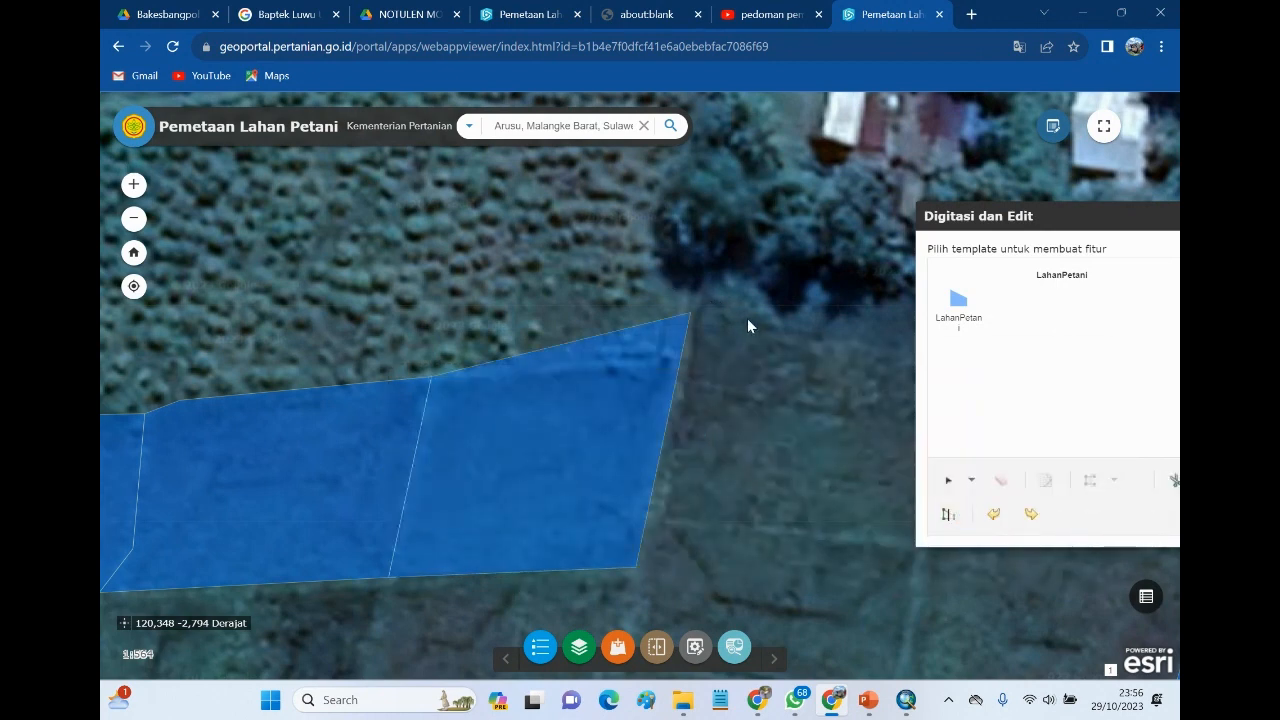
- Edit the third parcel's vertices, moving its northeast corner down to straighten the north boundary, and deselect the parcel
left_click(681, 333)
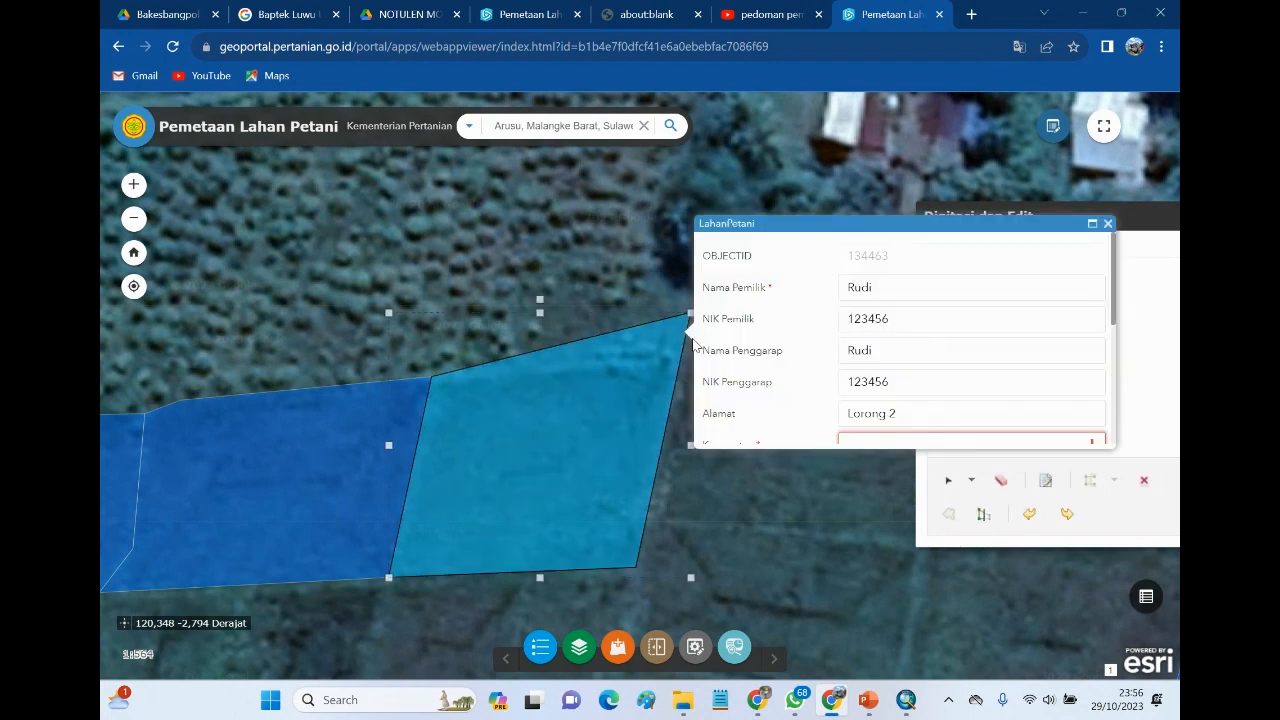
left_click(673, 333)
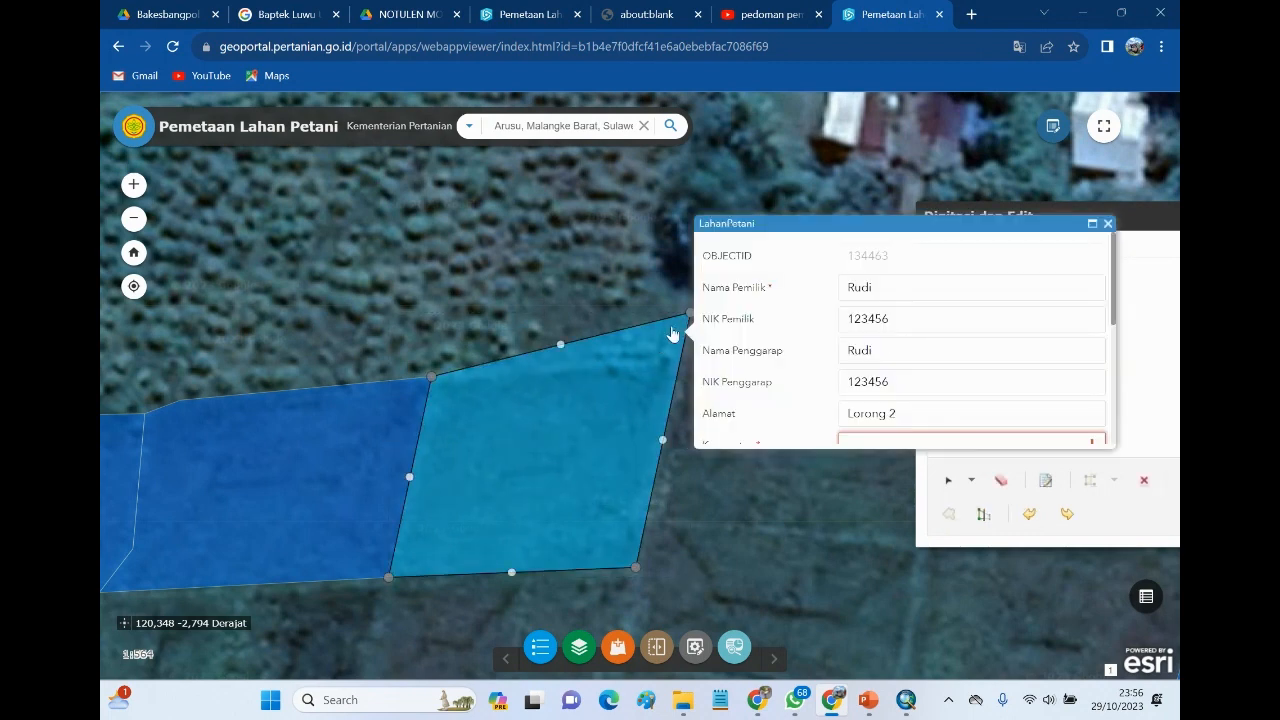
left_click_drag(690, 321, 676, 367)
left_click(723, 436)
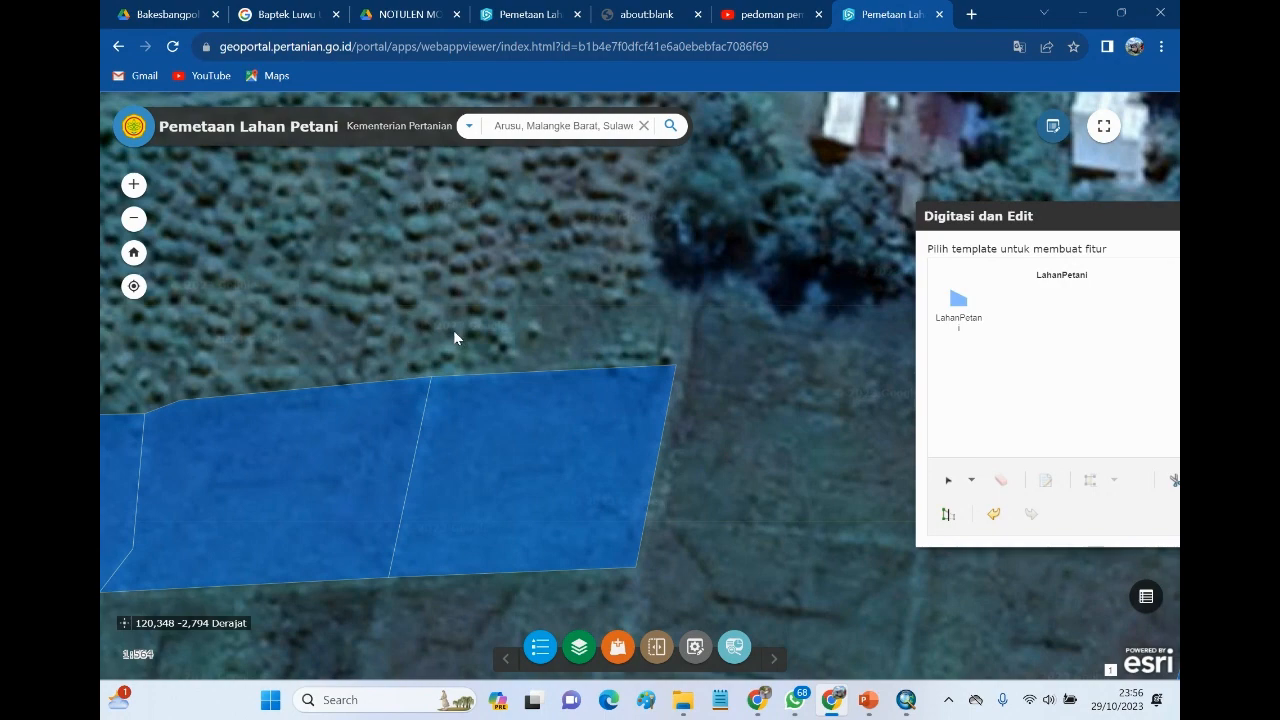
scroll(453, 330, "down", 2)
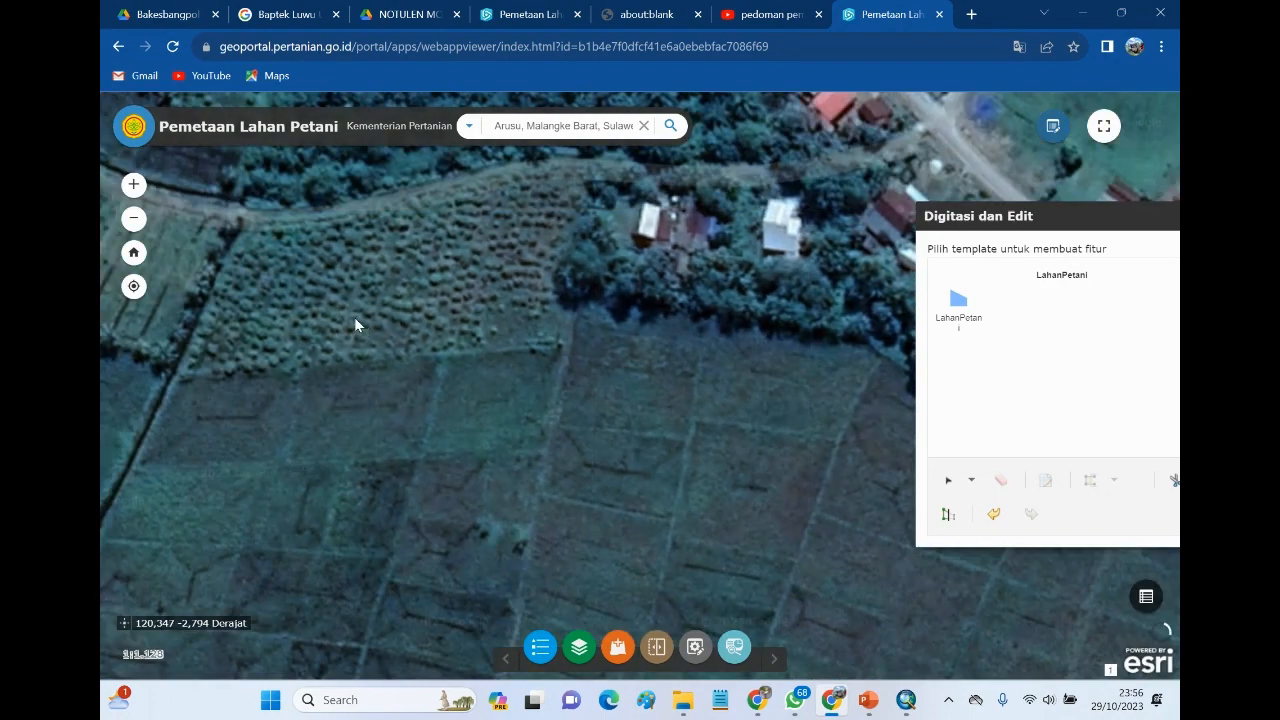
left_click_drag(242, 329, 508, 326)
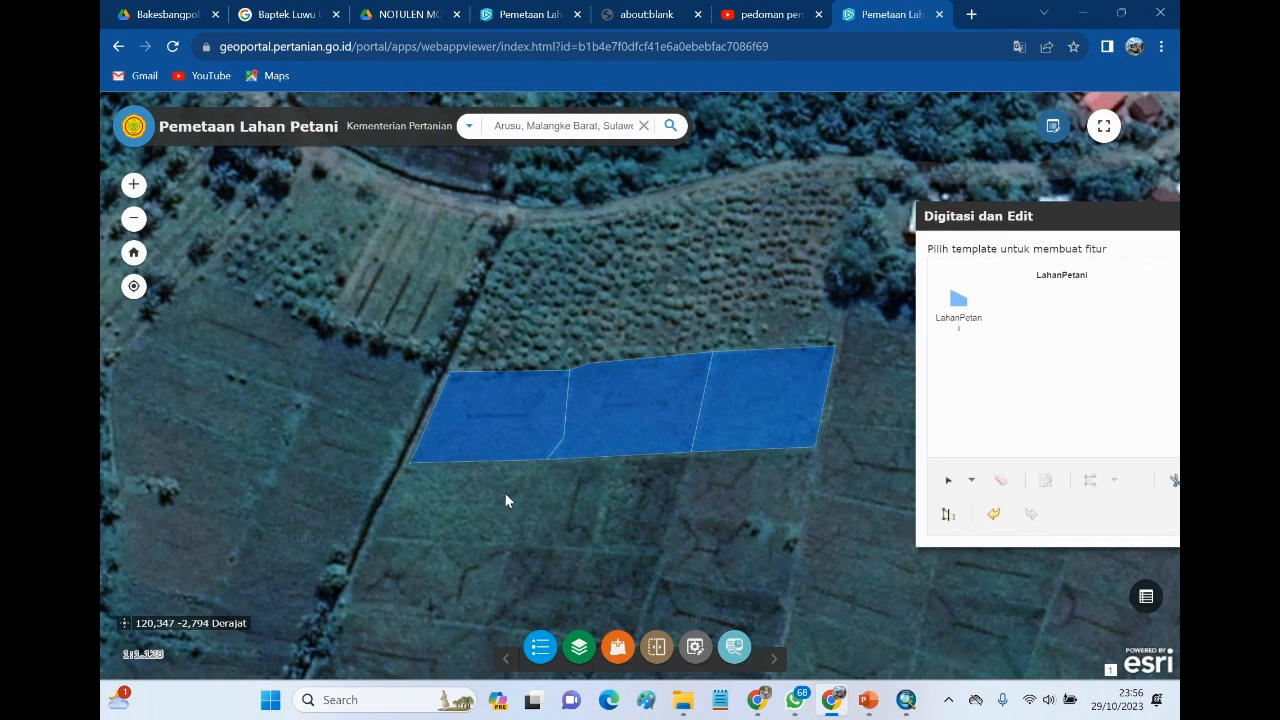
- Switch to the PowerPoint presentation, review the Outline Pembelajaran on slide 2, and return to the geoportal
left_click(868, 699)
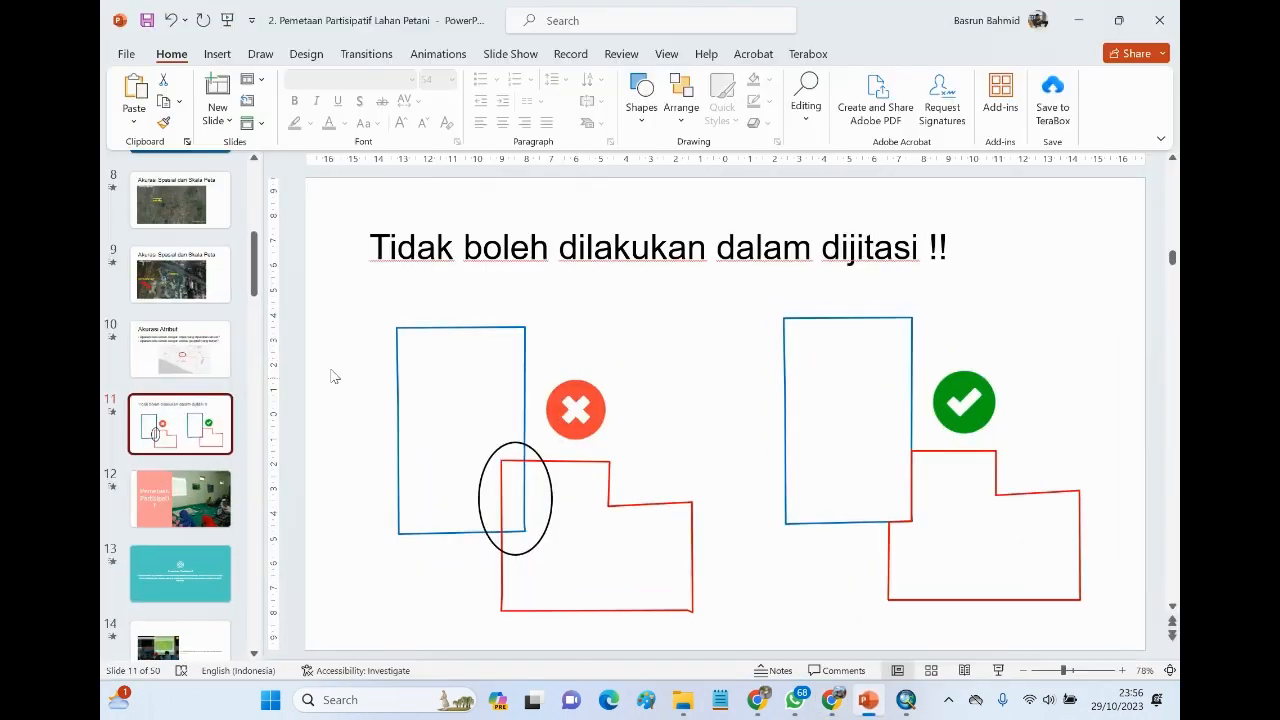
scroll(200, 270, "up", 7)
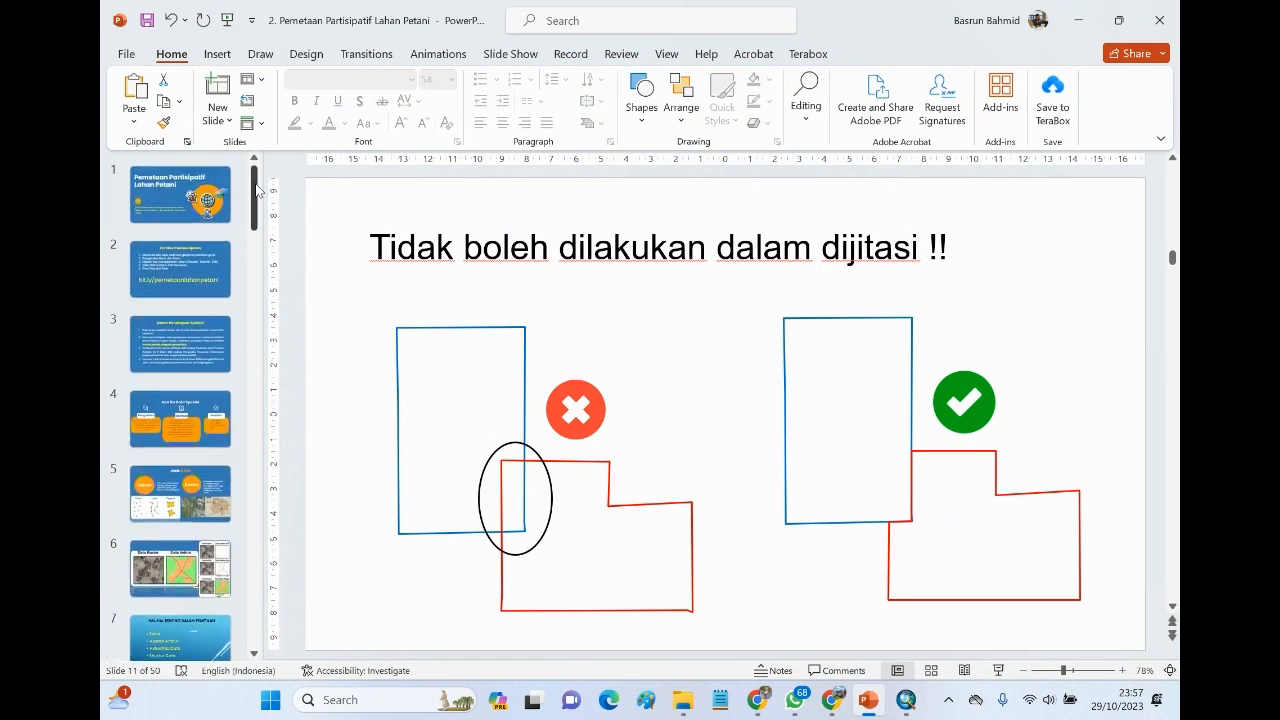
left_click(204, 250)
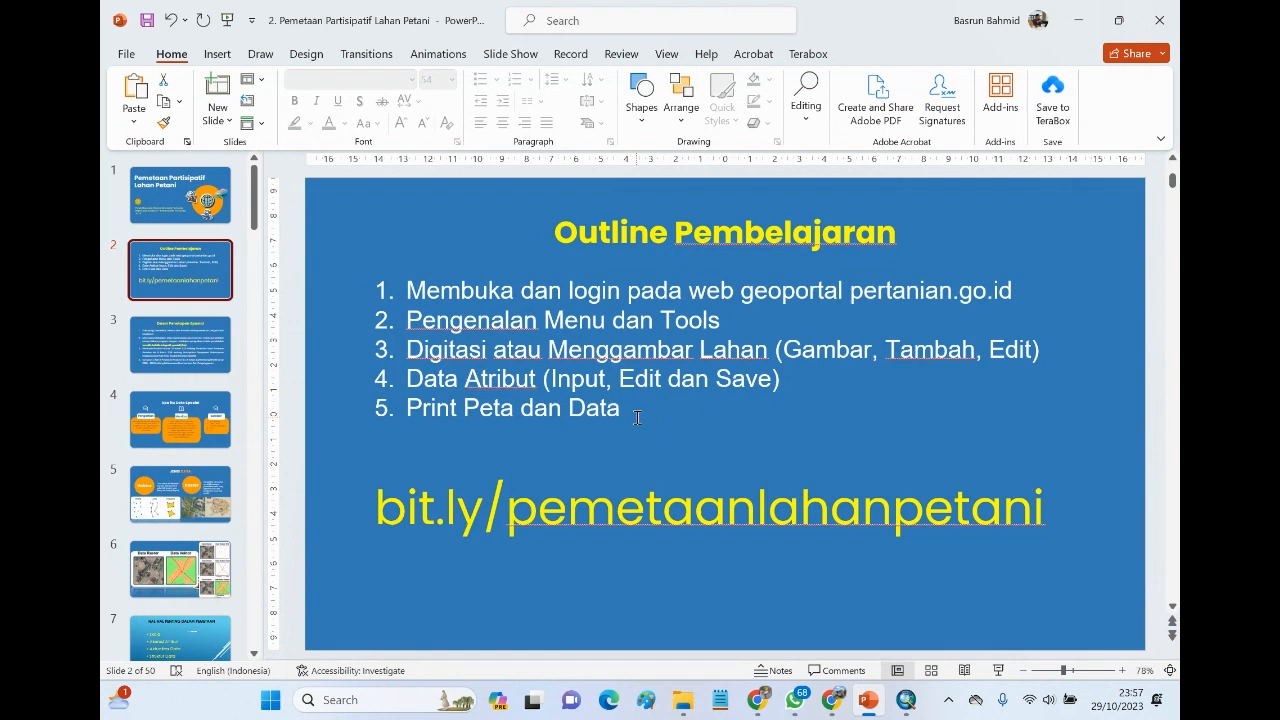
left_click(1078, 20)
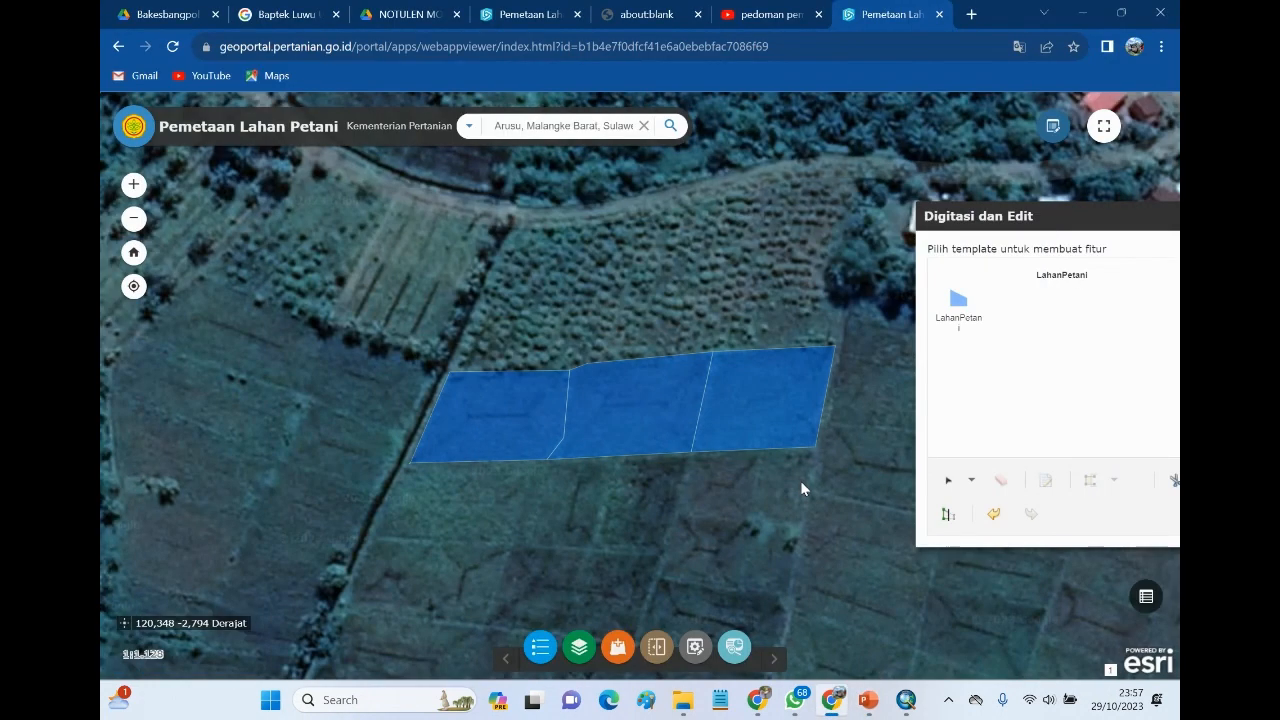
- Close the Digitasi dan Edit tool and examine both groups of digitized parcels within the surrounding Arusu farmland
left_click(1052, 126)
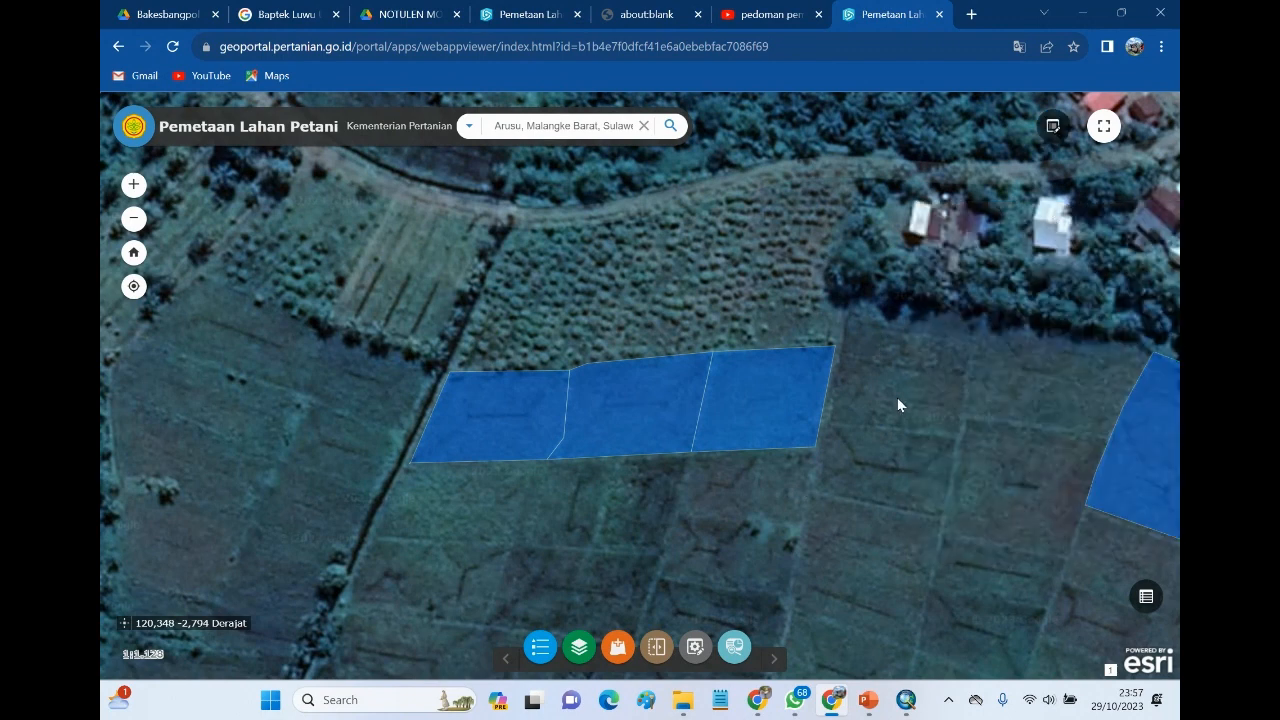
scroll(954, 471, "down", 1)
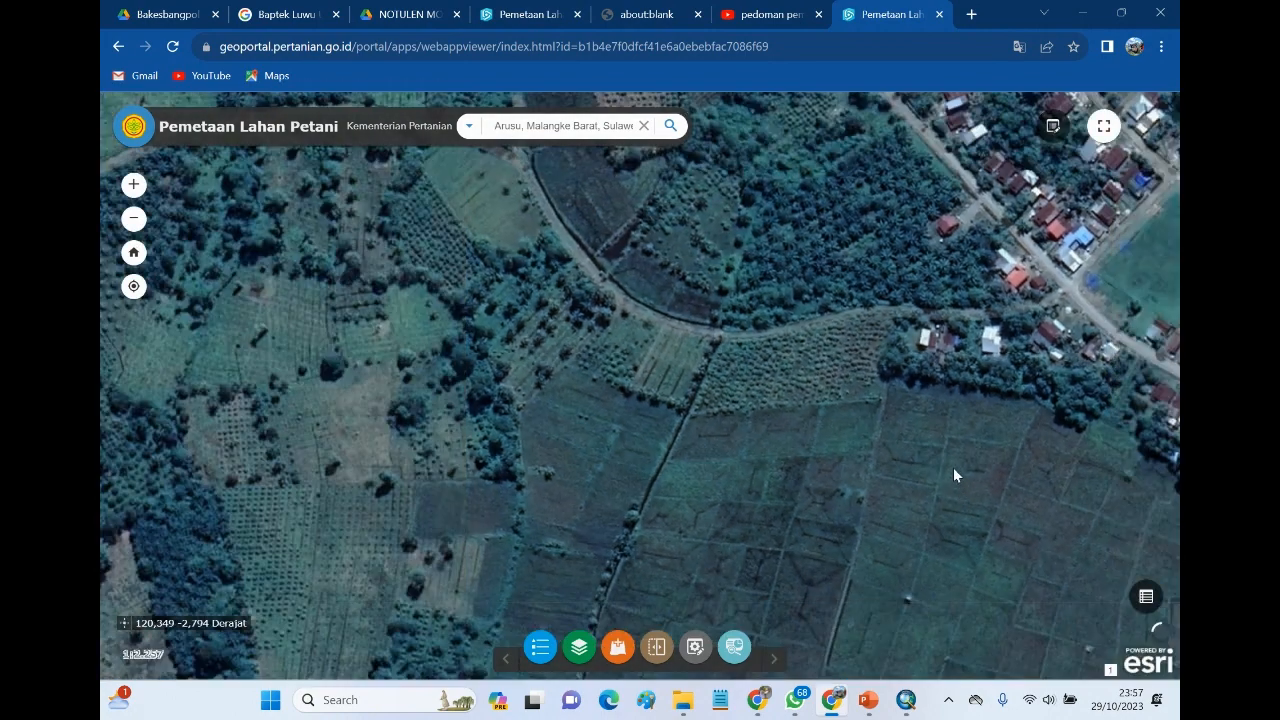
left_click_drag(960, 461, 806, 440)
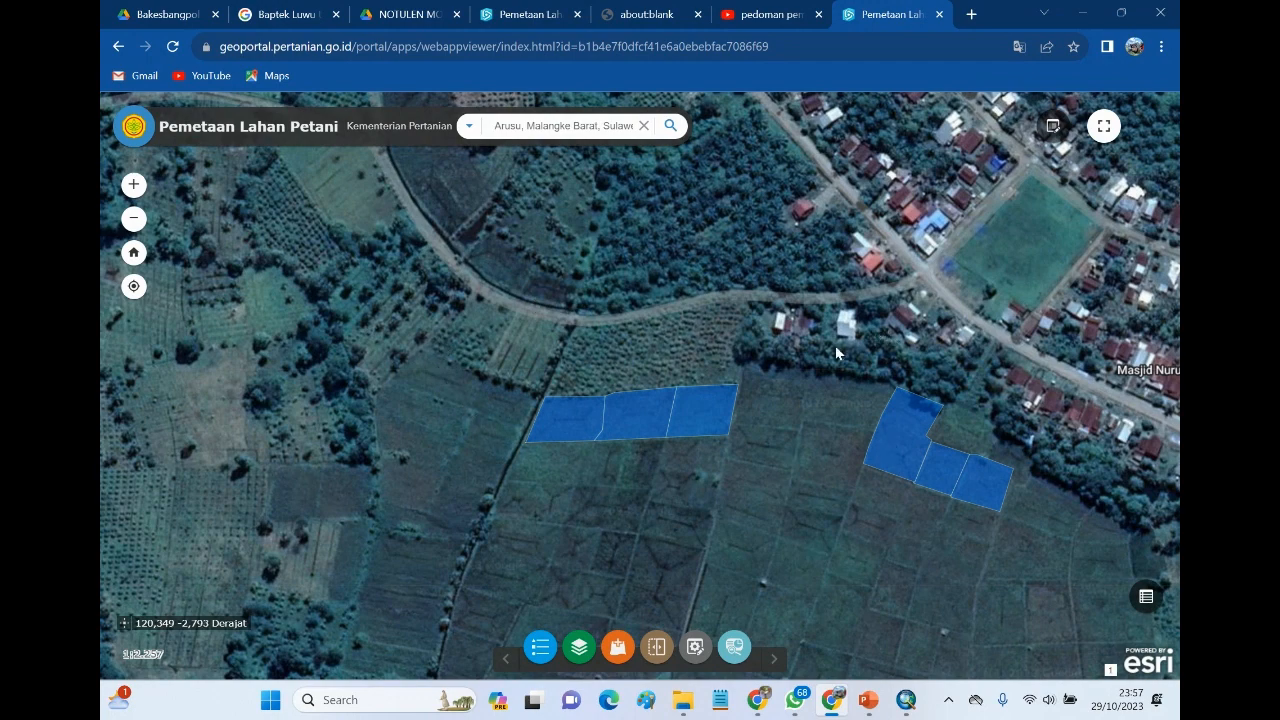
left_click_drag(993, 340, 866, 296)
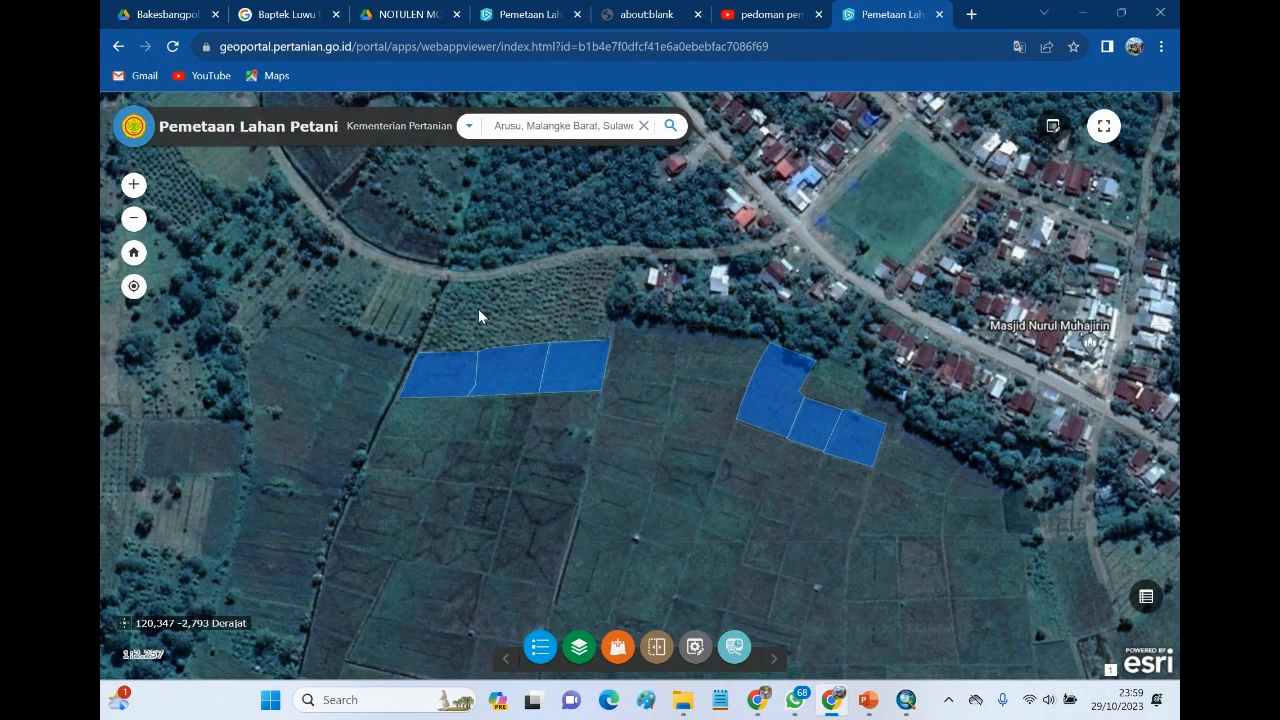
left_click_drag(539, 447, 537, 391)
scroll(561, 417, "up", 1)
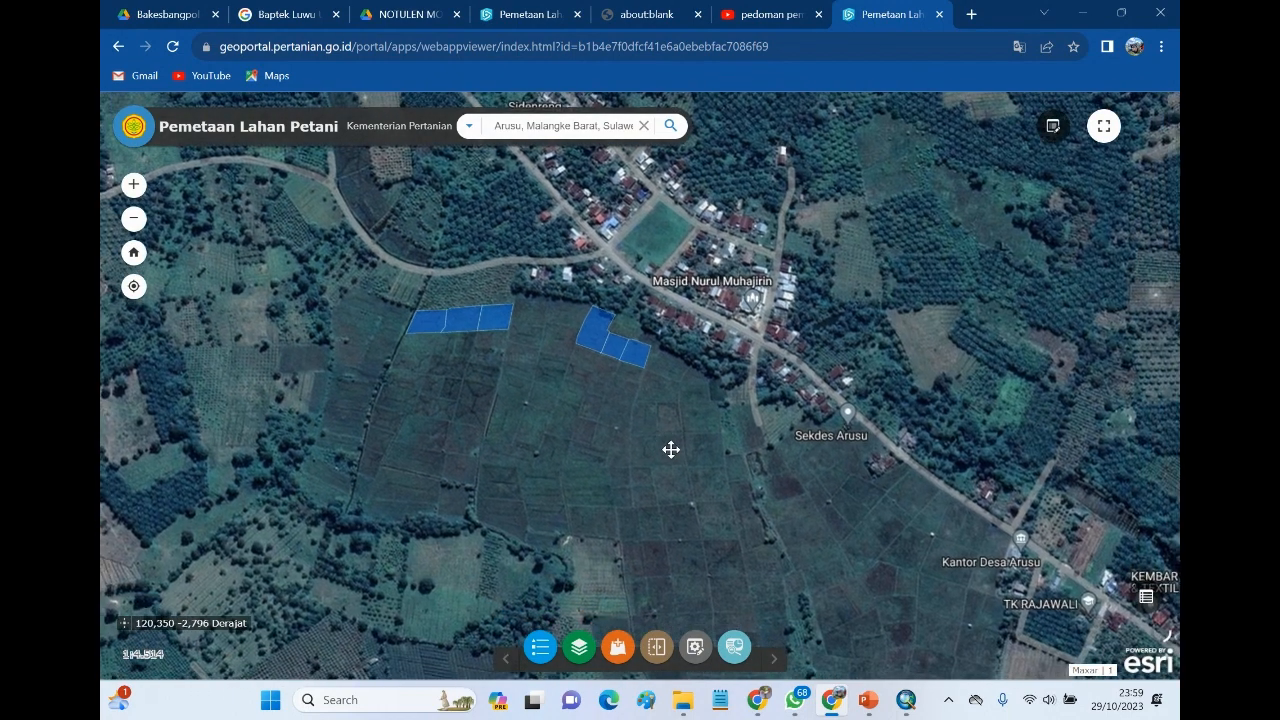
left_click_drag(749, 511, 681, 459)
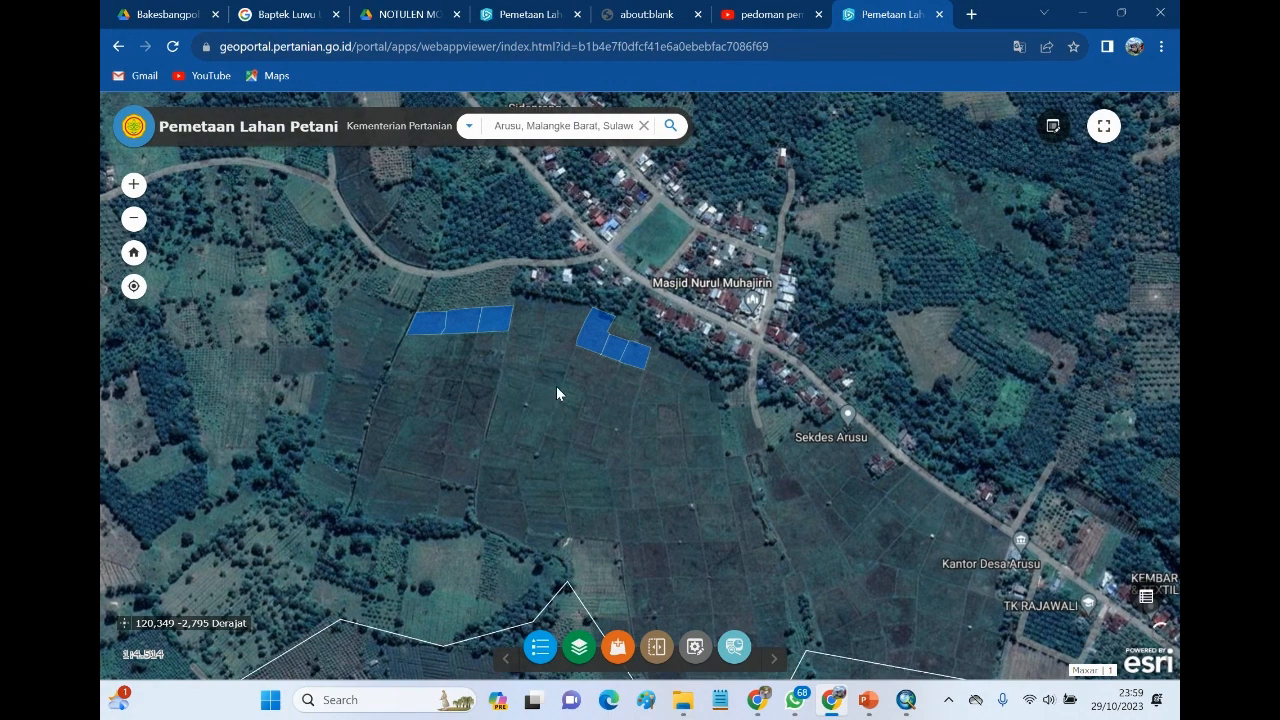
left_click_drag(430, 389, 434, 422)
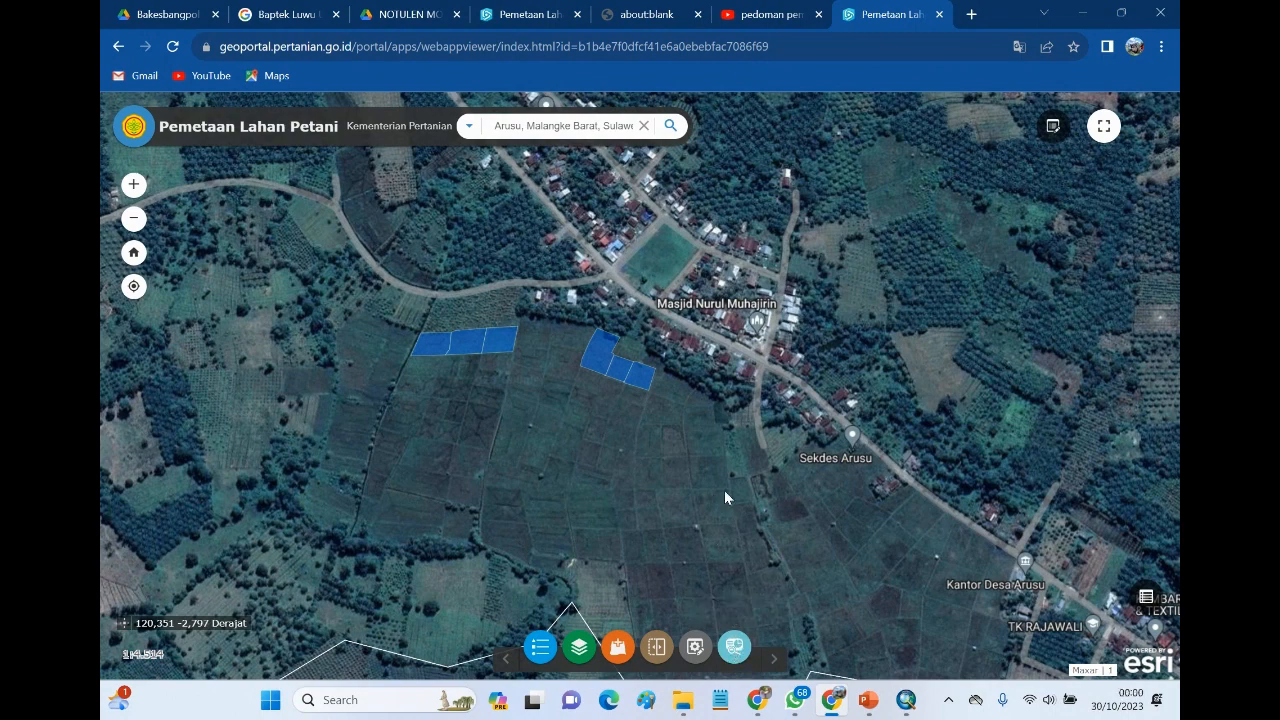
- Open the Download tool, try place-name searches for "Arusu" and "Malangke Barat" as the area of interest, and clear the entry
left_click(733, 645)
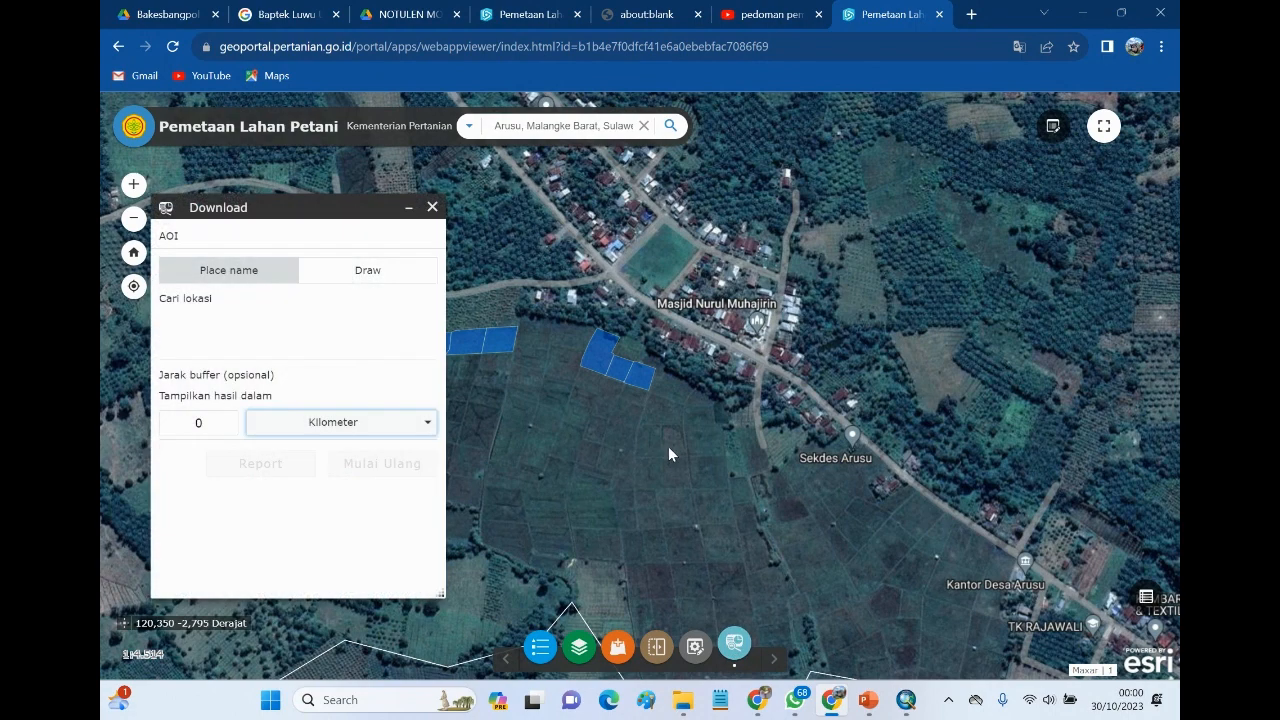
left_click(238, 330)
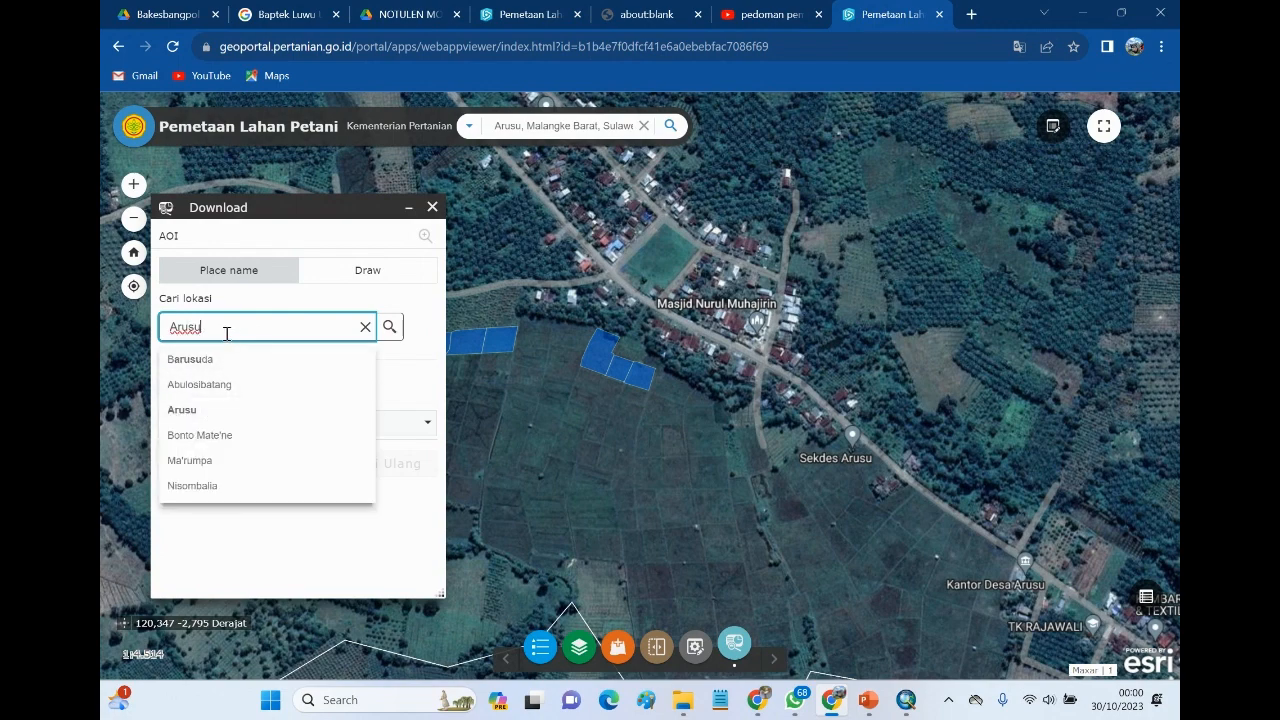
double_click(226, 330)
type("Malangke Barat")
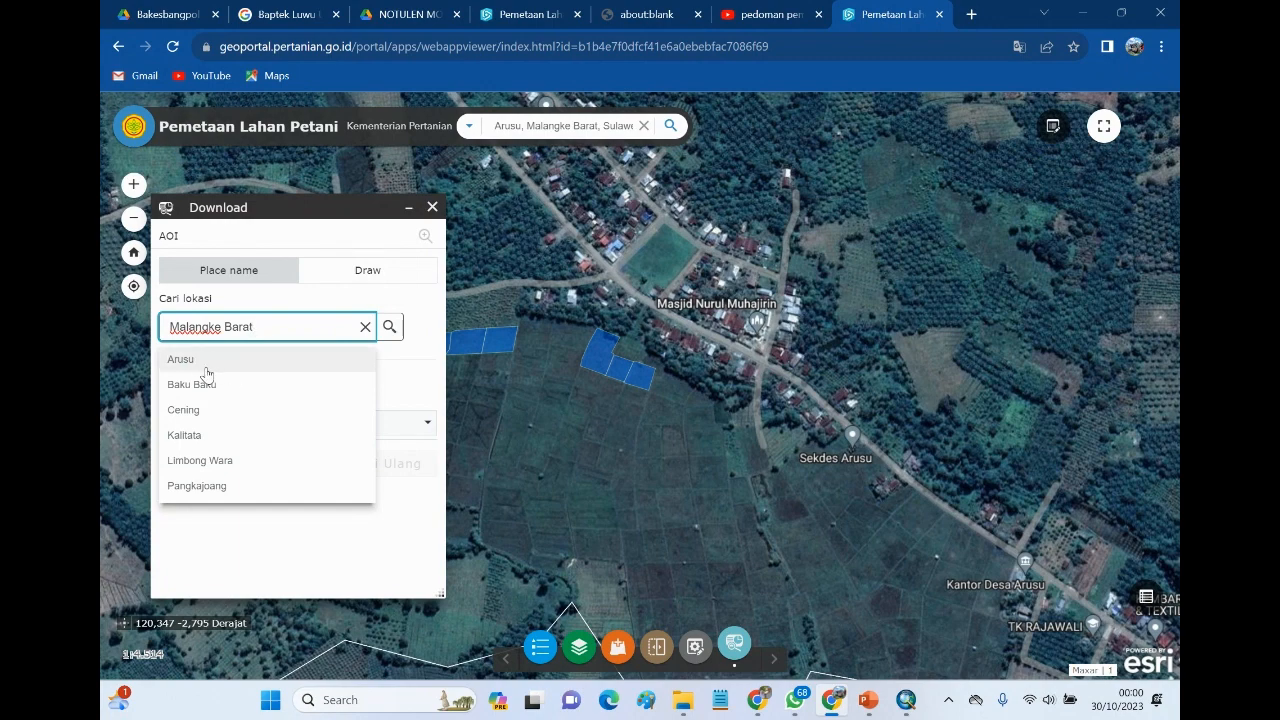
triple_click(269, 330)
left_click(365, 327)
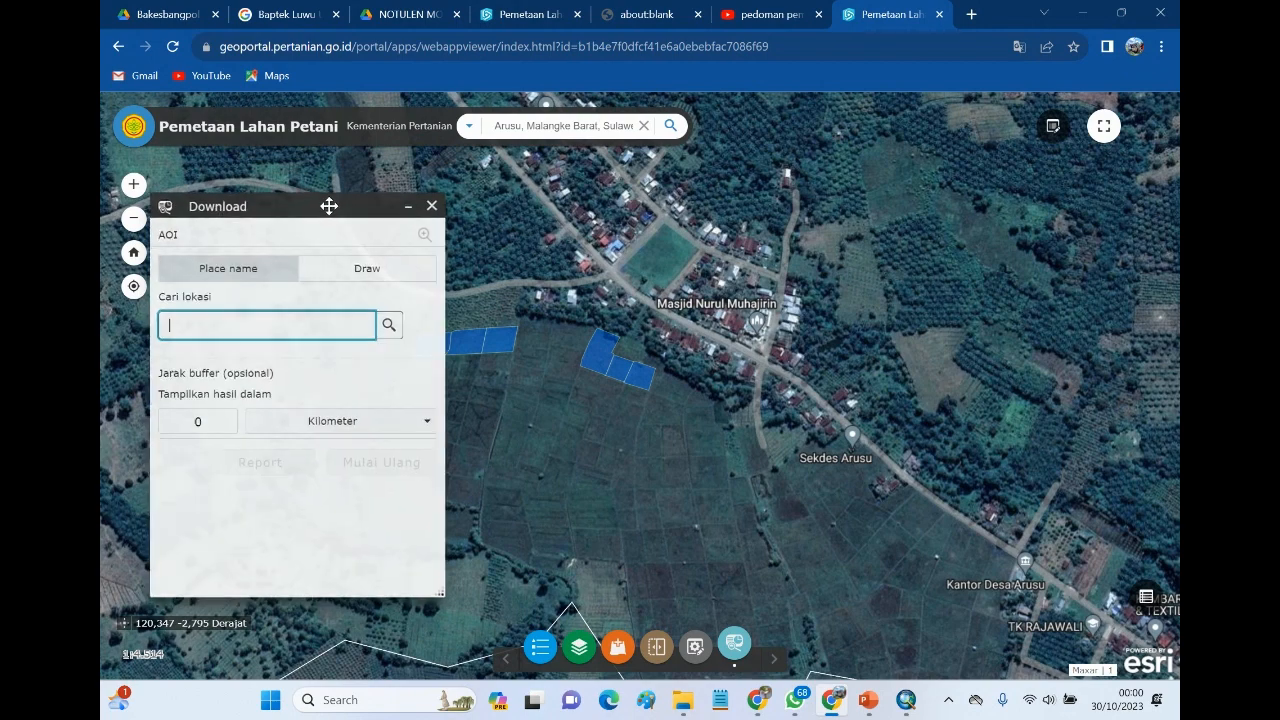
- Define the download area by drawing instead, using the feature-selection mode to select the three adjoining western parcels
left_click_drag(331, 206, 1057, 231)
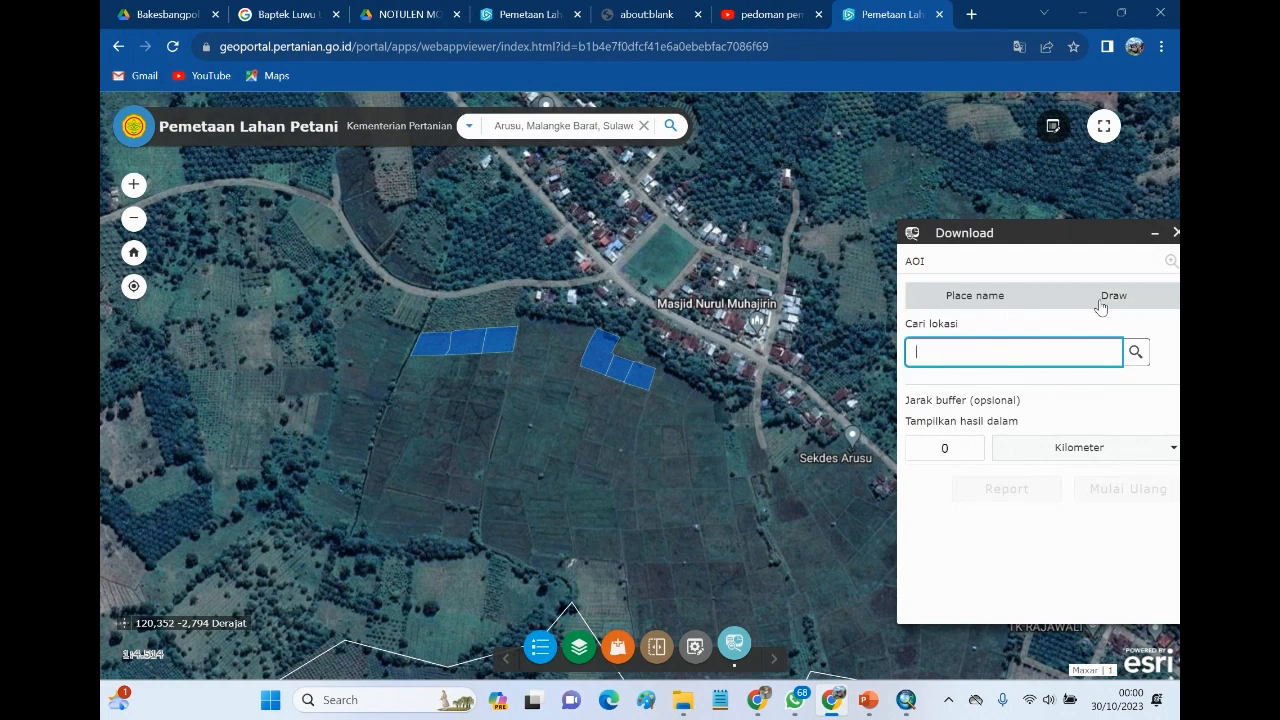
left_click_drag(1052, 234, 932, 183)
left_click(985, 255)
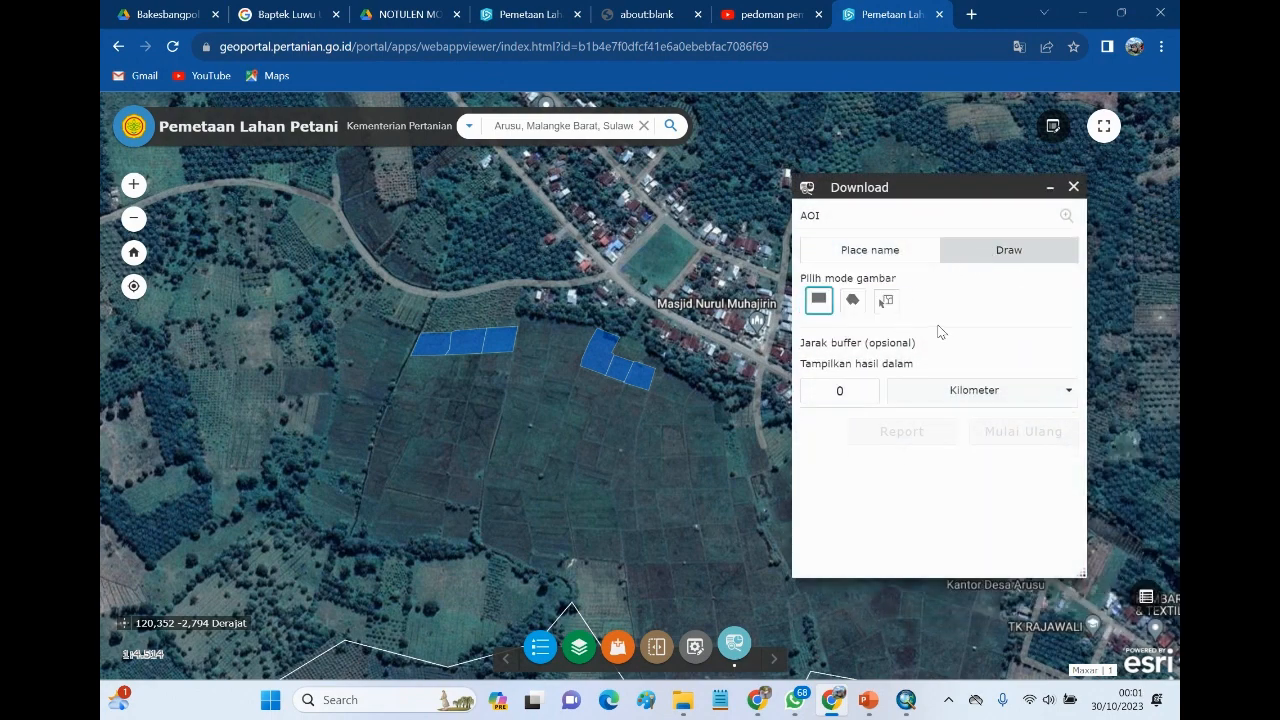
left_click(885, 302)
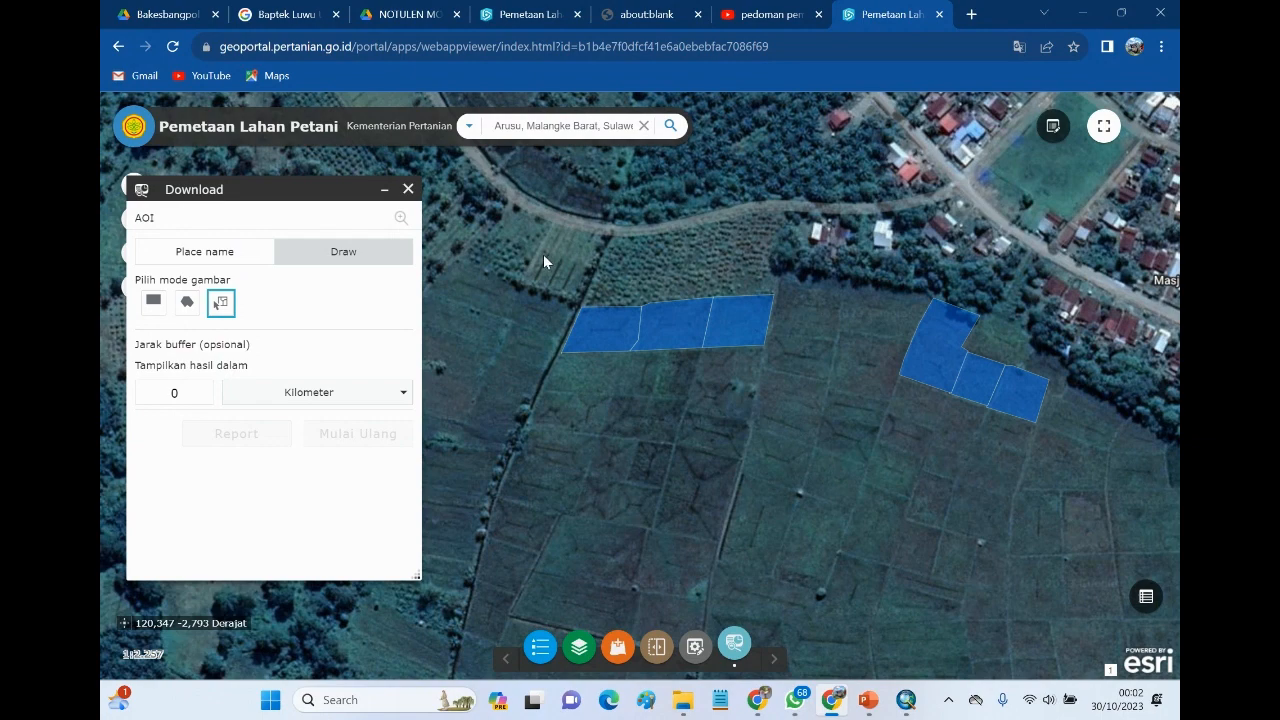
left_click_drag(545, 258, 563, 283)
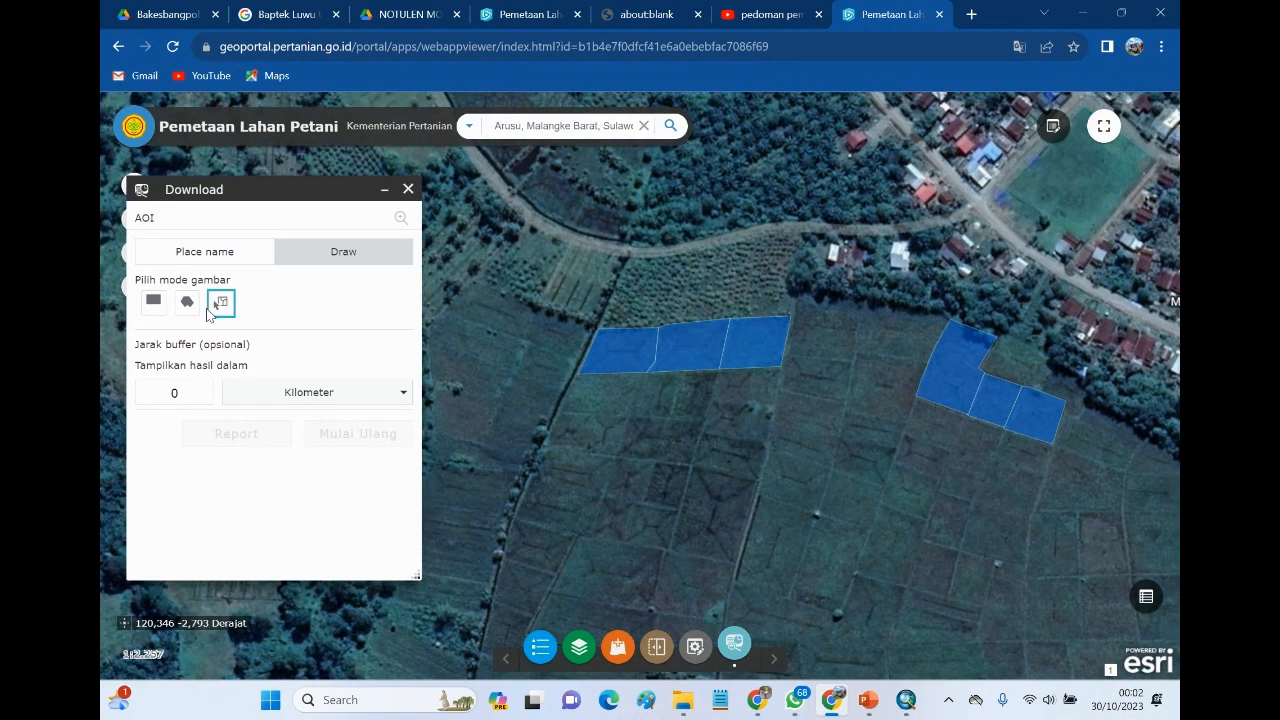
left_click(214, 306)
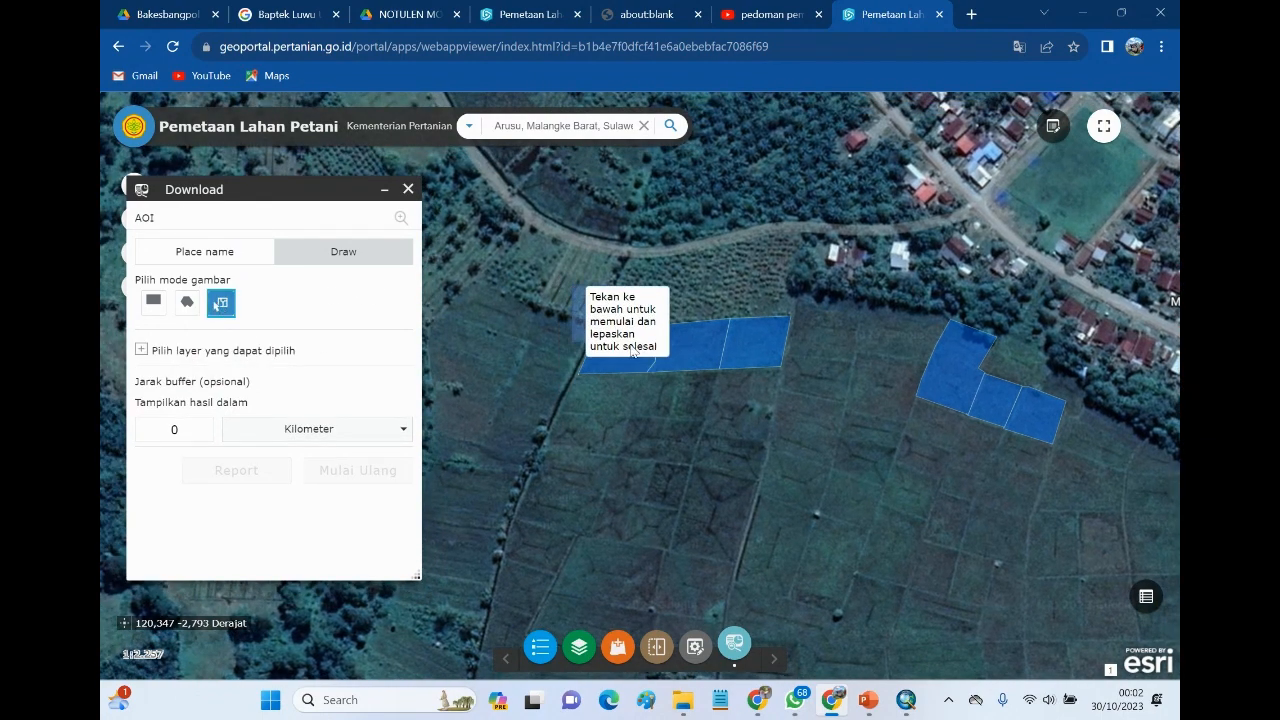
mouse_move(631, 350)
left_mouse_down()
mouse_move(657, 381)
mouse_move(804, 395)
left_mouse_up()
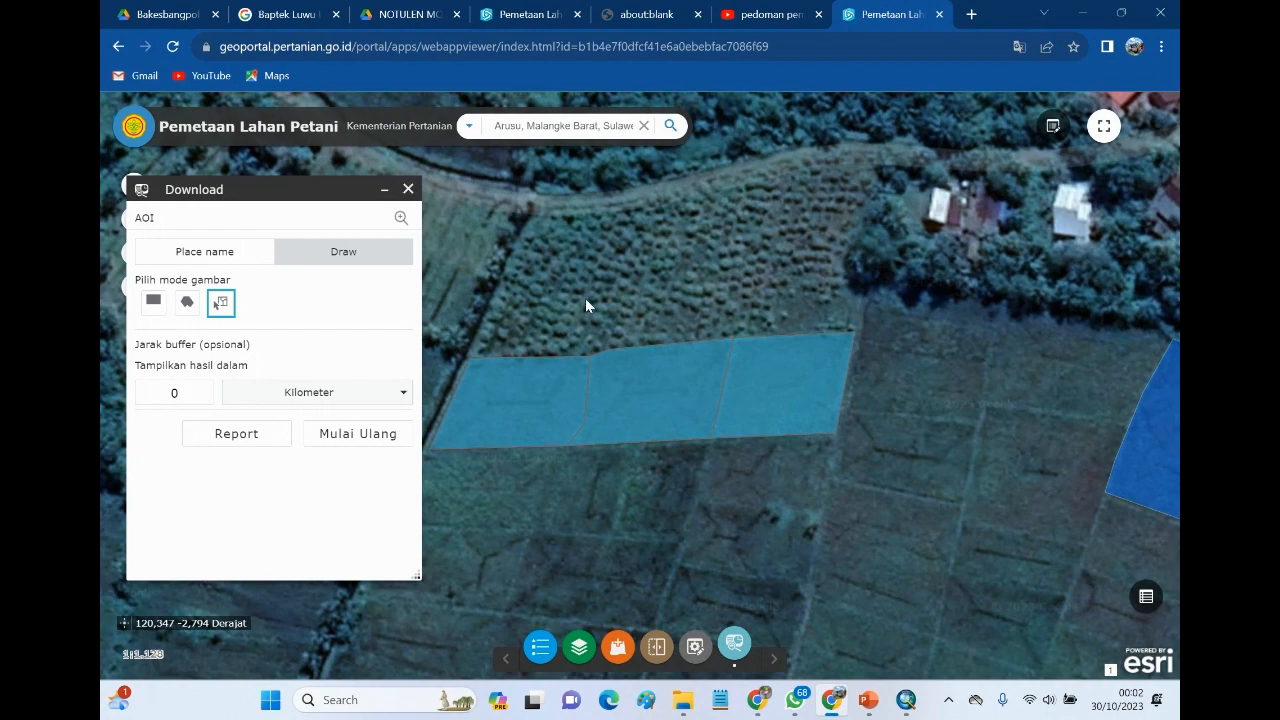
- Generate the report for the selected parcels, review the attribute records under Lahan Petani, and collapse the list
scroll(585, 298, "down", 1)
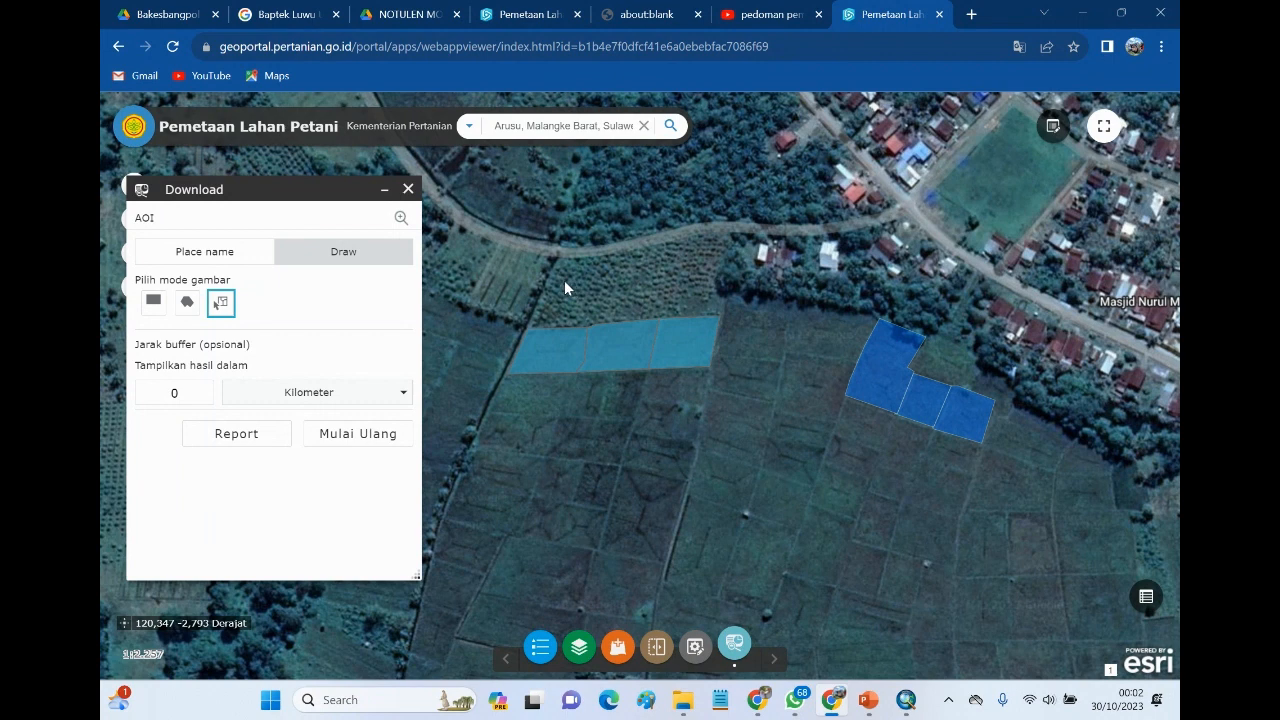
left_click(252, 436)
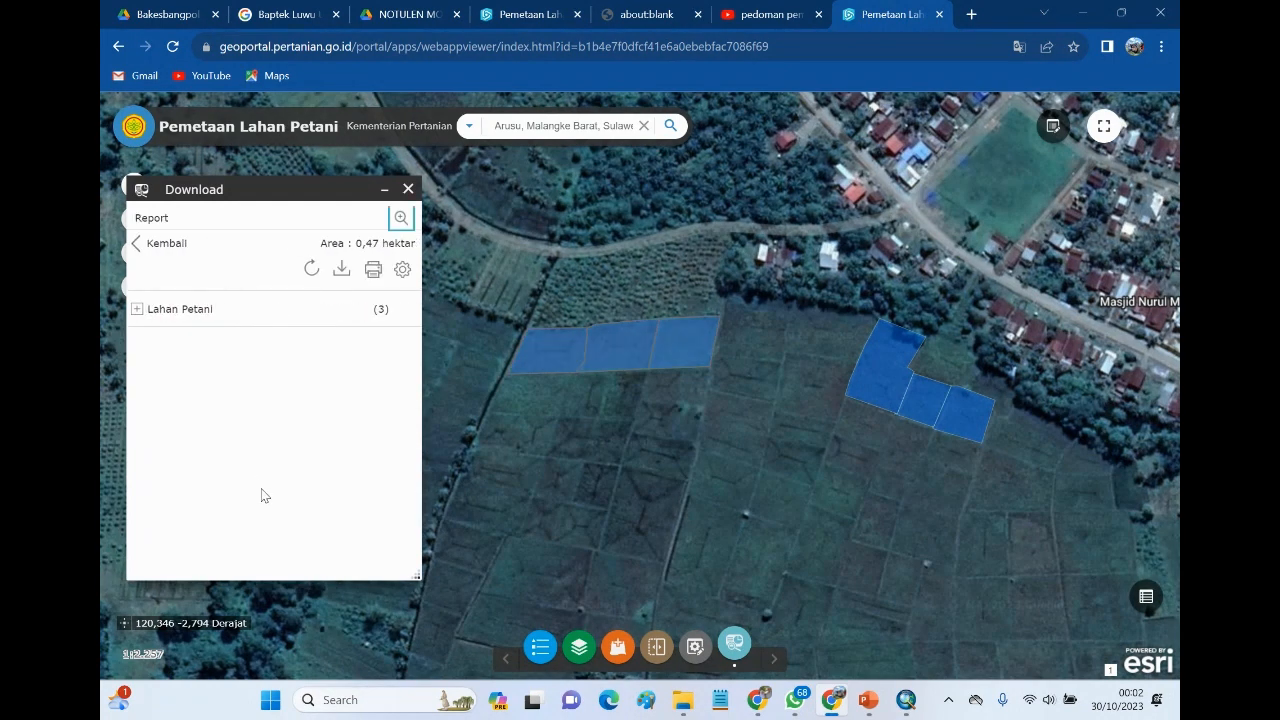
left_click(140, 312)
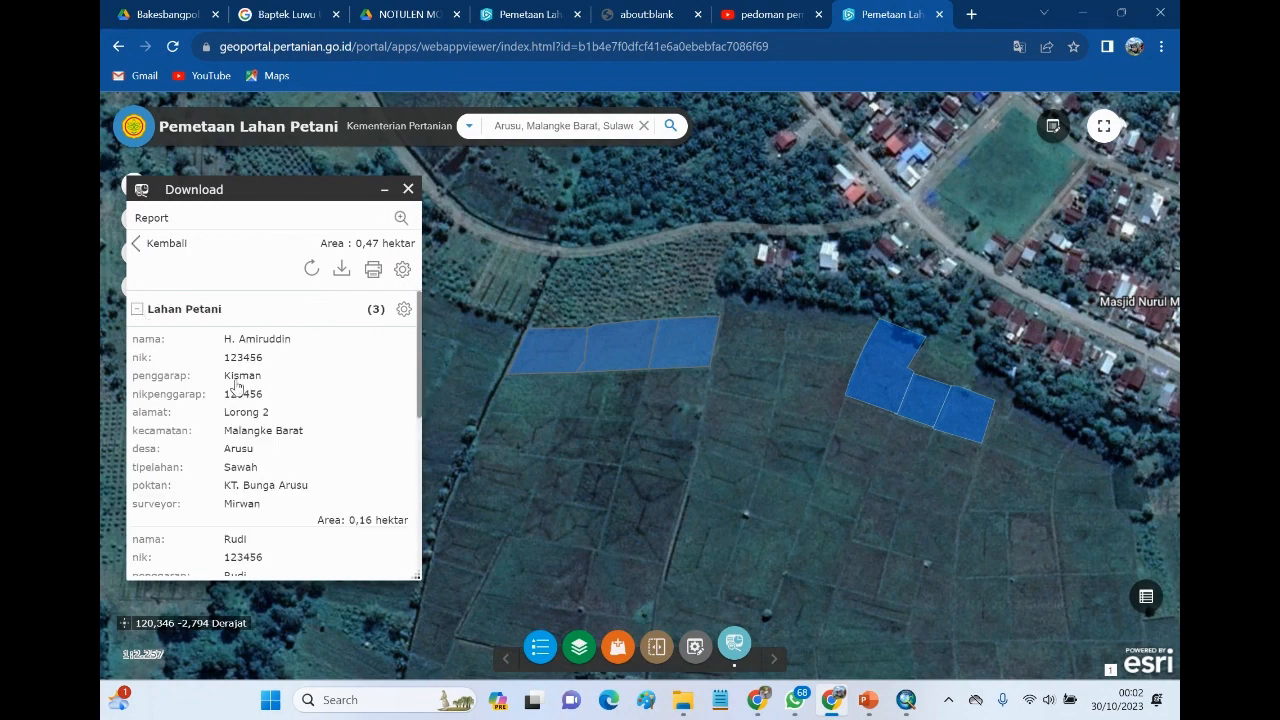
scroll(236, 385, "down", 3)
scroll(236, 388, "down", 5)
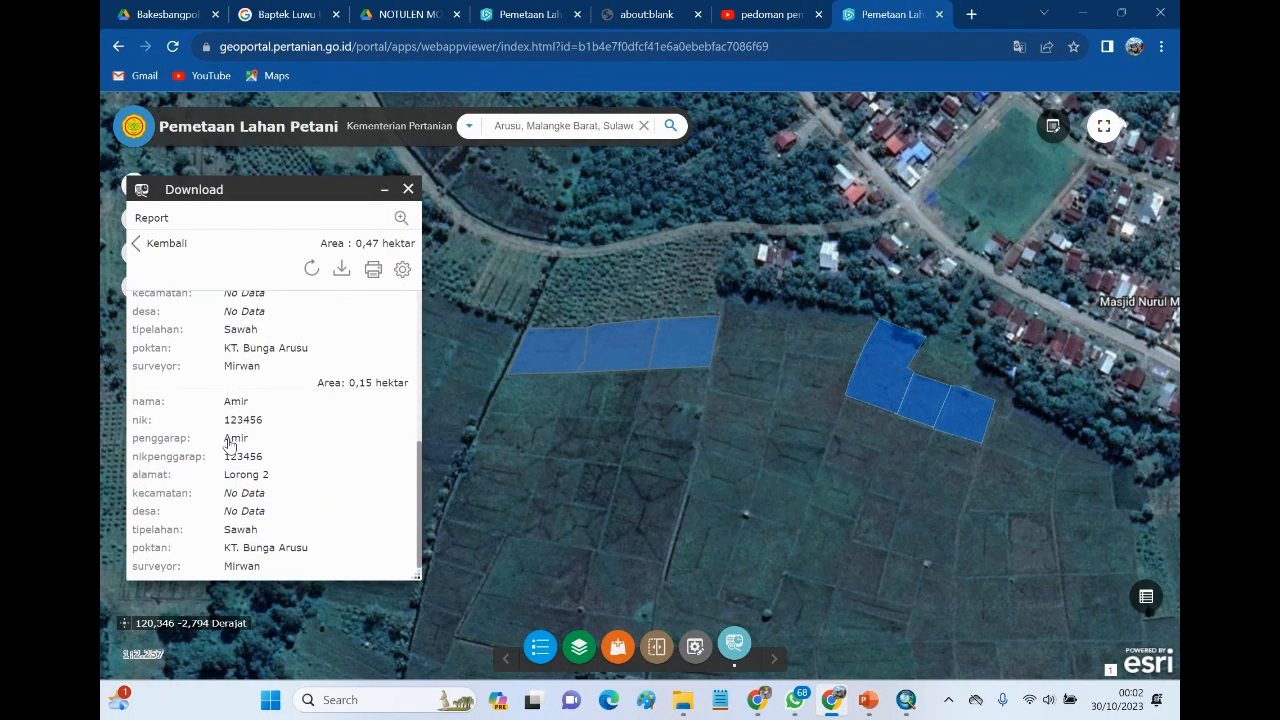
scroll(208, 461, "up", 8)
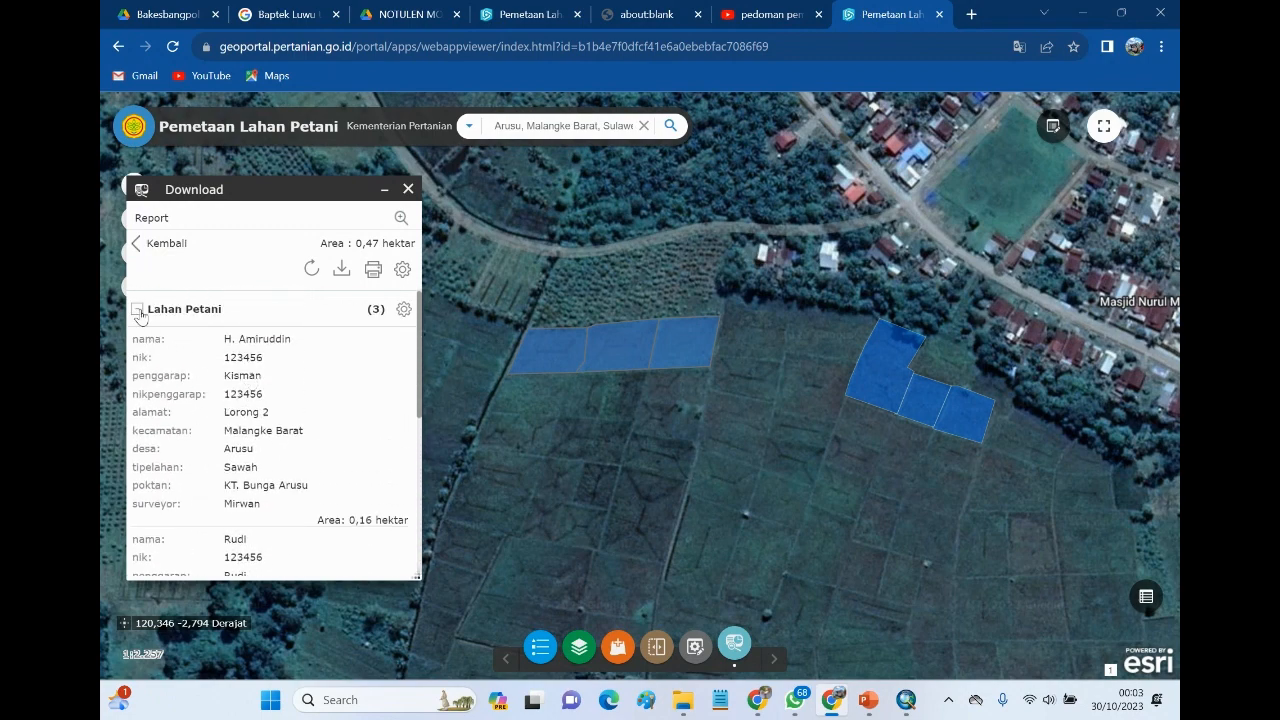
left_click(137, 309)
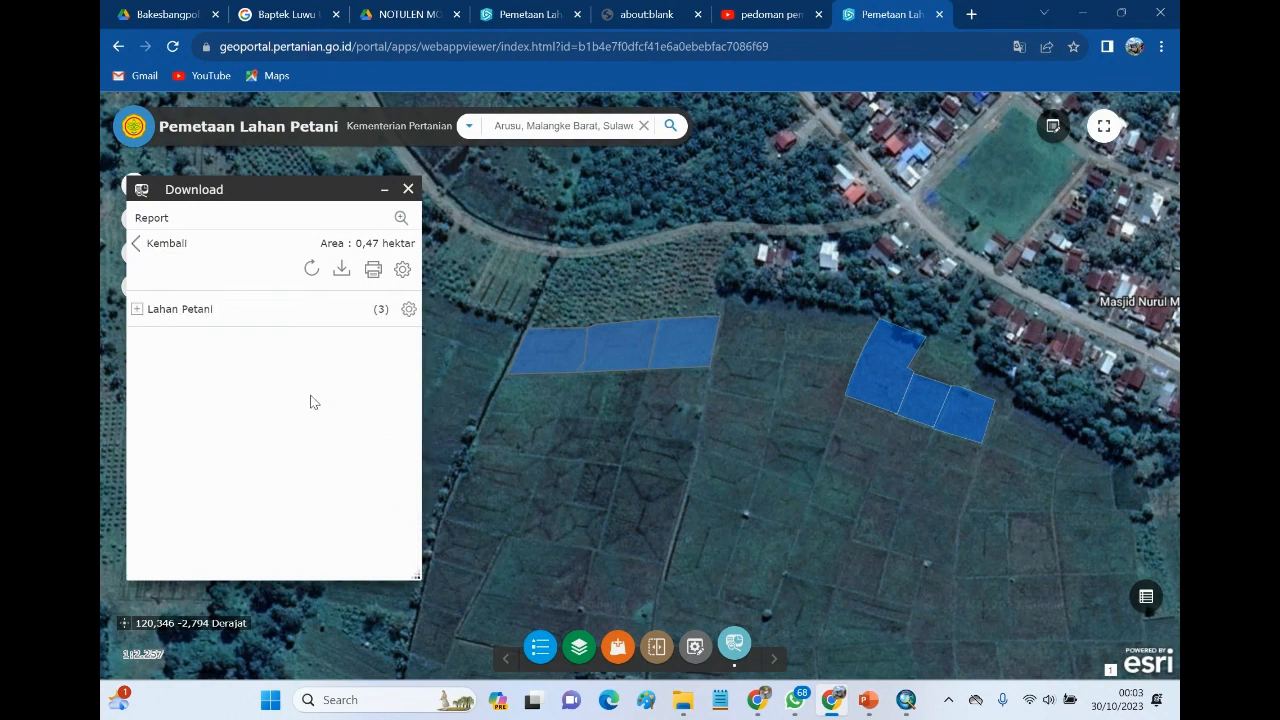
- Open the report's print options and set the layout (Tata Letak) to A4 Potret
left_click(372, 274)
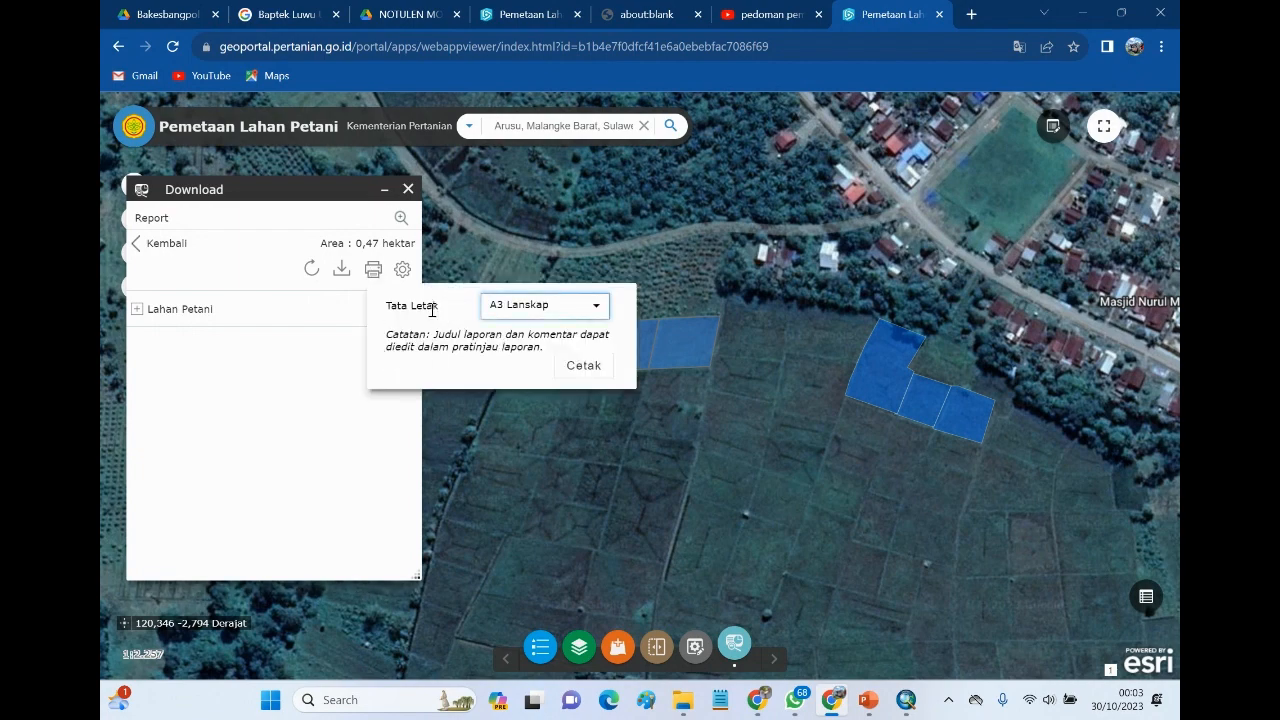
left_click(594, 312)
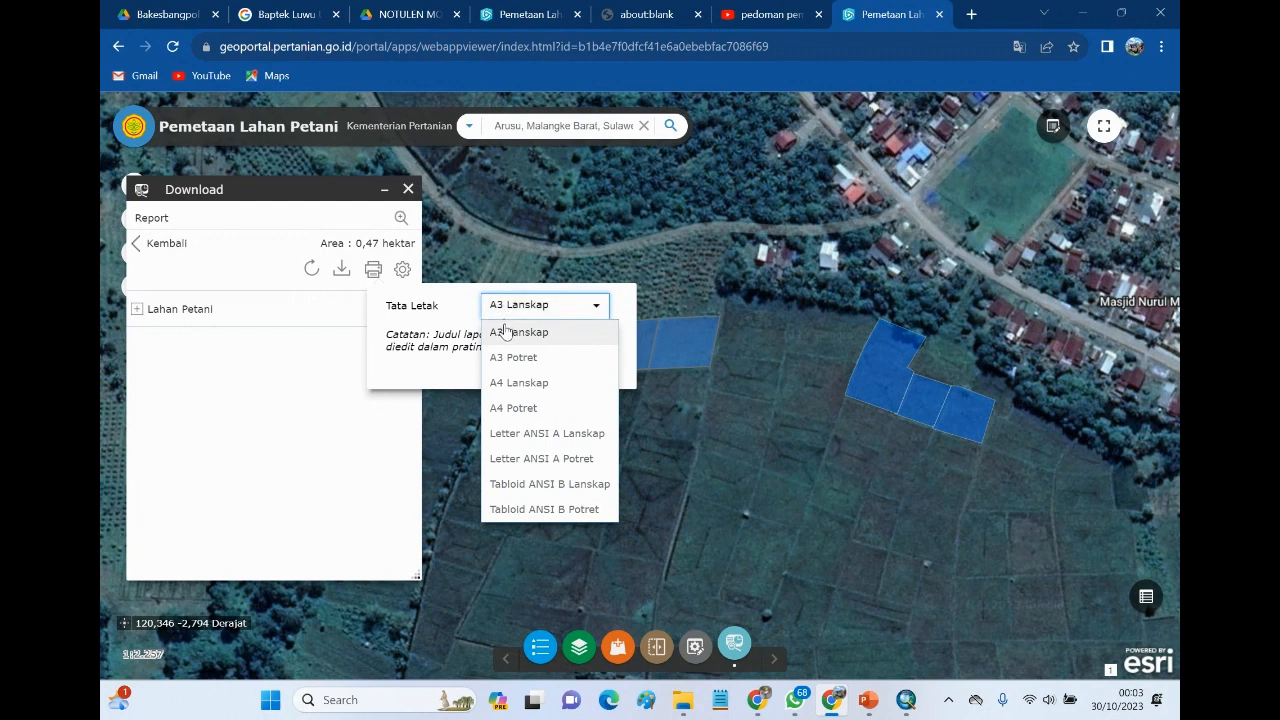
left_click(543, 407)
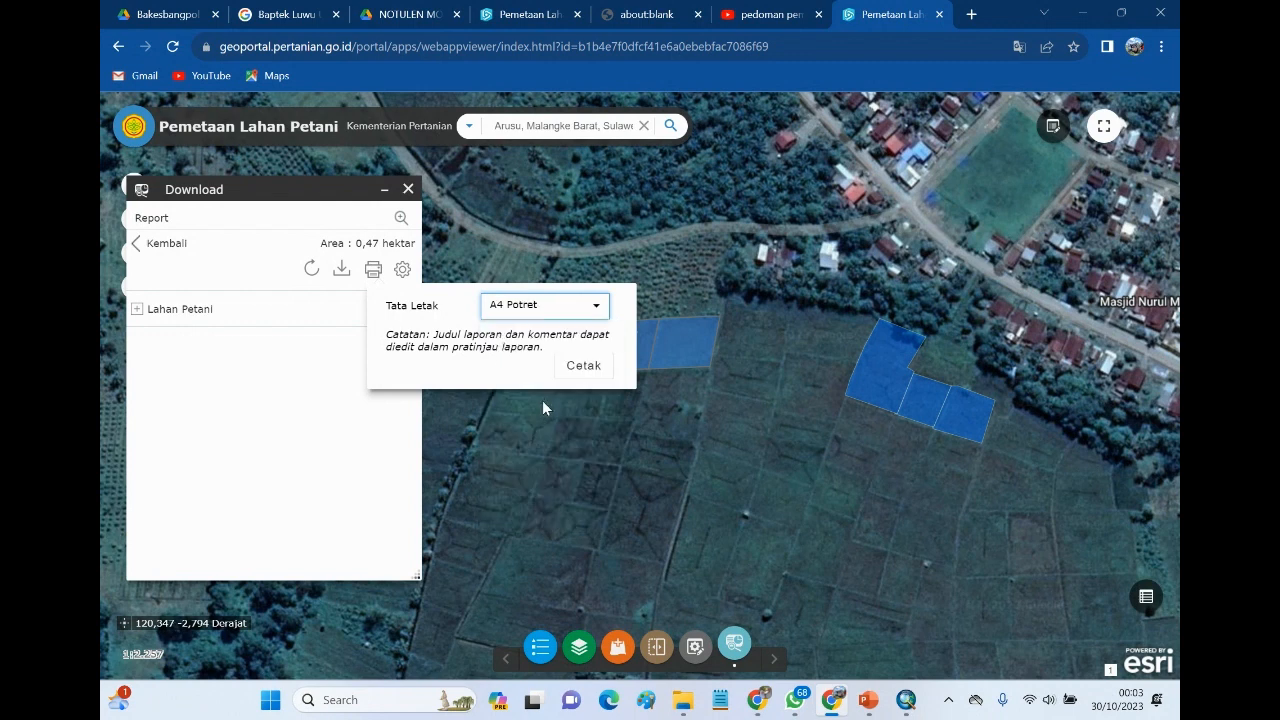
- Generate the A4 portrait print preview of the selected parcels' report and compare it with the map
left_click(581, 368)
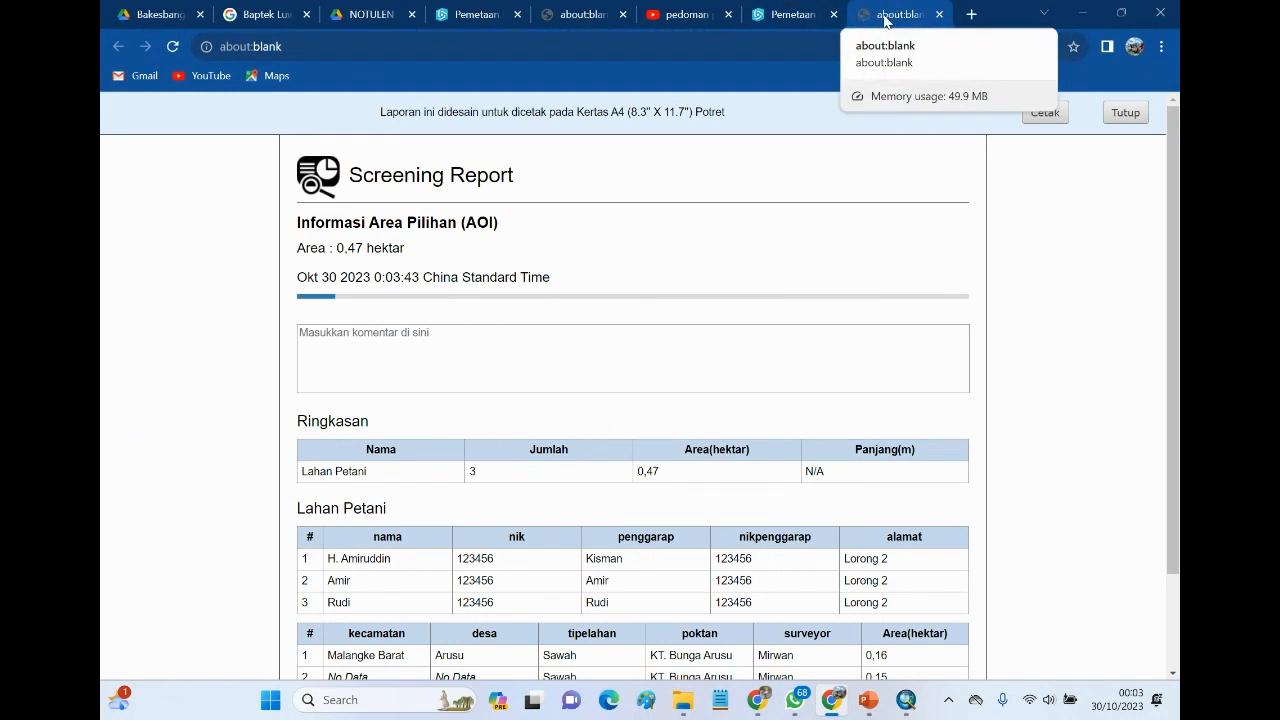
left_click(793, 16)
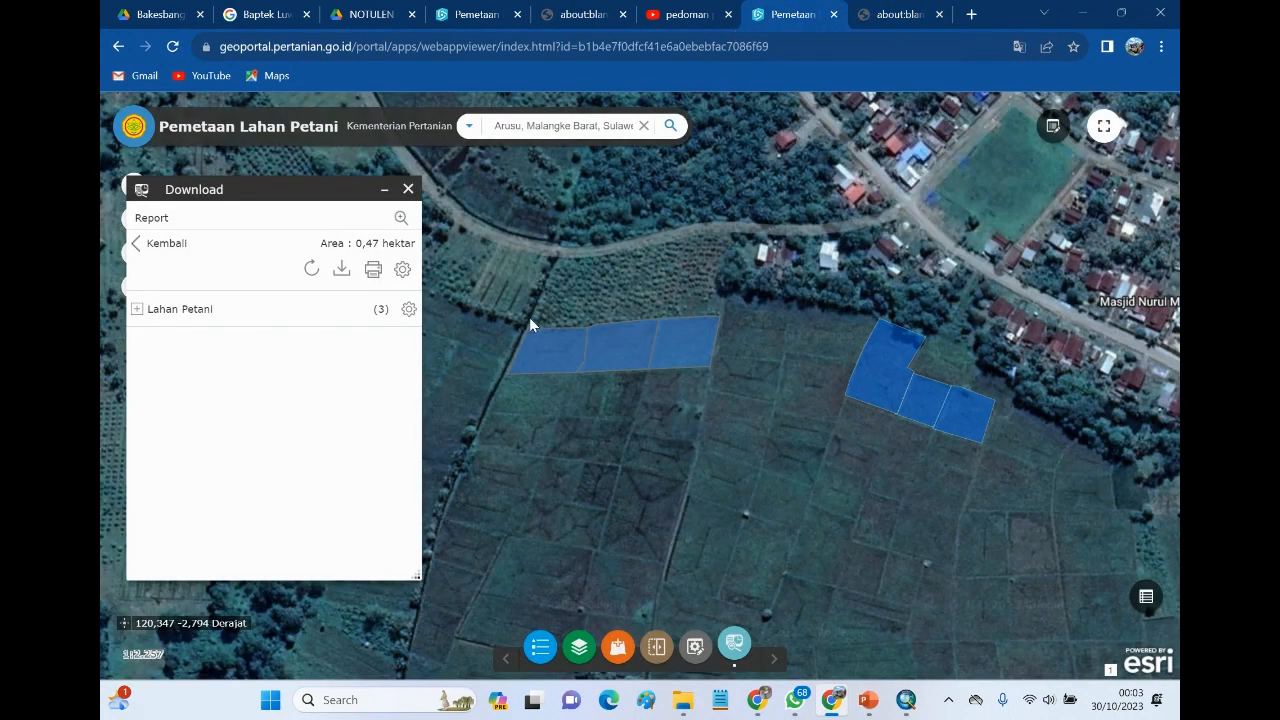
left_click(893, 18)
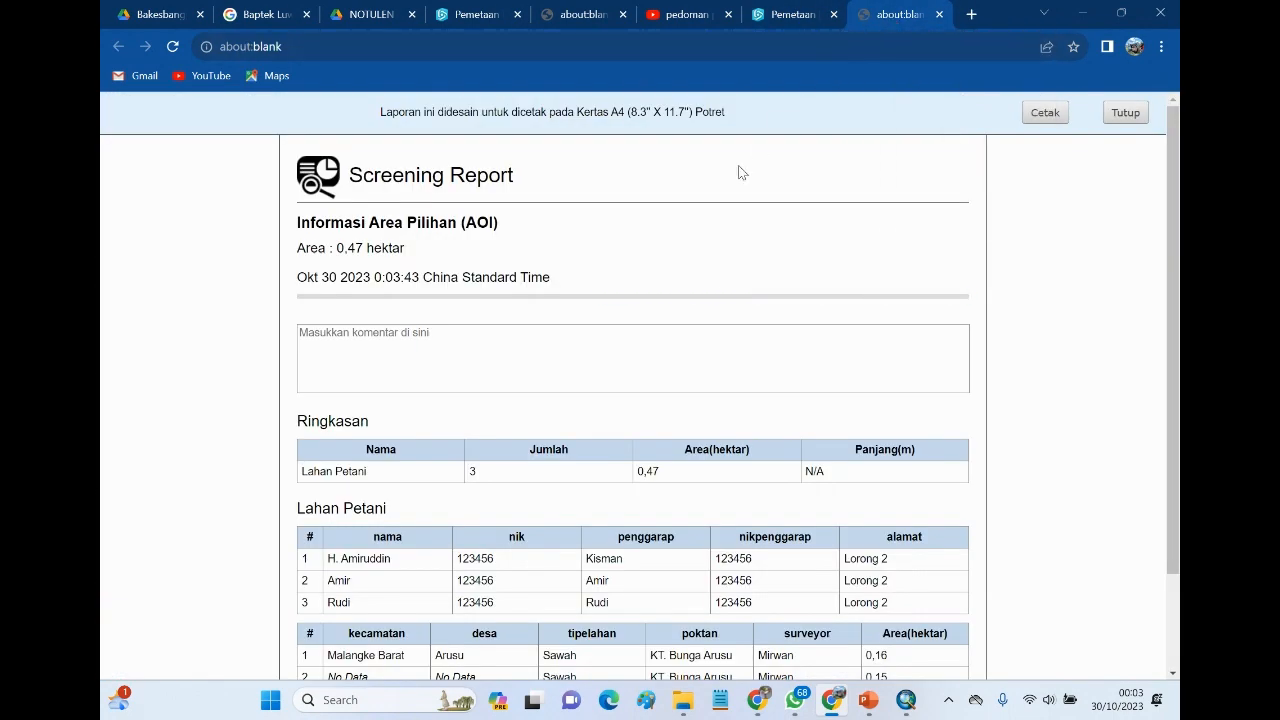
- Examine the report preview's map, legend, Ringkasan summary and Lahan Petani attribute tables
scroll(727, 366, "down", 2)
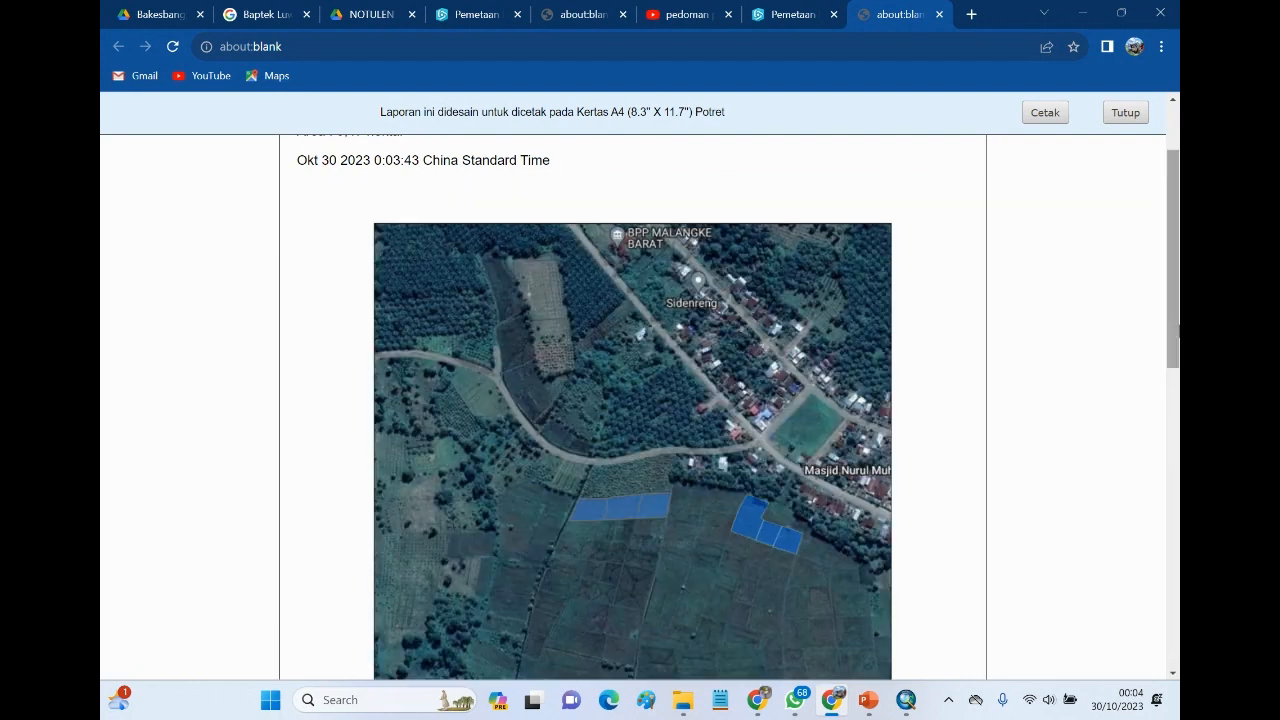
left_click_drag(1175, 317, 1154, 610)
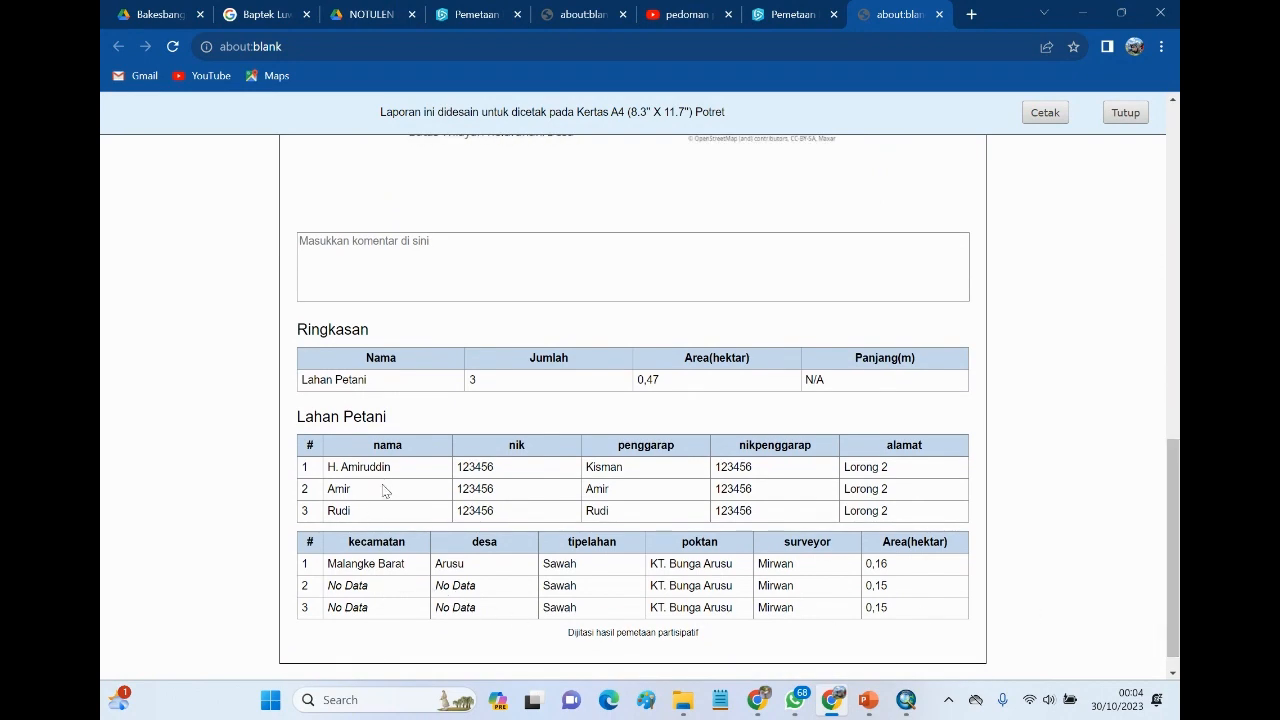
scroll(607, 509, "up", 3)
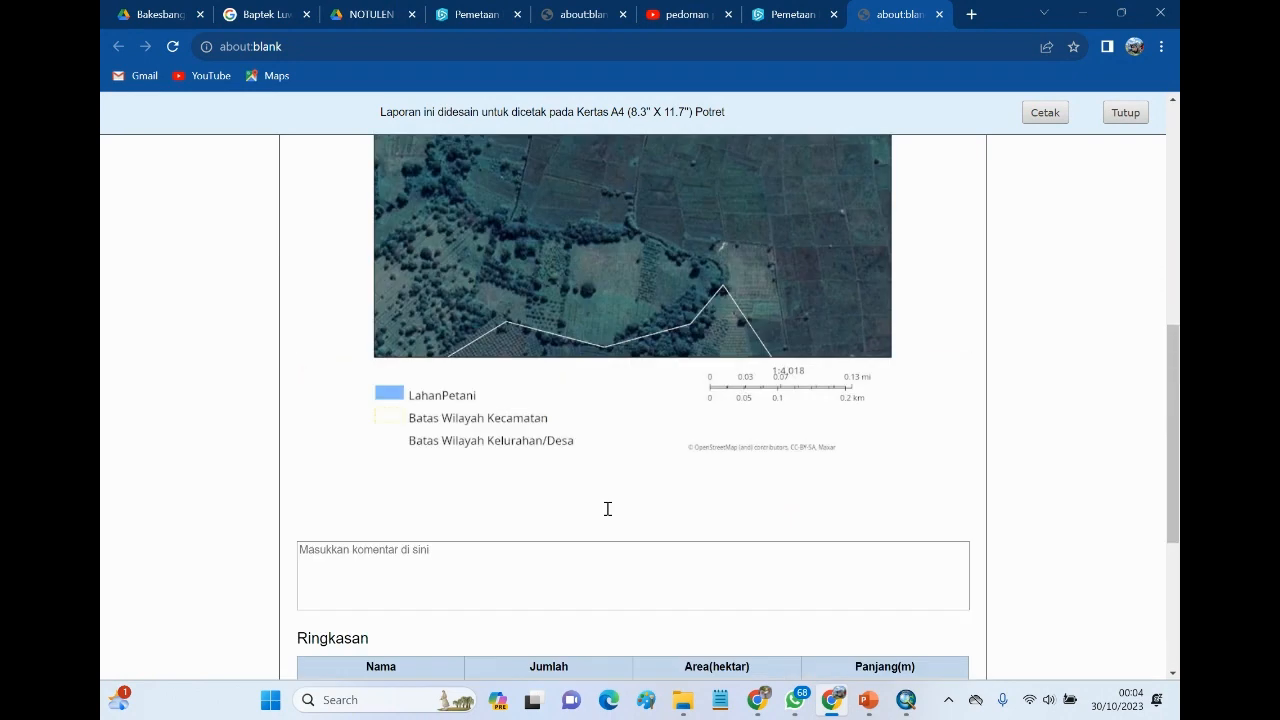
scroll(607, 509, "up", 5)
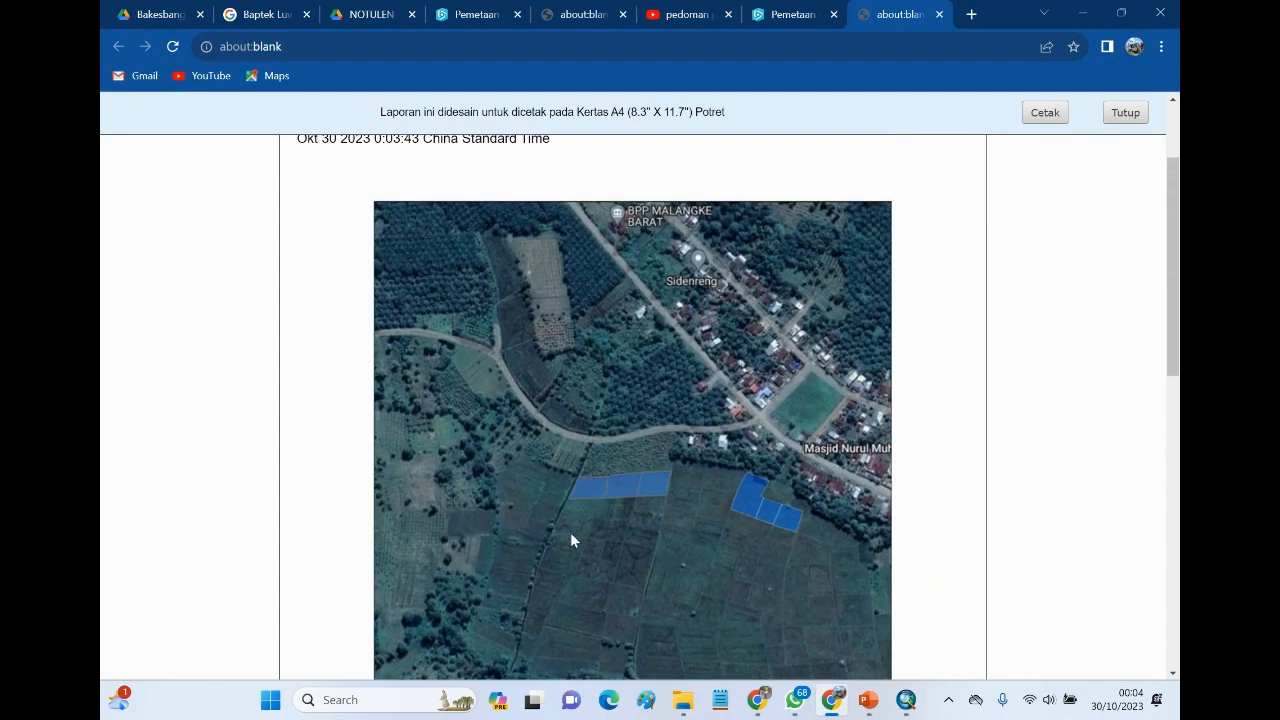
scroll(570, 540, "down", 8)
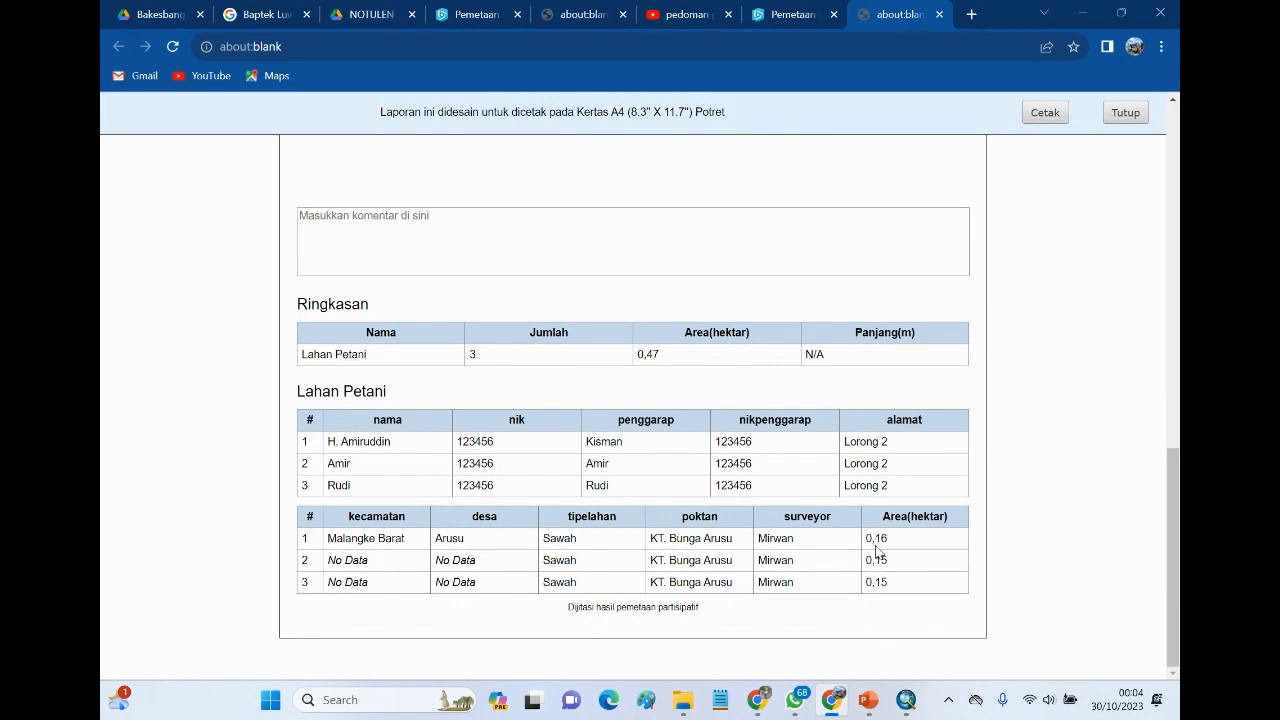
scroll(828, 401, "up", 8)
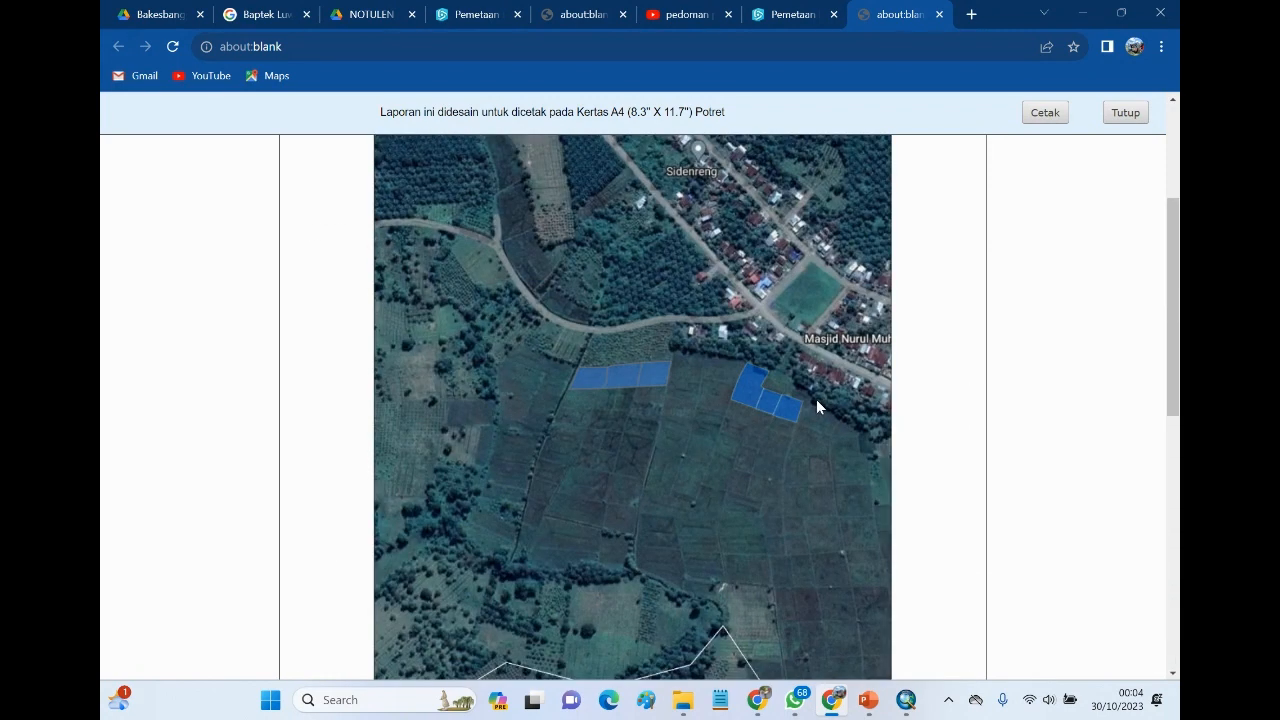
scroll(572, 375, "down", 7)
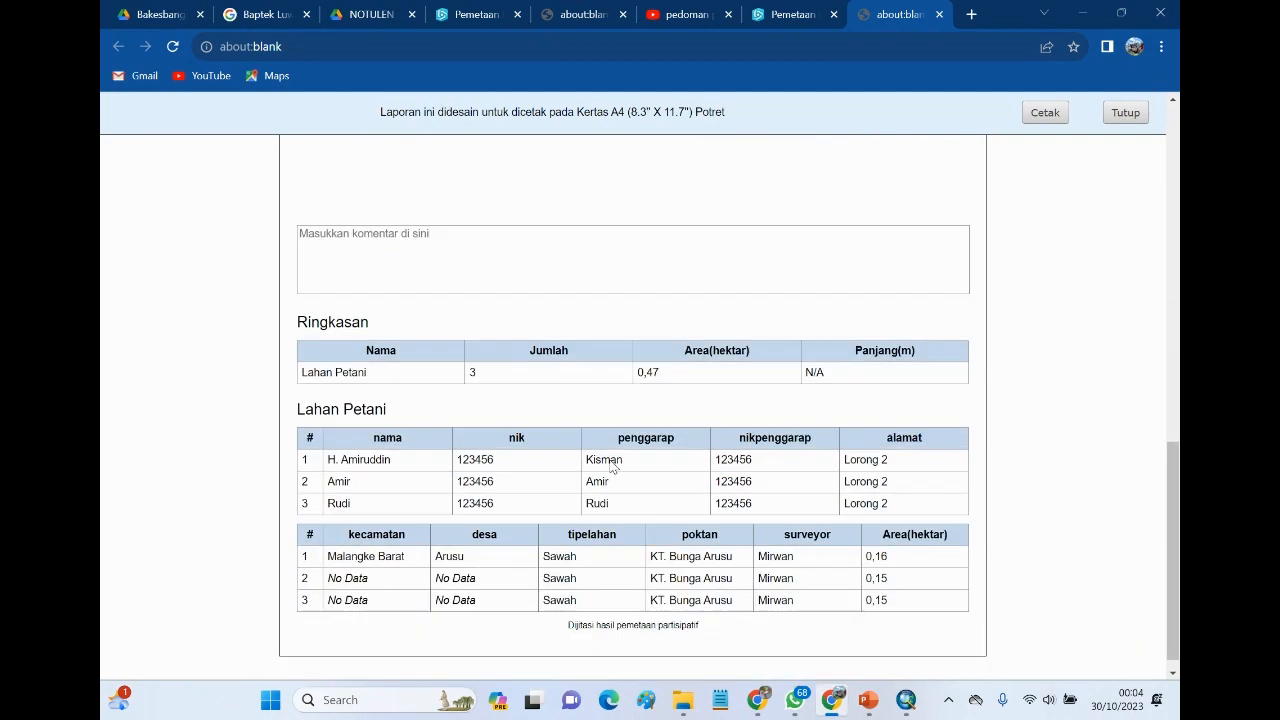
scroll(606, 458, "up", 5)
scroll(712, 405, "up", 2)
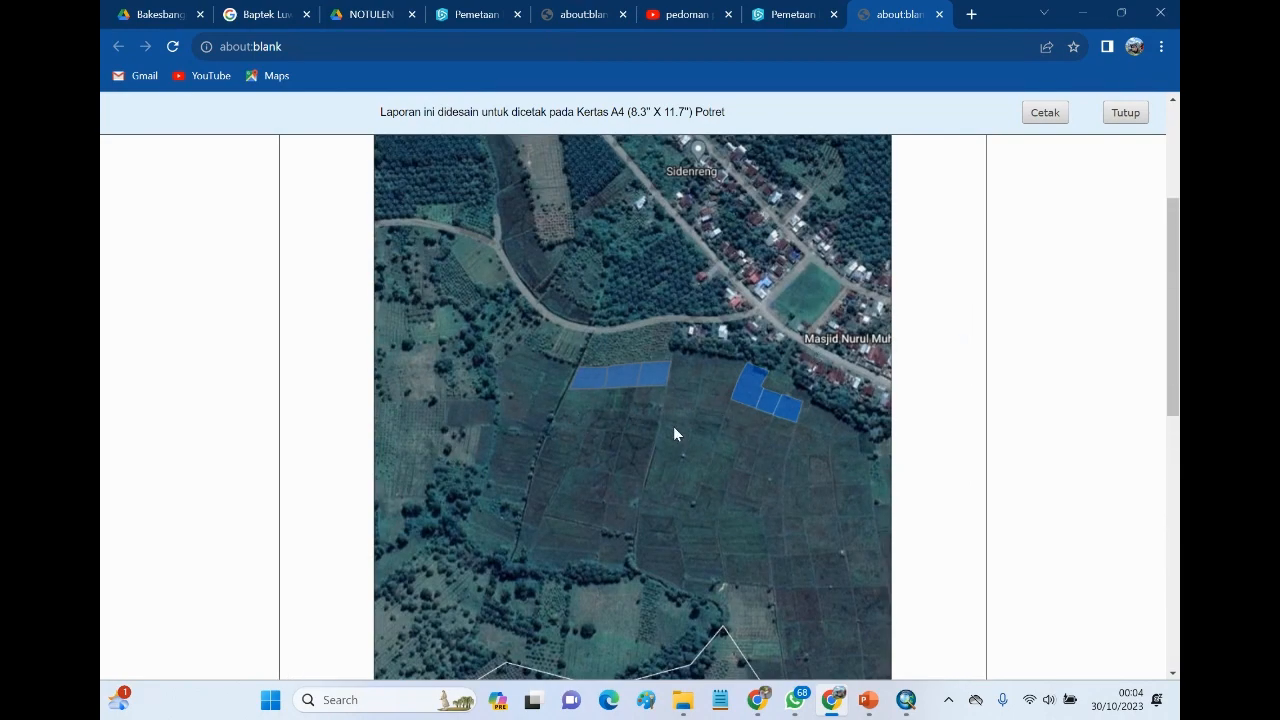
scroll(673, 426, "up", 2)
scroll(668, 462, "down", 3)
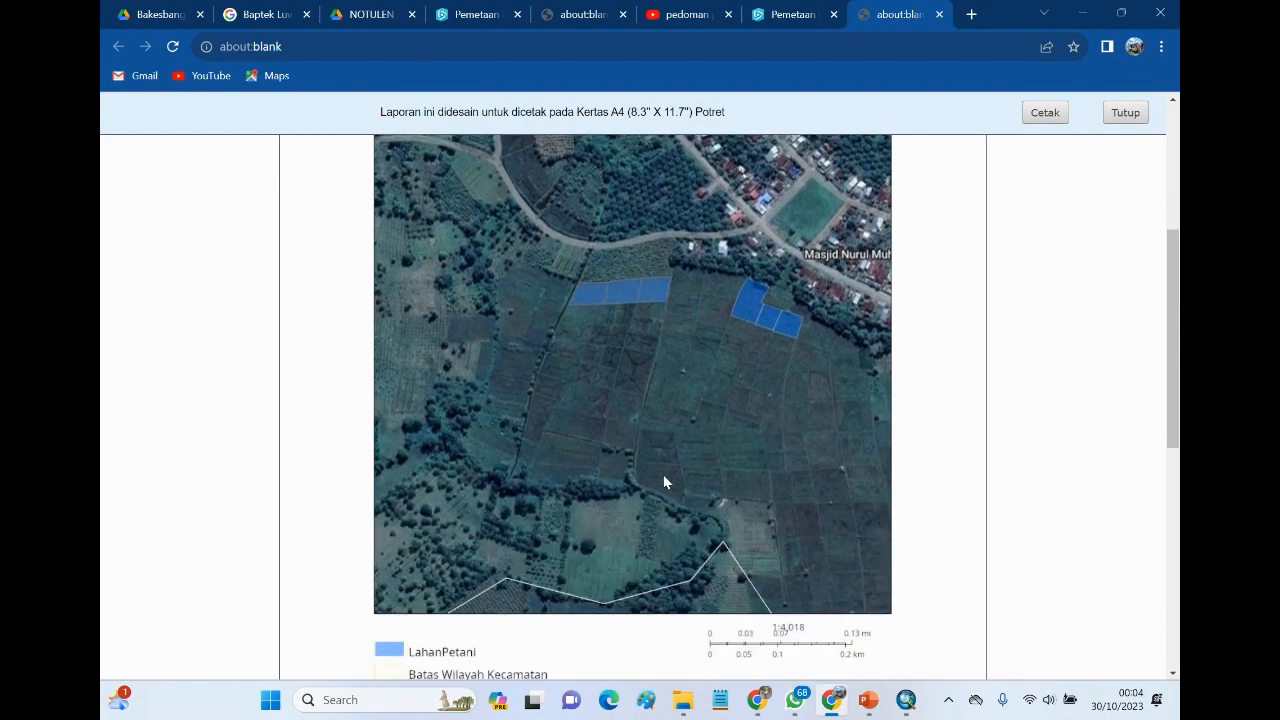
- Return to the geoportal map, generate a second print preview with a closer view of the selected parcels, and review it
left_click(788, 16)
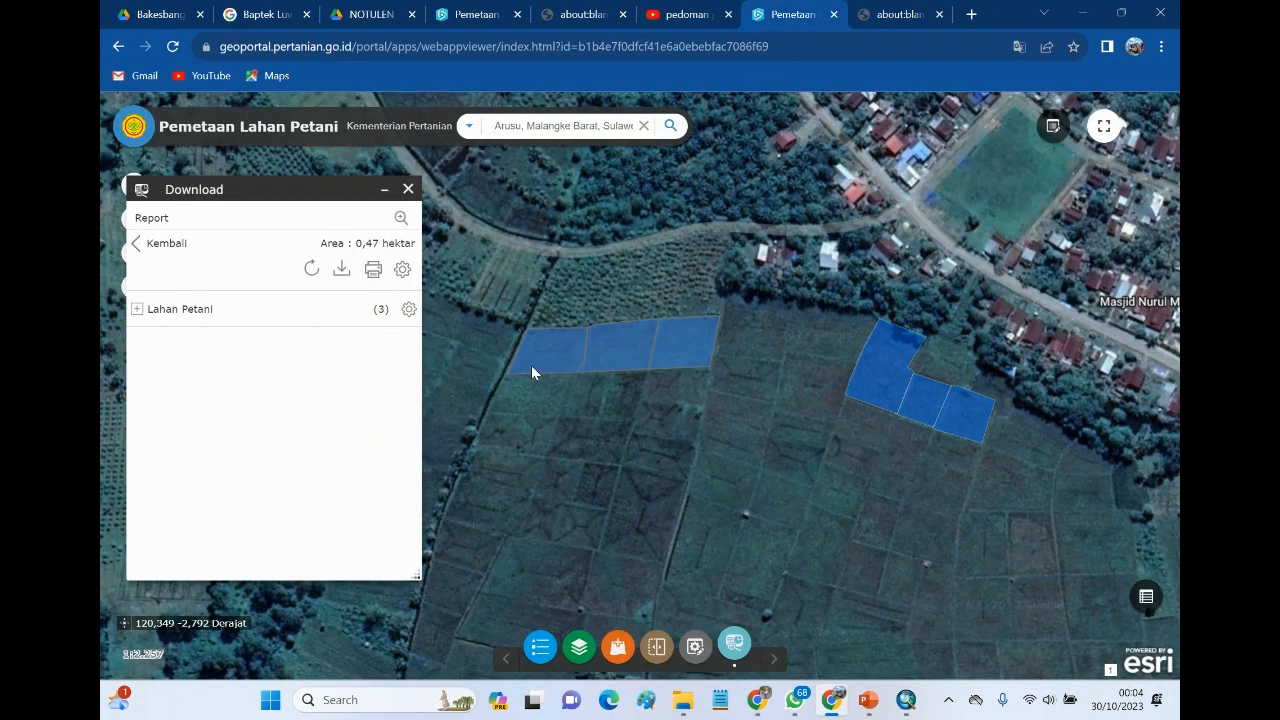
left_click(372, 270)
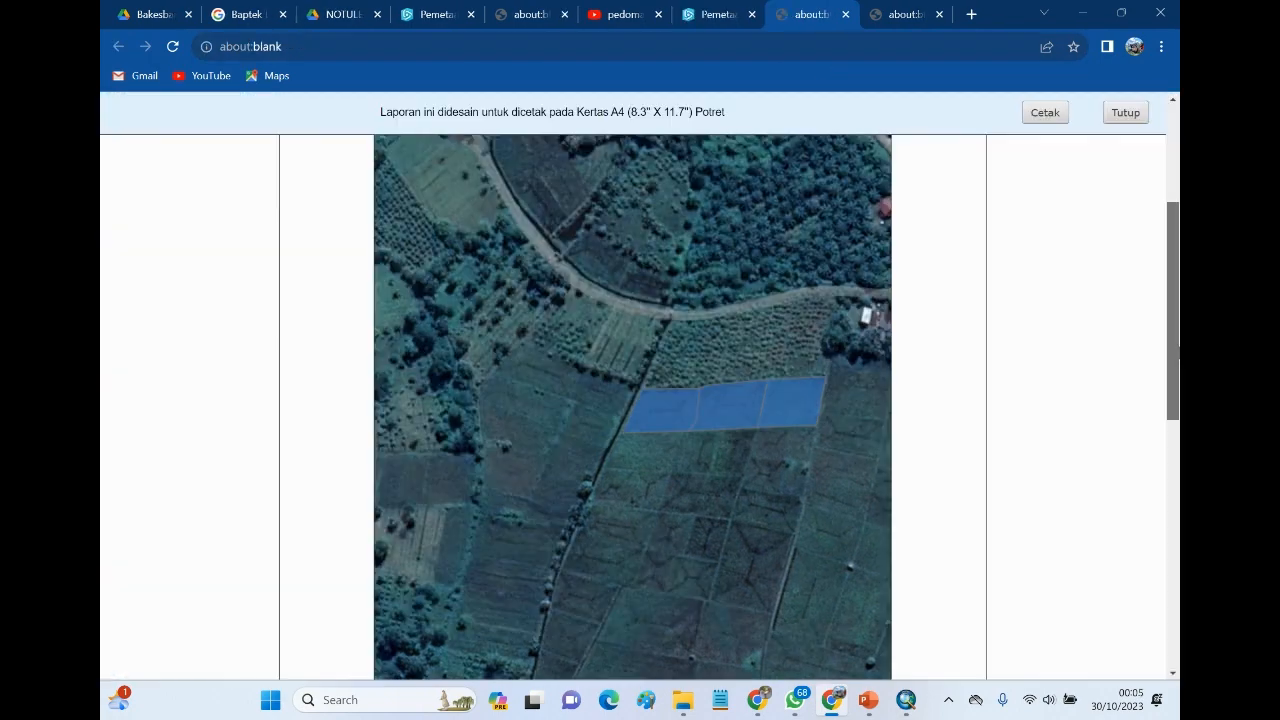
scroll(1172, 365, "down", 2)
scroll(1172, 365, "down", 5)
scroll(1172, 365, "up", 10)
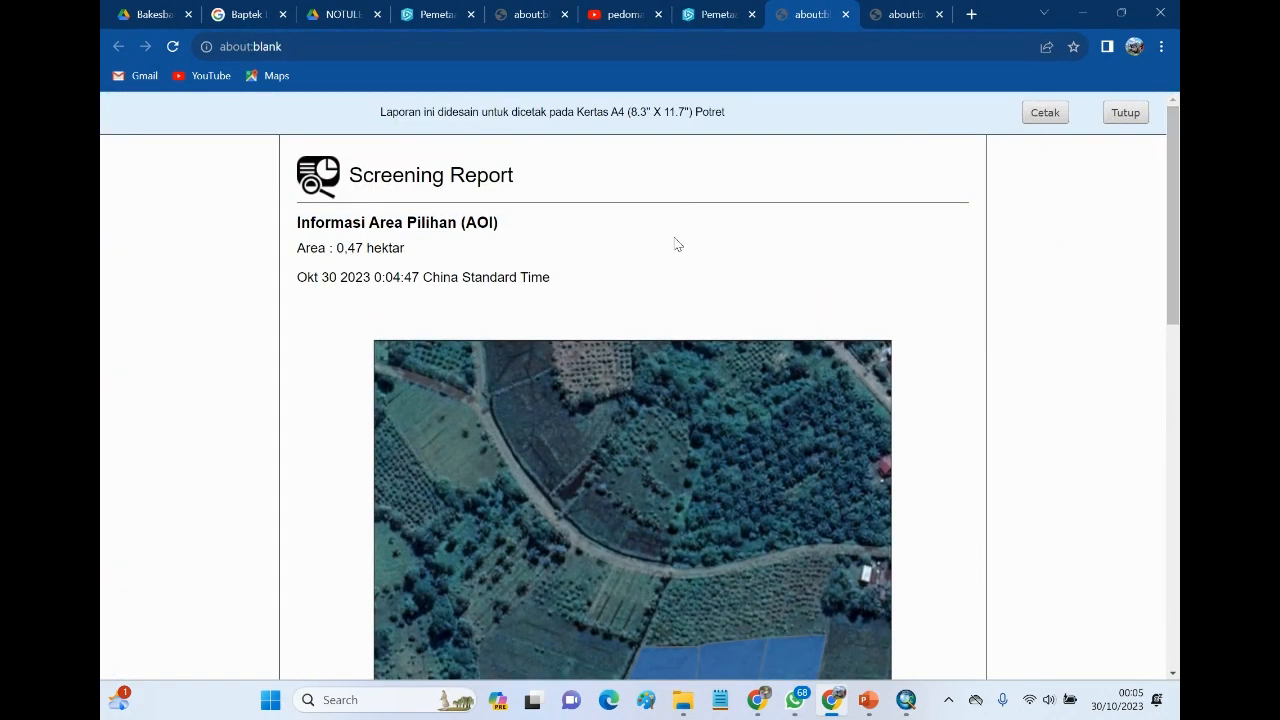
- Start printing the new report with Save as PDF as the destination and check its pages in the preview
left_click(1046, 114)
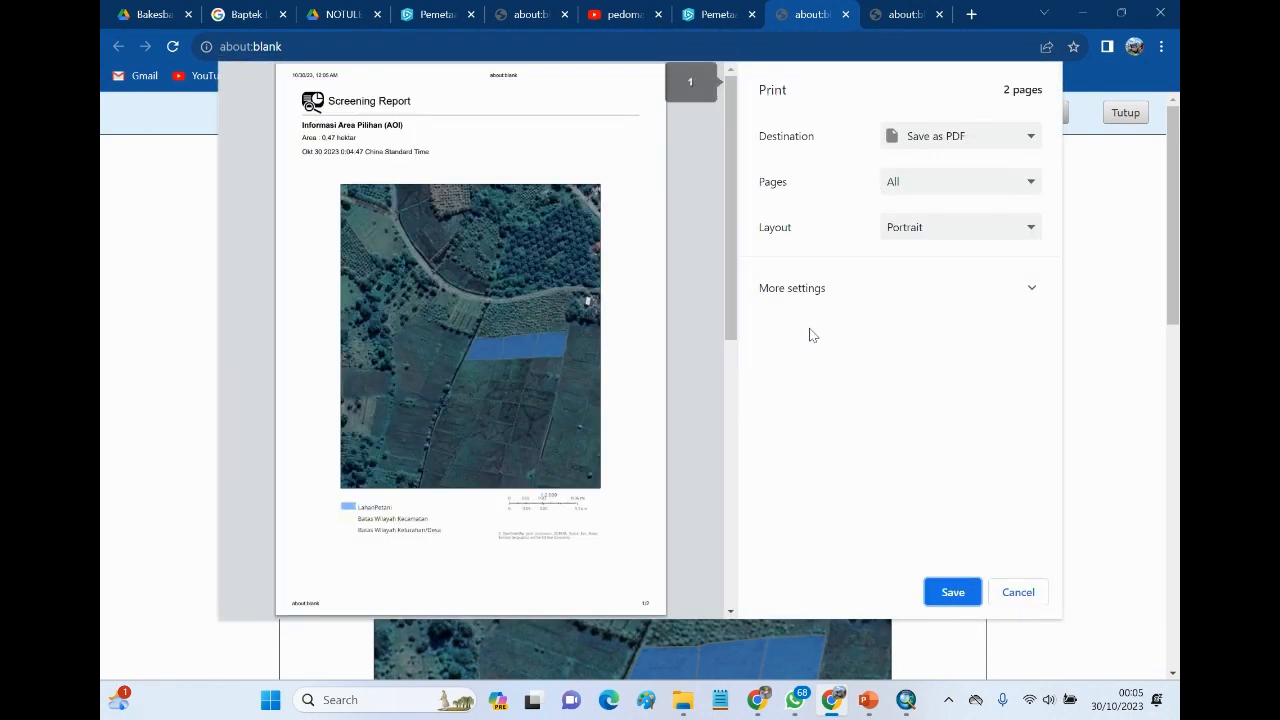
left_click(1000, 140)
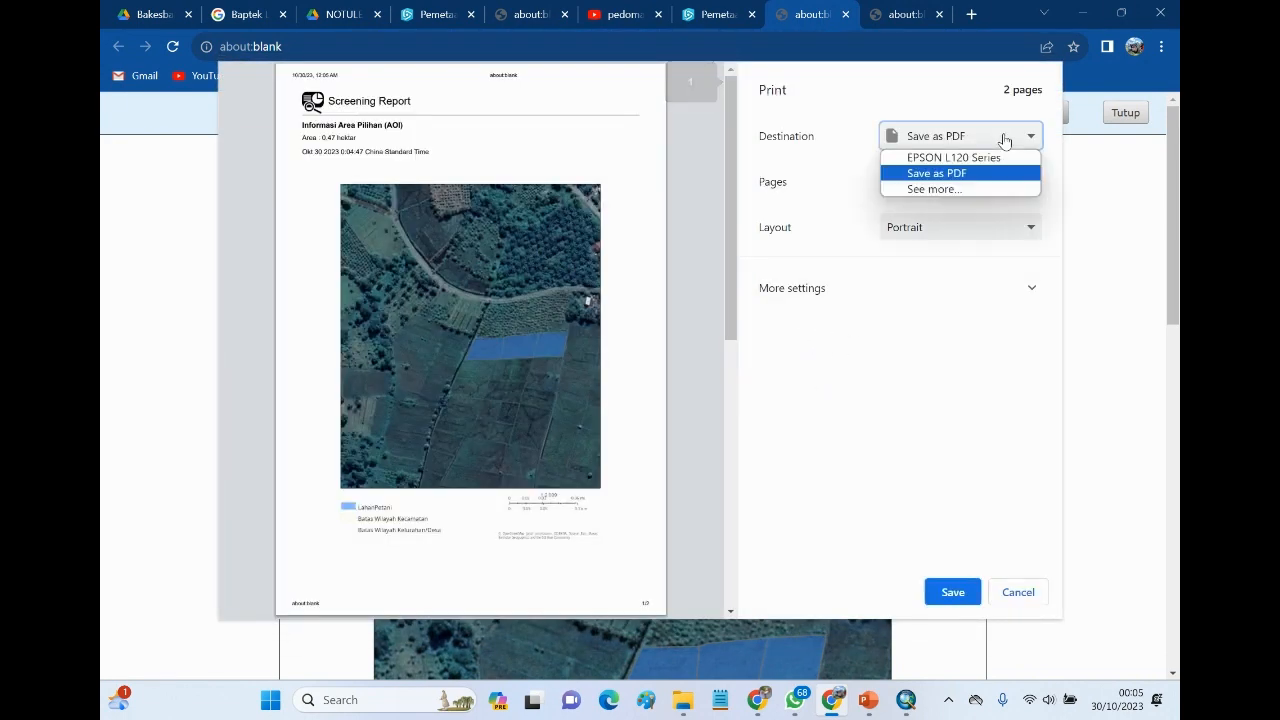
left_click(935, 174)
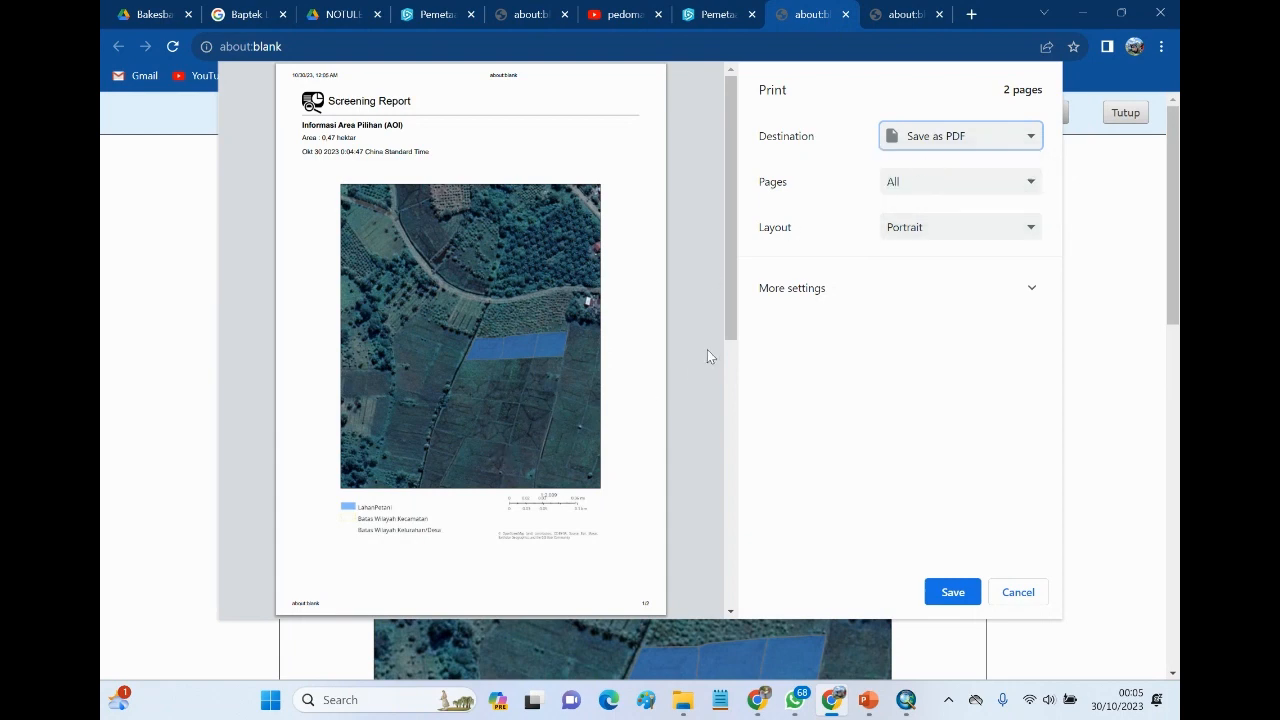
scroll(707, 356, "down", 5)
scroll(708, 394, "up", 3)
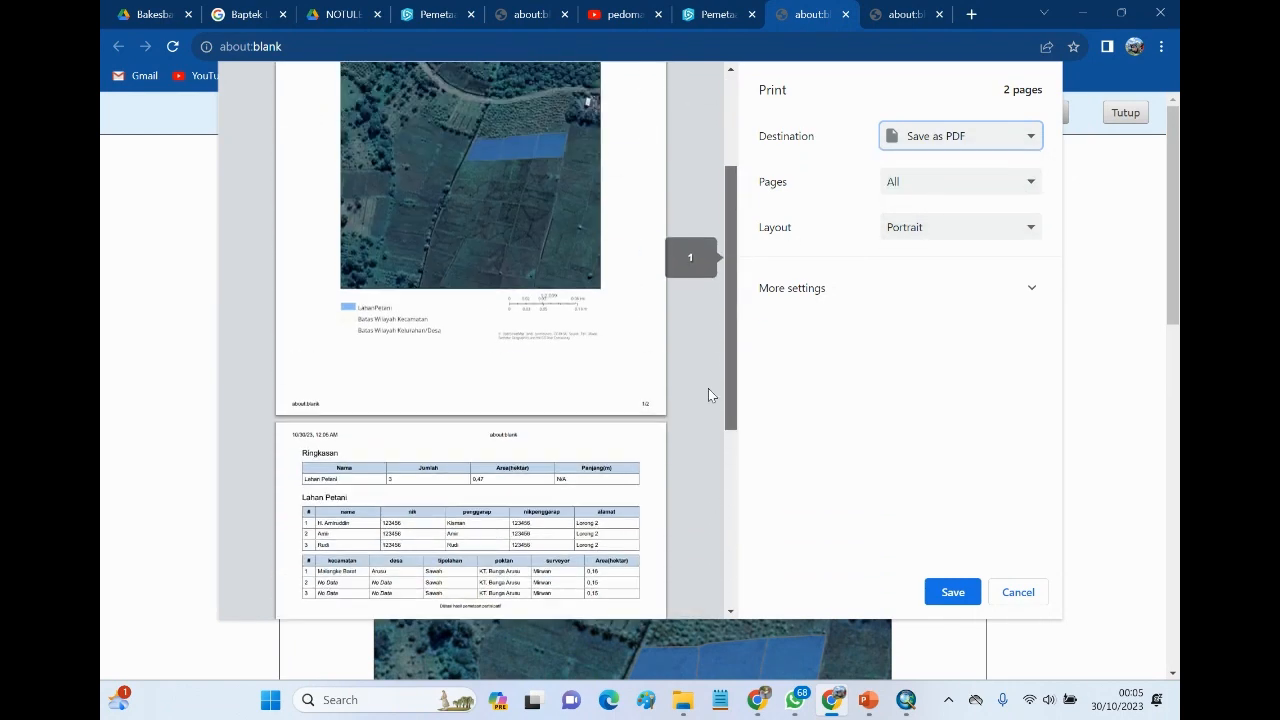
scroll(708, 394, "up", 3)
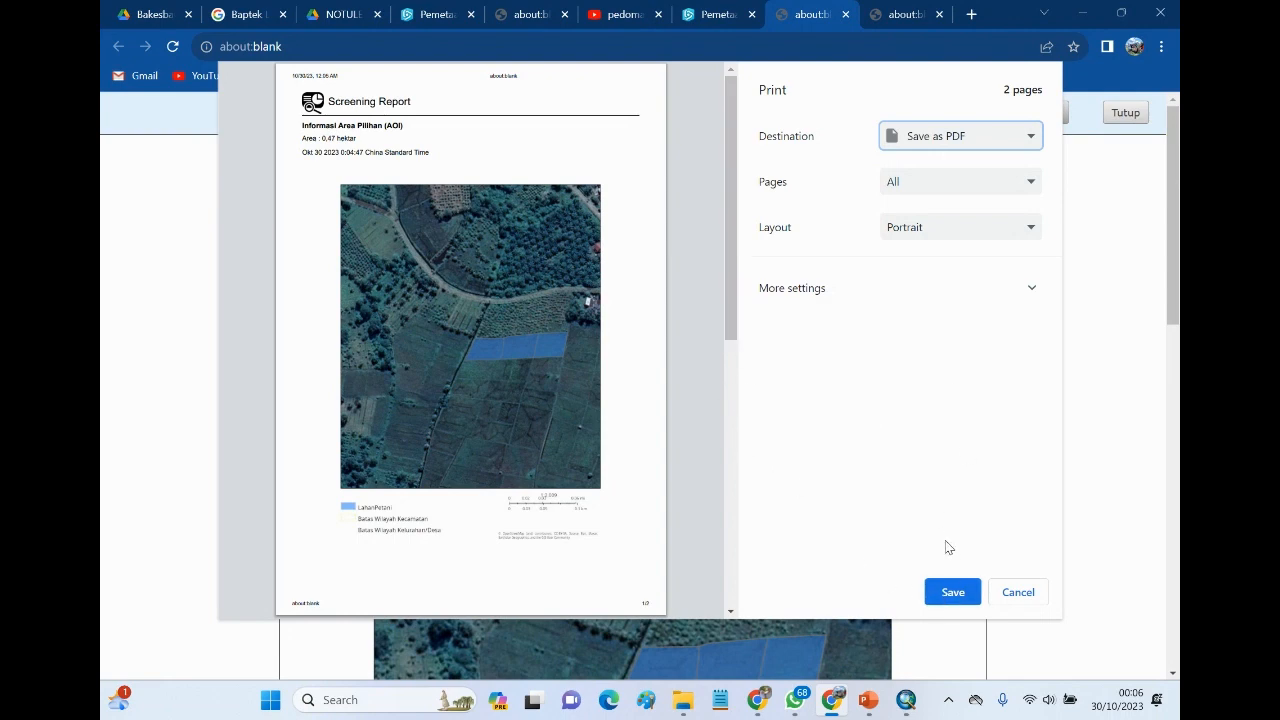
- Save the report PDF as "Sawah KT. Bunga Arusu" in the Pelatihan Peta Pertanian folder
left_click(948, 598)
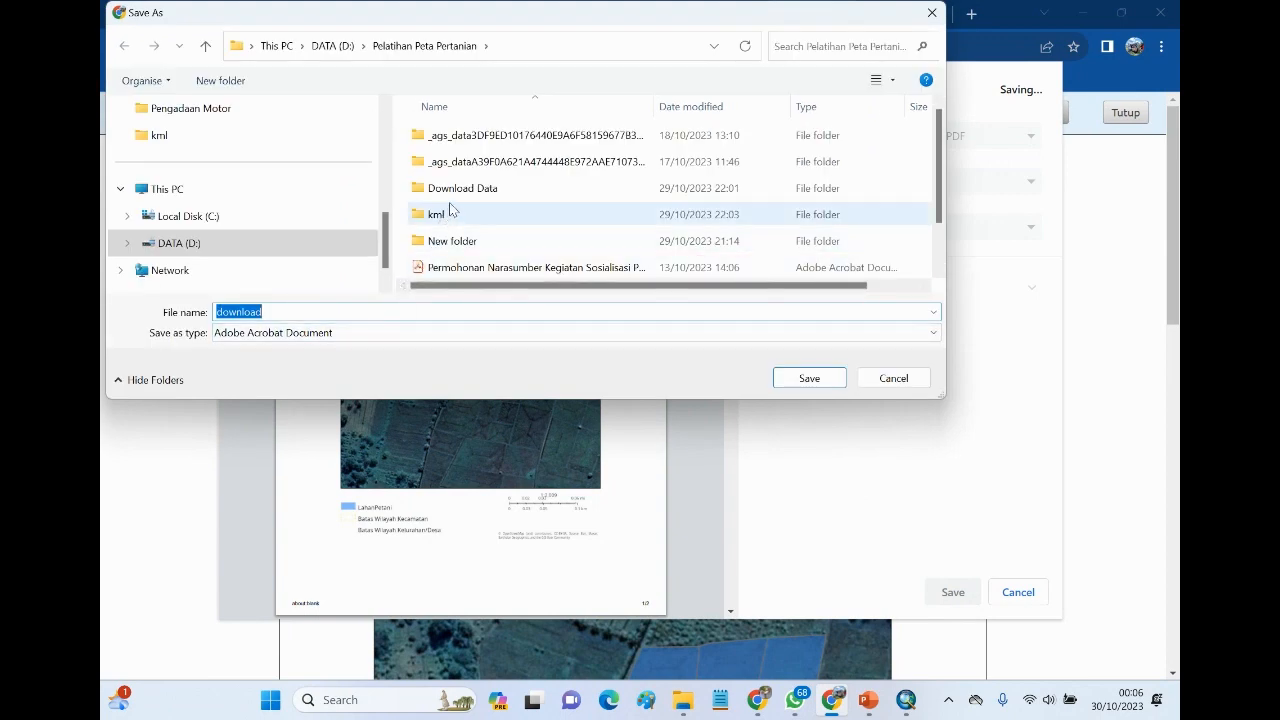
scroll(467, 193, "down", 1)
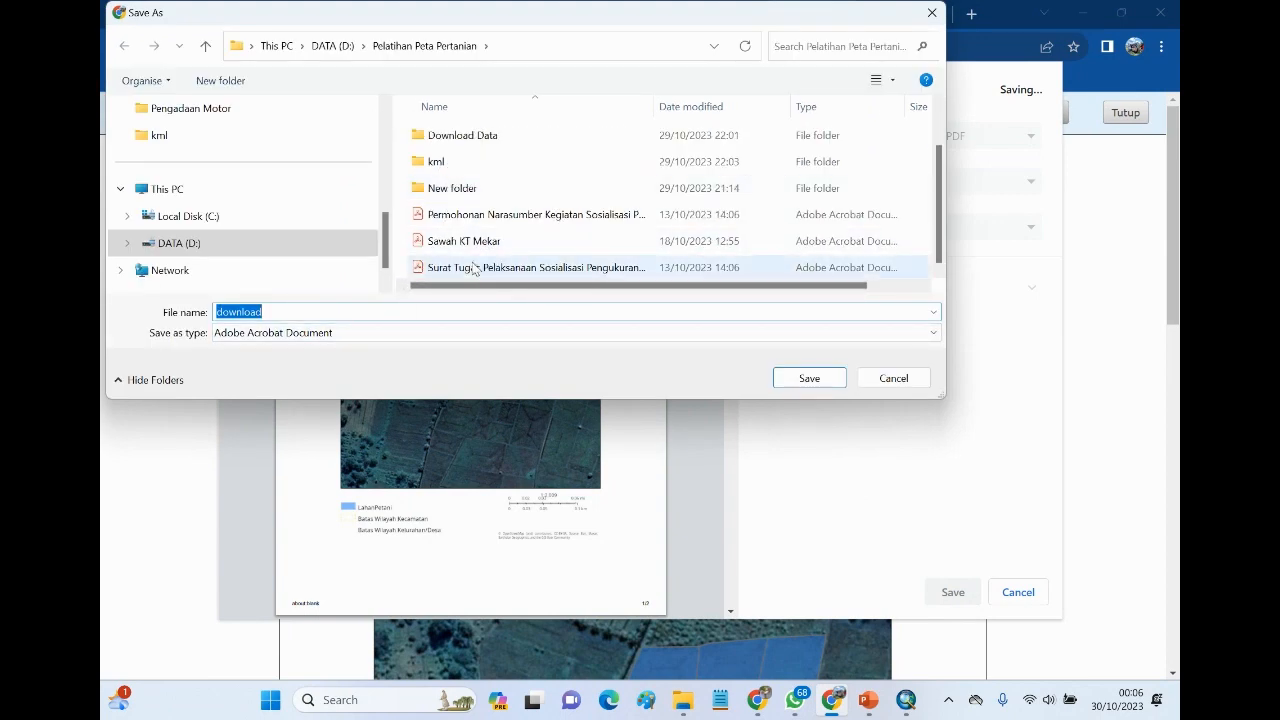
left_click(379, 313)
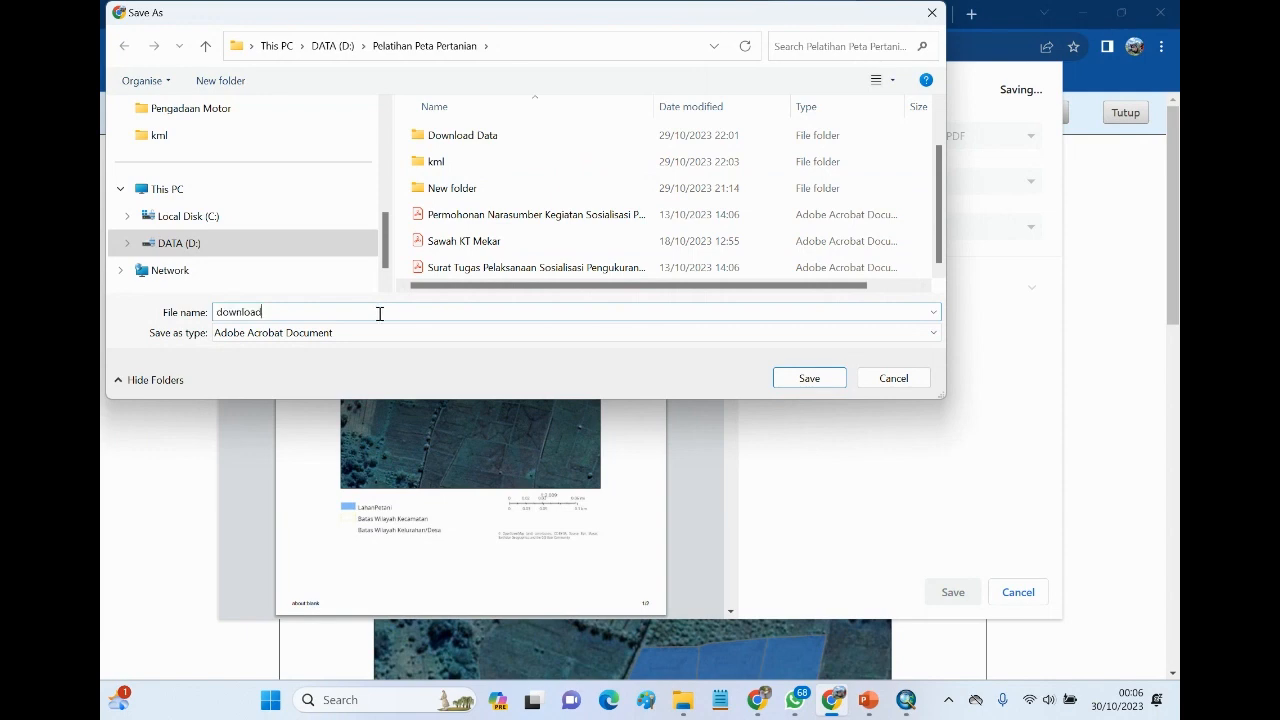
double_click(379, 313)
type("Sawah K")
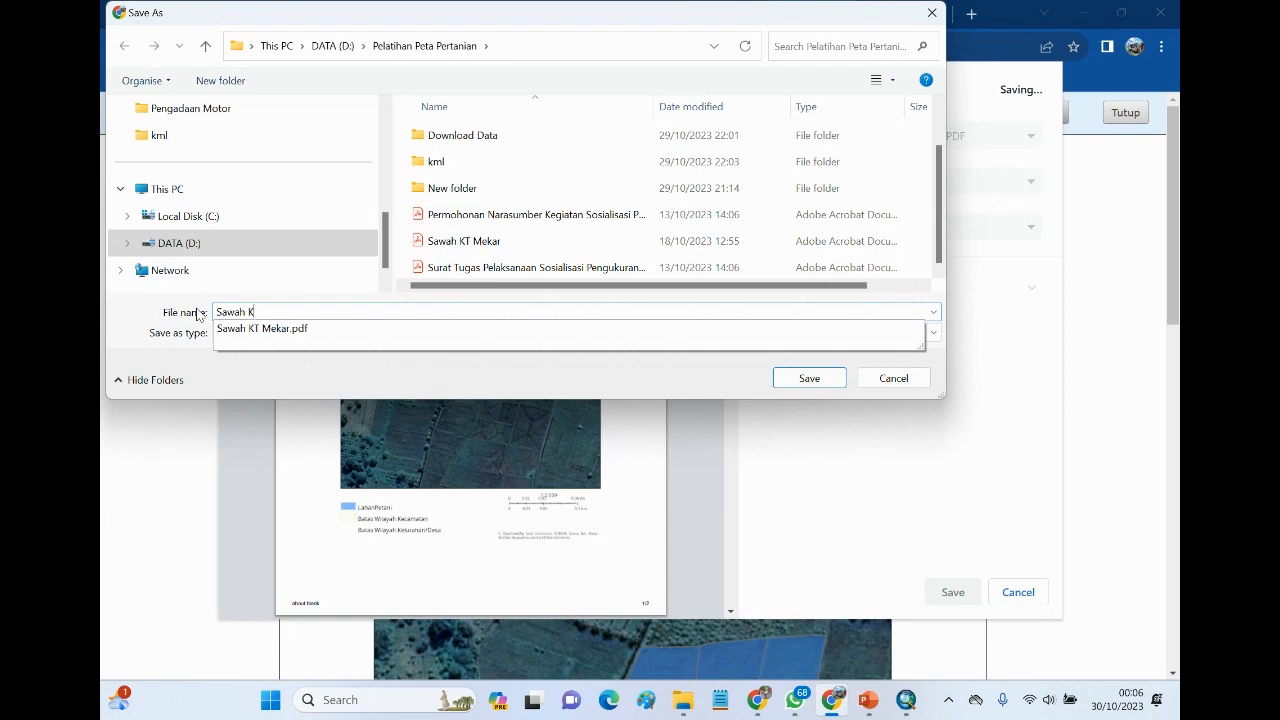
type("T. Bunga Arusu")
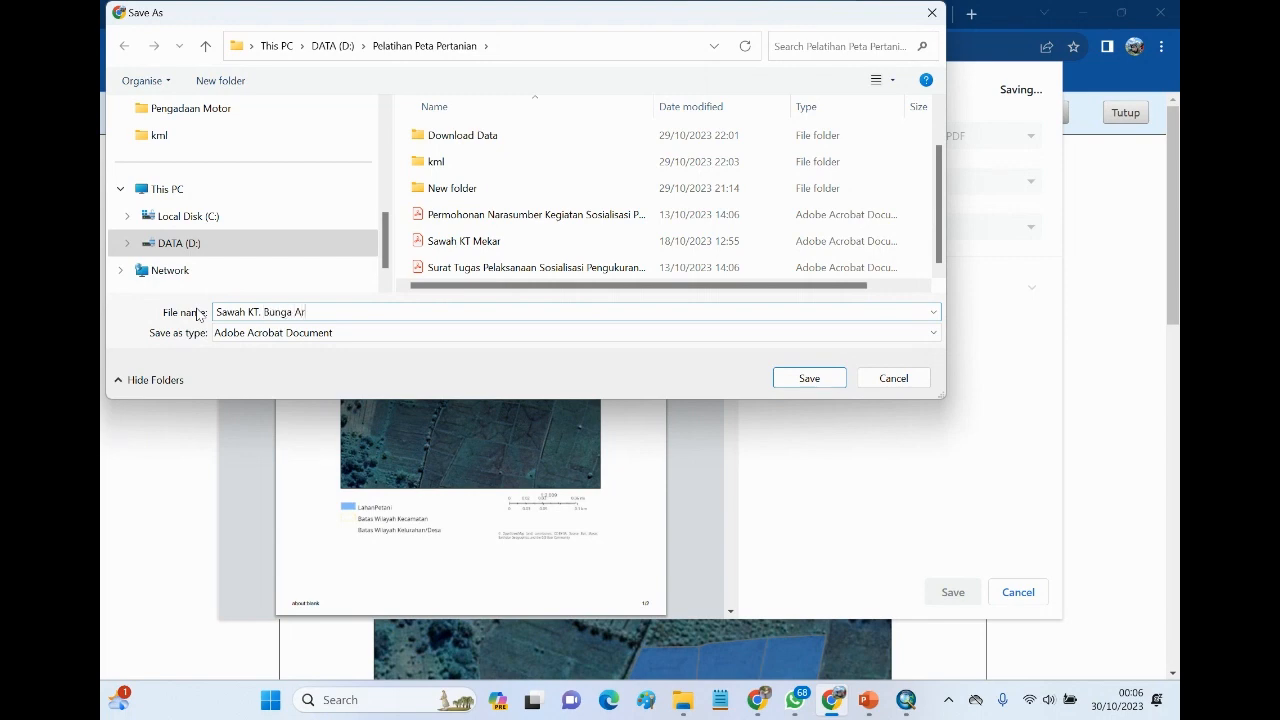
left_click(826, 379)
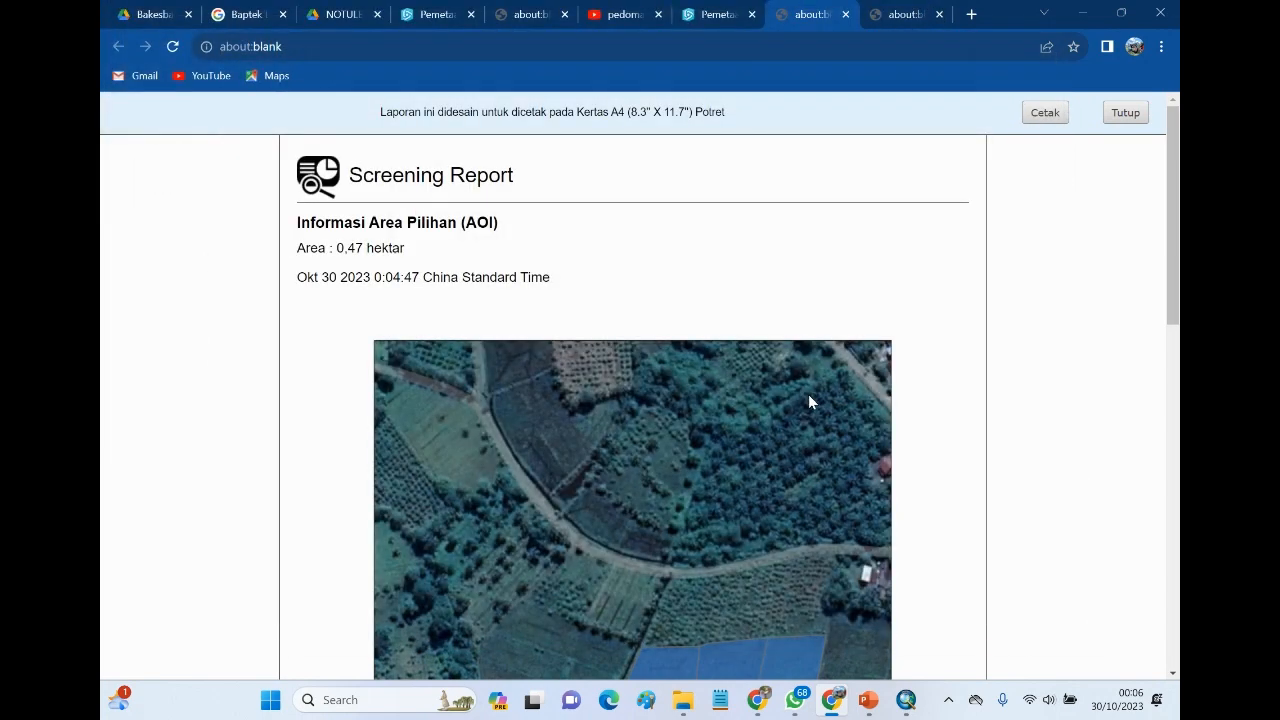
- Open the saved "Sawah KT. Bunga Arusu" PDF from the Pelatihan Peta Pertanian folder in File Explorer and review its pages
mouse_move(683, 706)
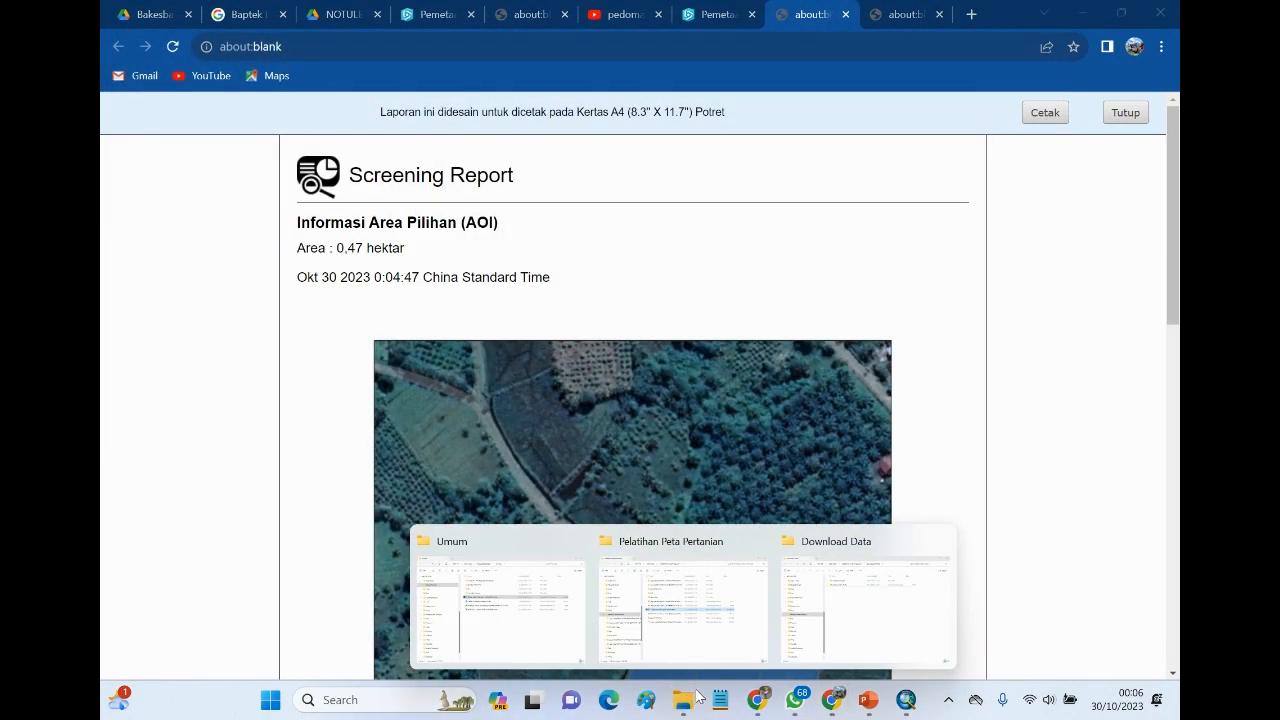
left_click(704, 636)
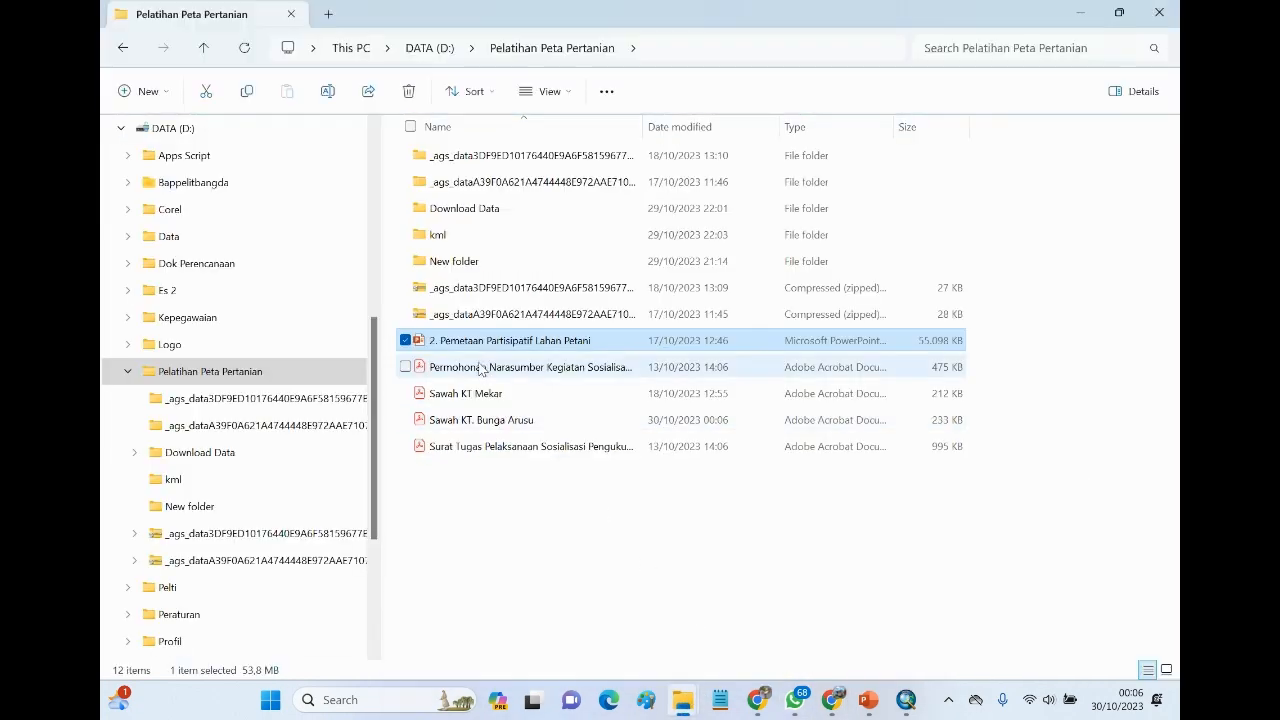
left_click(448, 424)
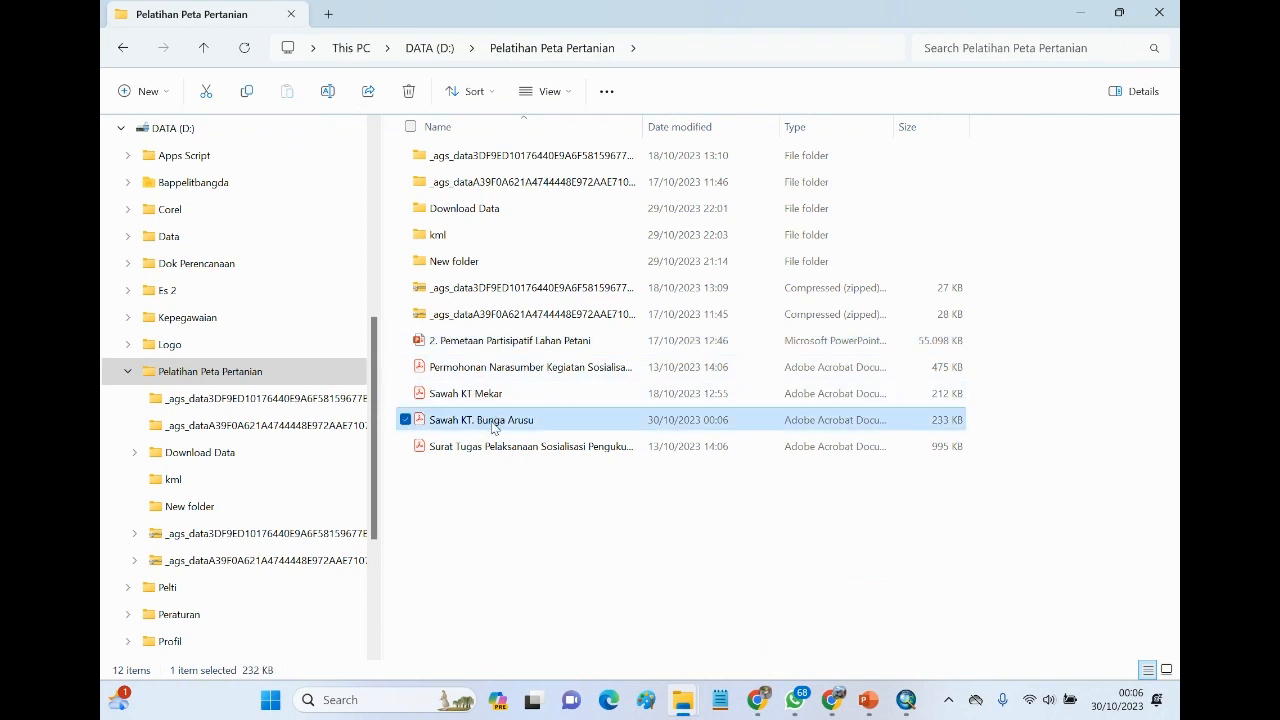
double_click(493, 427)
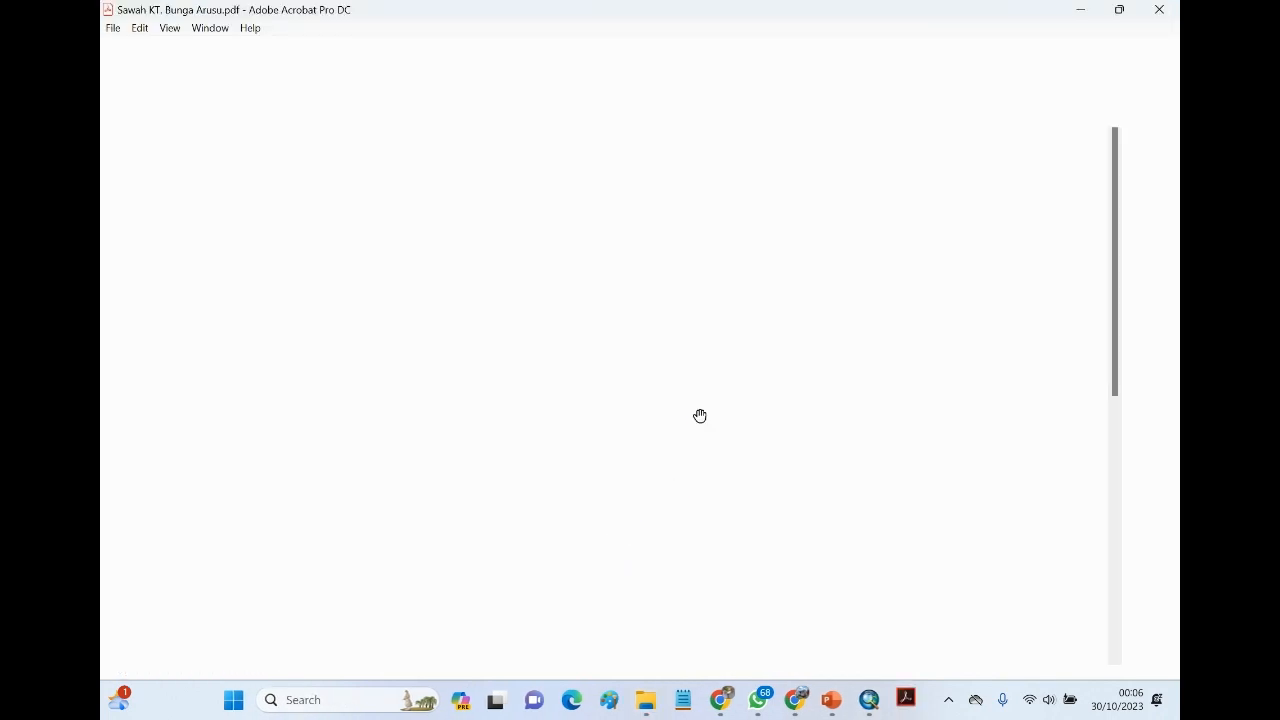
scroll(806, 426, "down", 2)
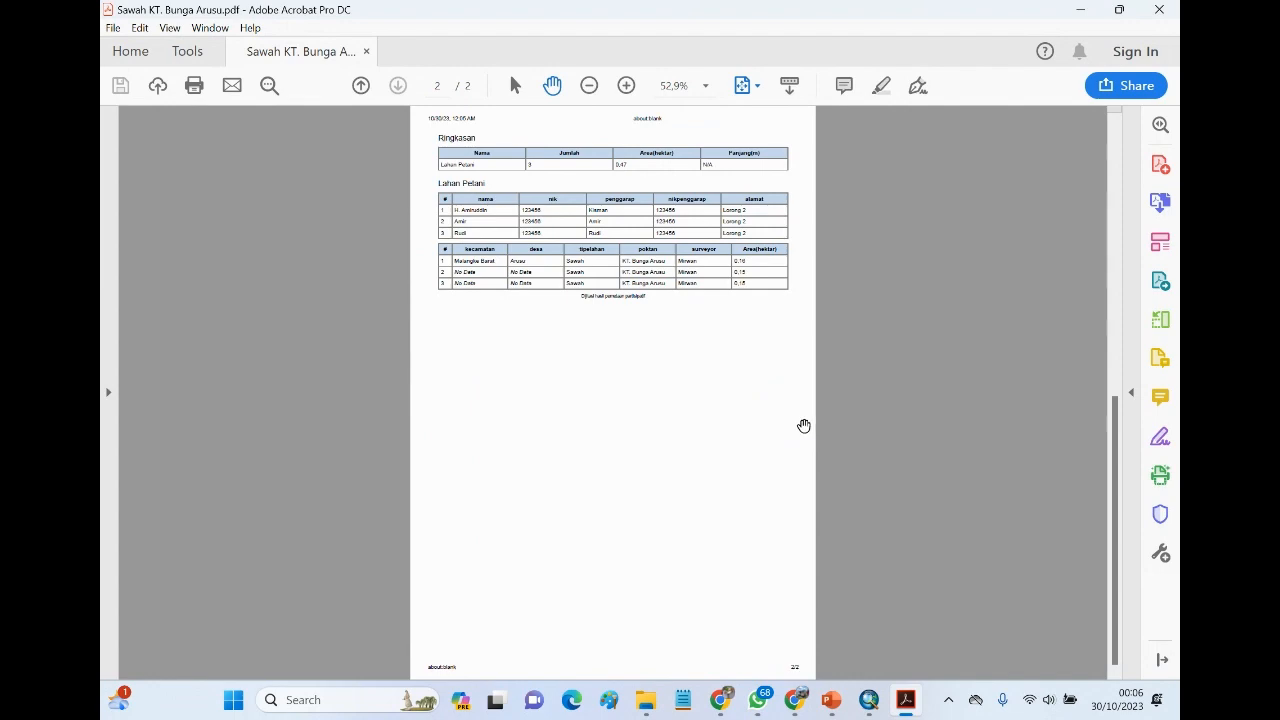
scroll(804, 426, "up", 2)
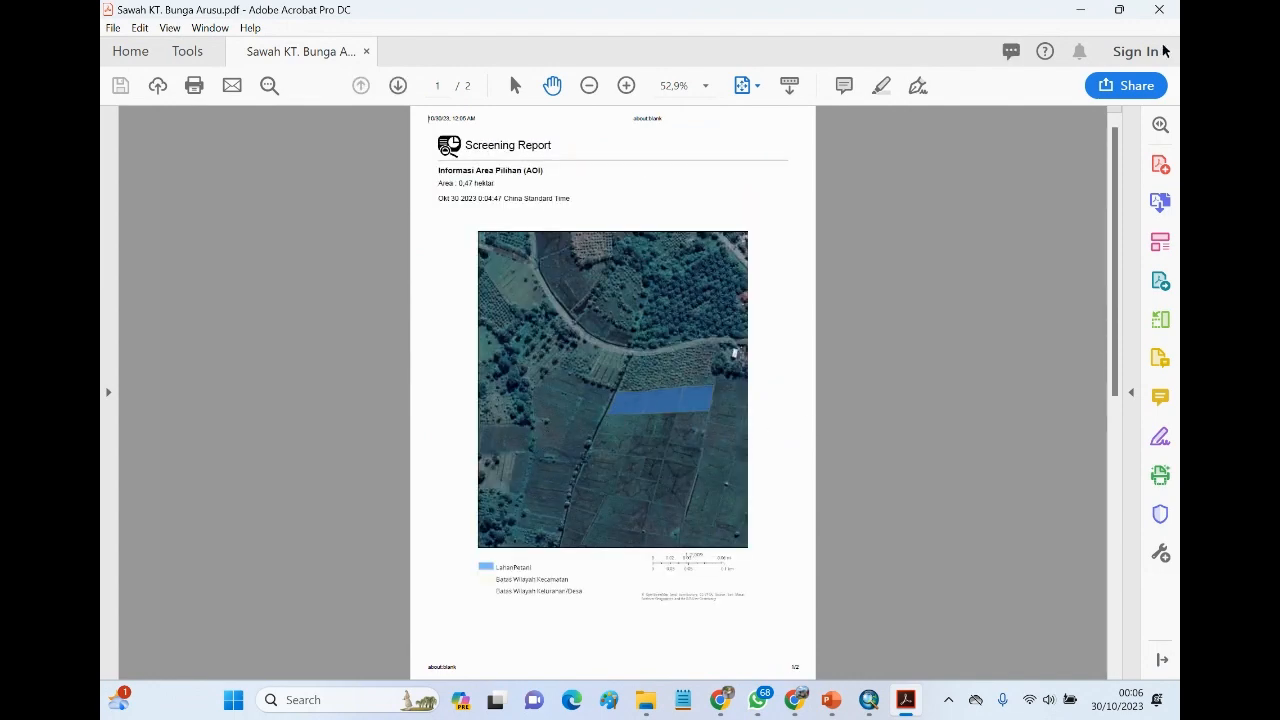